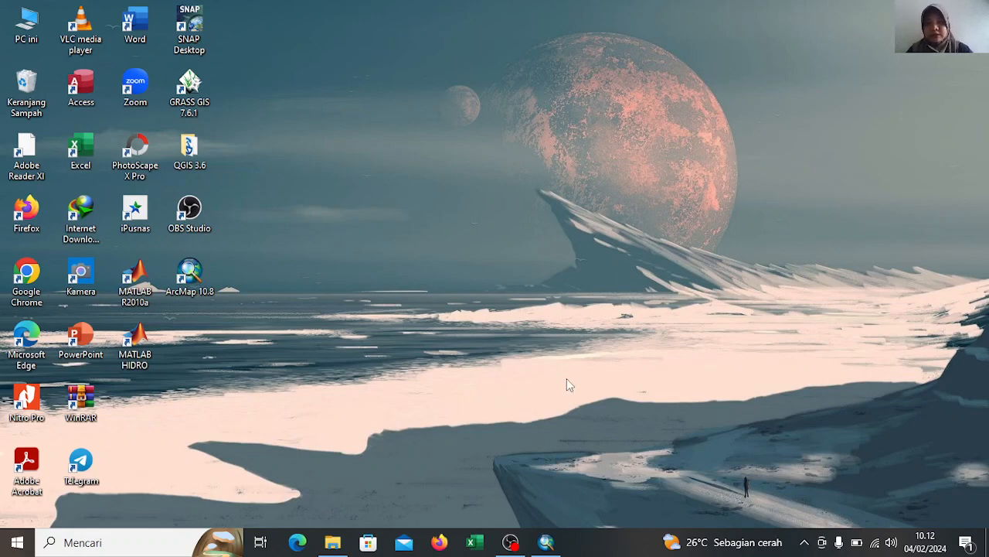
Switch to ArcMap and, for adding data, browse from Pulau Pramuka - Copy through the S2B_MSIL2A .SAFE, GRANULE and IMG_DATA folders to R10m
{"action": "mouse_move", "coordinate": [545, 542]}
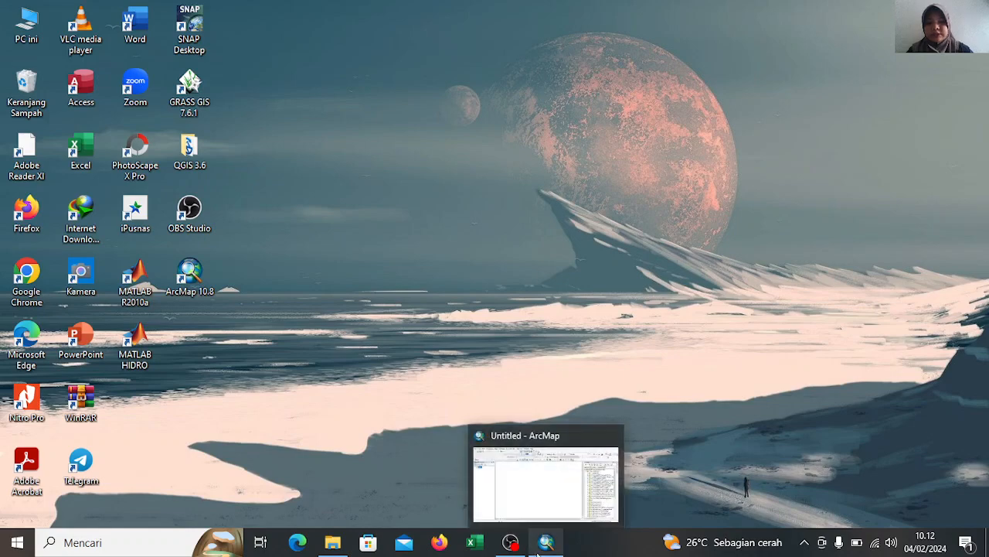
{"action": "left_click", "coordinate": [546, 493]}
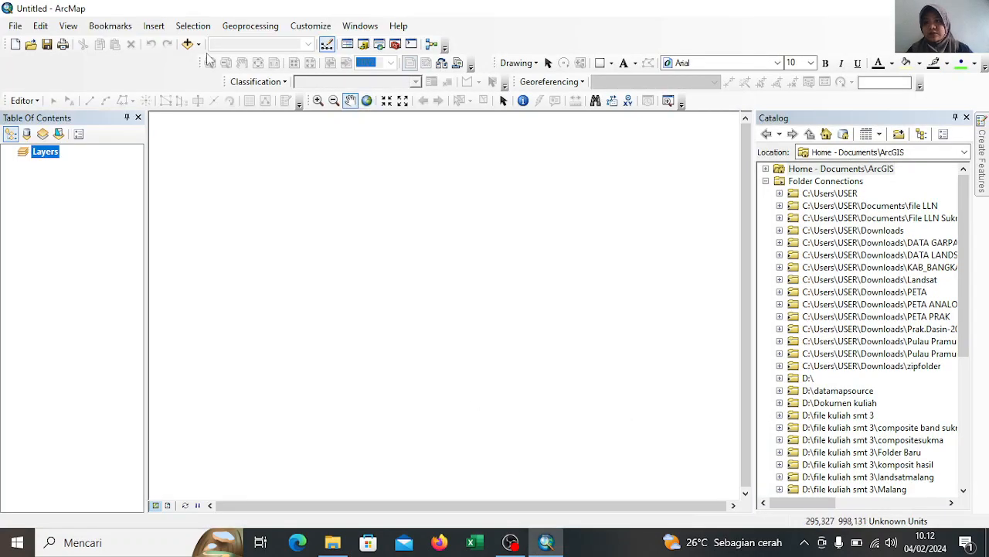
{"action": "left_click", "coordinate": [188, 44]}
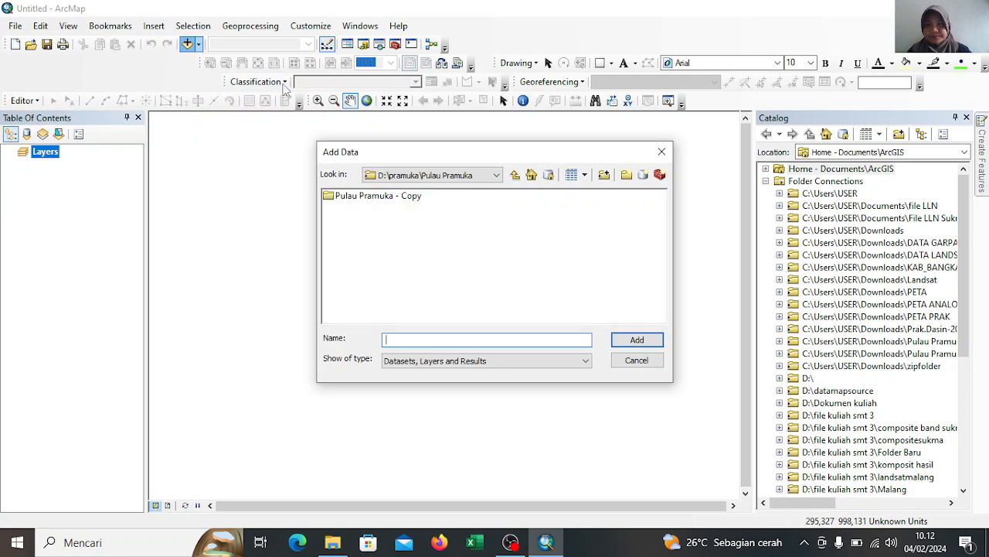
{"action": "left_click", "coordinate": [394, 199]}
{"action": "double_click", "coordinate": [397, 199]}
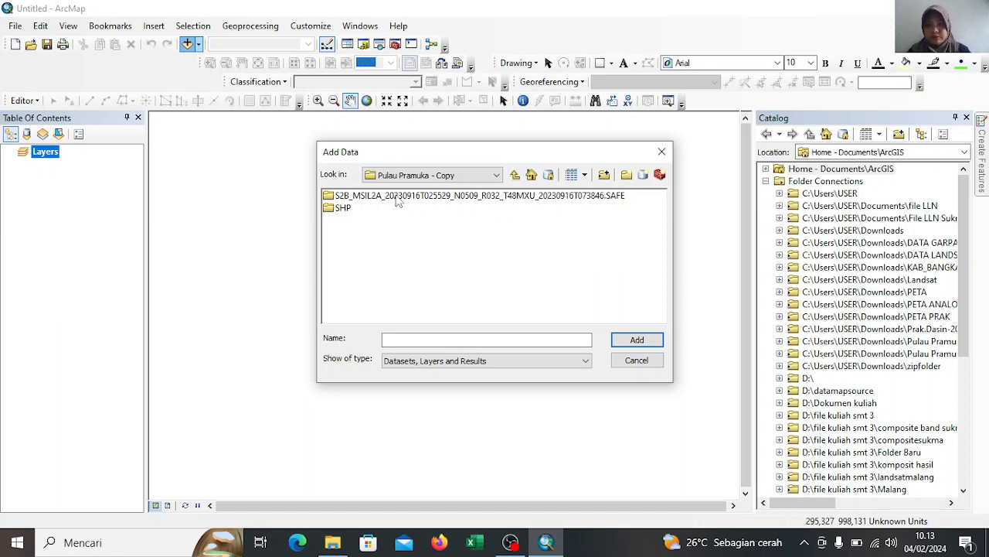
{"action": "double_click", "coordinate": [398, 198]}
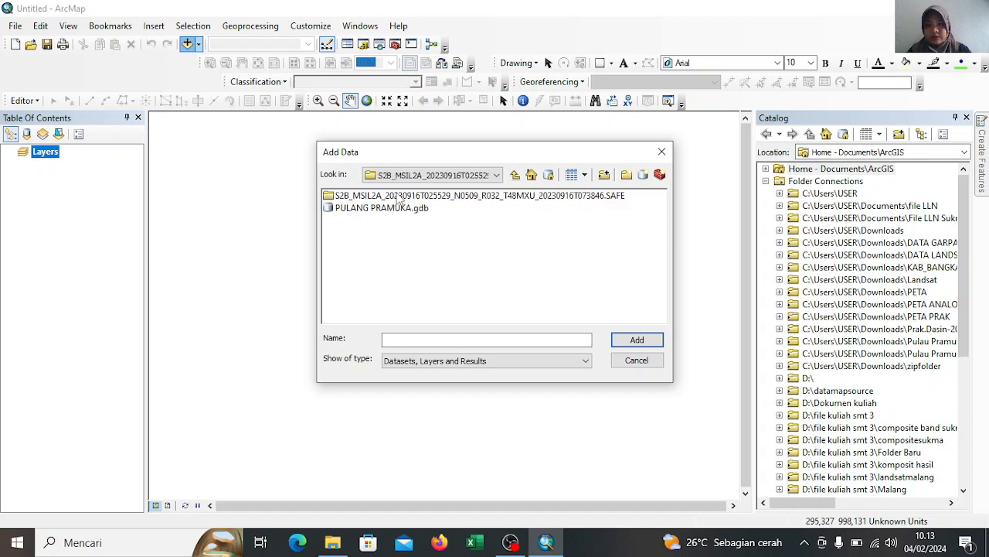
{"action": "double_click", "coordinate": [399, 198]}
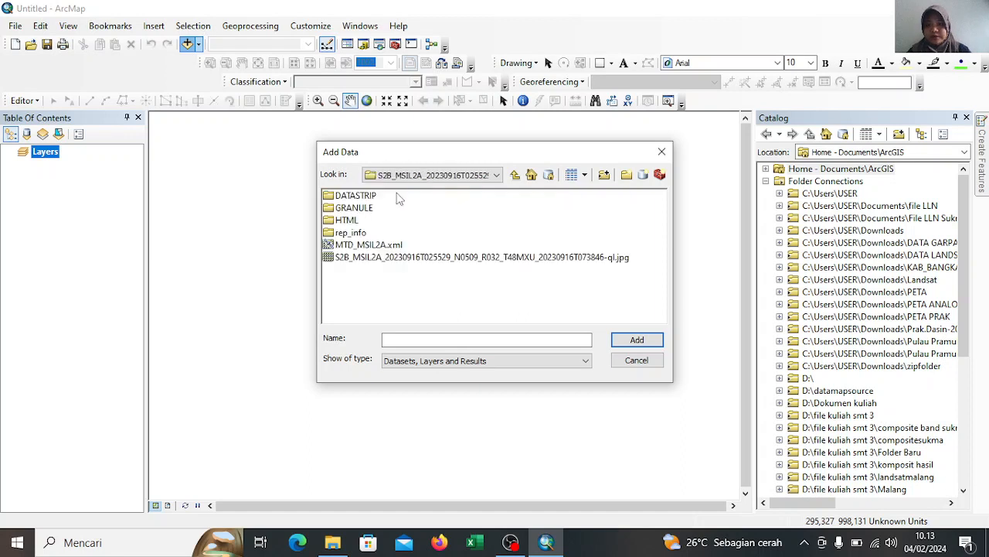
{"action": "double_click", "coordinate": [354, 209]}
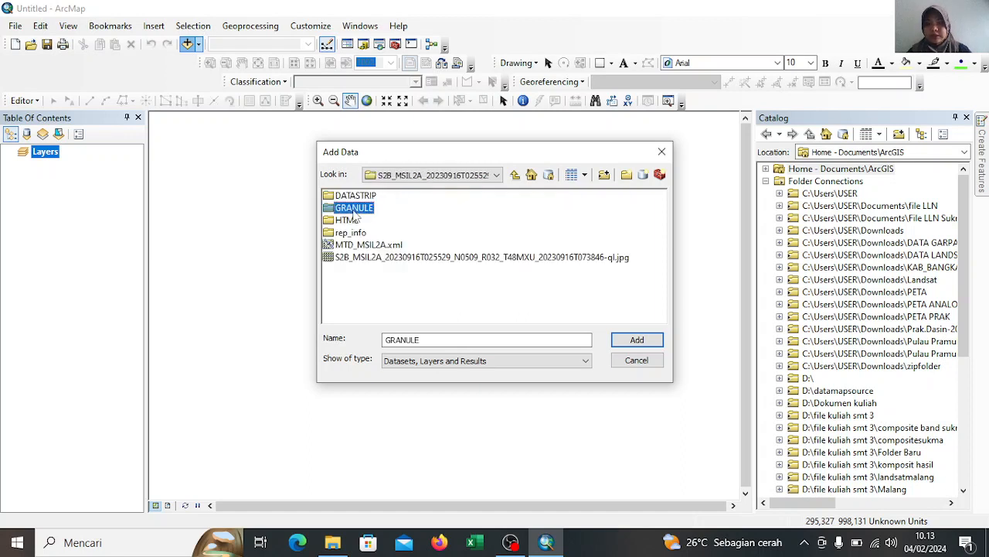
{"action": "double_click", "coordinate": [368, 196]}
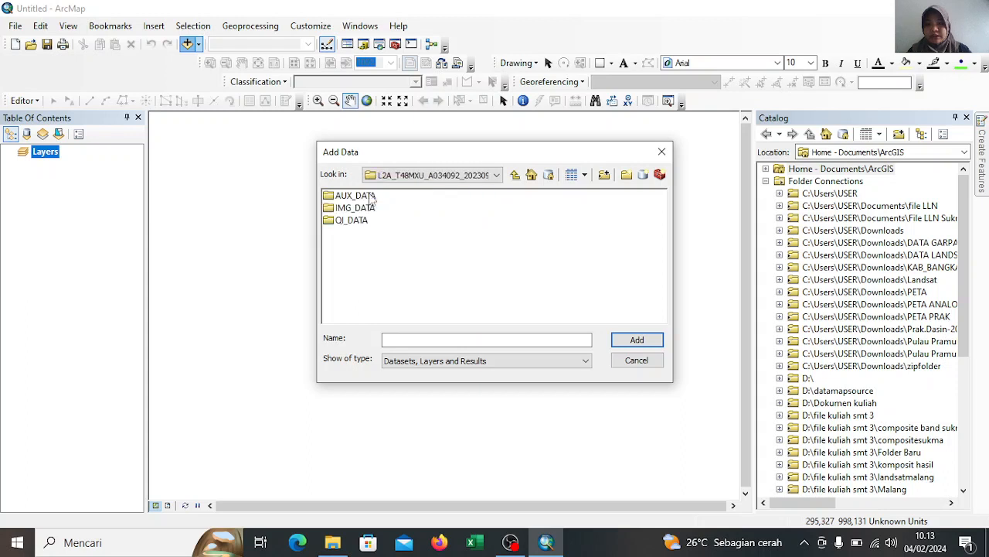
{"action": "double_click", "coordinate": [361, 210]}
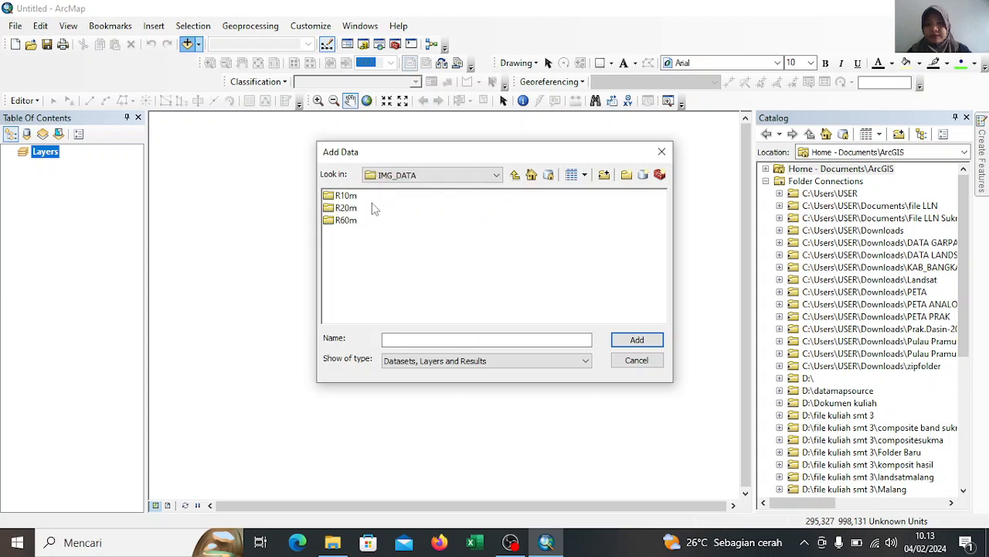
{"action": "double_click", "coordinate": [347, 195]}
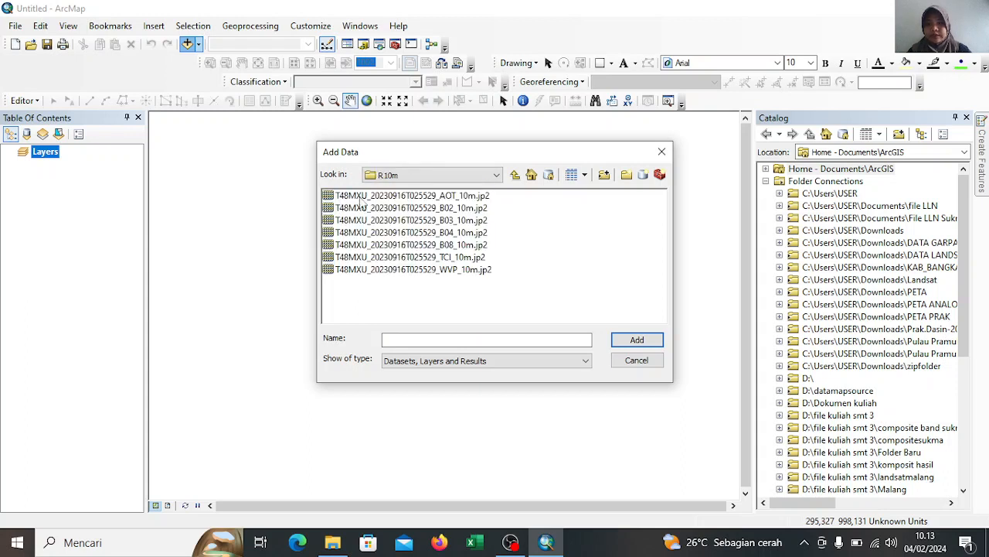
Add the 10 m band rasters B02, B03, B04 and B08 to the map together
{"action": "double_click", "coordinate": [465, 201]}
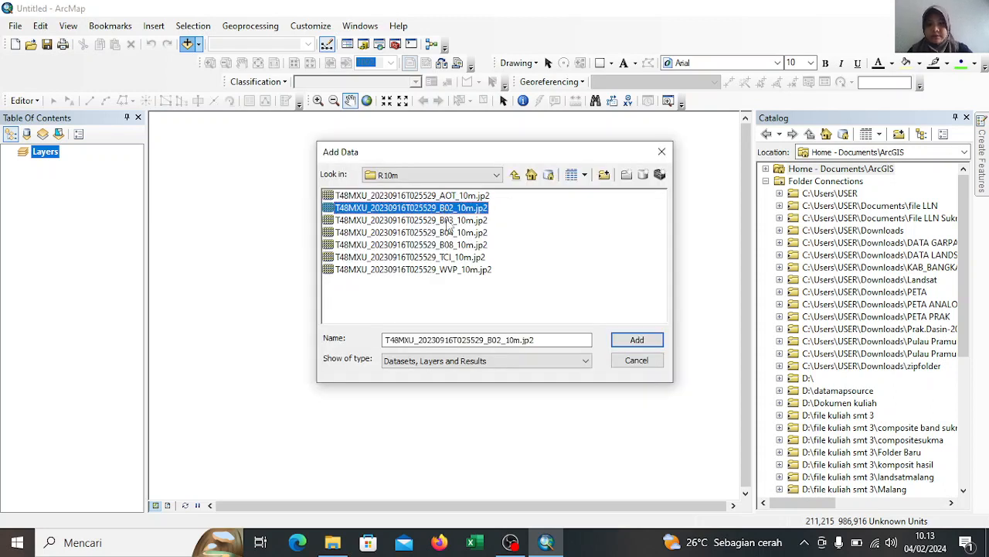
{"action": "left_click", "coordinate": [451, 220], "text": "ctrl"}
{"action": "left_click", "coordinate": [450, 233], "text": "ctrl"}
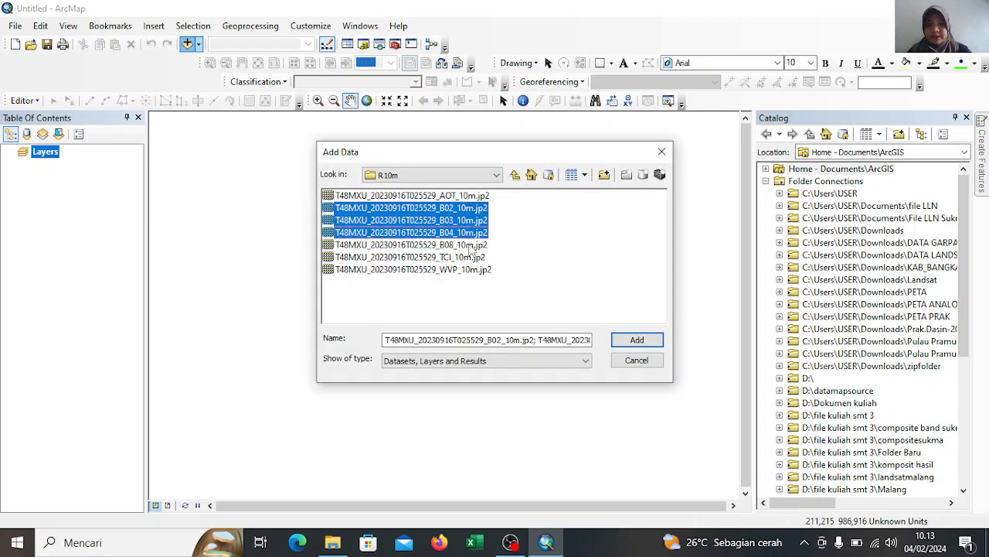
{"action": "left_click", "coordinate": [469, 246], "text": "ctrl"}
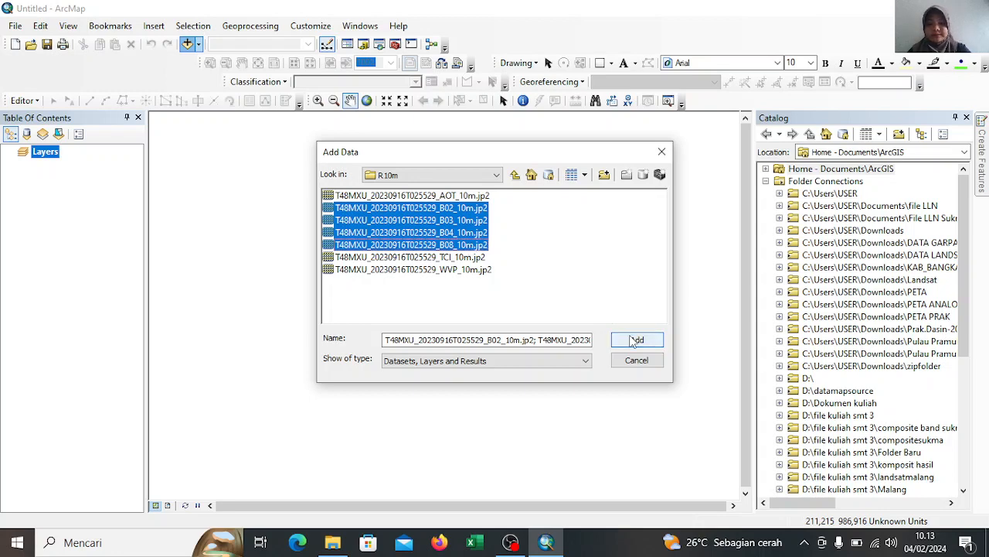
{"action": "left_click", "coordinate": [635, 341]}
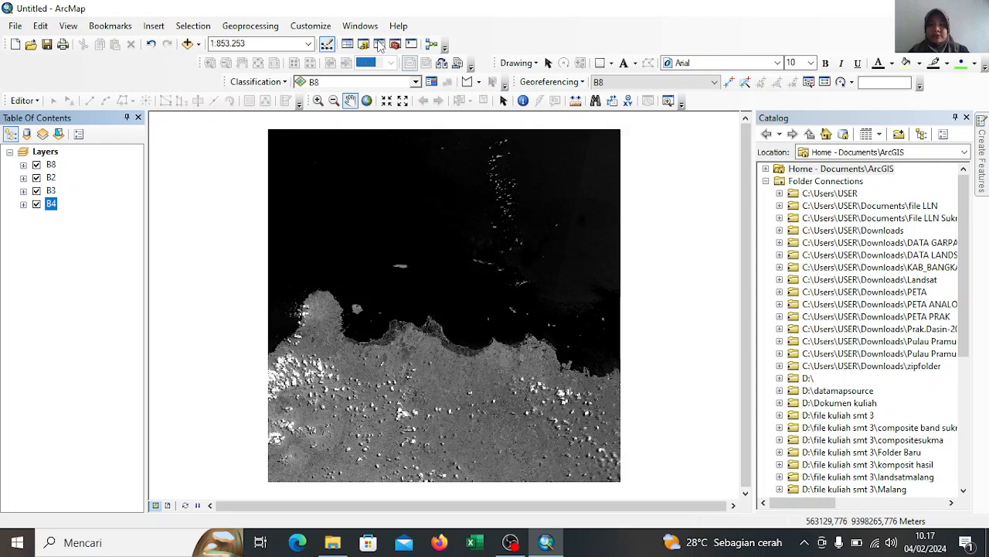
Search for the FLOAT tool and open Float (Spatial Analyst) in batch mode
{"action": "left_click", "coordinate": [380, 44]}
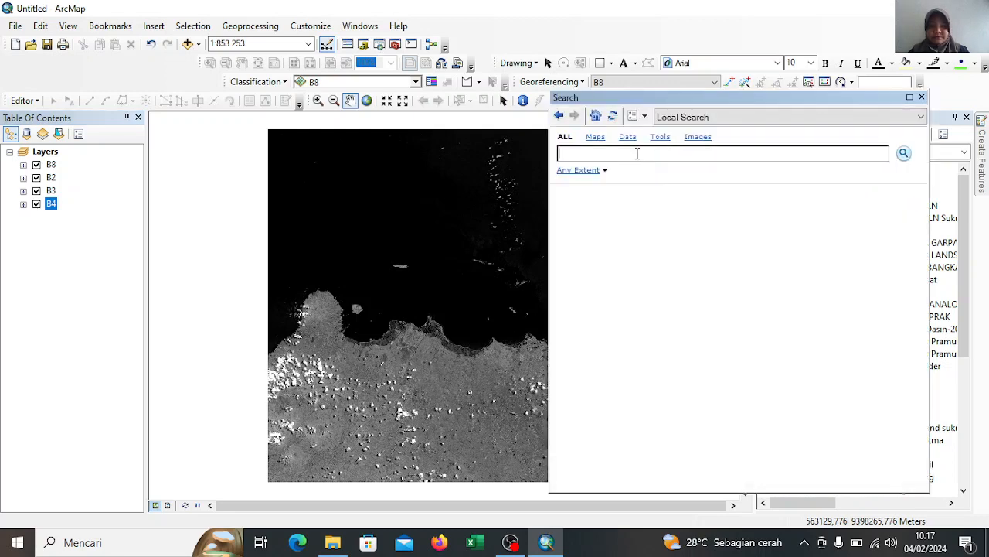
{"action": "type", "text": "FLOAT"}
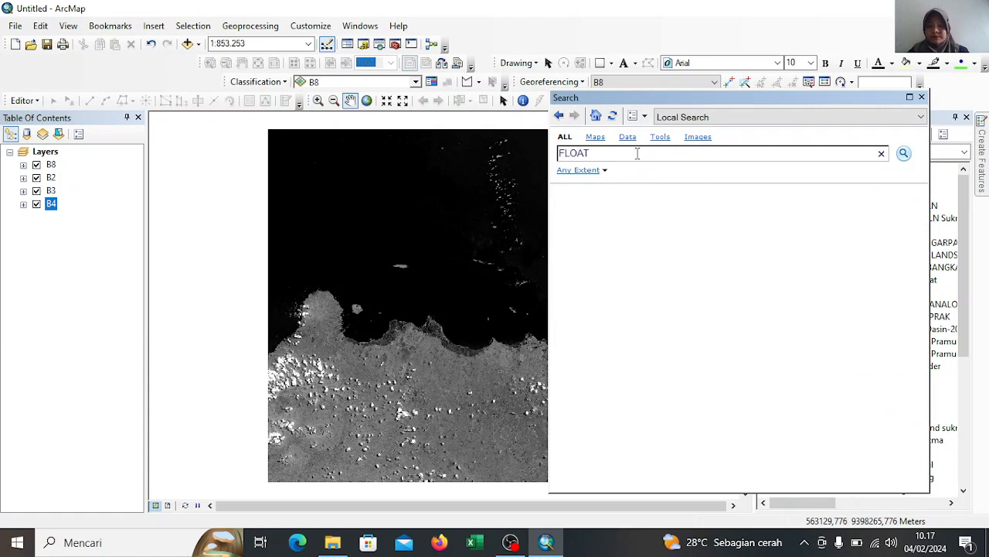
{"action": "key", "text": "Return"}
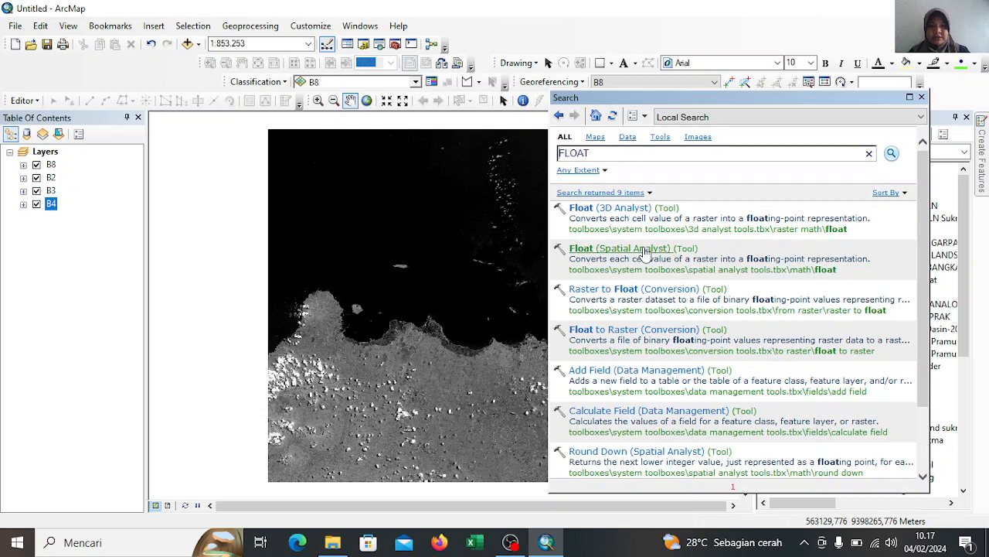
{"action": "right_click", "coordinate": [651, 255]}
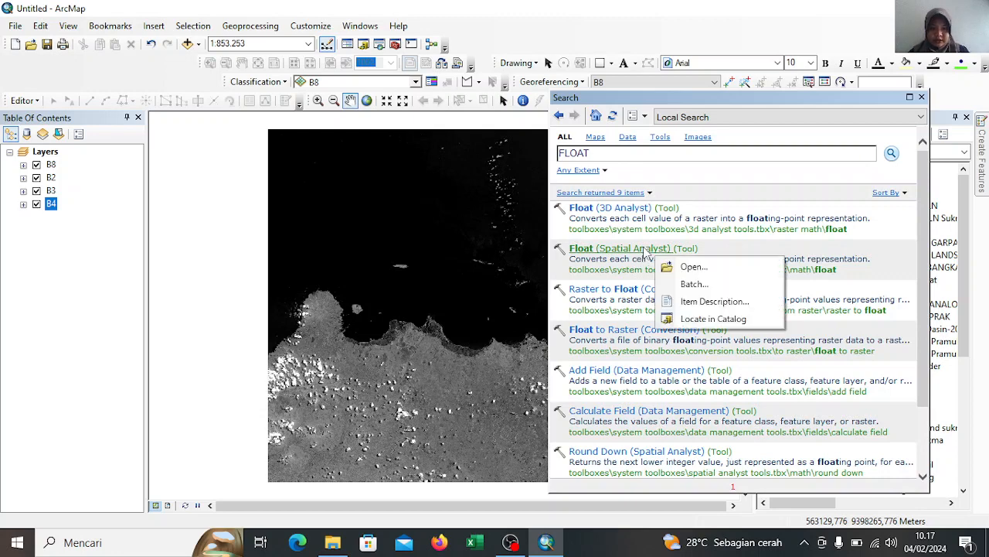
{"action": "left_click", "coordinate": [671, 284]}
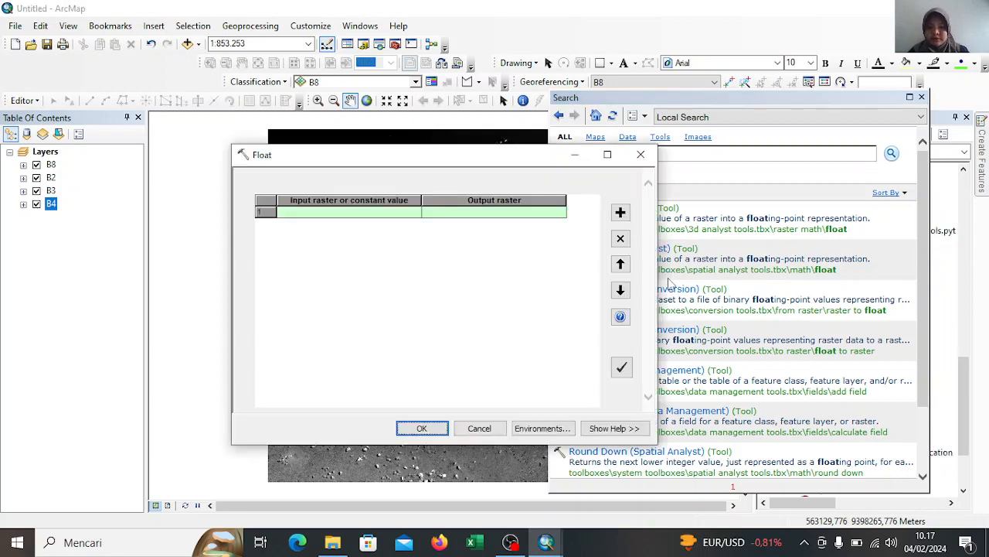
Extend the Float batch to four rows and set their input rasters to B2, B3, B4 and B8
{"action": "left_click", "coordinate": [621, 214]}
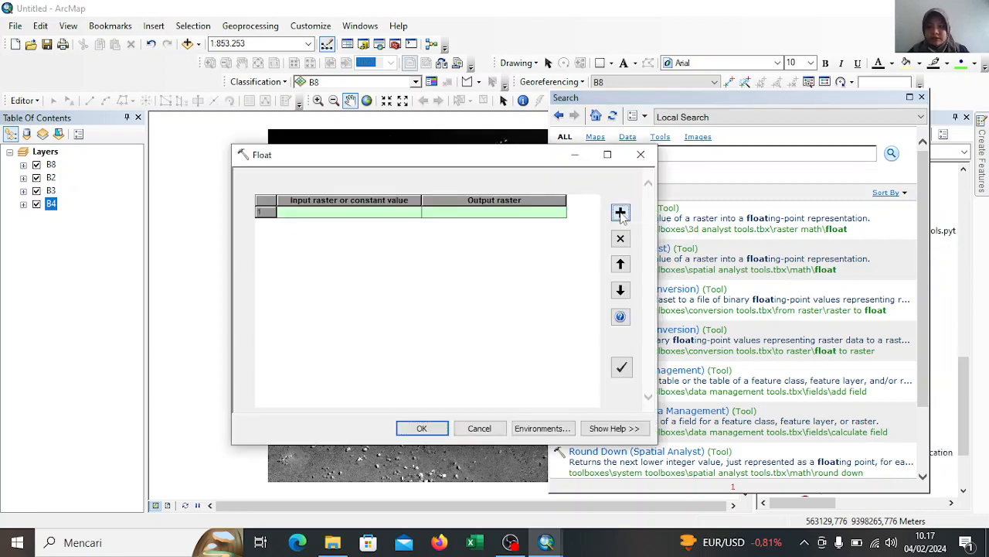
{"action": "left_click", "coordinate": [620, 214]}
{"action": "left_click", "coordinate": [621, 214]}
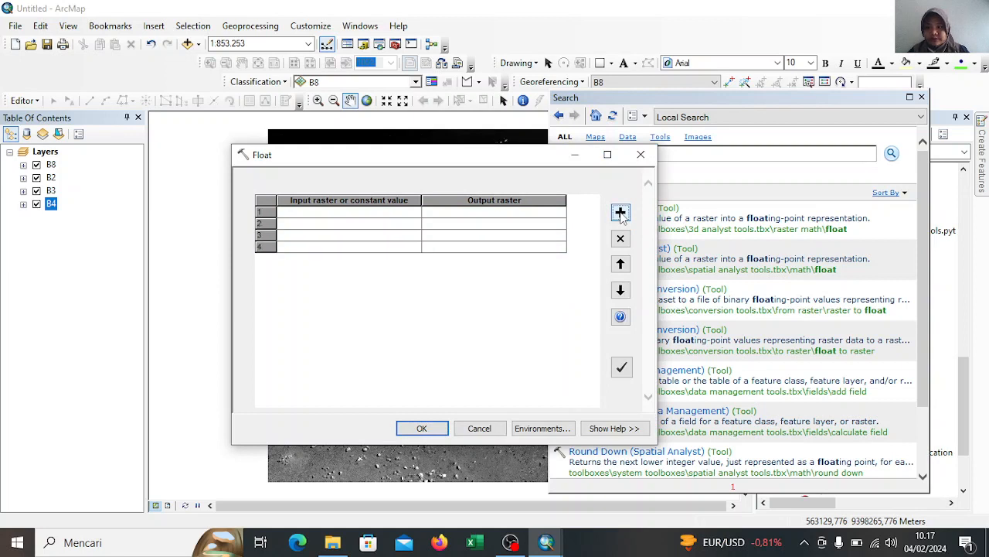
{"action": "left_click", "coordinate": [399, 224]}
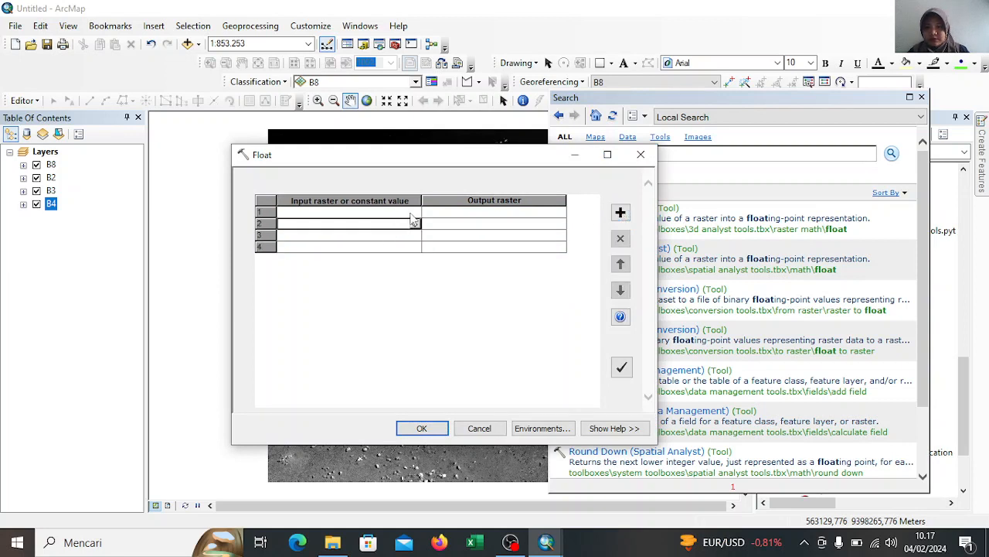
{"action": "left_click", "coordinate": [412, 223]}
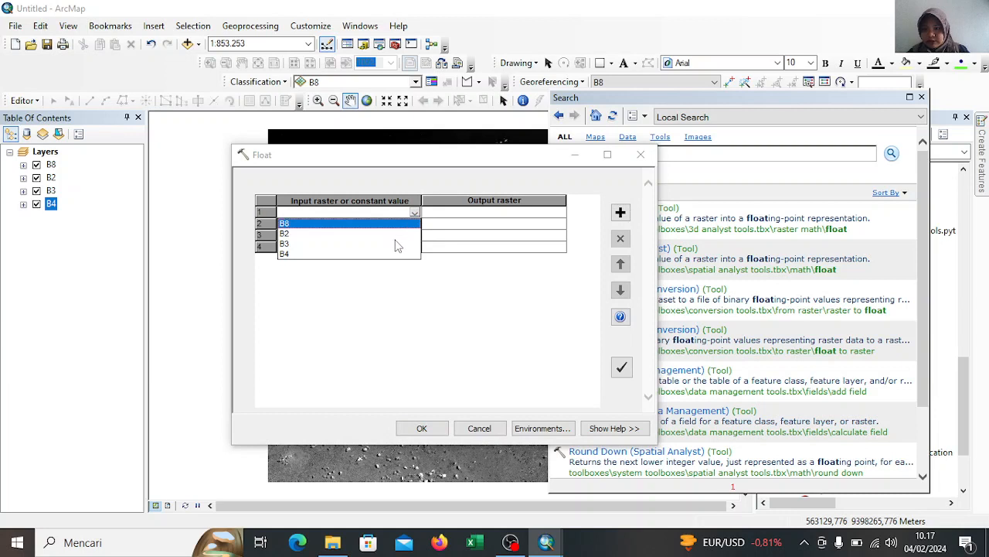
{"action": "left_click", "coordinate": [286, 234]}
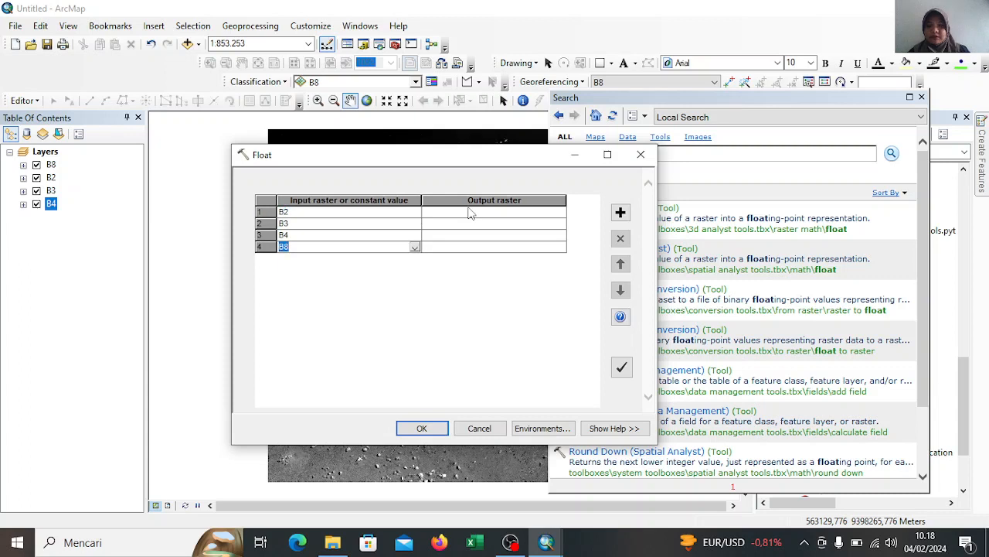
Browse for the B2 row's output raster location and create a file geodatabase named PPRAMUKA in the Pulau Pramuka - Copy folder
{"action": "left_click", "coordinate": [471, 212]}
{"action": "right_click", "coordinate": [472, 214]}
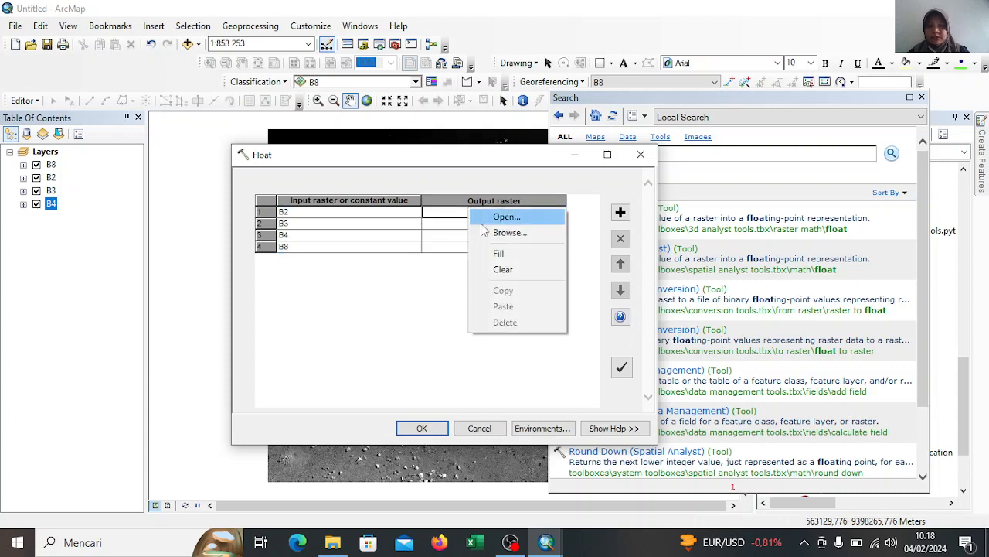
{"action": "left_click", "coordinate": [486, 234]}
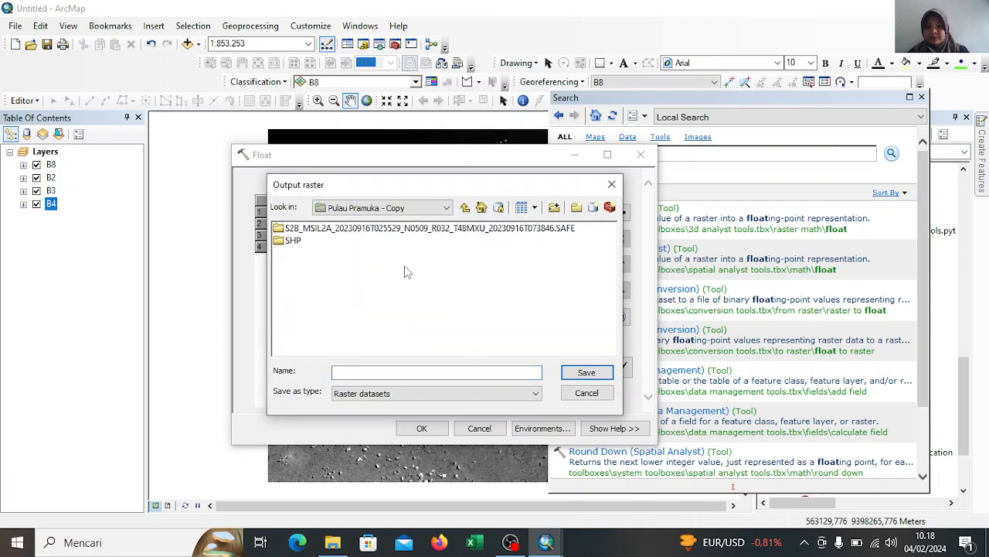
{"action": "left_click", "coordinate": [592, 209]}
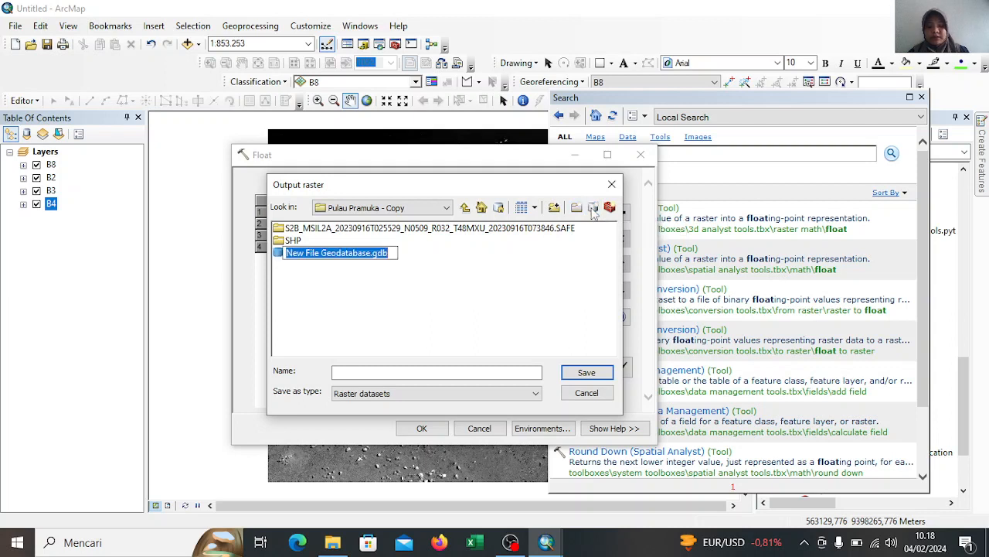
{"action": "key", "text": "BackSpace"}
{"action": "type", "text": "PPRAMUKA"}
{"action": "key", "text": "Return"}
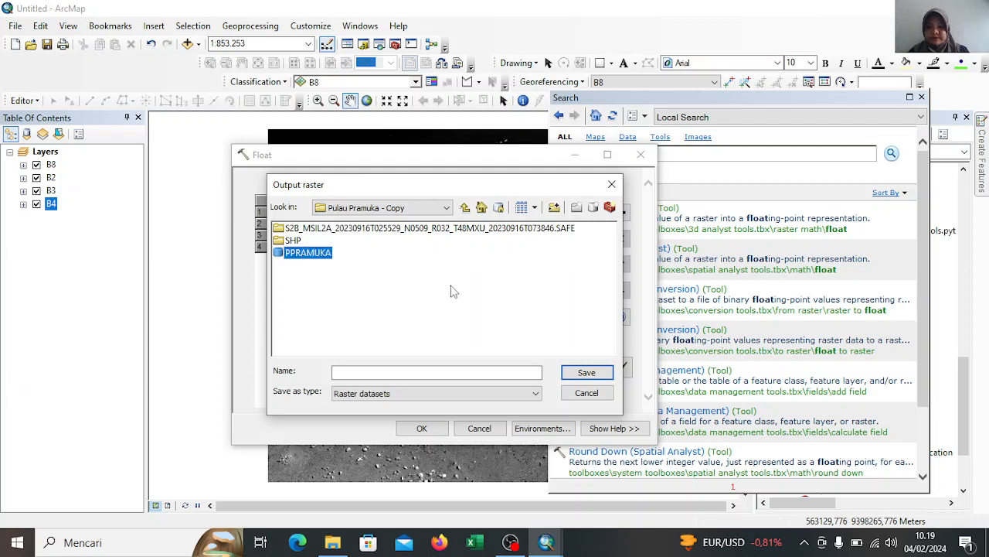
Save the B2 row's output raster as F2 in the PPRAMUKA geodatabase and run the batch Float conversion
{"action": "double_click", "coordinate": [321, 259]}
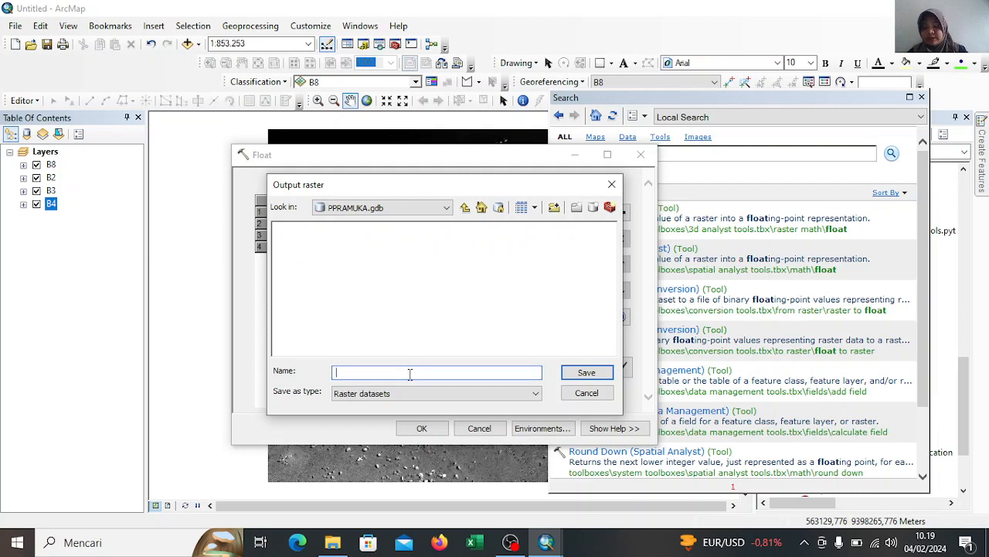
{"action": "type", "text": "F2"}
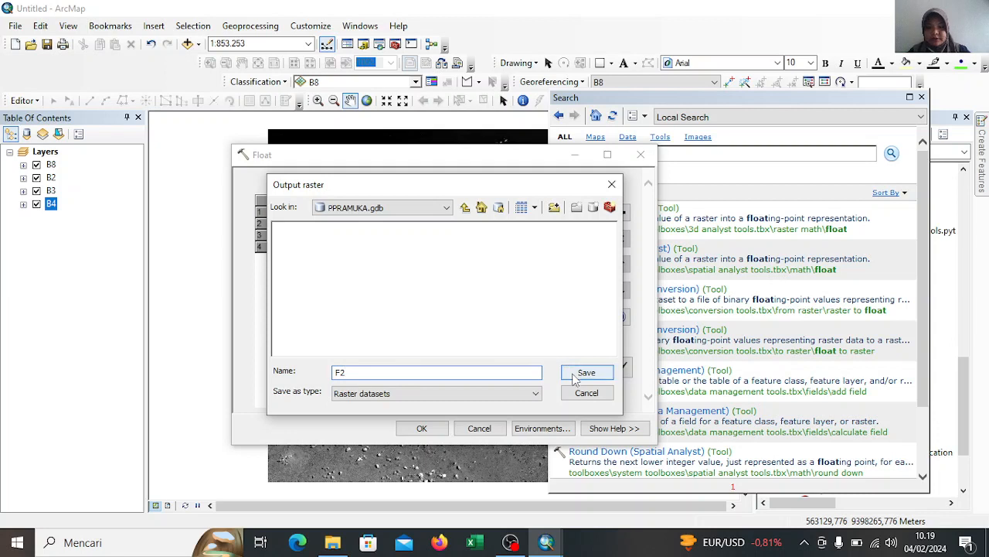
{"action": "left_click", "coordinate": [575, 376]}
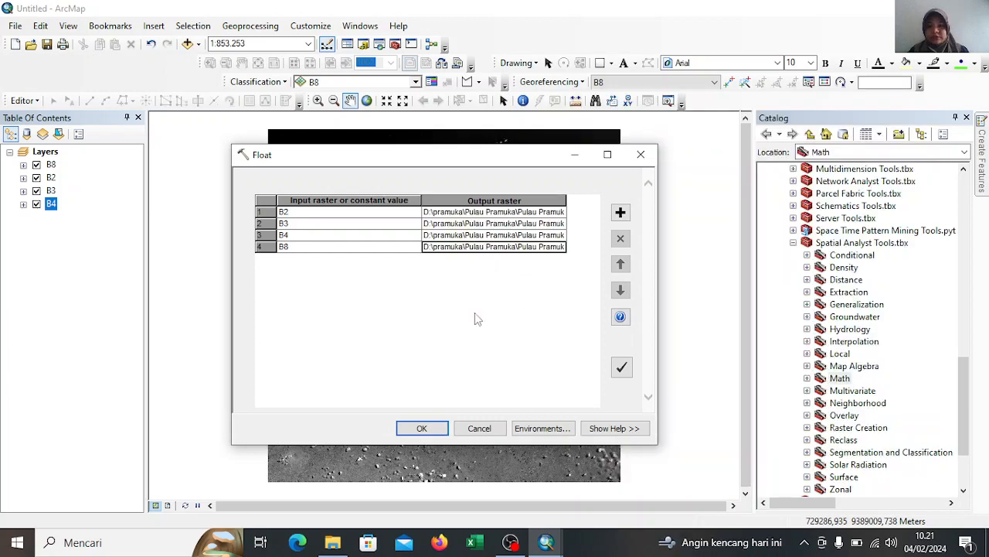
{"action": "left_click", "coordinate": [421, 428]}
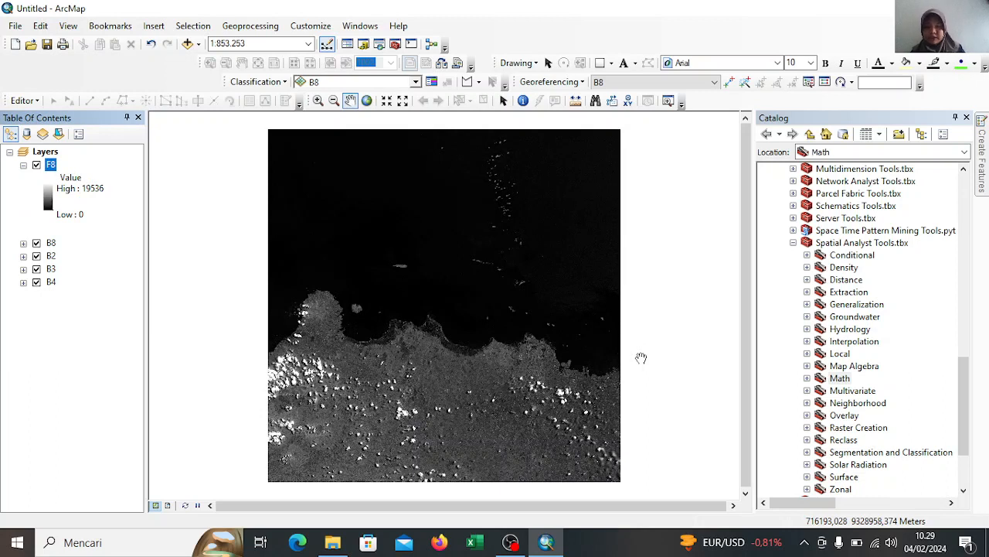
Add the F2, F3 and F4 rasters from the PPRAMUKA geodatabase to the map
{"action": "left_click", "coordinate": [189, 44]}
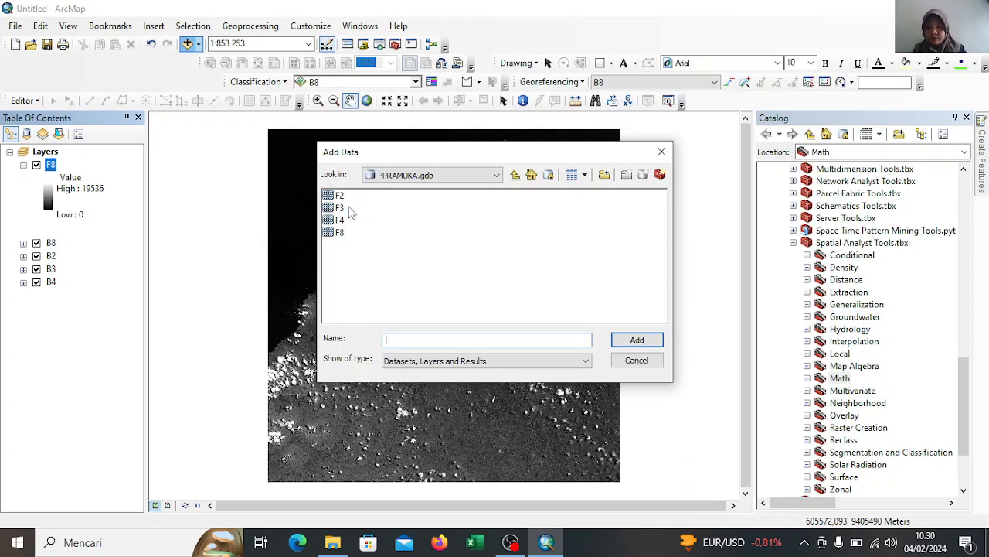
{"action": "left_click", "coordinate": [339, 195]}
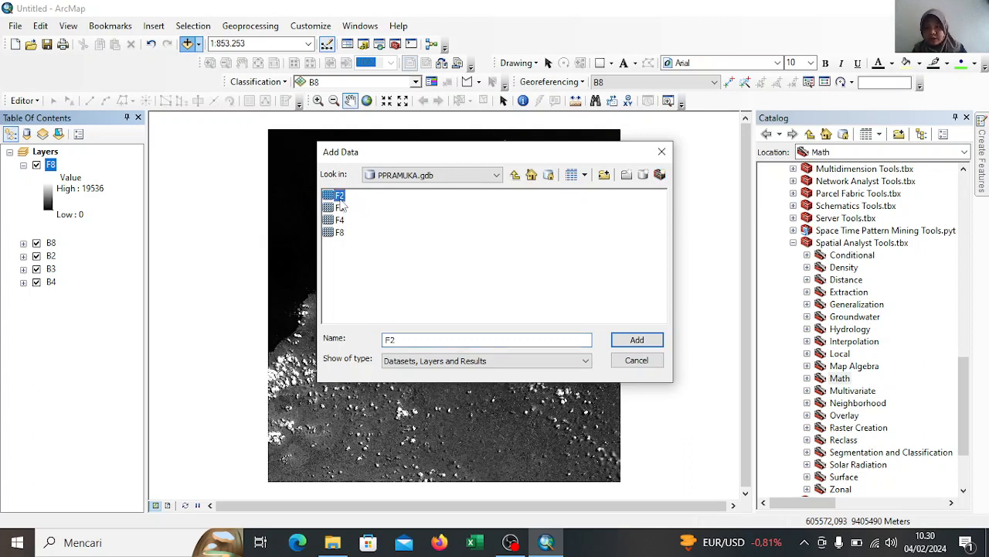
{"action": "left_click", "coordinate": [340, 207], "text": "shift"}
{"action": "left_click", "coordinate": [340, 220], "text": "shift"}
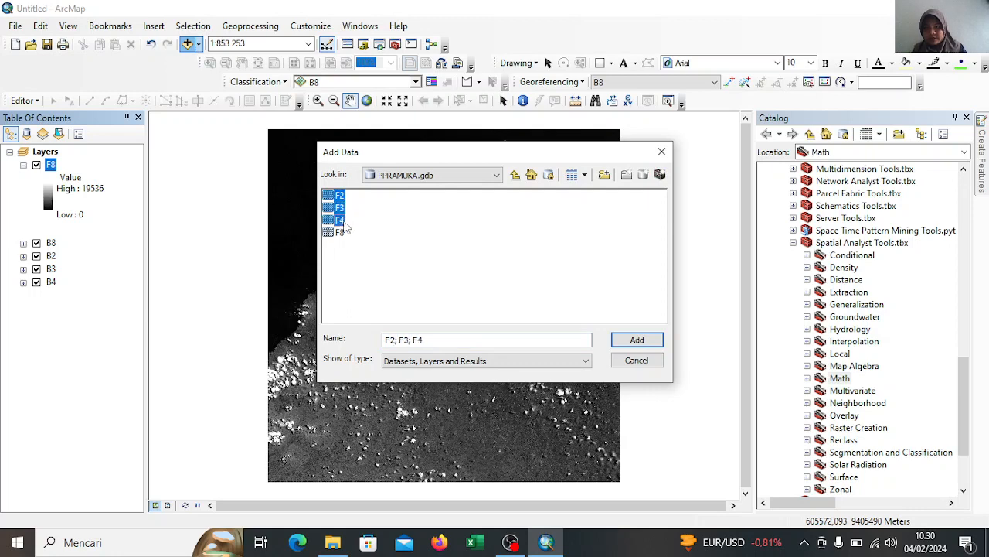
{"action": "left_click", "coordinate": [640, 342]}
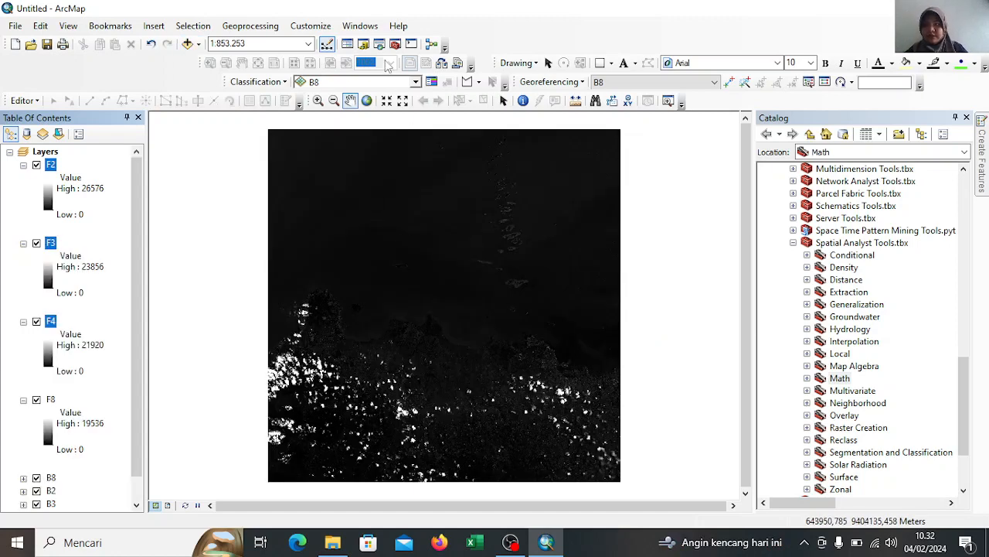
Search for the RASTER CALCULATOR tool and open Raster Calculator (Spatial Analyst) in batch mode
{"action": "left_click", "coordinate": [380, 45]}
{"action": "type", "text": "FLOAT"}
{"action": "key", "text": "Return"}
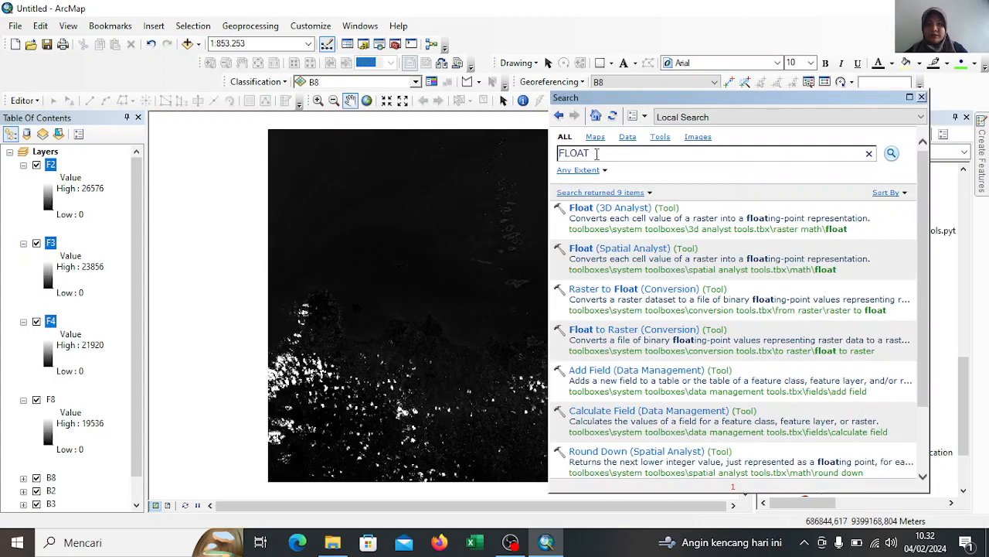
{"action": "key", "text": "BackSpace"}
{"action": "key", "text": "BackSpace"}
{"action": "key", "text": "BackSpace"}
{"action": "key", "text": "BackSpace"}
{"action": "key", "text": "BackSpace"}
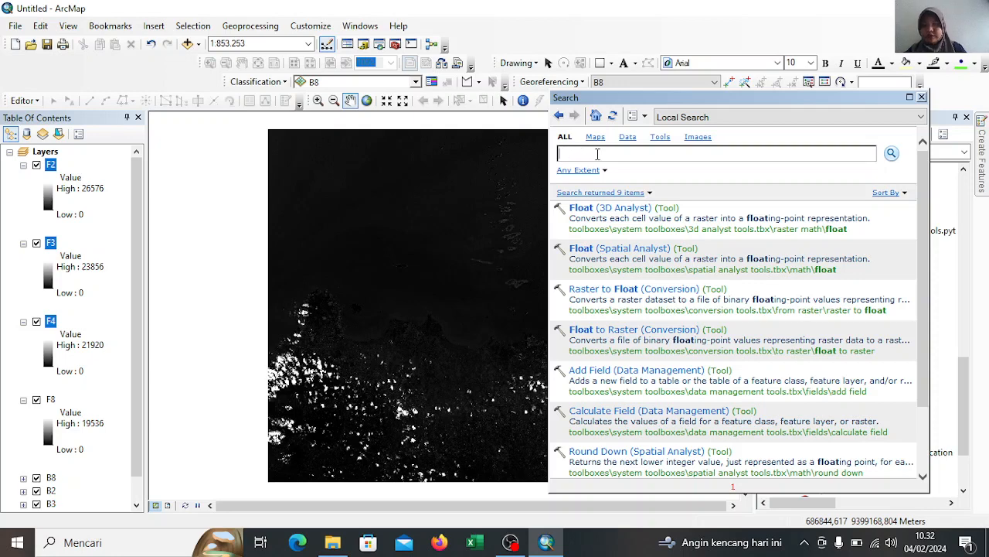
{"action": "type", "text": "RASTER"}
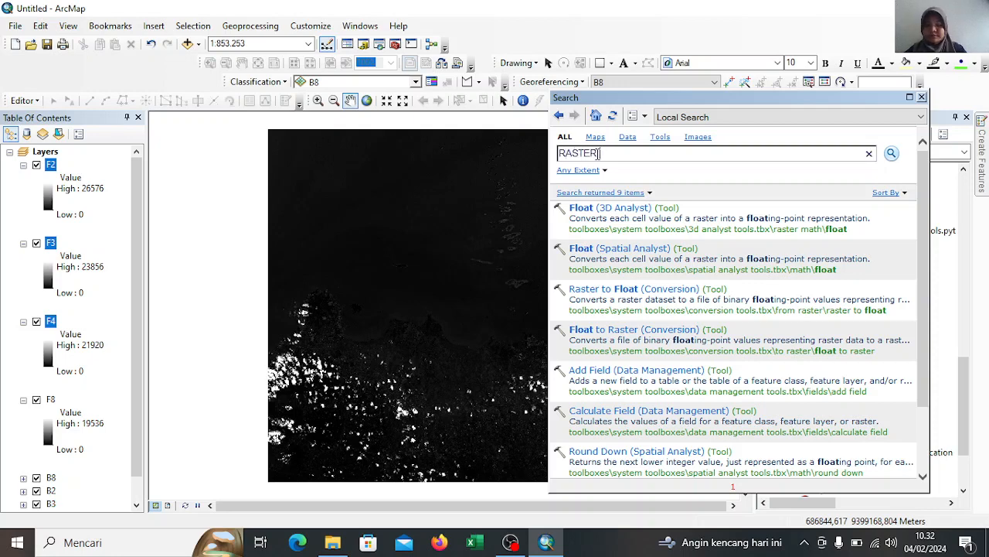
{"action": "type", "text": " CALCULATOR"}
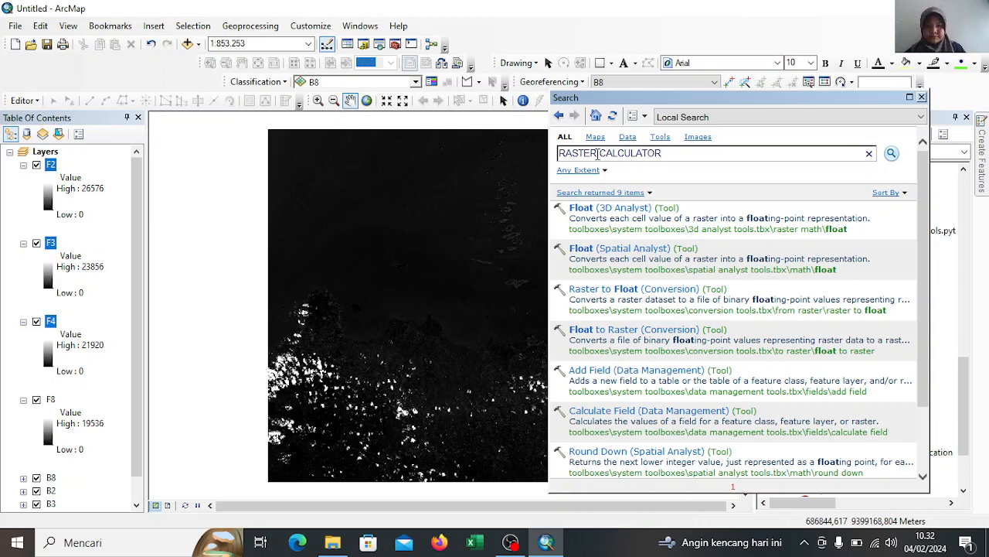
{"action": "left_click", "coordinate": [597, 153]}
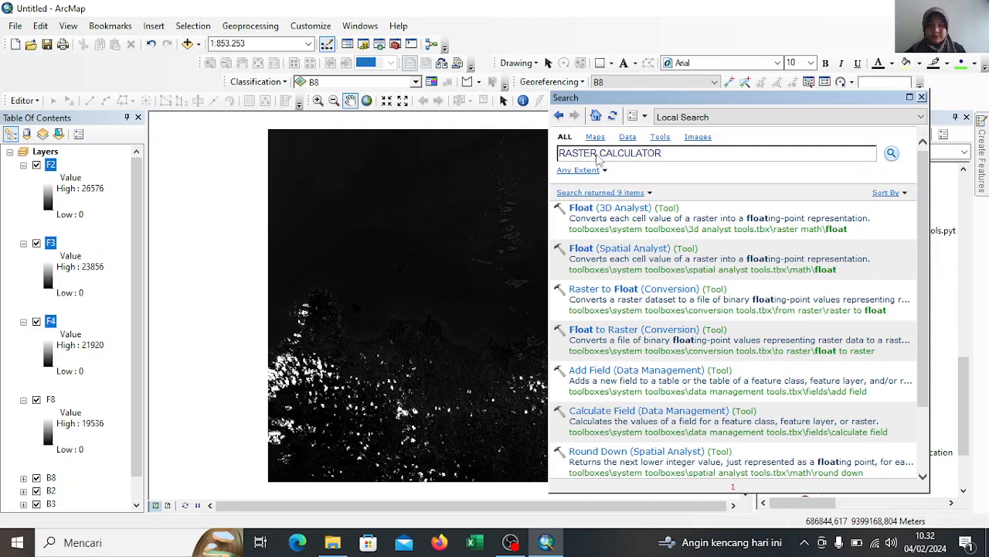
{"action": "key", "text": "Return"}
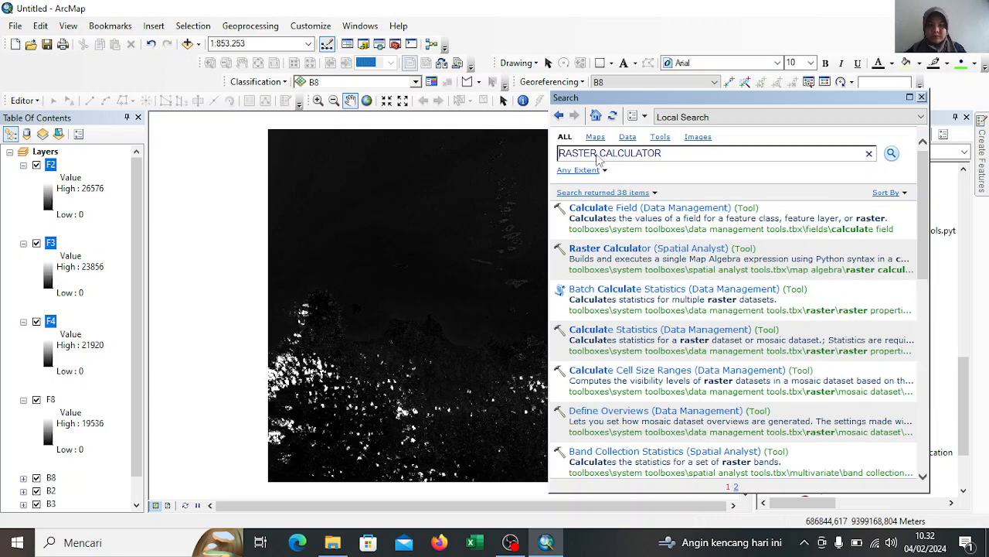
{"action": "right_click", "coordinate": [635, 251]}
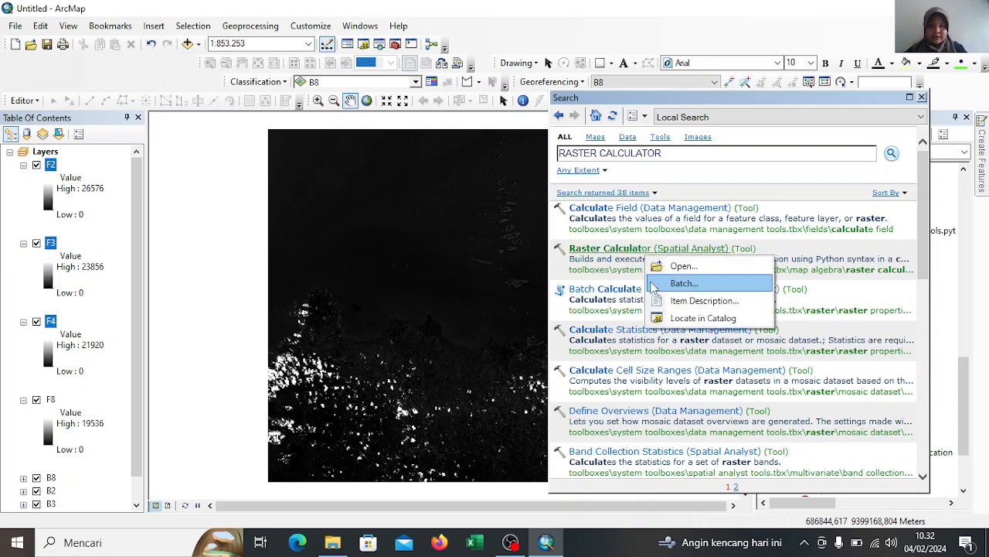
{"action": "left_click", "coordinate": [652, 280]}
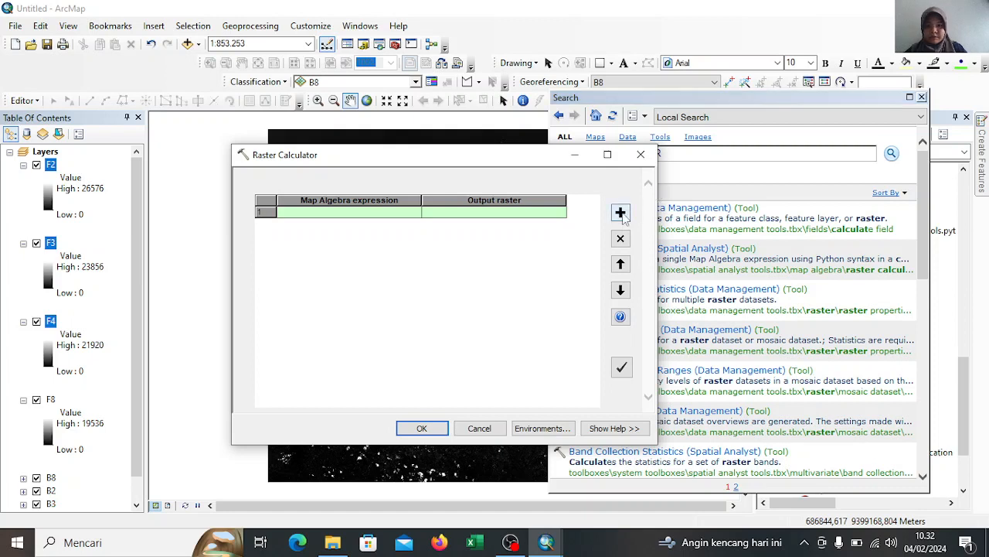
Extend the Raster Calculator batch to four rows and set the first row's map algebra expression to "F2" / 10000
{"action": "left_click", "coordinate": [621, 212]}
{"action": "left_click", "coordinate": [621, 212]}
{"action": "left_click", "coordinate": [621, 212]}
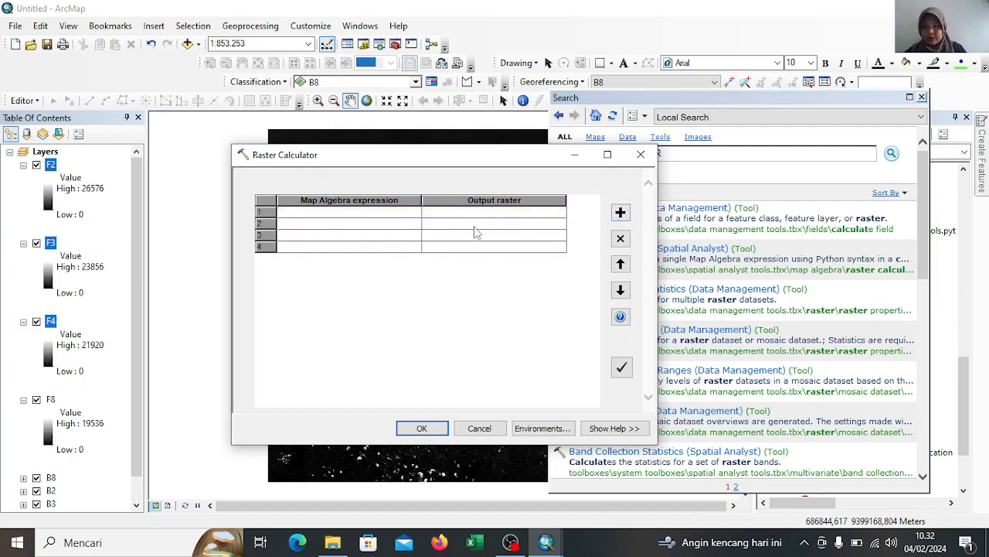
{"action": "left_click", "coordinate": [386, 213]}
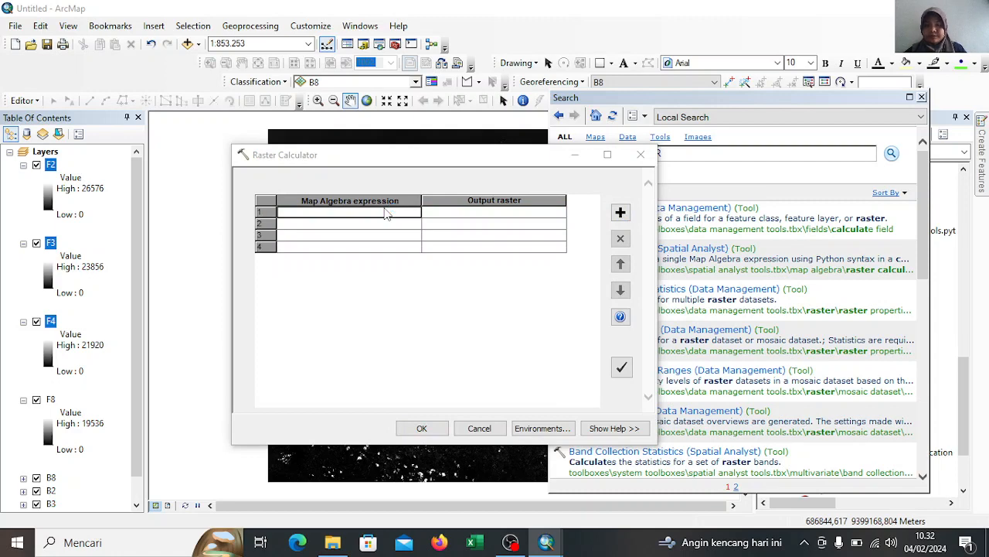
{"action": "left_click", "coordinate": [387, 213]}
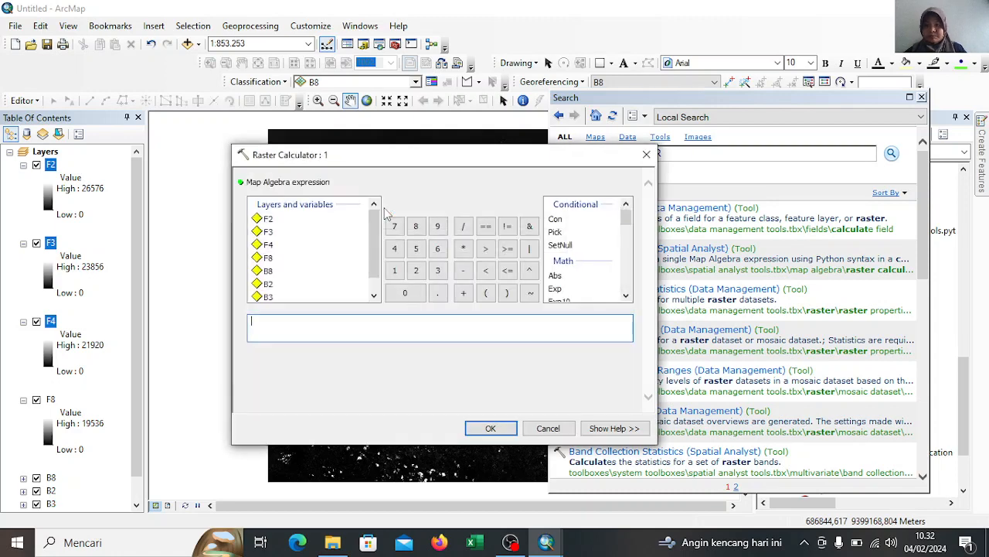
{"action": "double_click", "coordinate": [270, 220]}
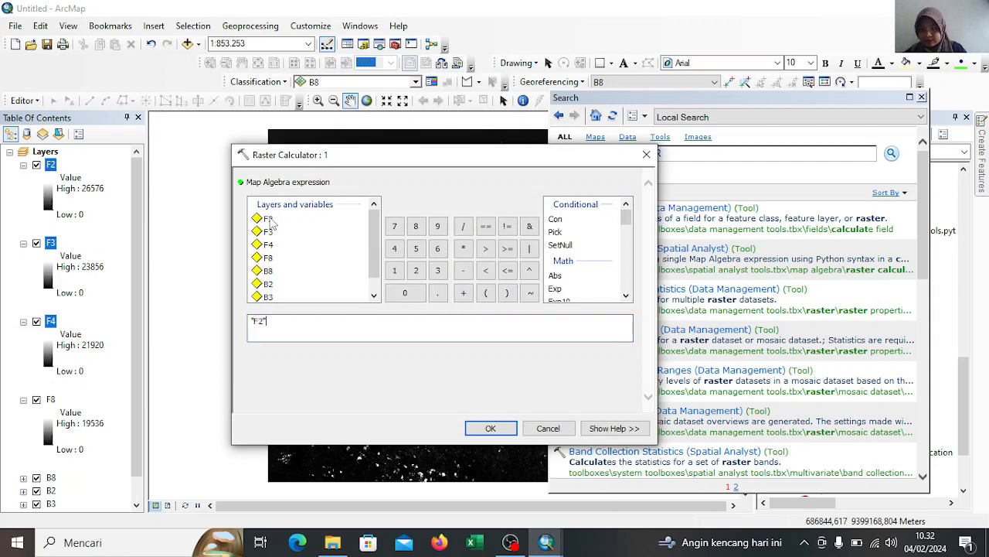
{"action": "left_click", "coordinate": [463, 226]}
{"action": "left_click", "coordinate": [396, 270]}
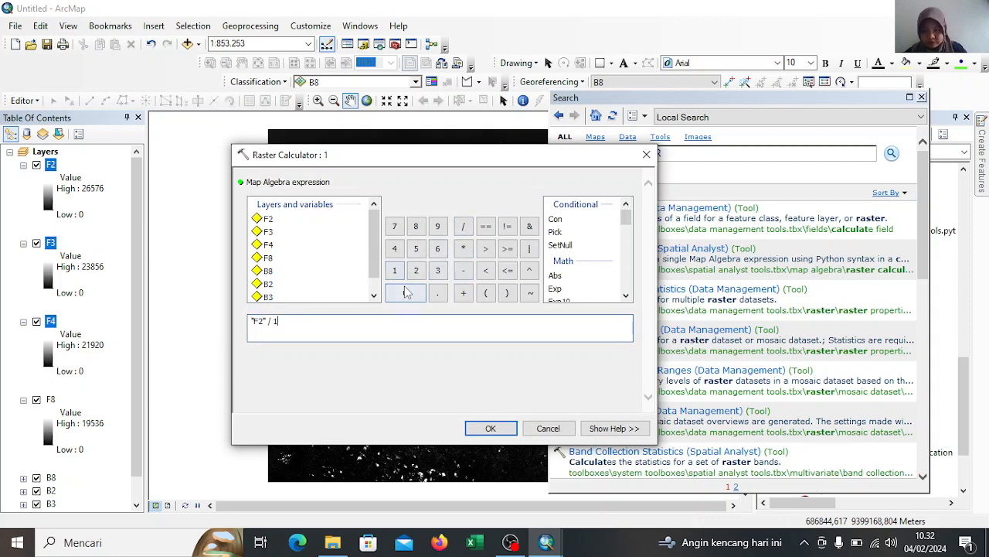
{"action": "left_click", "coordinate": [405, 292]}
{"action": "left_click", "coordinate": [406, 292]}
{"action": "left_click", "coordinate": [406, 292]}
{"action": "left_click", "coordinate": [405, 292]}
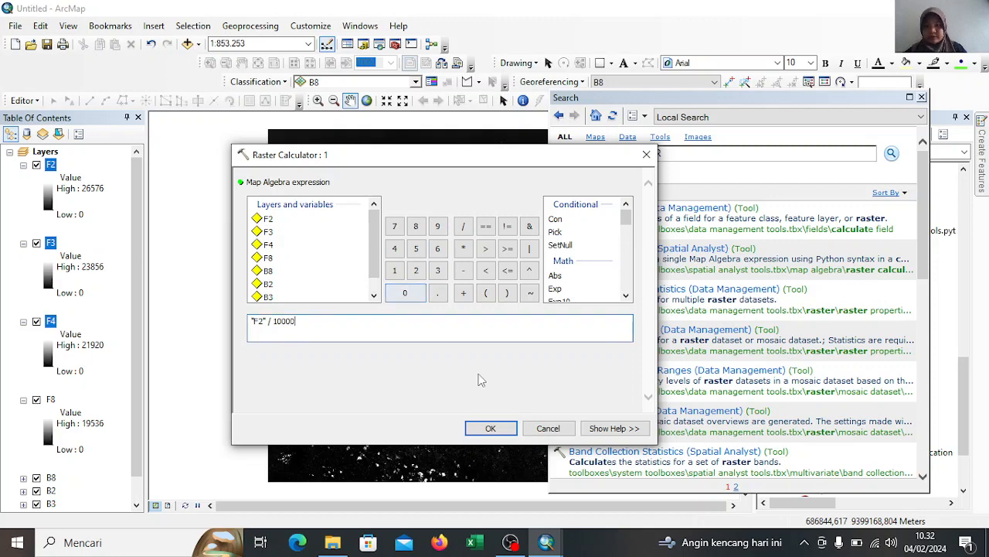
{"action": "left_click", "coordinate": [491, 428]}
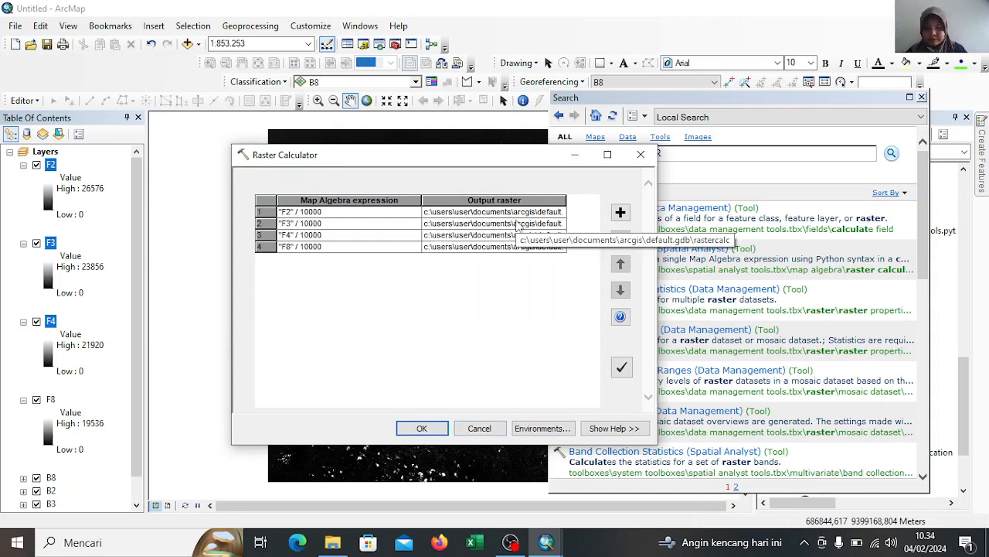
Save the F2 row's output raster as RB2 in the PPRAMUKA geodatabase and run the batch Raster Calculator
{"action": "right_click", "coordinate": [518, 215]}
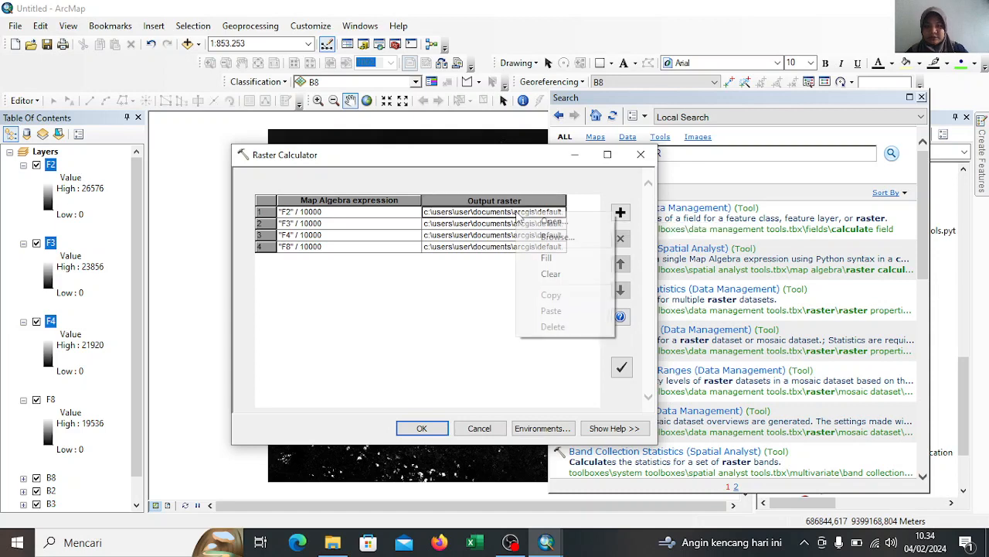
{"action": "left_click", "coordinate": [532, 237]}
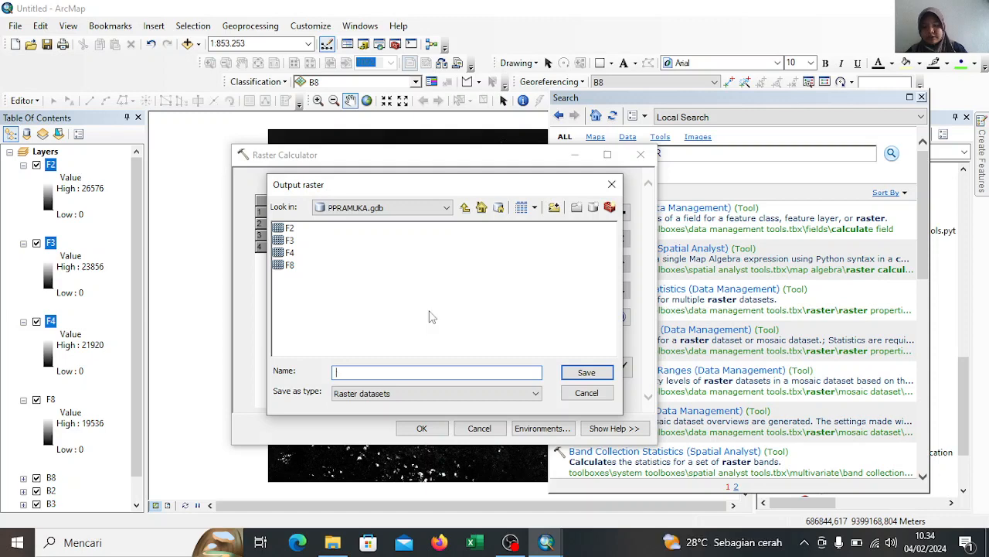
{"action": "type", "text": "R"}
{"action": "type", "text": "8"}
{"action": "type", "text": "2"}
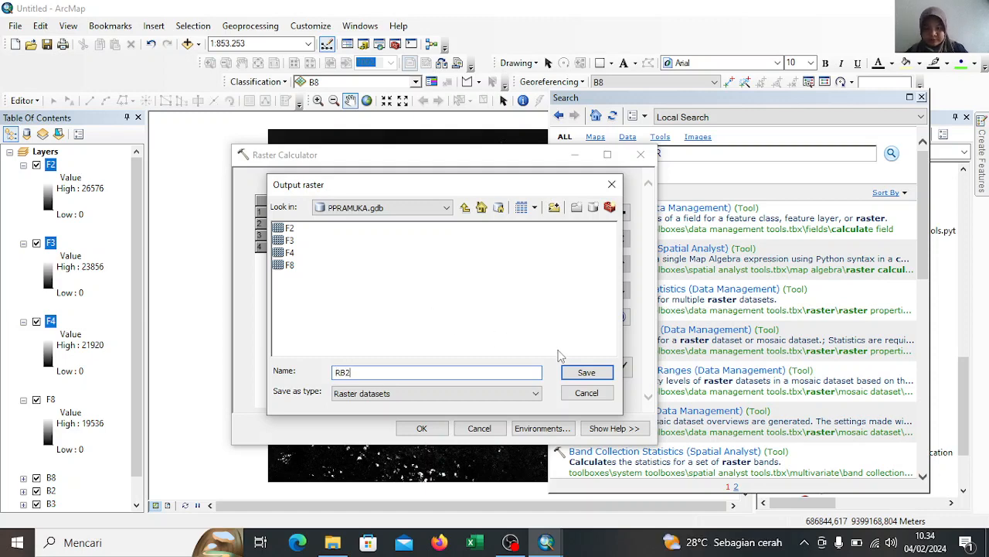
{"action": "left_click", "coordinate": [585, 373]}
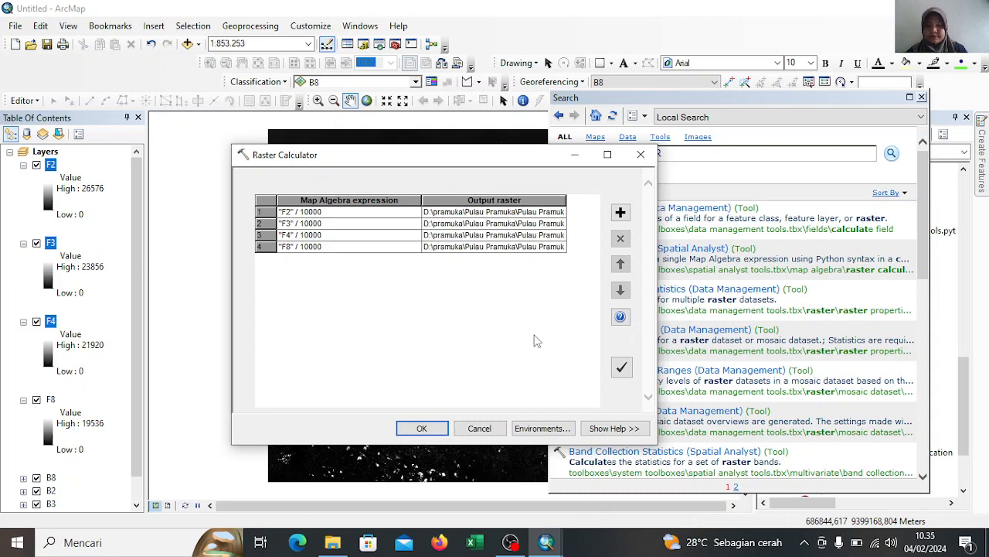
{"action": "left_click", "coordinate": [421, 428]}
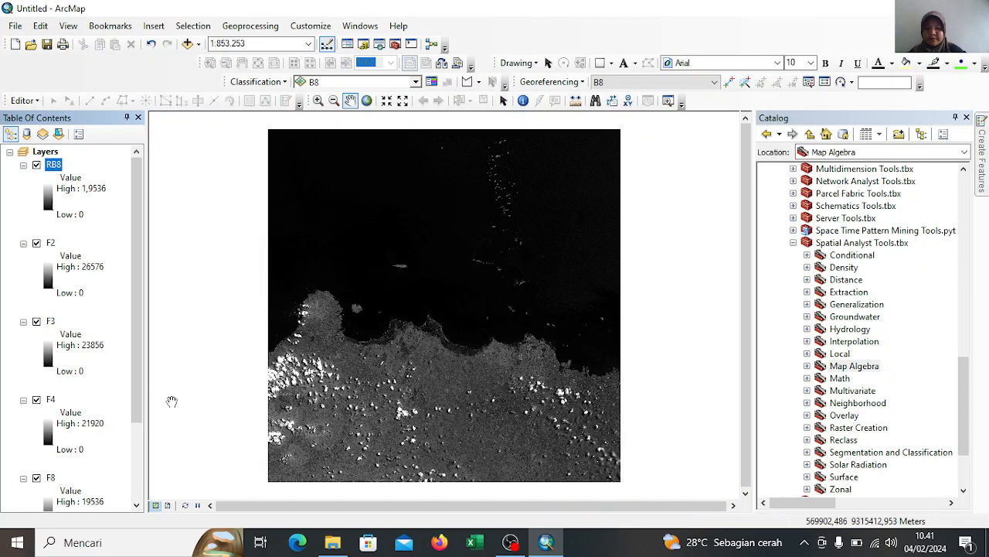
Add the RB2, RB3 and RB4 rasters from the PPRAMUKA geodatabase to the map
{"action": "left_click", "coordinate": [190, 44]}
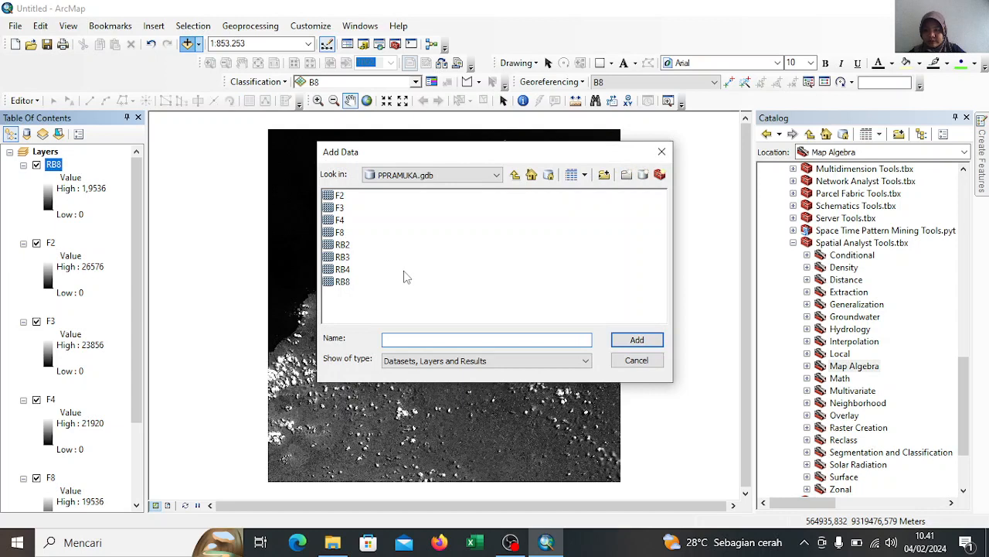
{"action": "left_click", "coordinate": [343, 245]}
{"action": "left_click", "coordinate": [346, 258], "text": "ctrl"}
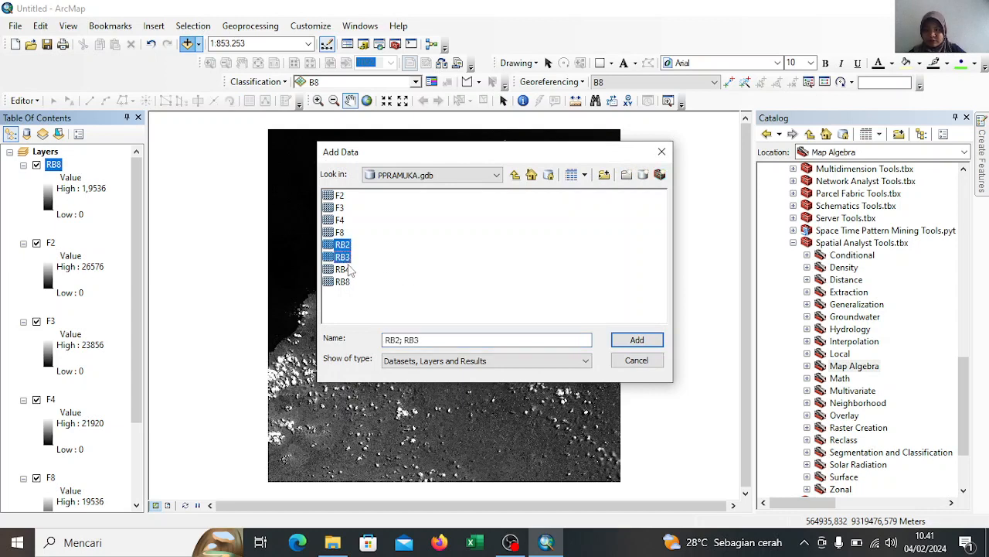
{"action": "left_click", "coordinate": [342, 269], "text": "ctrl"}
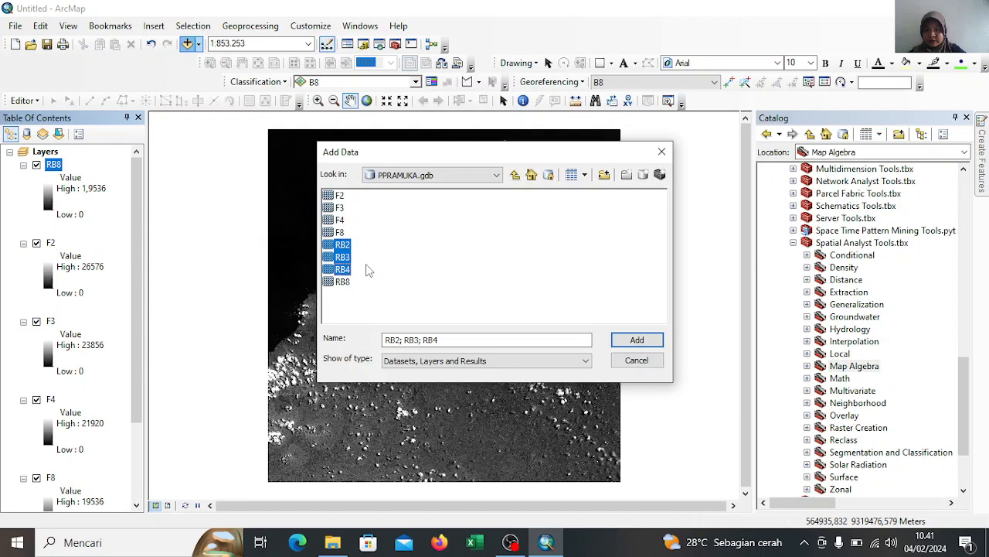
{"action": "left_click", "coordinate": [640, 341]}
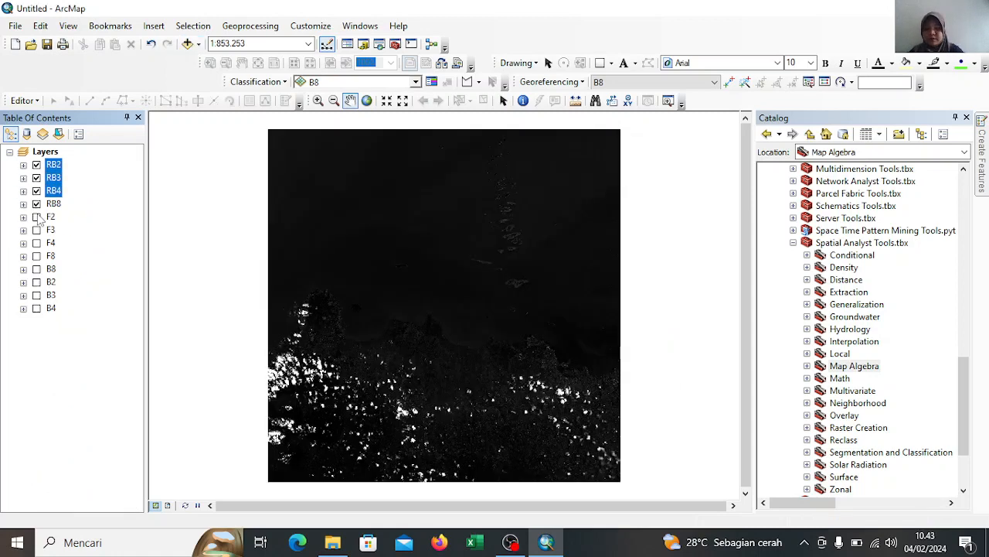
Search for COMPOSITE BAND and open the Composite Bands (Data Management) tool
{"action": "left_click", "coordinate": [380, 47]}
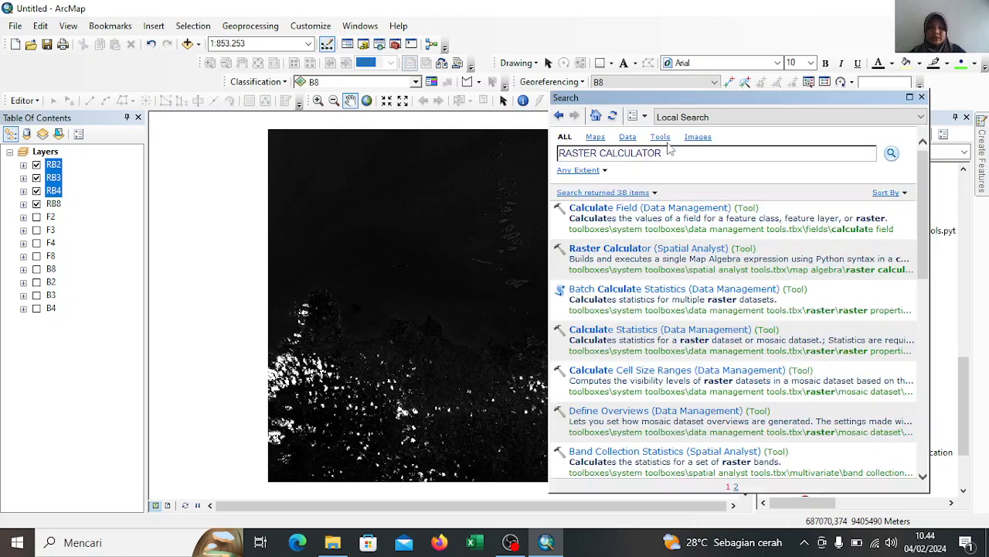
{"action": "left_click", "coordinate": [676, 152]}
{"action": "key", "text": "BackSpace"}
{"action": "key", "text": "BackSpace"}
{"action": "key", "text": "BackSpace"}
{"action": "key", "text": "BackSpace"}
{"action": "key", "text": "BackSpace"}
{"action": "key", "text": "BackSpace"}
{"action": "key", "text": "BackSpace"}
{"action": "key", "text": "BackSpace"}
{"action": "key", "text": "BackSpace"}
{"action": "key", "text": "BackSpace"}
{"action": "key", "text": "BackSpace"}
{"action": "key", "text": "BackSpace"}
{"action": "key", "text": "BackSpace"}
{"action": "key", "text": "BackSpace"}
{"action": "key", "text": "BackSpace"}
{"action": "key", "text": "BackSpace"}
{"action": "key", "text": "BackSpace"}
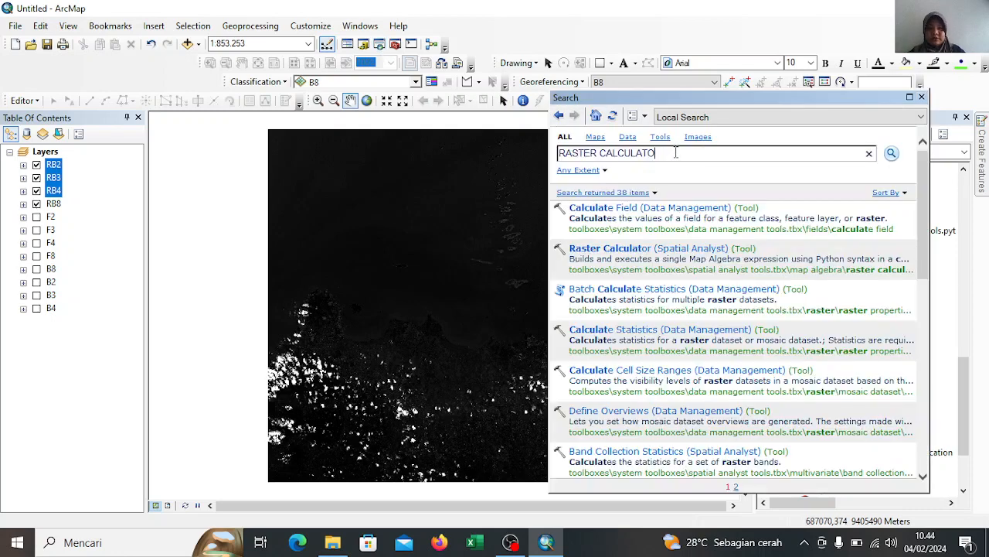
{"action": "type", "text": "COM"}
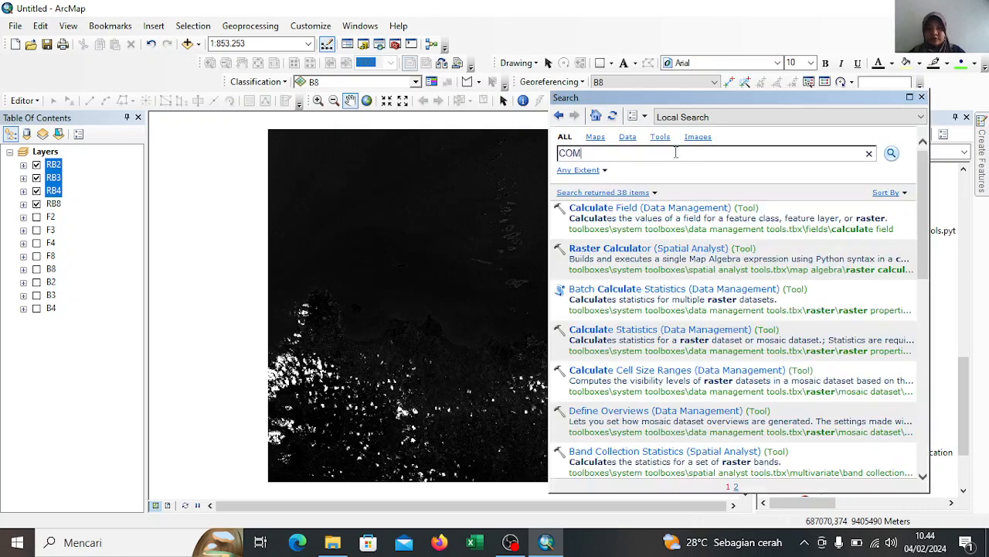
{"action": "type", "text": "POSU"}
{"action": "type", "text": "ITE B"}
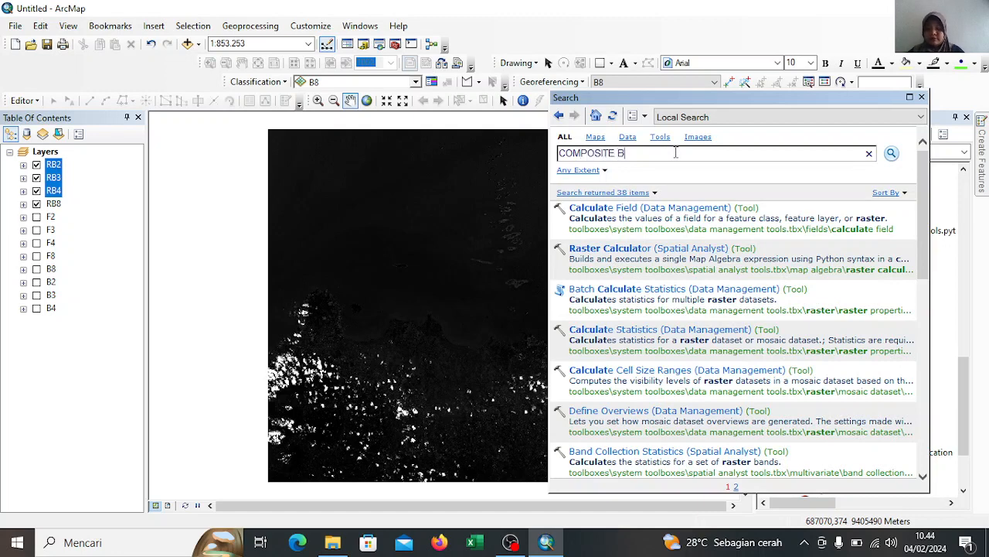
{"action": "type", "text": "AND"}
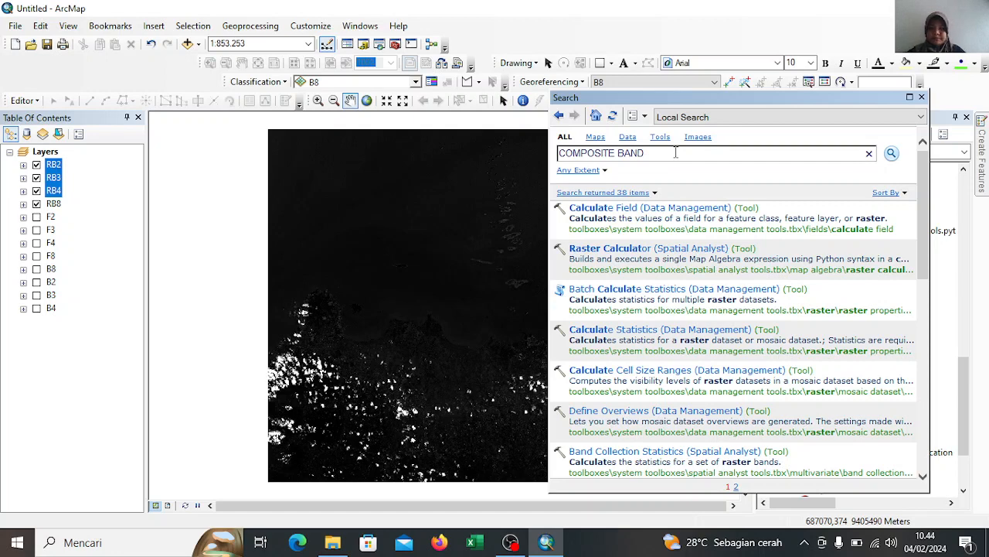
{"action": "key", "text": "Return"}
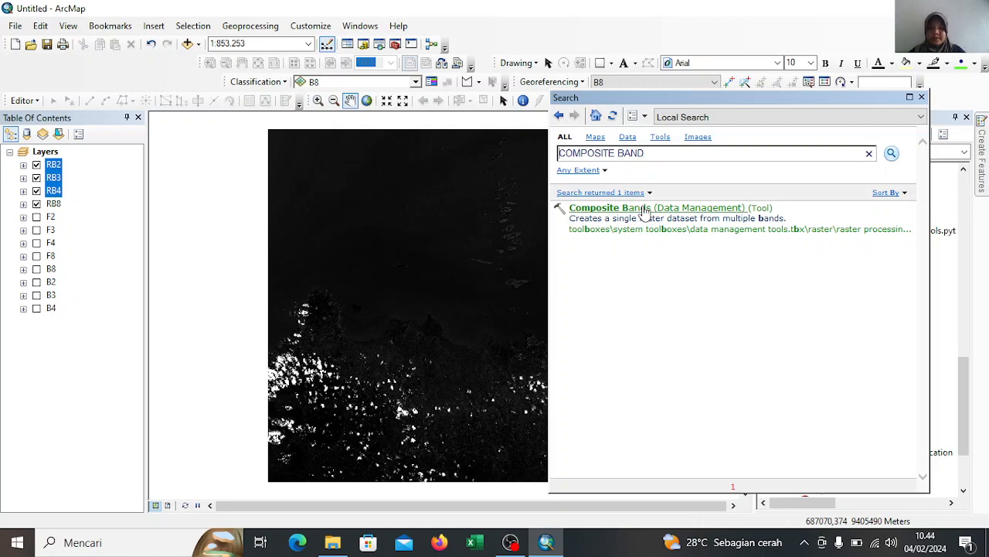
{"action": "left_click", "coordinate": [644, 208]}
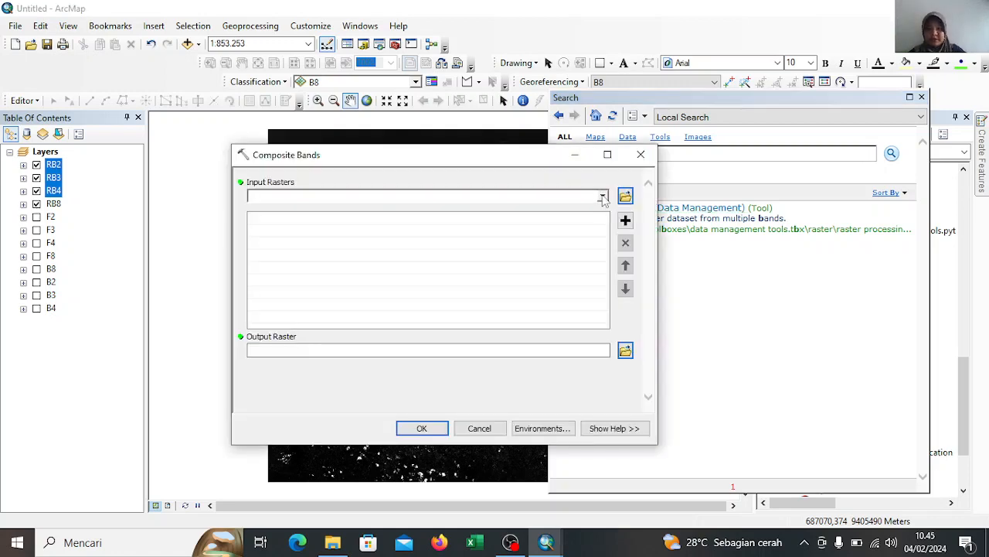
Composite the RB2, RB3, RB4 and RB8 rasters, in that order, into a raster named CB in the PPRAMUKA geodatabase
{"action": "left_click", "coordinate": [603, 197]}
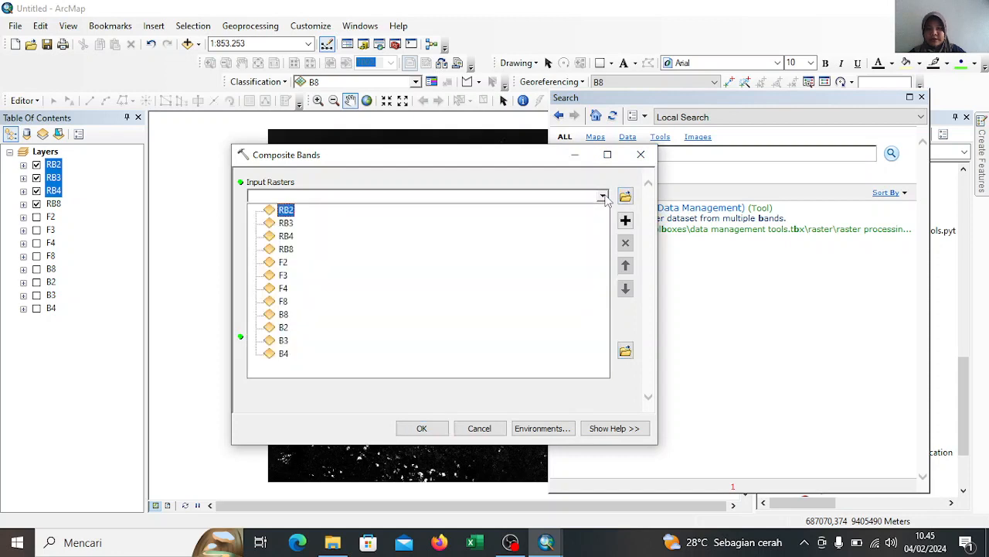
{"action": "left_click", "coordinate": [289, 214]}
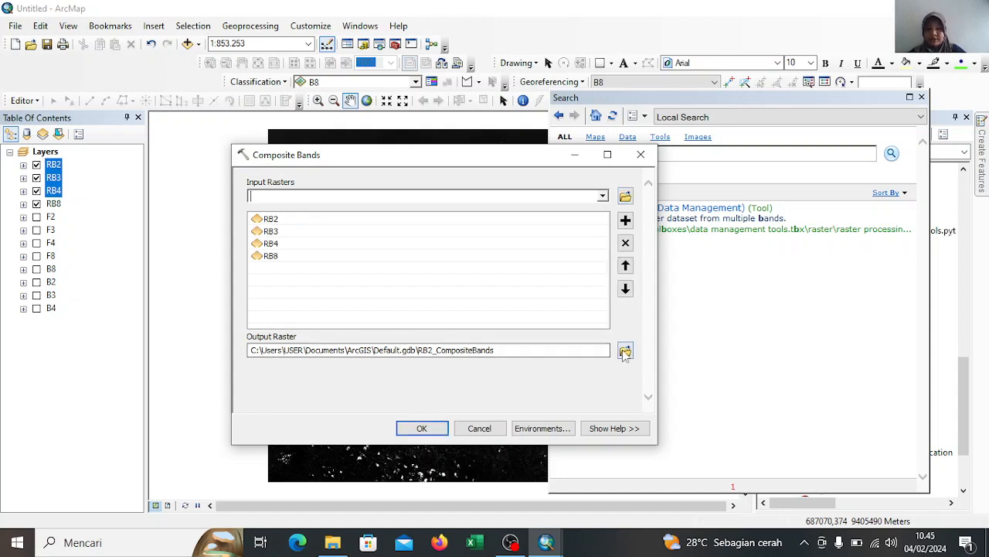
{"action": "left_click", "coordinate": [624, 351]}
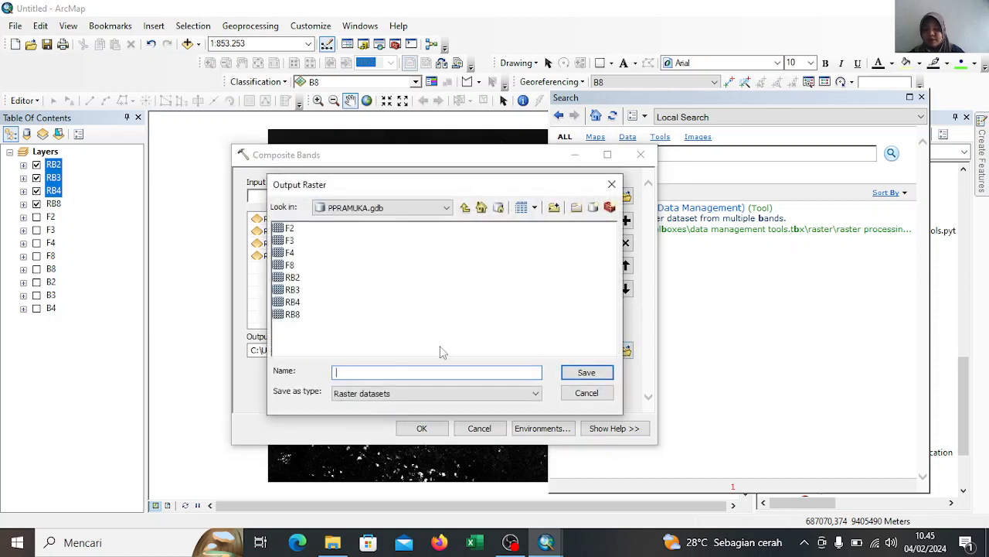
{"action": "type", "text": "CB"}
{"action": "left_click", "coordinate": [585, 373]}
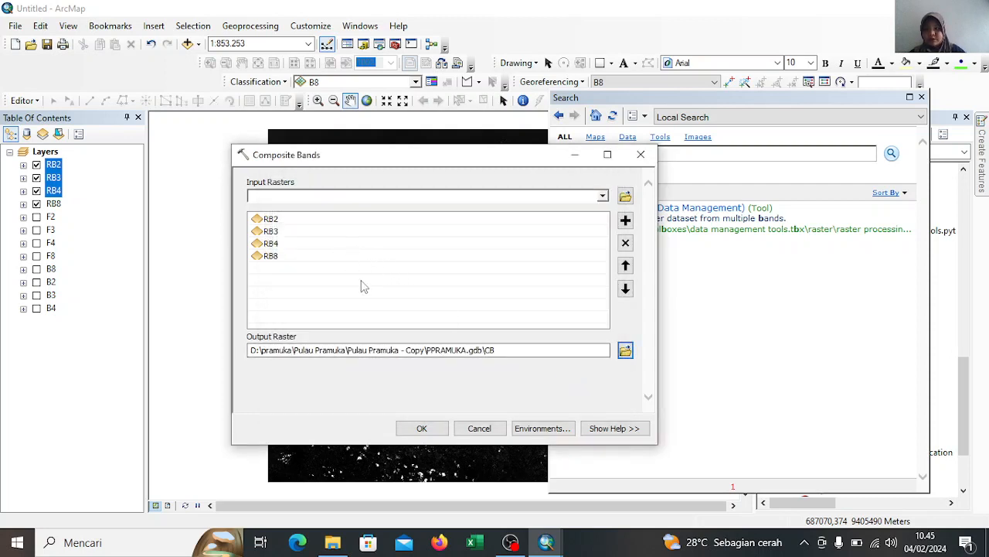
{"action": "left_click", "coordinate": [422, 430]}
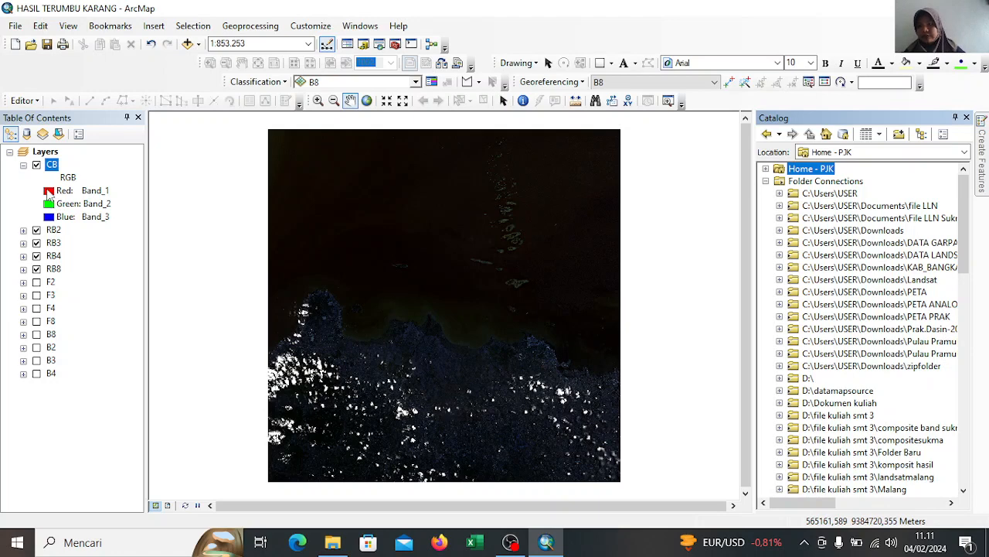
Set the CB layer's red channel to Band_3 and its blue channel to Band_1
{"action": "left_click", "coordinate": [74, 190]}
{"action": "left_click", "coordinate": [74, 190]}
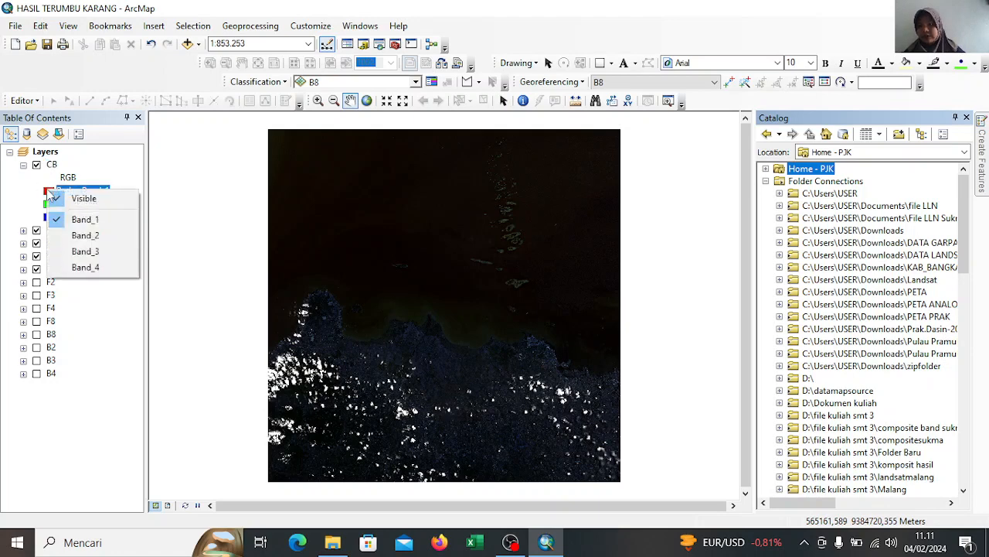
{"action": "left_click", "coordinate": [83, 251]}
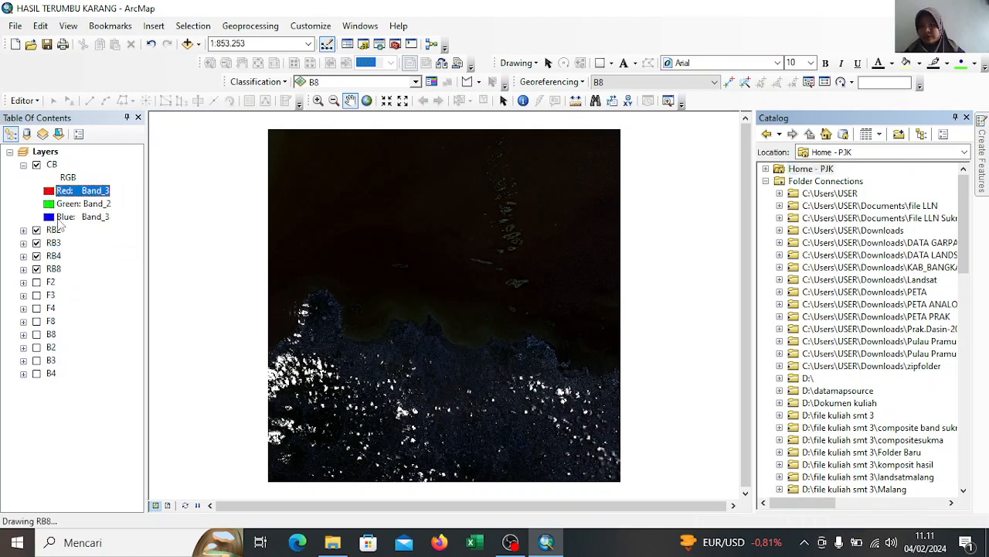
{"action": "left_click", "coordinate": [62, 217]}
{"action": "left_click", "coordinate": [61, 217]}
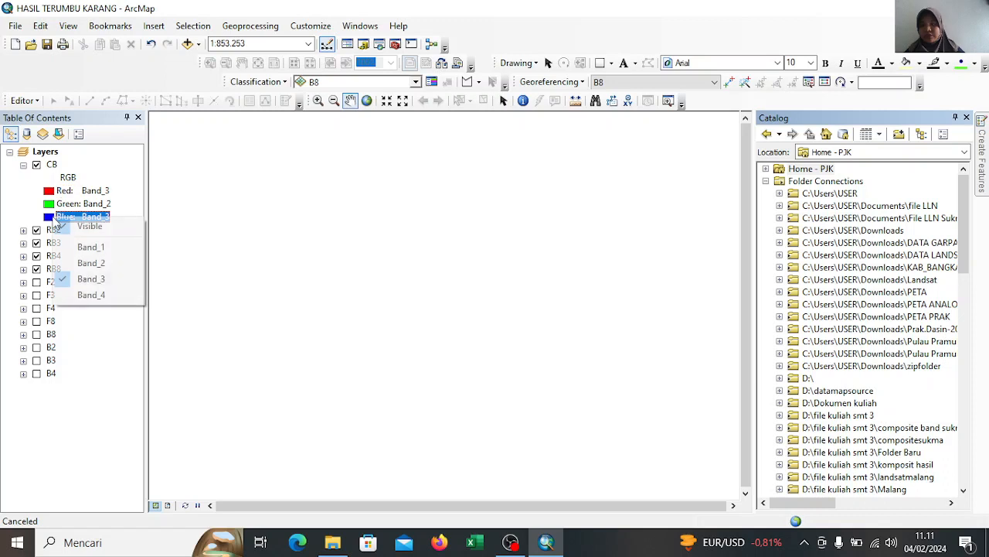
{"action": "left_click", "coordinate": [79, 249]}
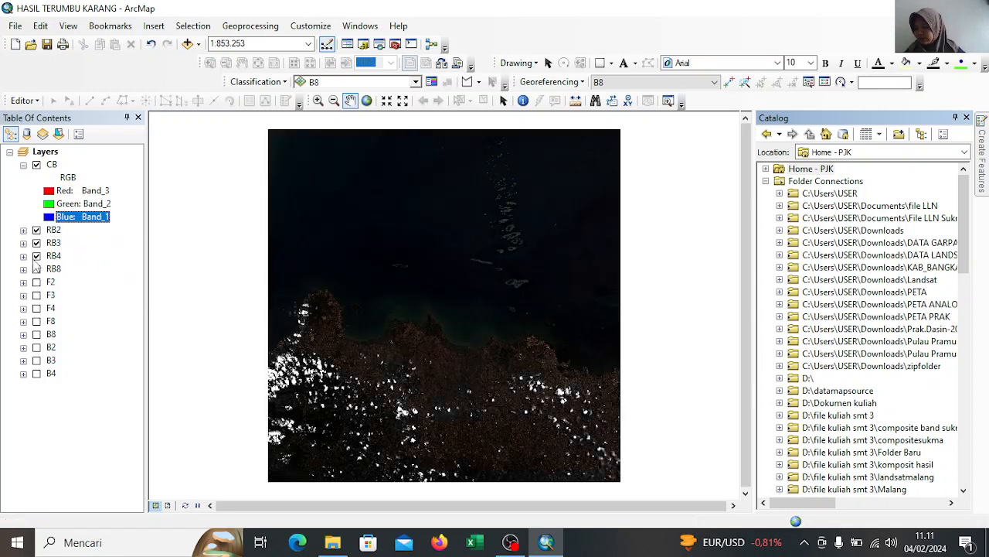
Turn off the RB2, RB3, RB4 and RB8 layers so that only the CB composite is displayed
{"action": "left_click", "coordinate": [36, 256]}
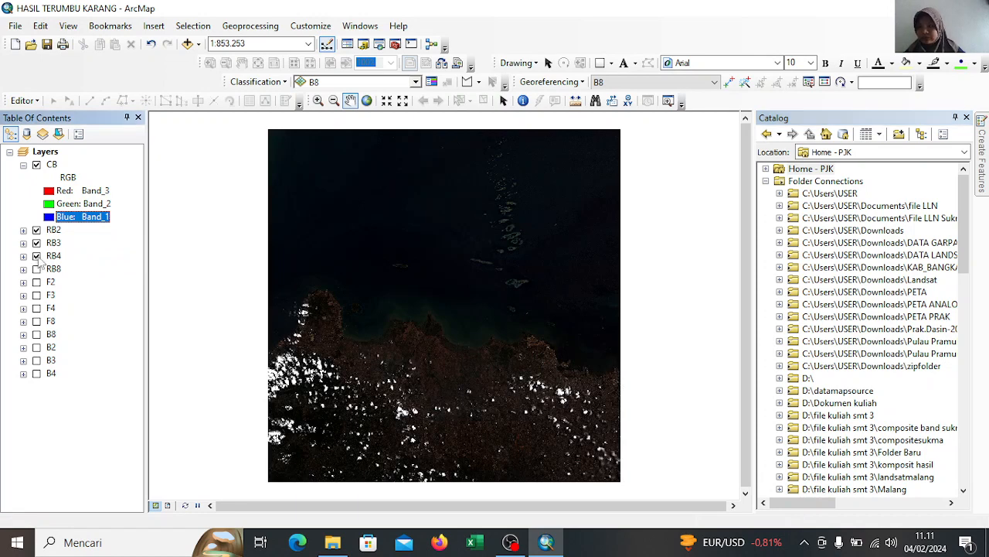
{"action": "left_click", "coordinate": [36, 242]}
{"action": "left_click", "coordinate": [36, 229]}
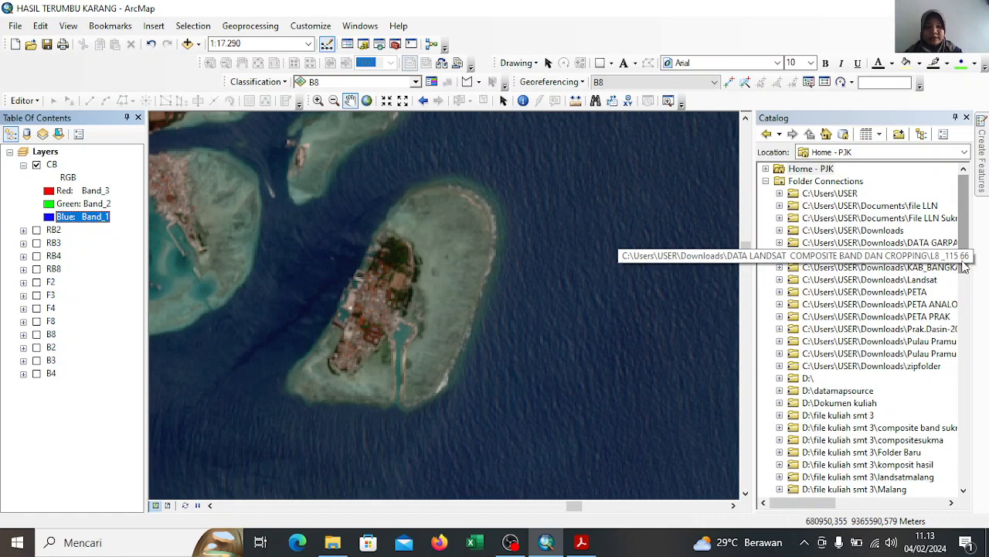
Begin a new point shapefile named Sunglint3 in the SHP folder of Pulau Pramuka - Copy
{"action": "scroll", "coordinate": [964, 266], "scroll_direction": "down", "scroll_amount": 8}
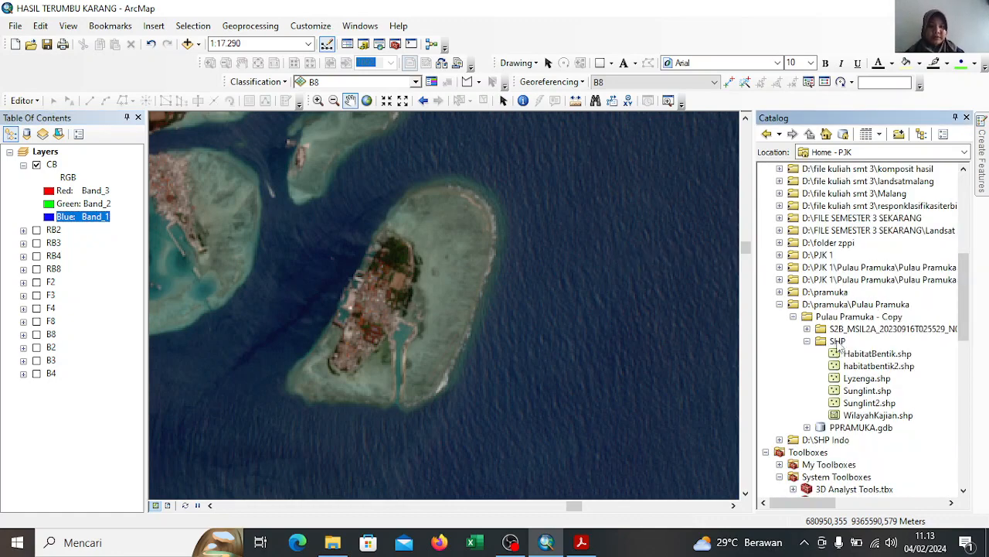
{"action": "left_click", "coordinate": [837, 341]}
{"action": "right_click", "coordinate": [839, 344]}
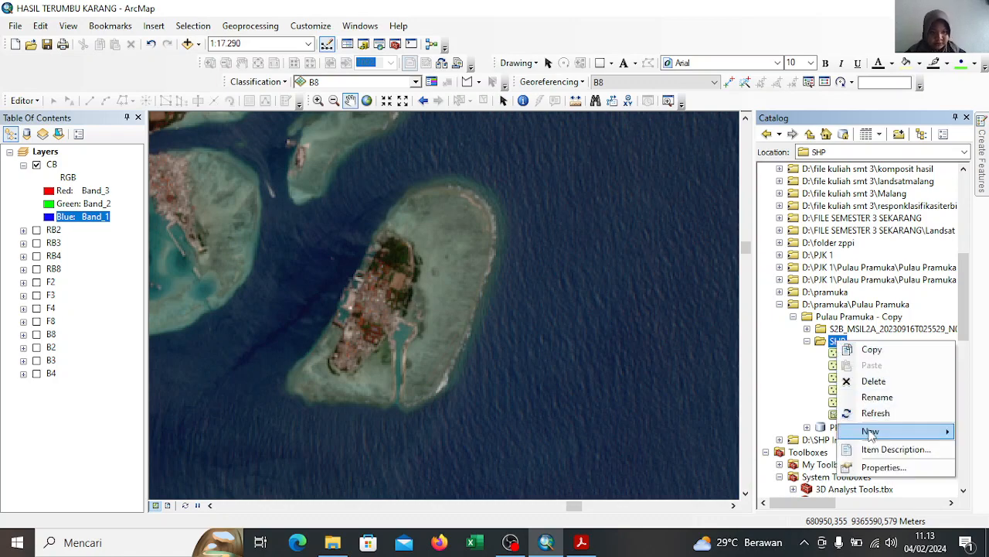
{"action": "mouse_move", "coordinate": [871, 433]}
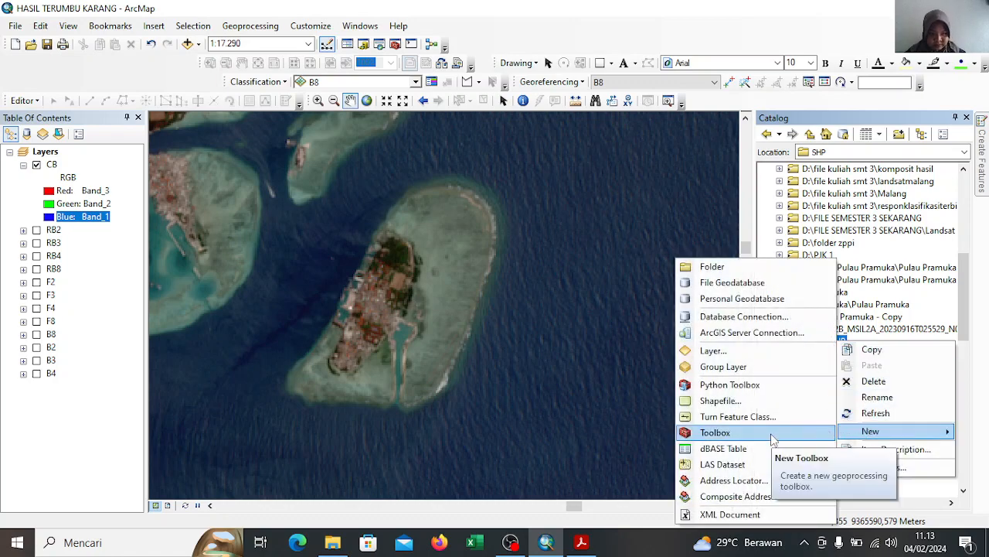
{"action": "left_click", "coordinate": [761, 400]}
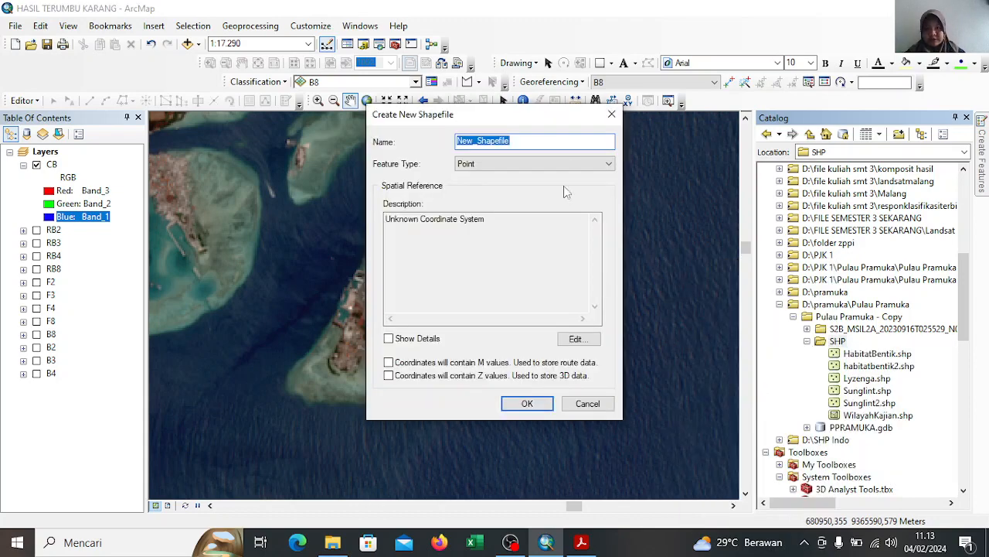
{"action": "left_click", "coordinate": [564, 139]}
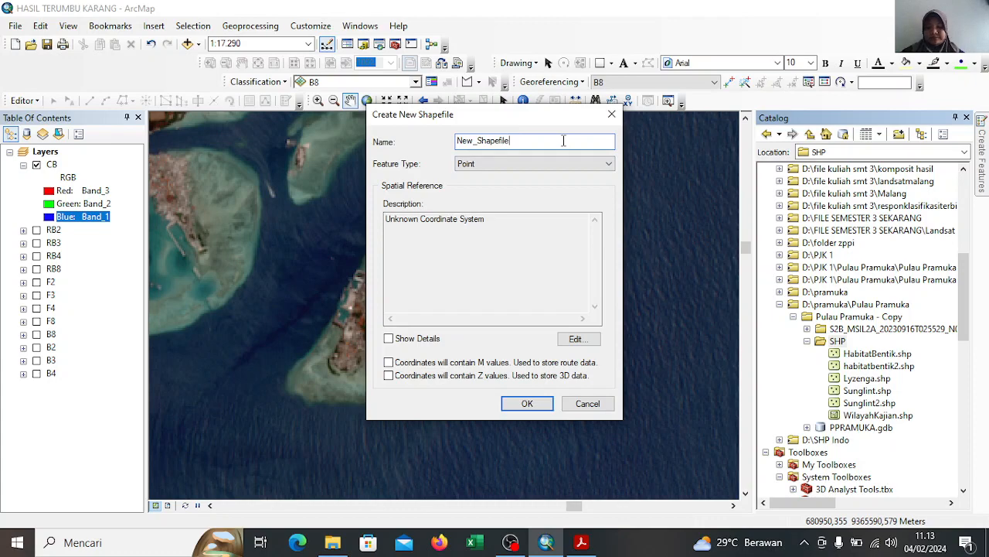
{"action": "key", "text": "BackSpace"}
{"action": "key", "text": "BackSpace"}
{"action": "key", "text": "BackSpace"}
{"action": "key", "text": "BackSpace"}
{"action": "key", "text": "BackSpace"}
{"action": "key", "text": "BackSpace"}
{"action": "key", "text": "BackSpace"}
{"action": "key", "text": "BackSpace"}
{"action": "key", "text": "BackSpace"}
{"action": "key", "text": "BackSpace"}
{"action": "key", "text": "BackSpace"}
{"action": "key", "text": "BackSpace"}
{"action": "key", "text": "BackSpace"}
{"action": "type", "text": "Sunglint3"}
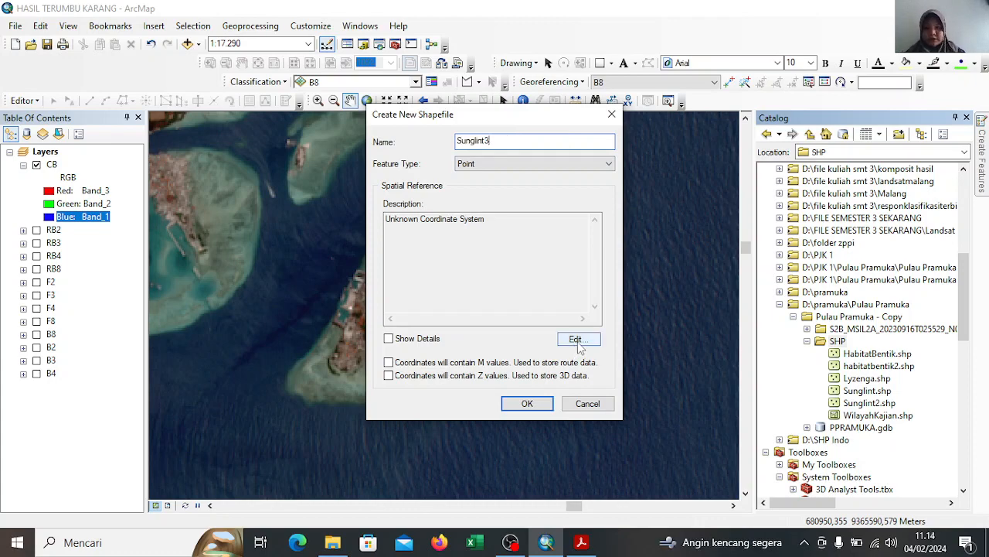
Assign the WGS 1984 UTM Zone 48S coordinate system to the Sunglint3 shapefile and create it
{"action": "left_click", "coordinate": [576, 343]}
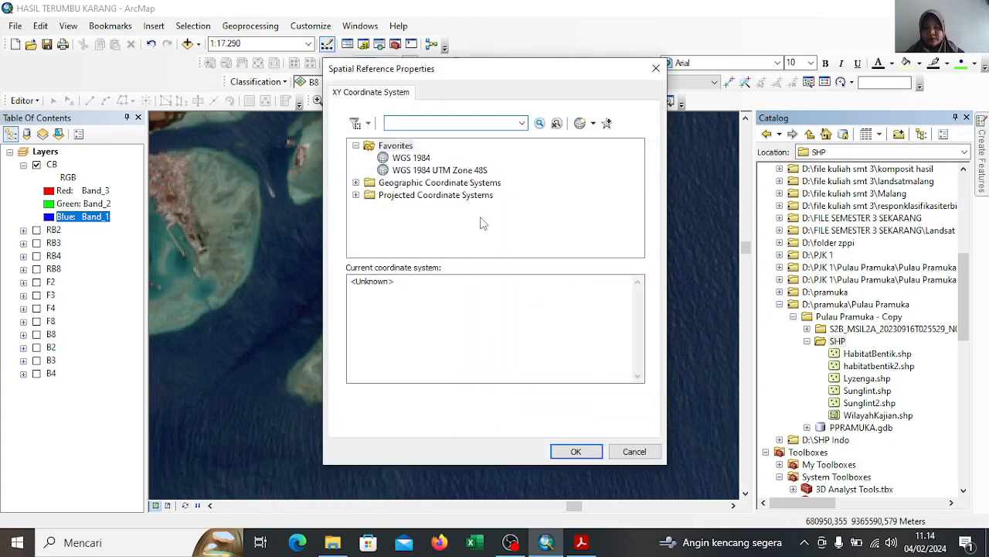
{"action": "left_click", "coordinate": [474, 171]}
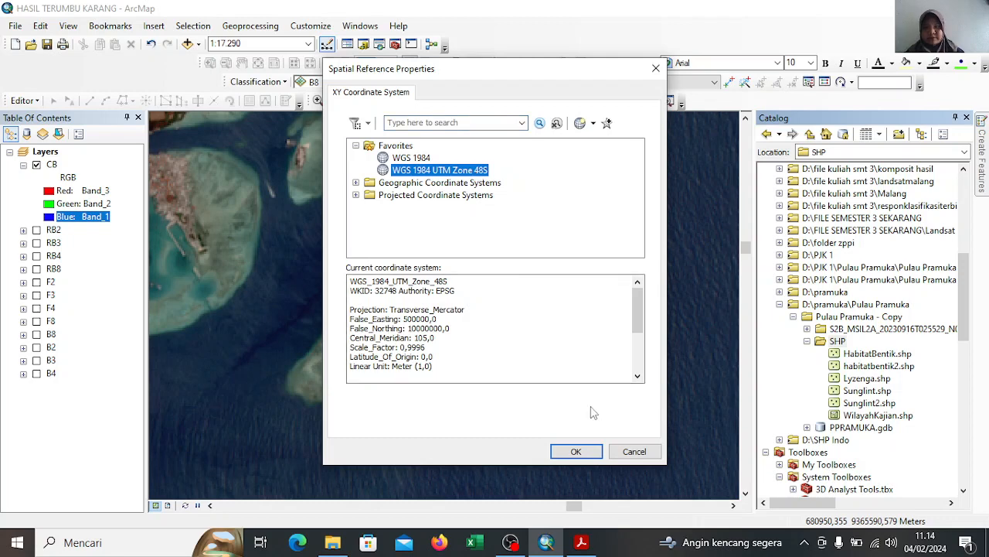
{"action": "left_click", "coordinate": [576, 451]}
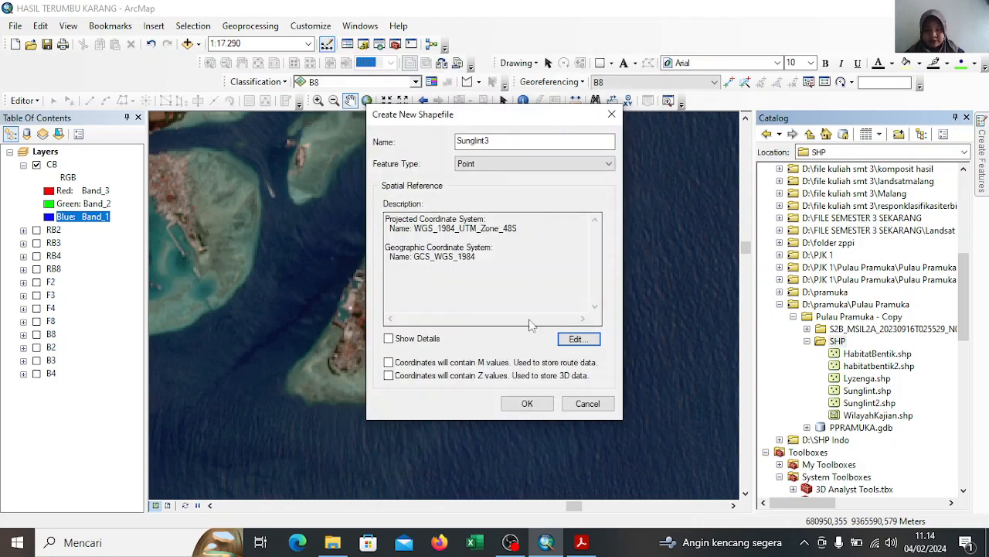
{"action": "left_click", "coordinate": [527, 404]}
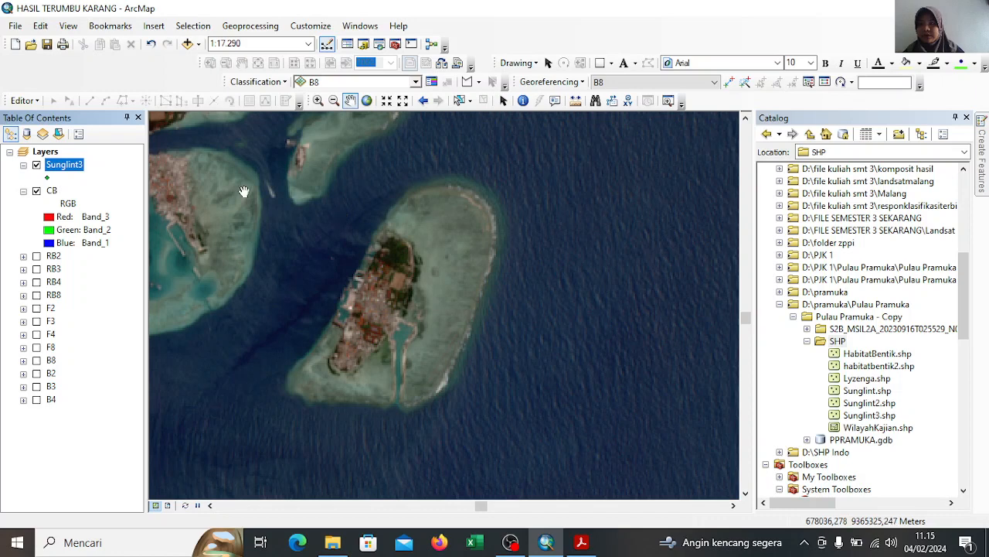
Start editing Sunglint3 and place rows of sample points on the deep water east and west of the island
{"action": "left_click", "coordinate": [37, 102]}
{"action": "left_click", "coordinate": [43, 116]}
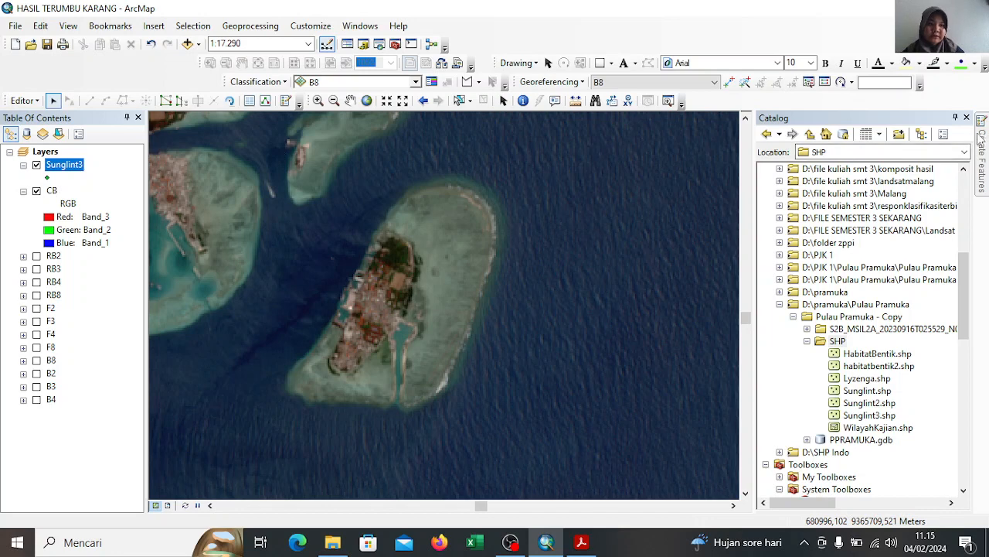
{"action": "mouse_move", "coordinate": [981, 142]}
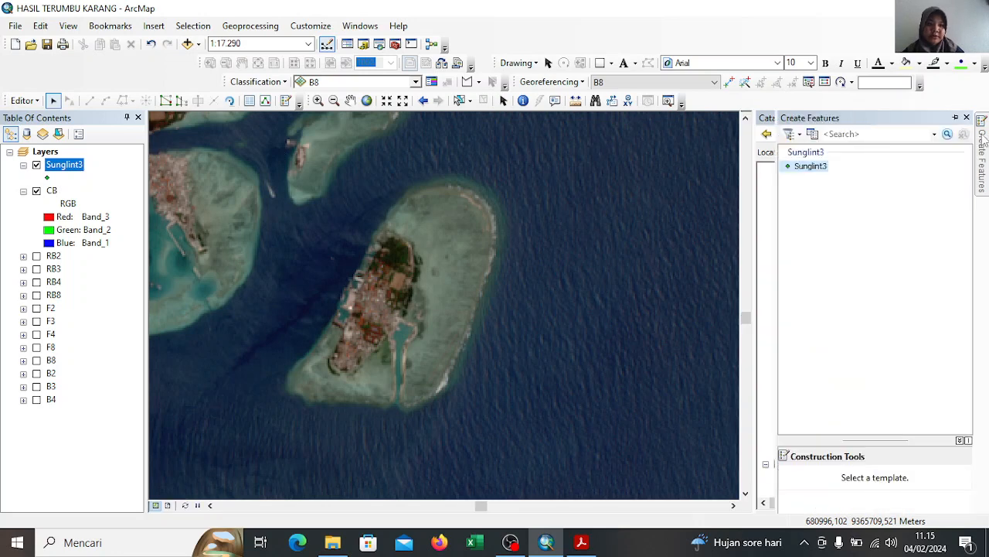
{"action": "left_click", "coordinate": [824, 166]}
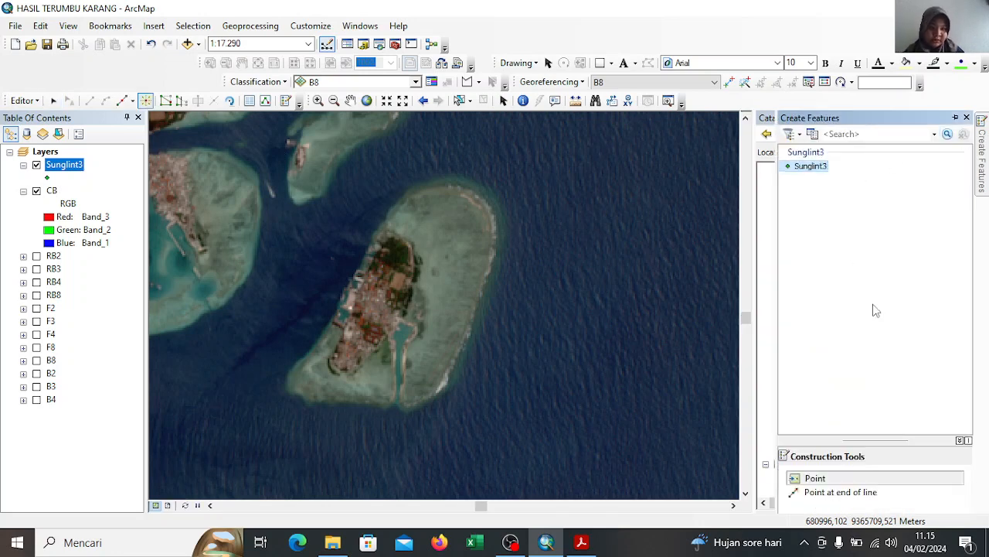
{"action": "left_click", "coordinate": [842, 481]}
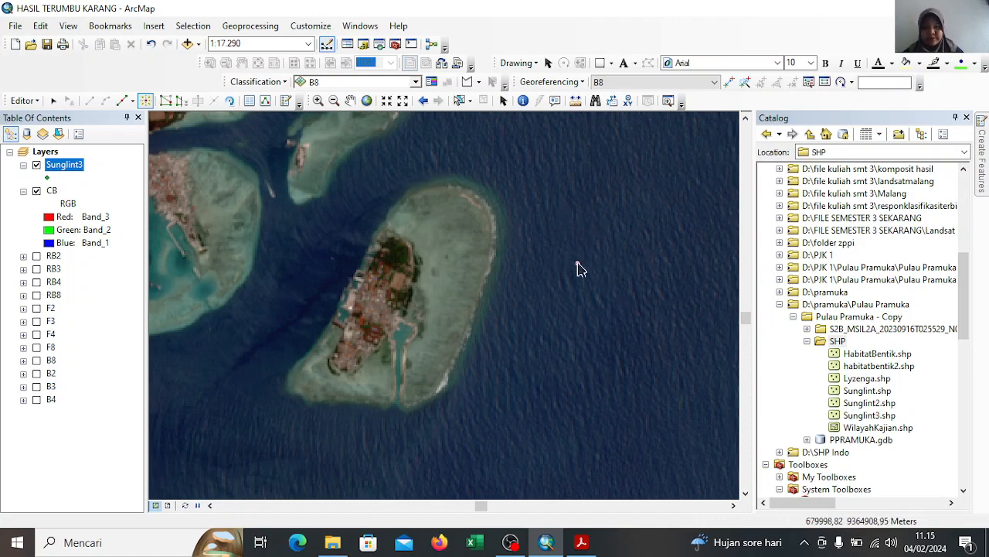
{"action": "scroll", "coordinate": [579, 268], "scroll_direction": "up", "scroll_amount": 2}
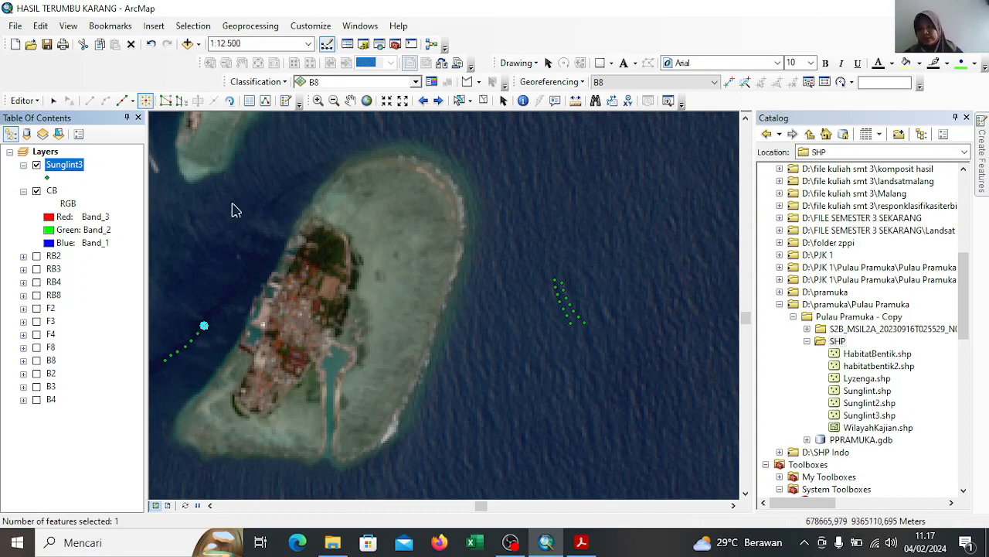
Save the Sunglint3 point edits and stop the editing session
{"action": "left_click", "coordinate": [37, 102]}
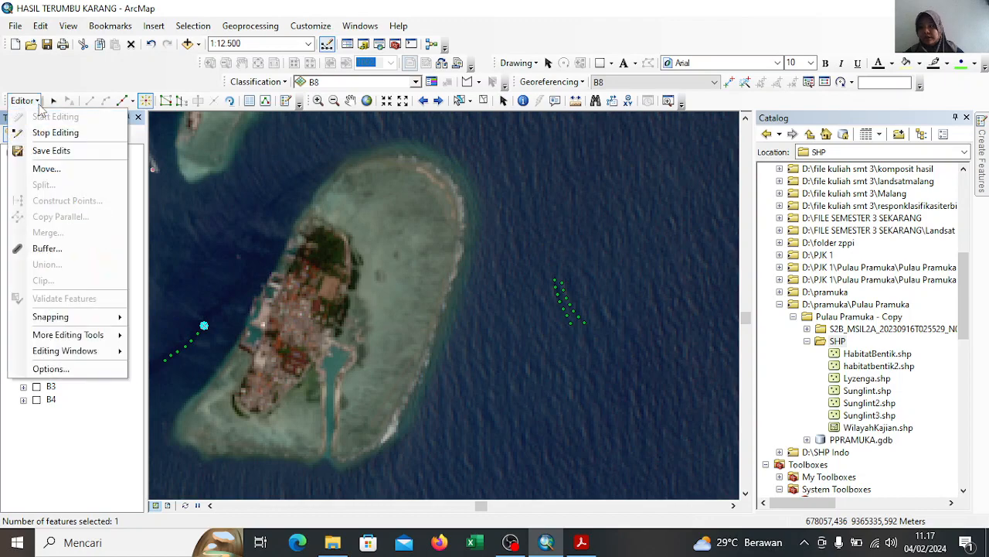
{"action": "left_click", "coordinate": [51, 152]}
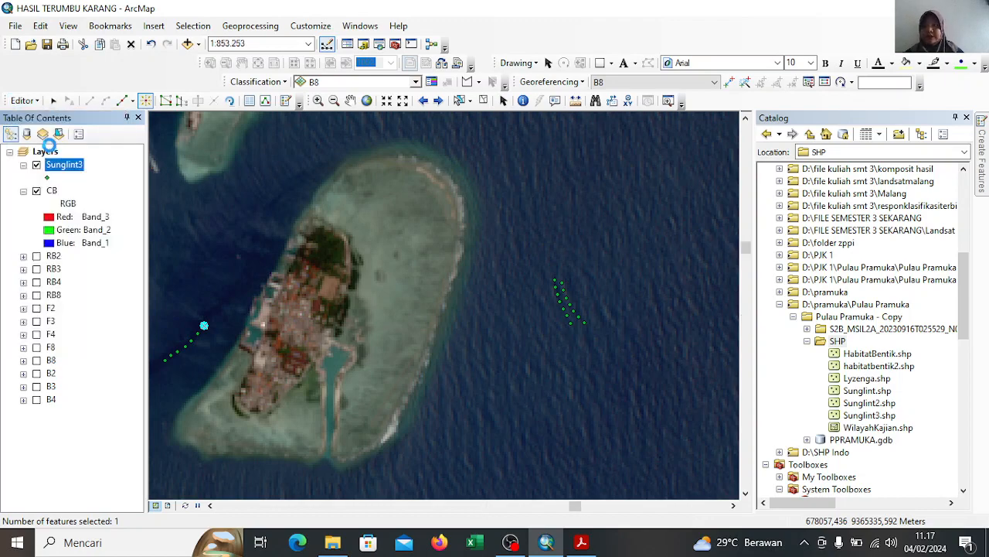
{"action": "left_click", "coordinate": [37, 102]}
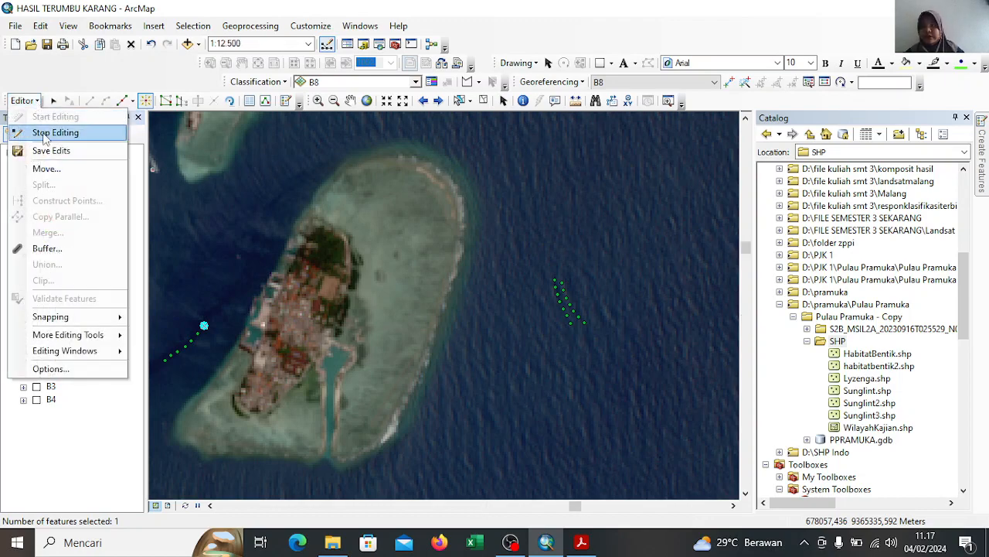
{"action": "left_click", "coordinate": [47, 137]}
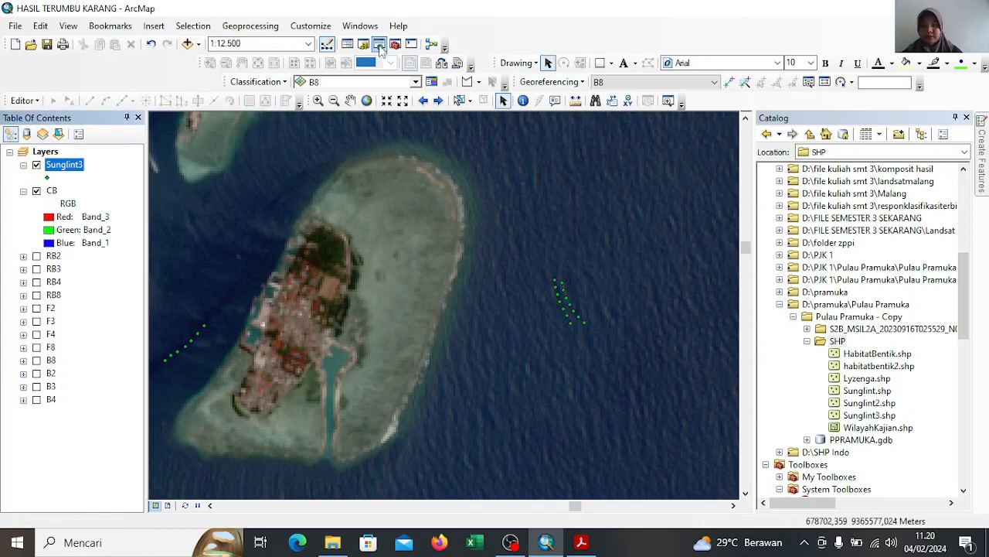
Search for extract multi value and open the Extract Multi Values to Points (Spatial Analyst) tool
{"action": "left_click", "coordinate": [380, 46]}
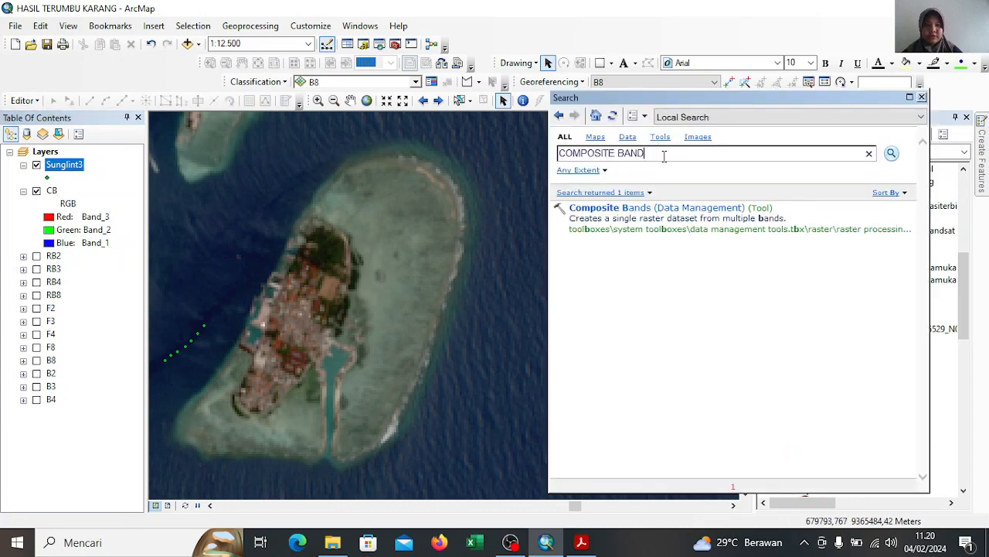
{"action": "key", "text": "BackSpace"}
{"action": "key", "text": "BackSpace"}
{"action": "key", "text": "BackSpace"}
{"action": "key", "text": "BackSpace"}
{"action": "key", "text": "BackSpace"}
{"action": "key", "text": "BackSpace"}
{"action": "key", "text": "BackSpace"}
{"action": "key", "text": "BackSpace"}
{"action": "key", "text": "BackSpace"}
{"action": "key", "text": "BackSpace"}
{"action": "key", "text": "BackSpace"}
{"action": "key", "text": "BackSpace"}
{"action": "key", "text": "BackSpace"}
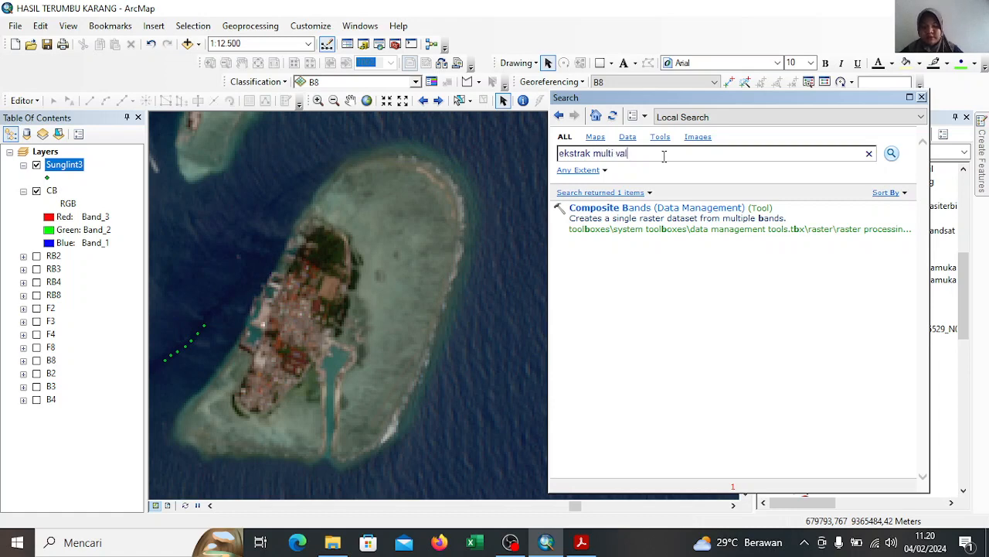
{"action": "key", "text": "Return"}
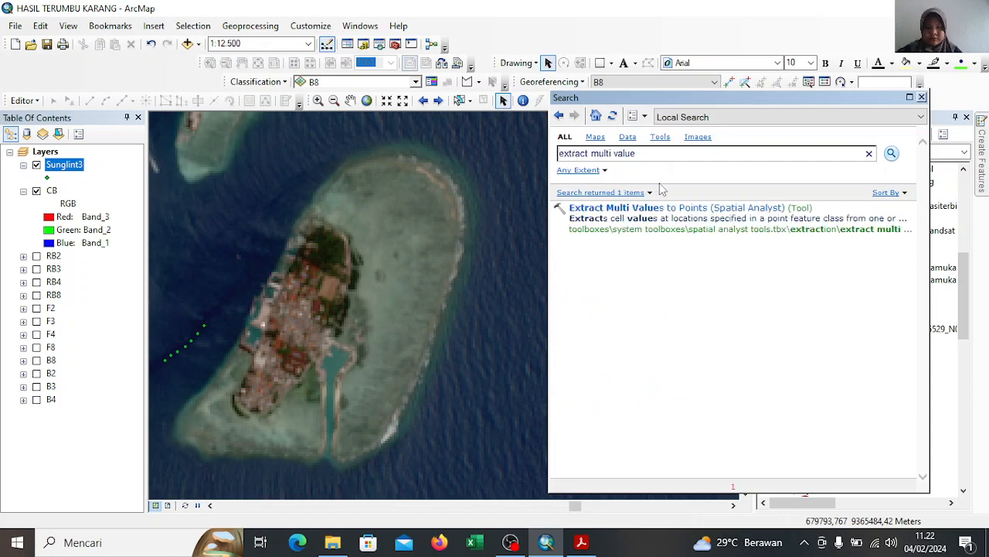
{"action": "left_click", "coordinate": [649, 207]}
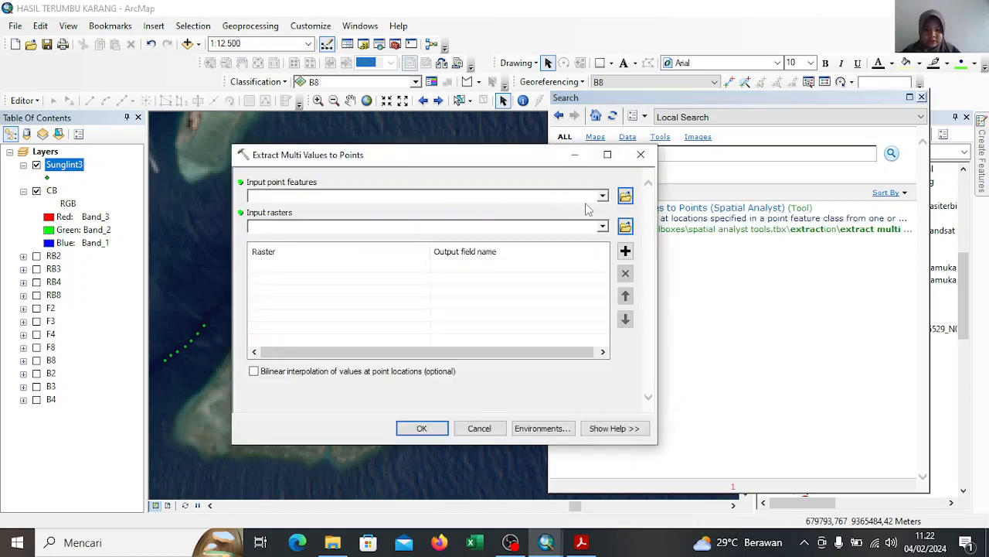
Extract the CB composite's cell values to the Sunglint3 points with Extract Multi Values to Points and close the tool search
{"action": "left_click", "coordinate": [602, 196]}
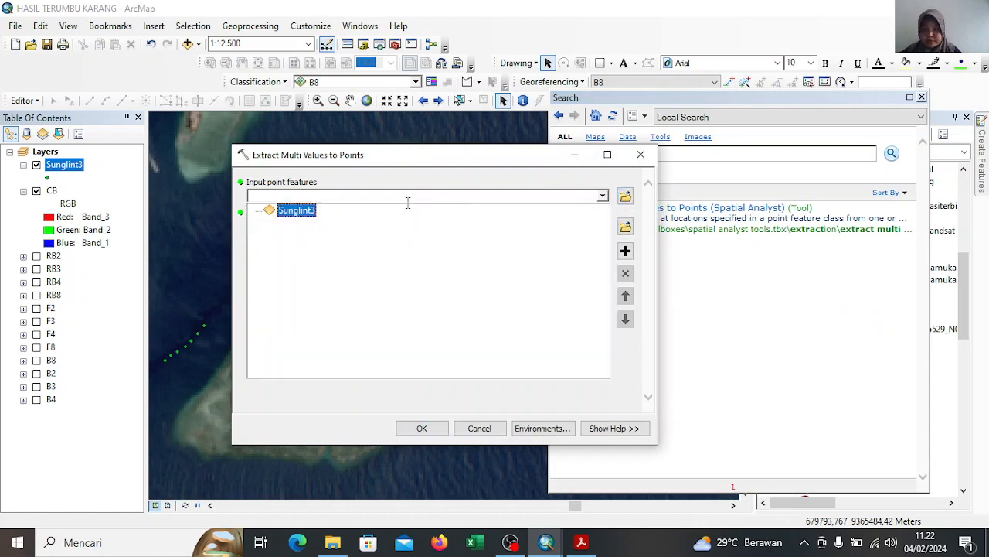
{"action": "left_click", "coordinate": [300, 213]}
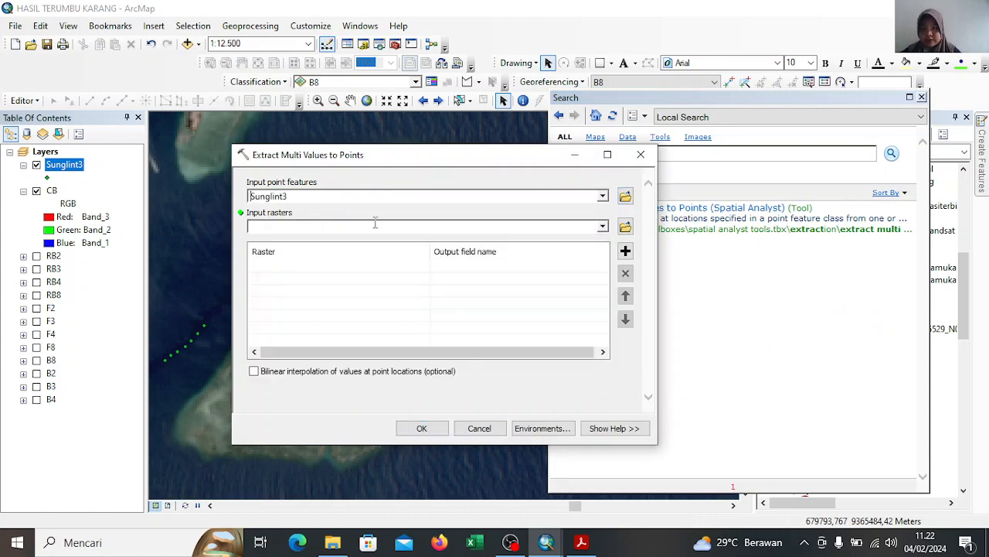
{"action": "left_click", "coordinate": [602, 226]}
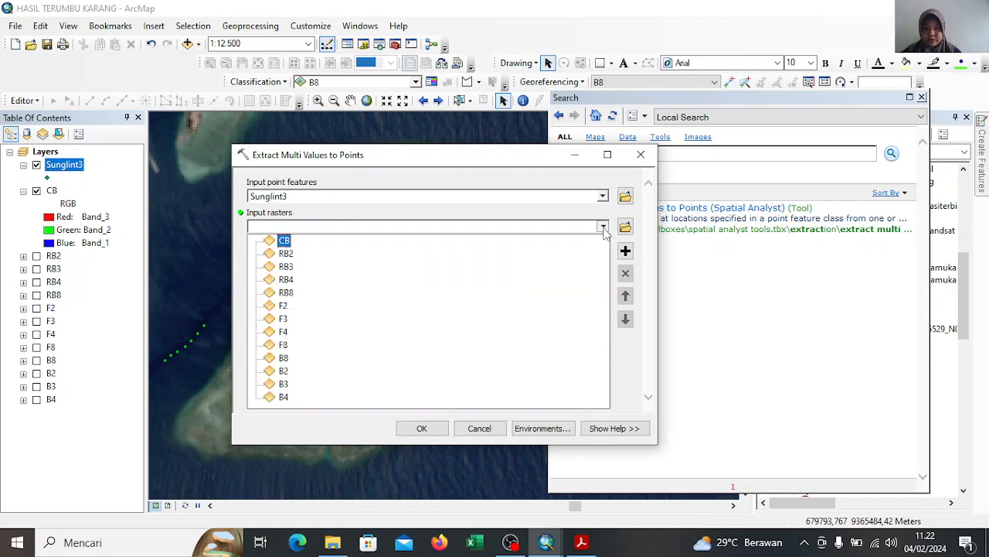
{"action": "left_click", "coordinate": [283, 241]}
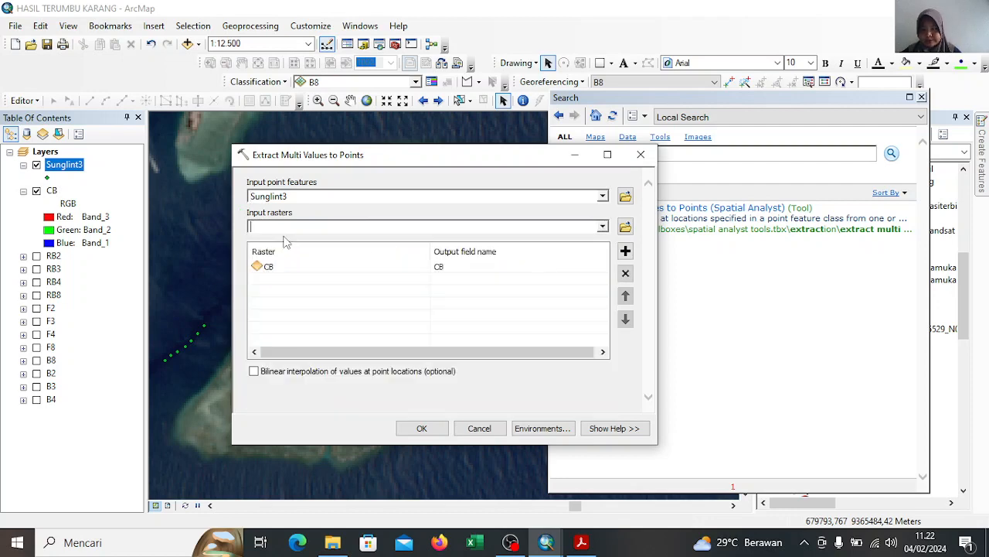
{"action": "left_click", "coordinate": [422, 429]}
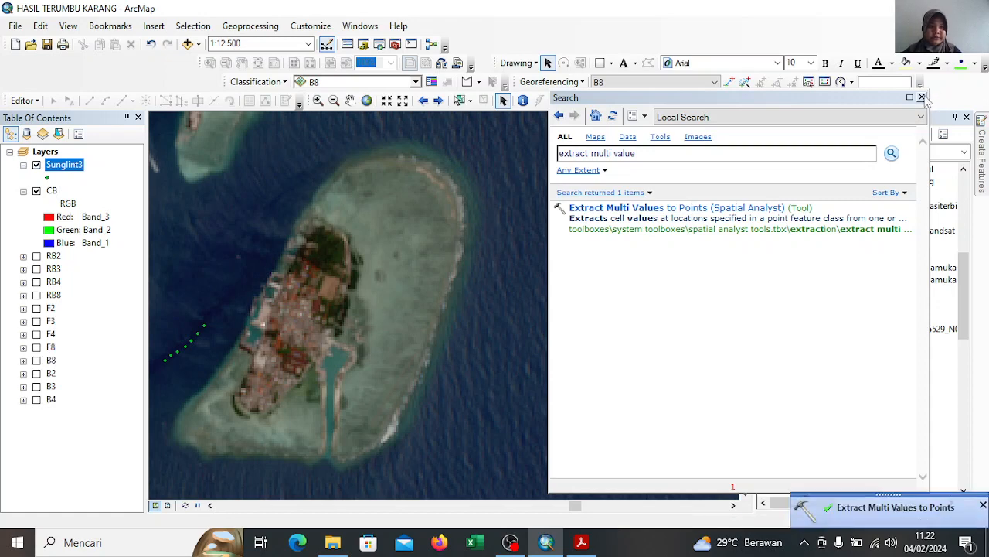
{"action": "left_click", "coordinate": [921, 97]}
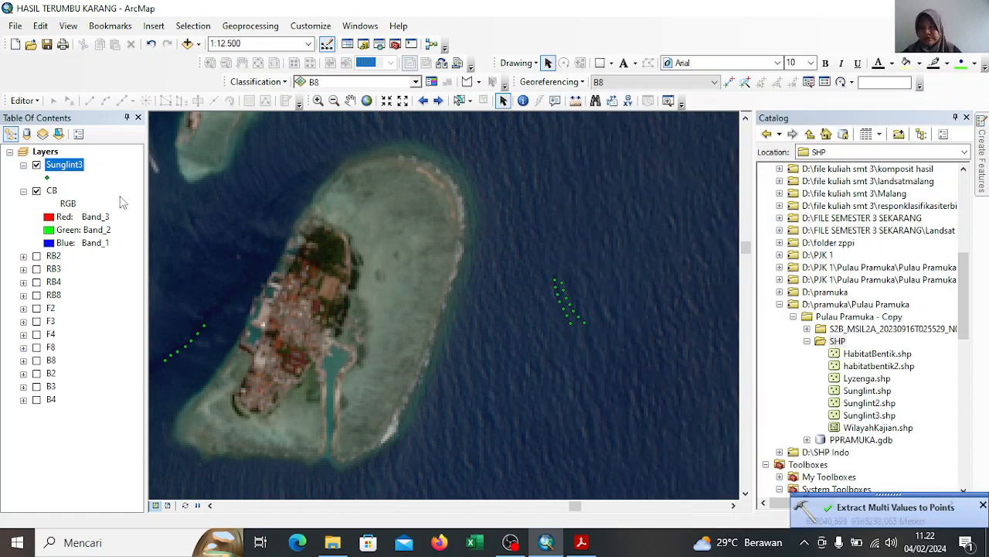
Check the extracted CB band values in the Sunglint3 attribute table and close the table
{"action": "left_click", "coordinate": [64, 164]}
{"action": "right_click", "coordinate": [65, 163]}
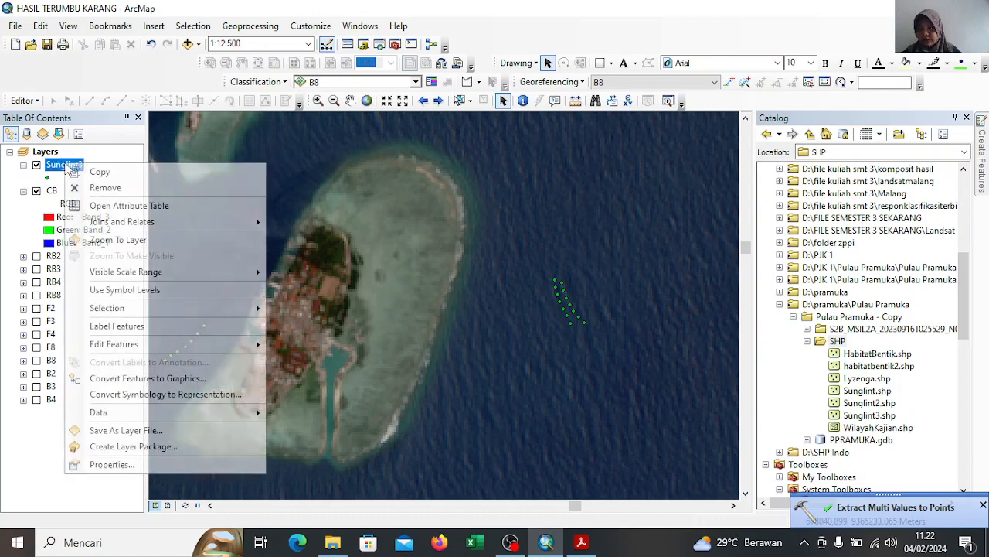
{"action": "left_click", "coordinate": [103, 206]}
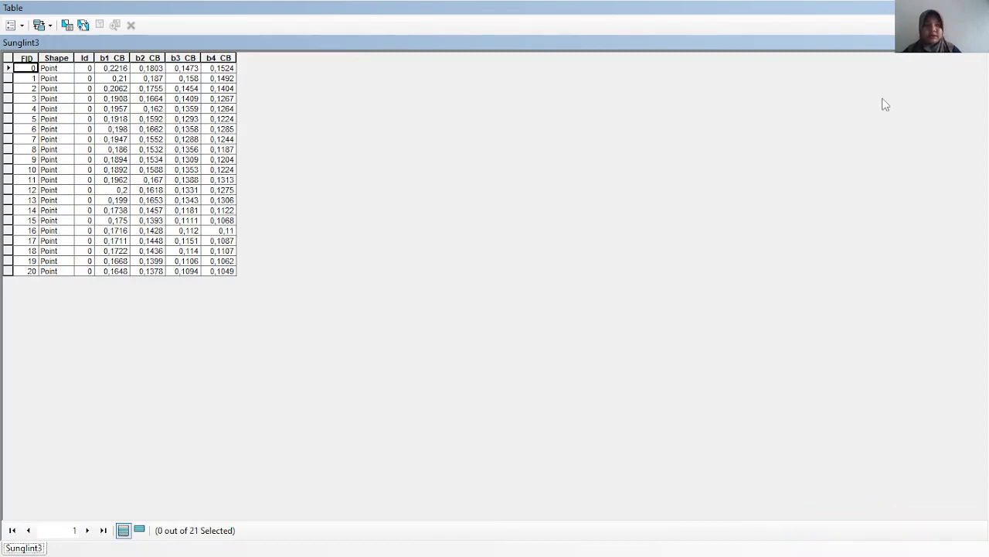
{"action": "left_click", "coordinate": [982, 43]}
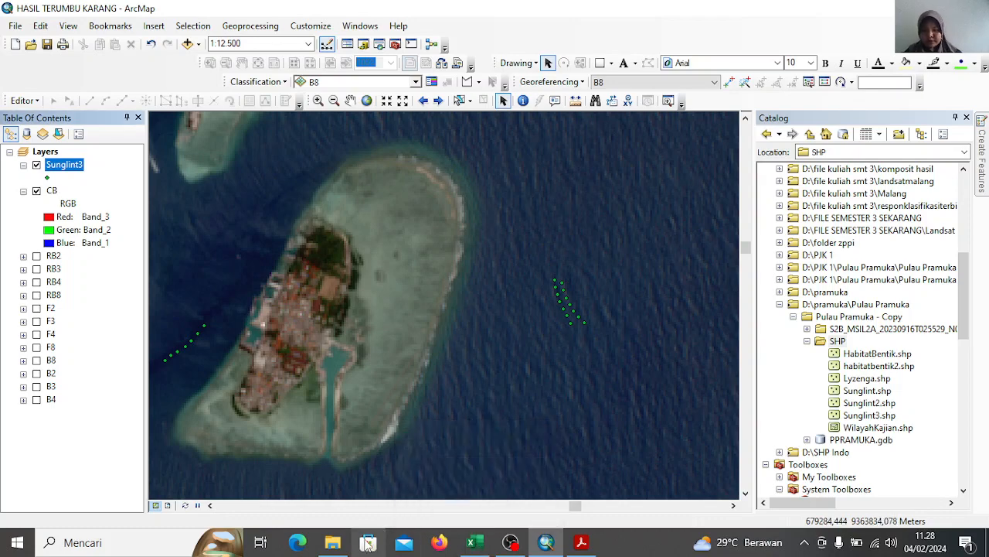
Open Sunglint3.dbf from the SHP folder in Excel and rename the b1_CB to b4_CB headers to Blue, Green, Red and NIR
{"action": "left_click", "coordinate": [332, 511]}
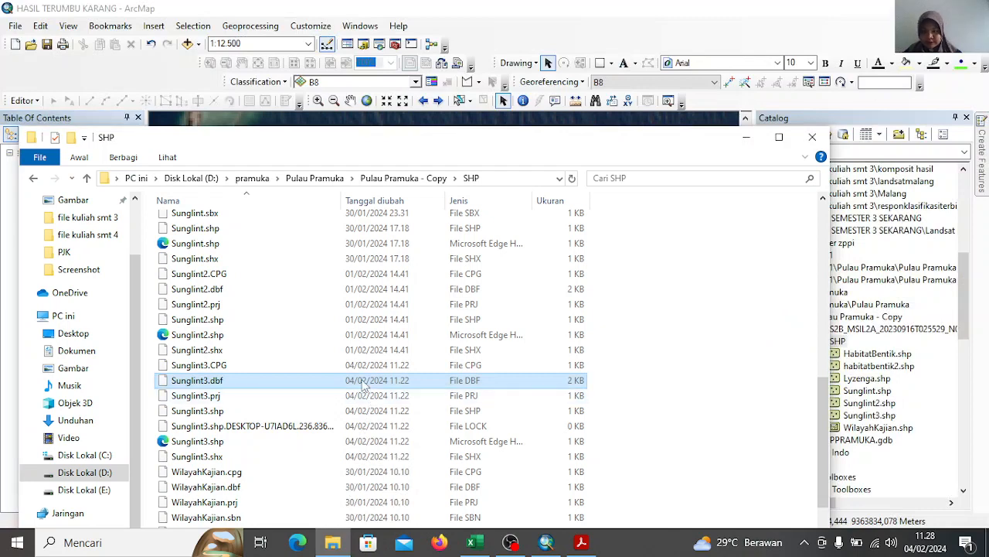
{"action": "left_click_drag", "start_coordinate": [365, 384], "coordinate": [207, 162]}
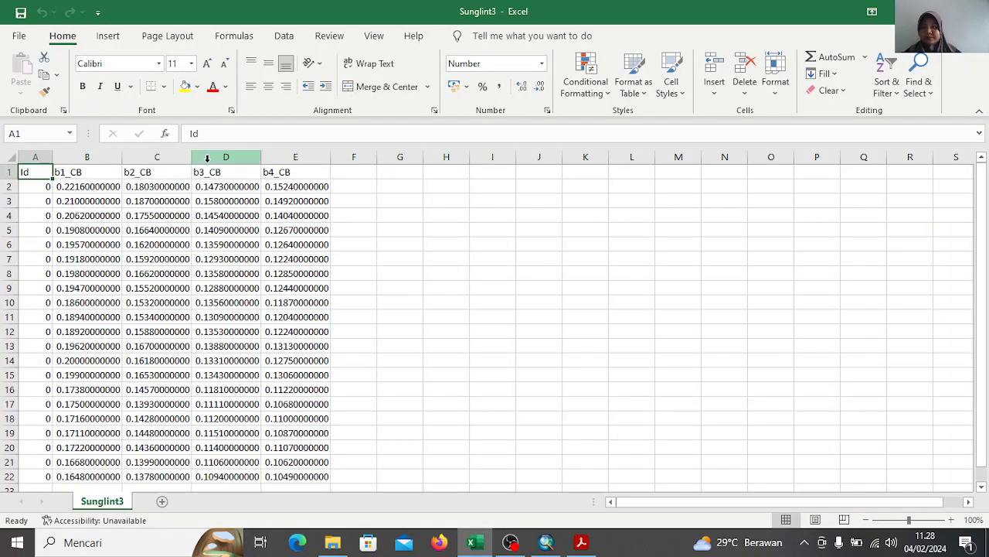
{"action": "left_click", "coordinate": [83, 177]}
{"action": "left_click", "coordinate": [137, 178]}
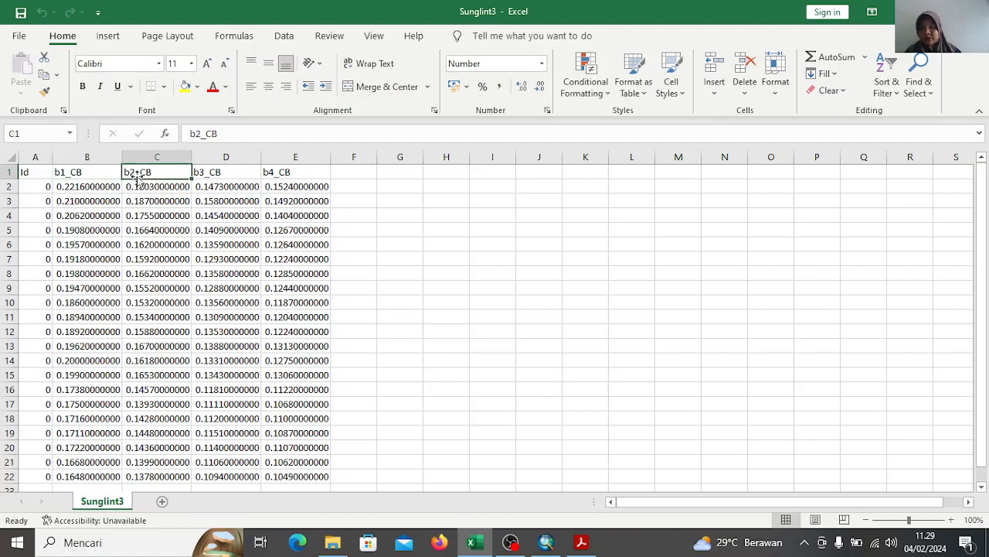
{"action": "left_click", "coordinate": [209, 177]}
{"action": "left_click", "coordinate": [300, 177]}
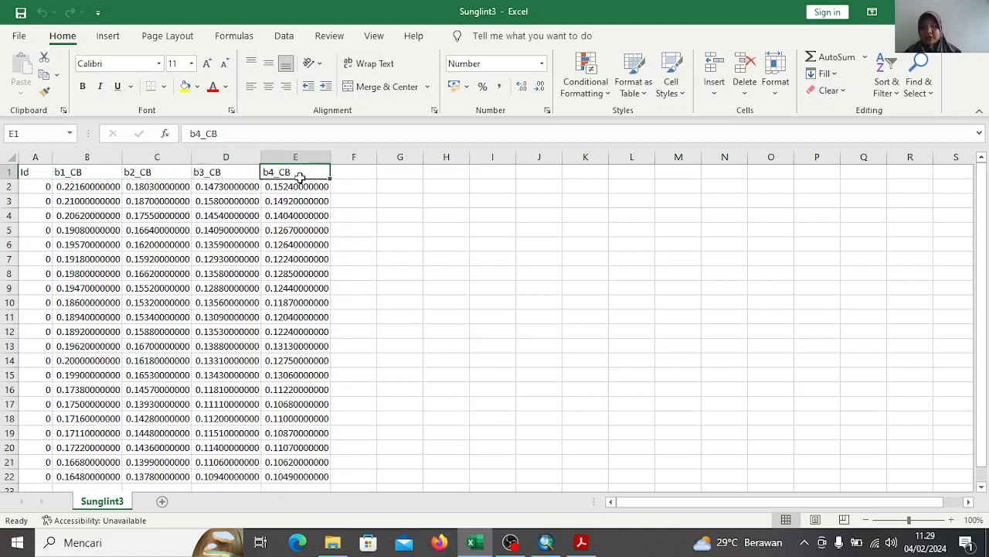
{"action": "key", "text": "F3"}
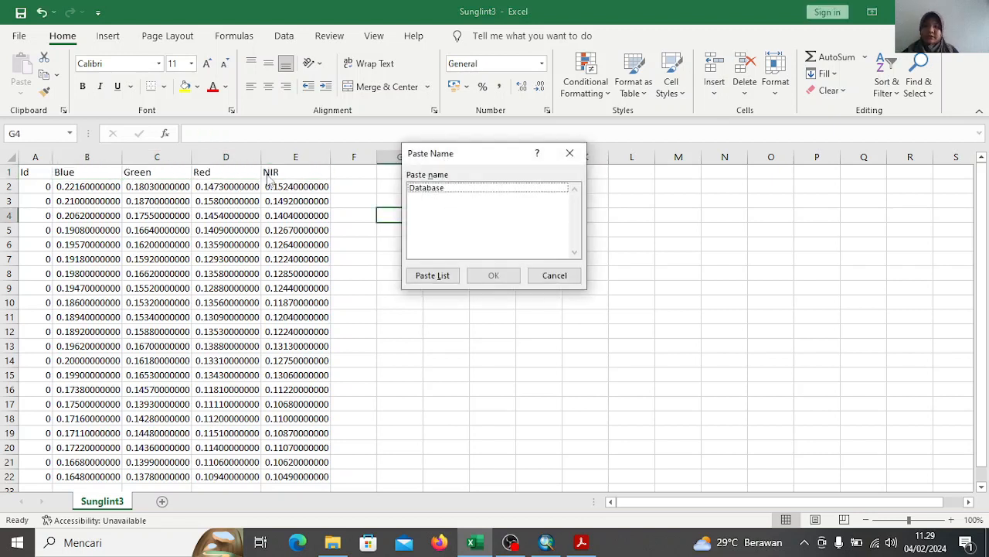
Move the NIR column ahead of Blue and insert a scatter chart of B2:E22 beside the data
{"action": "left_click", "coordinate": [555, 277]}
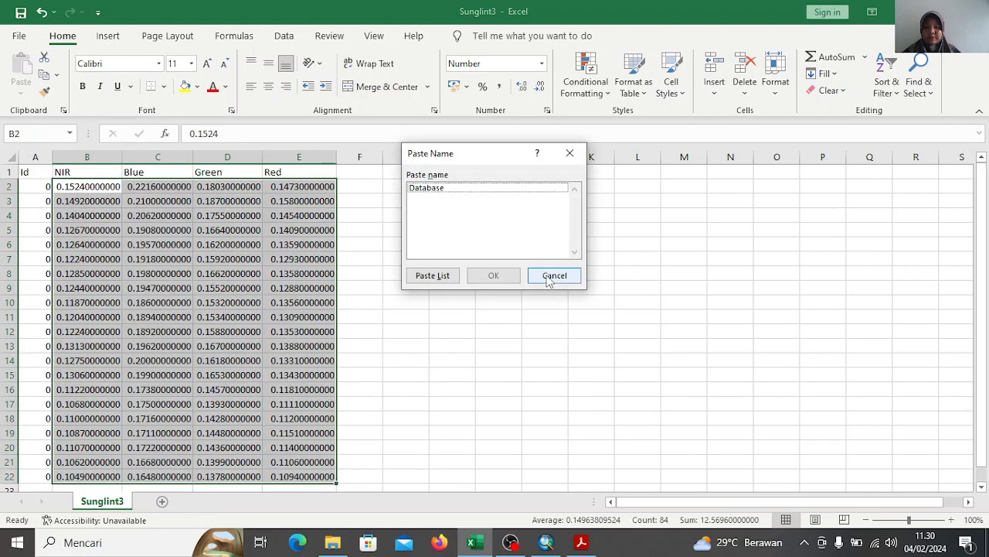
{"action": "left_click", "coordinate": [554, 276]}
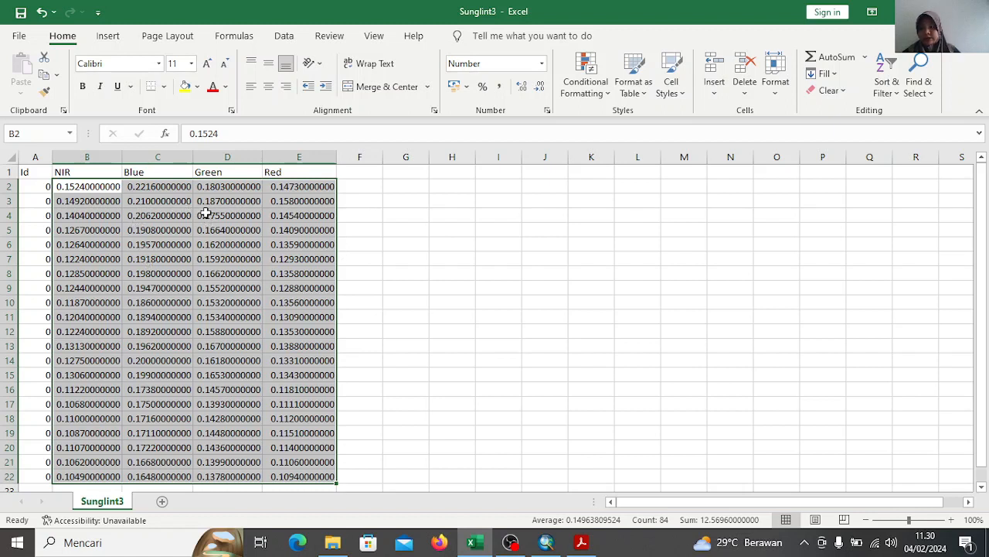
{"action": "left_click", "coordinate": [108, 36]}
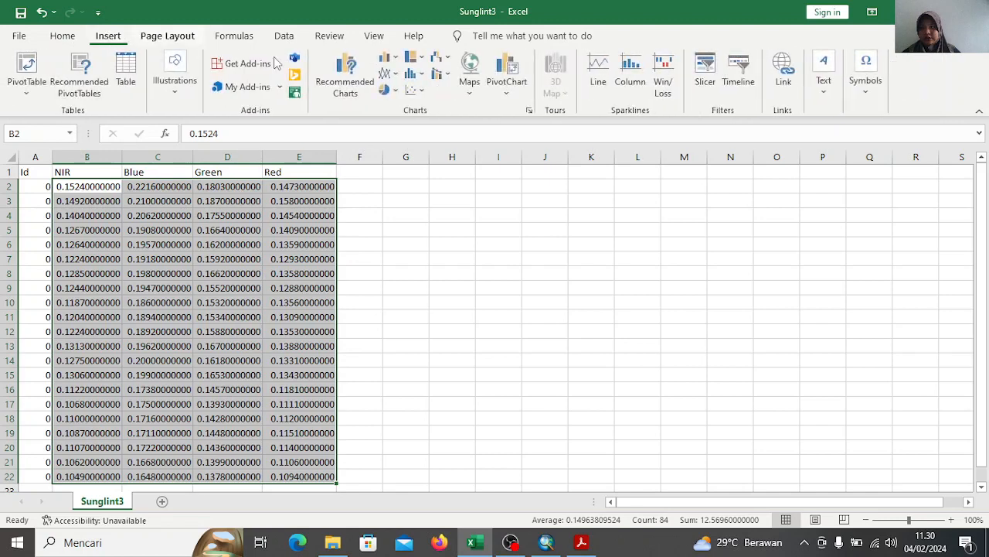
{"action": "left_click", "coordinate": [422, 93]}
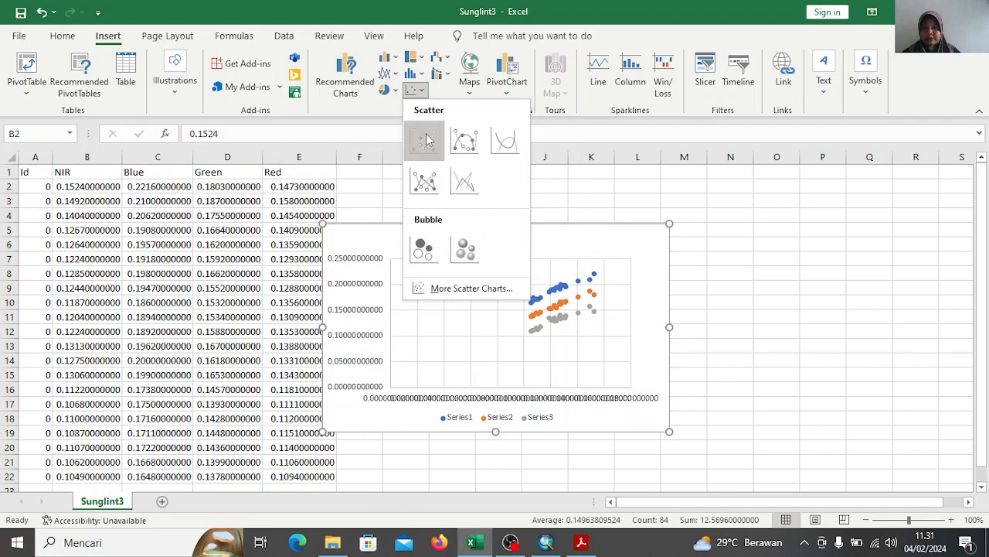
{"action": "left_click", "coordinate": [426, 139]}
{"action": "left_click_drag", "start_coordinate": [426, 240], "coordinate": [486, 217]}
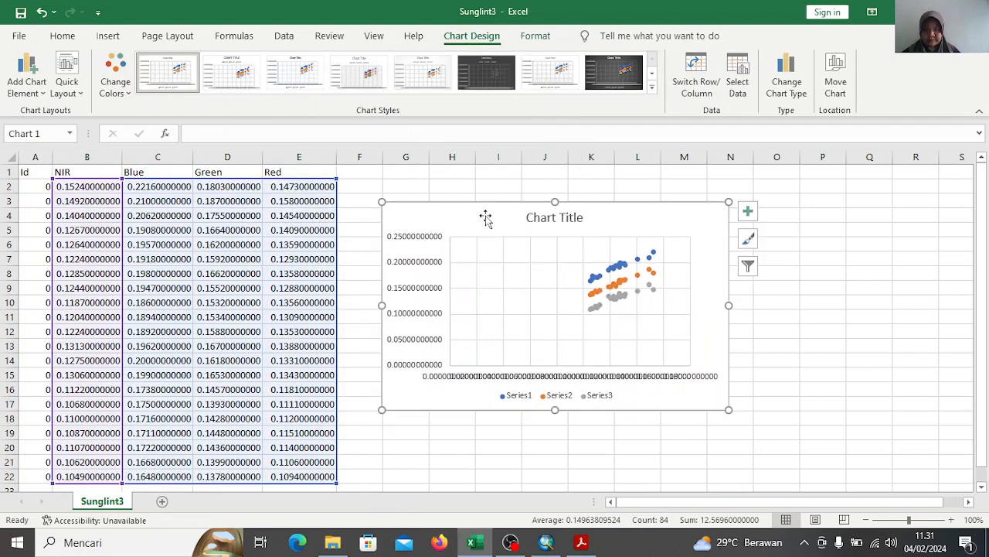
Add a linear trendline to Series1 and display its equation and R-squared value on the chart
{"action": "left_click", "coordinate": [591, 255]}
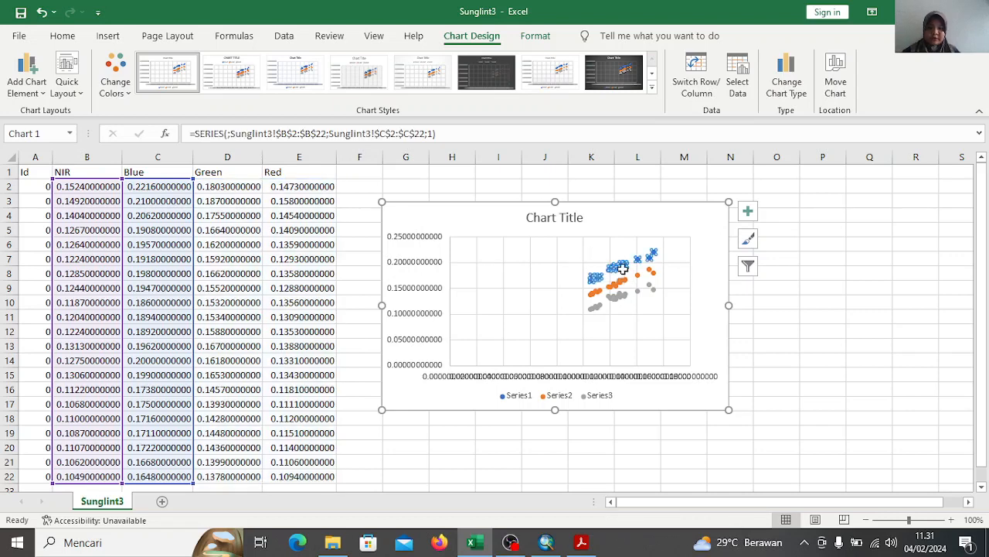
{"action": "left_click", "coordinate": [624, 266]}
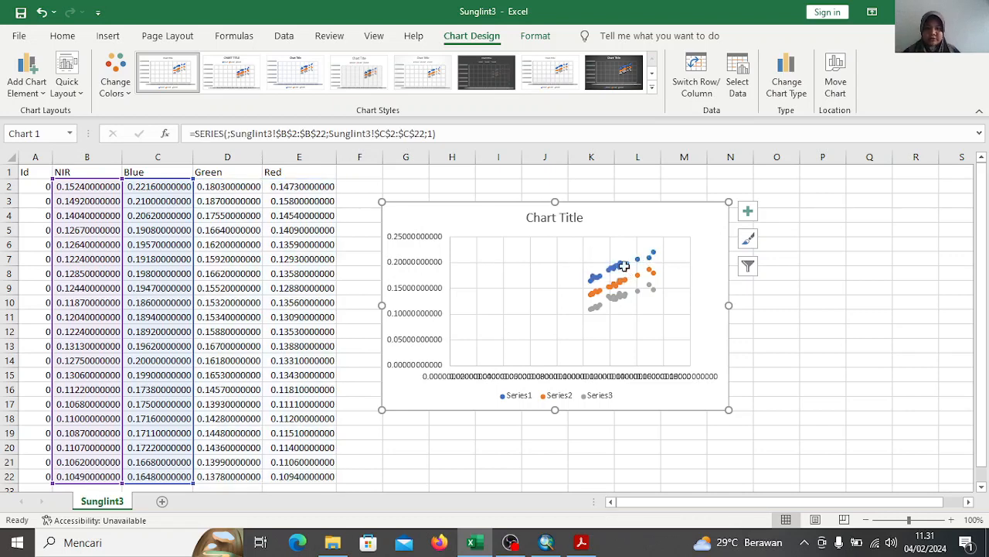
{"action": "left_click_drag", "start_coordinate": [624, 266], "coordinate": [616, 275]}
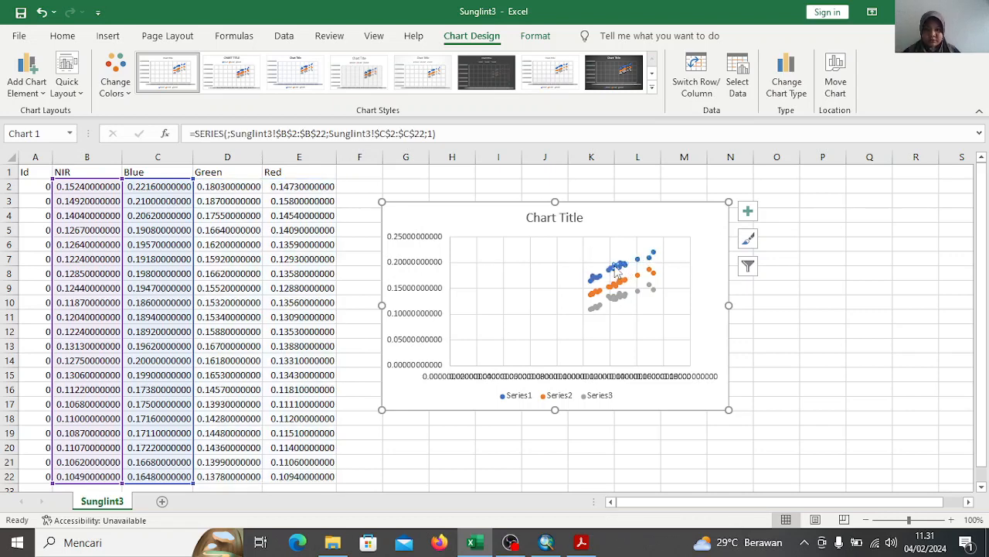
{"action": "right_click", "coordinate": [614, 266]}
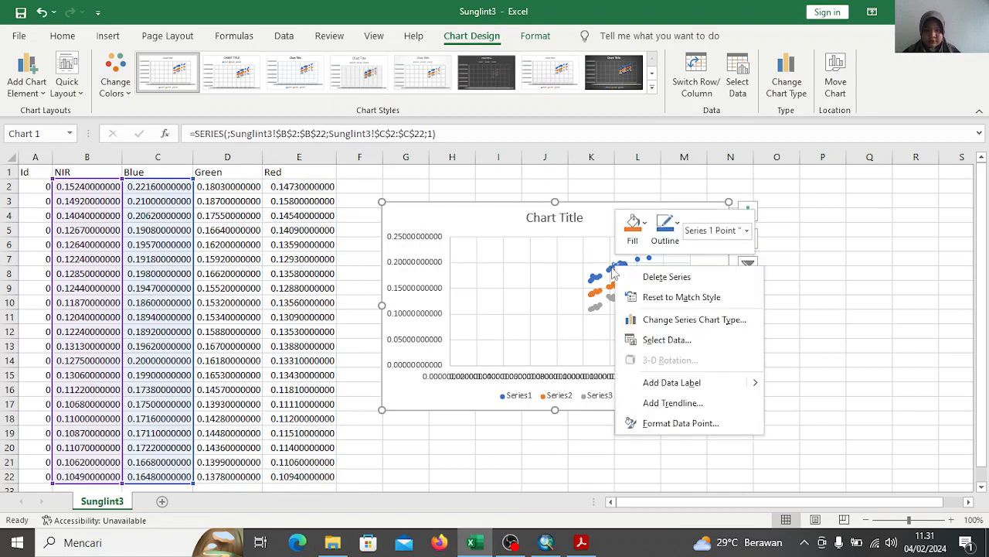
{"action": "left_click", "coordinate": [674, 410]}
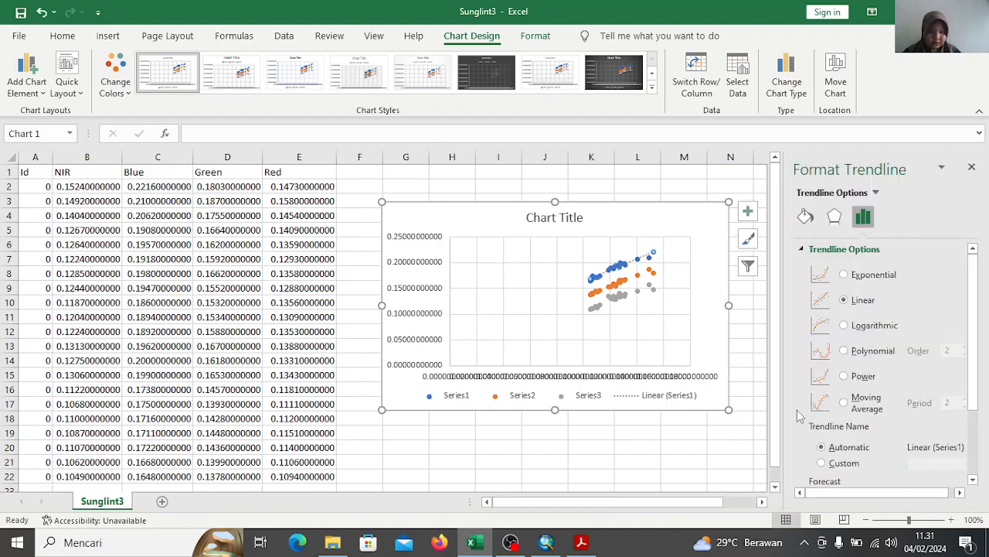
{"action": "scroll", "coordinate": [796, 411], "scroll_direction": "down", "scroll_amount": 4}
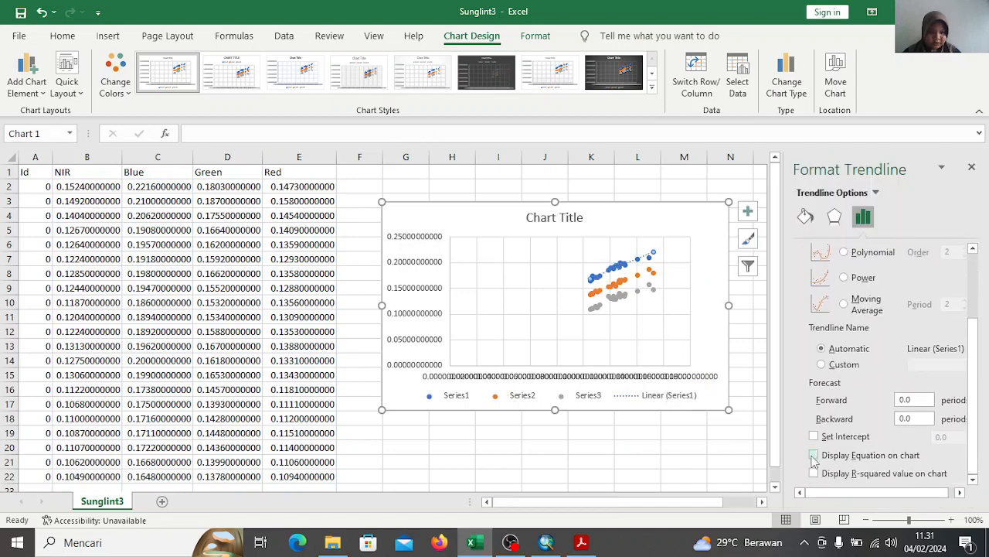
{"action": "left_click", "coordinate": [814, 456]}
{"action": "left_click", "coordinate": [814, 472]}
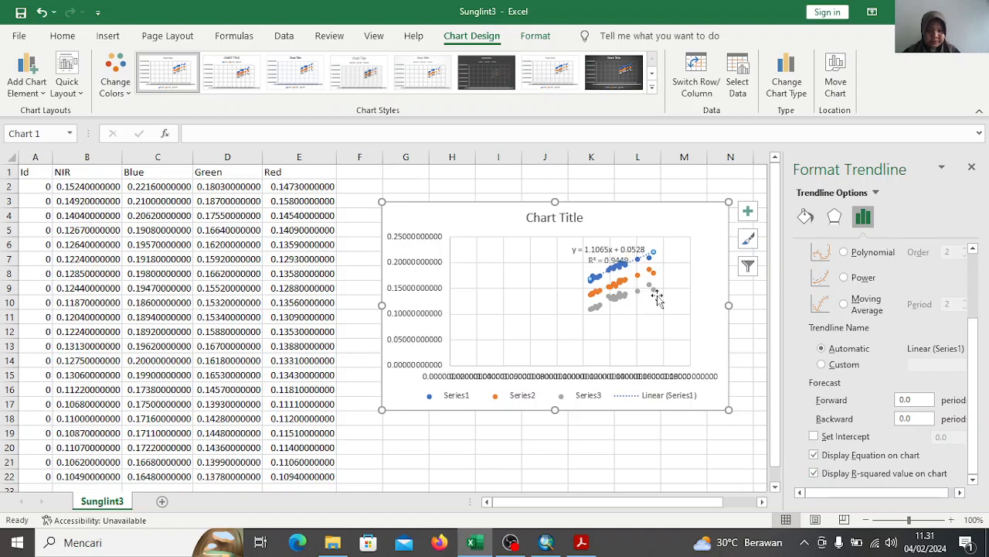
Move the Series1 equation label clear of the points and add linear trendlines with equations and R-squared values to Series2 and Series3
{"action": "left_click", "coordinate": [618, 259]}
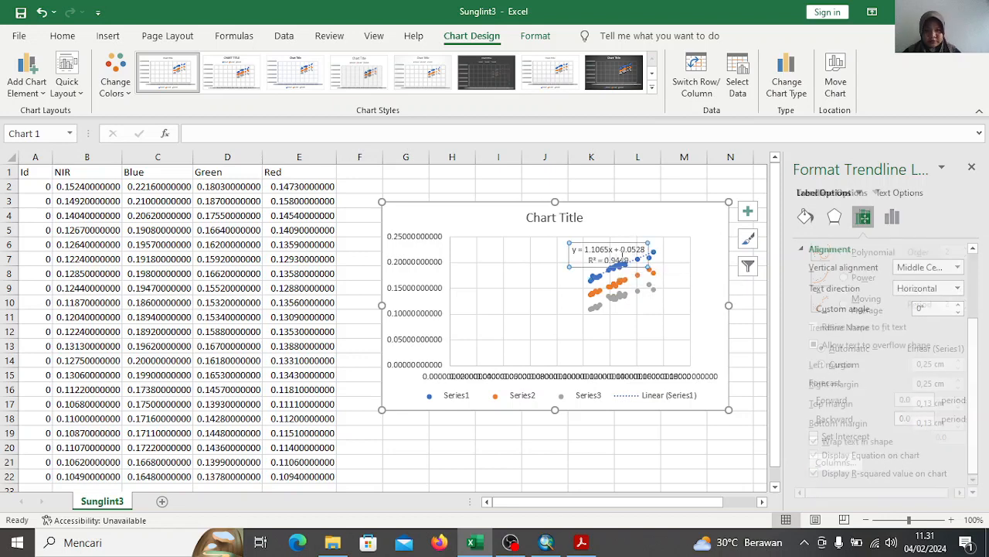
{"action": "left_click_drag", "start_coordinate": [595, 265], "coordinate": [511, 264]}
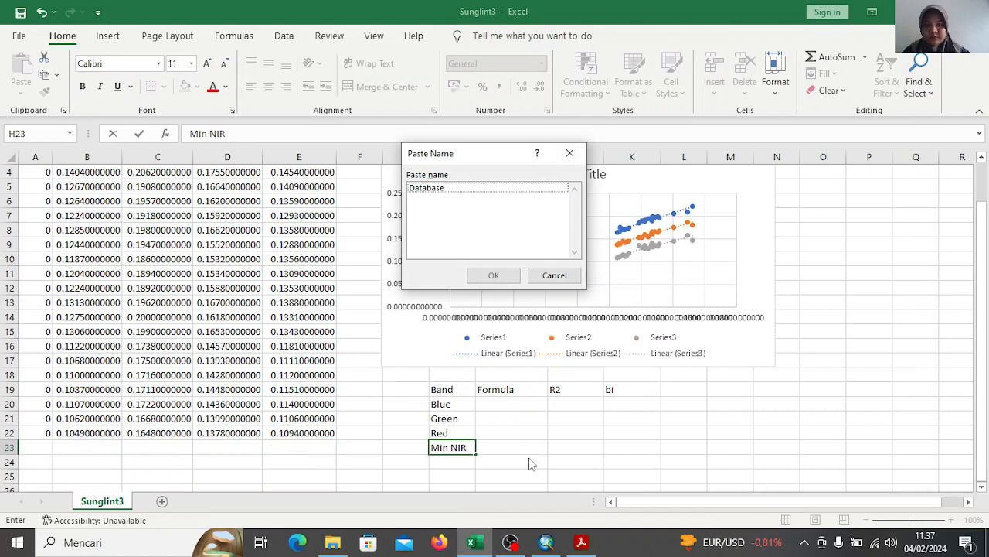
Create a Band, Formula, R2 and bi table with Blue, Green, Red and Min NIR rows, and enter the three trendline equations under Formula
{"action": "left_click", "coordinate": [554, 276]}
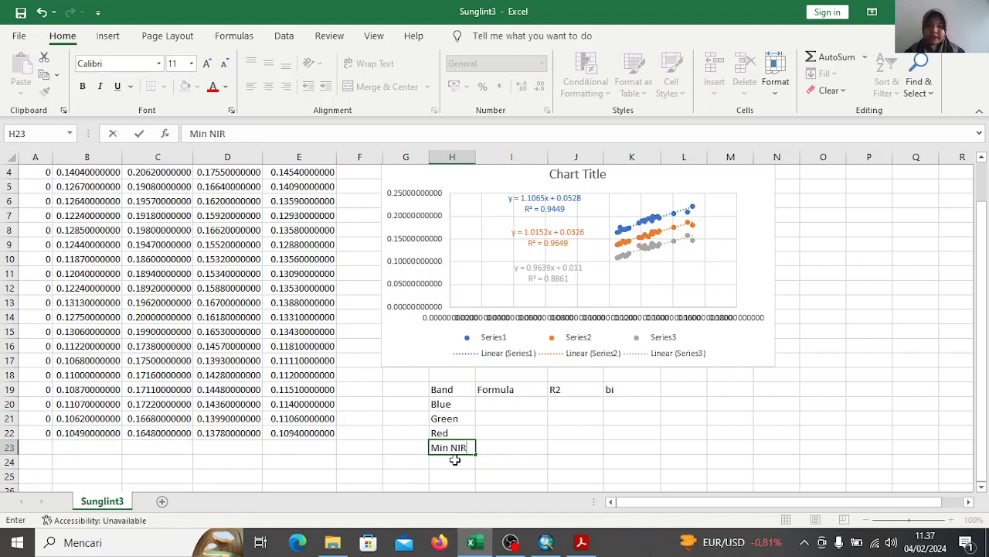
{"action": "left_click", "coordinate": [508, 404]}
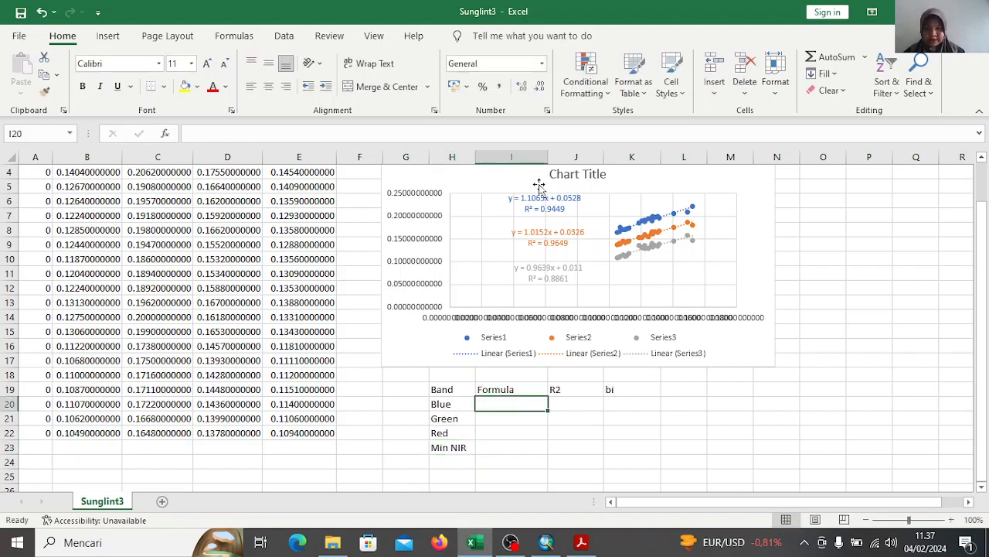
{"action": "left_click", "coordinate": [511, 198]}
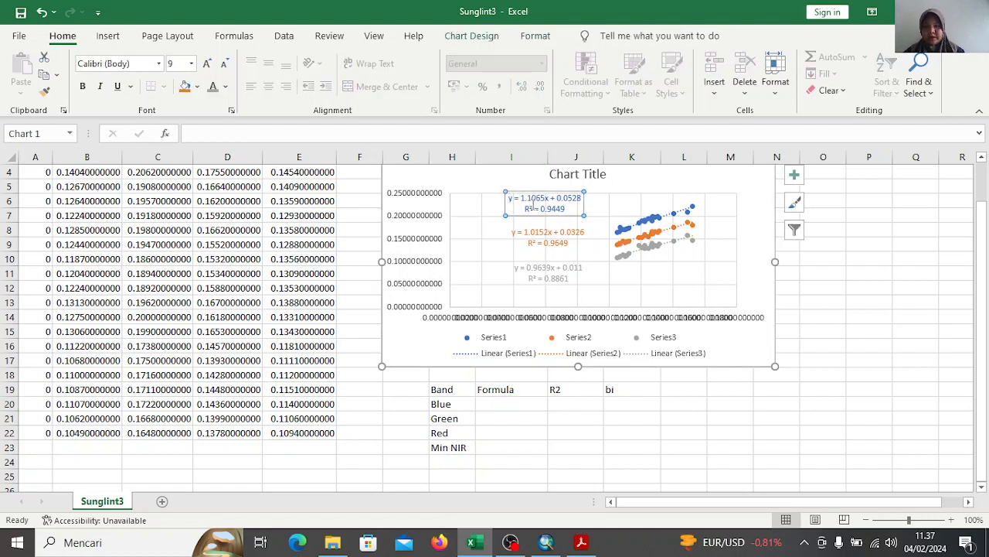
{"action": "left_click", "coordinate": [537, 239]}
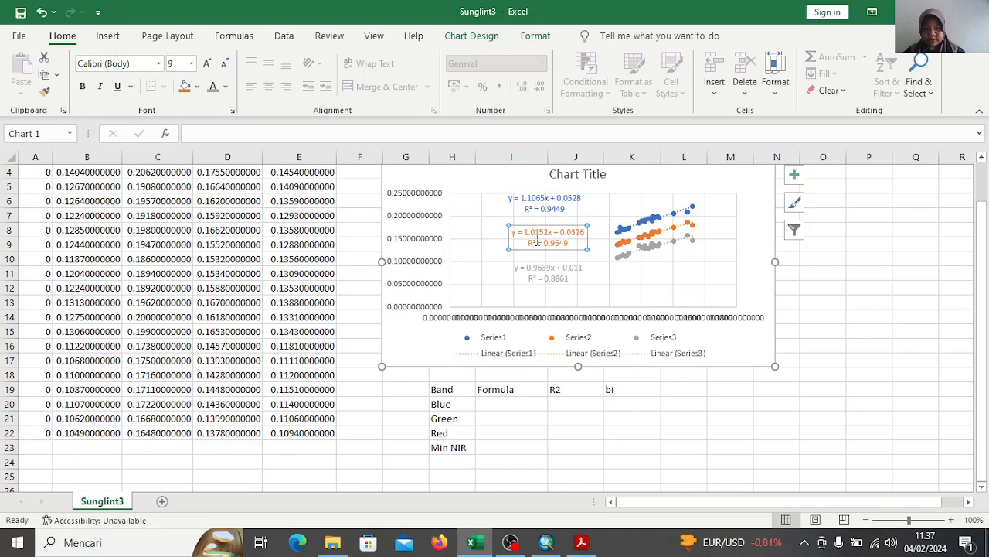
{"action": "left_click", "coordinate": [552, 279]}
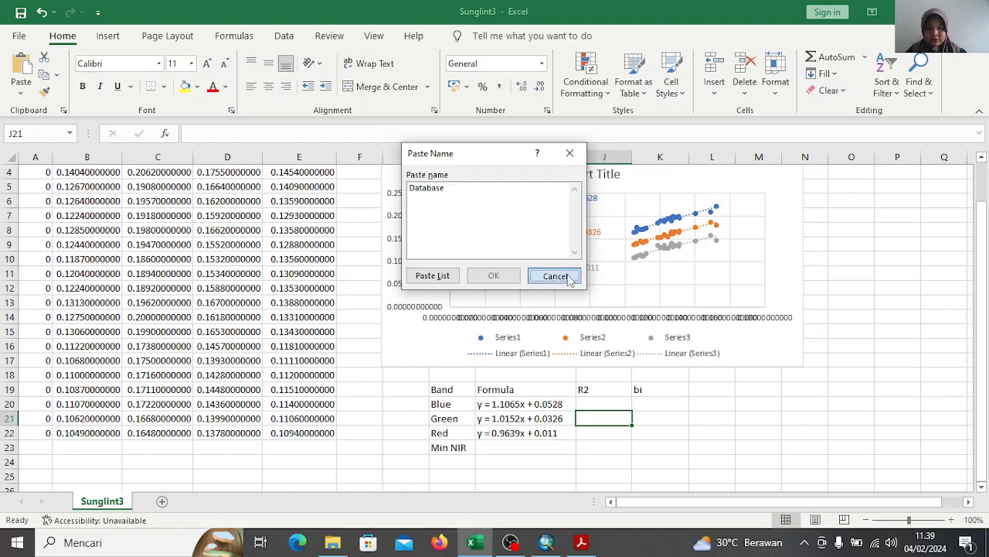
Fill the R2 column with R² = 0.9449 for Blue, R² = 0.9649 for Green and R² = 0.8861 for Red
{"action": "left_click", "coordinate": [554, 276]}
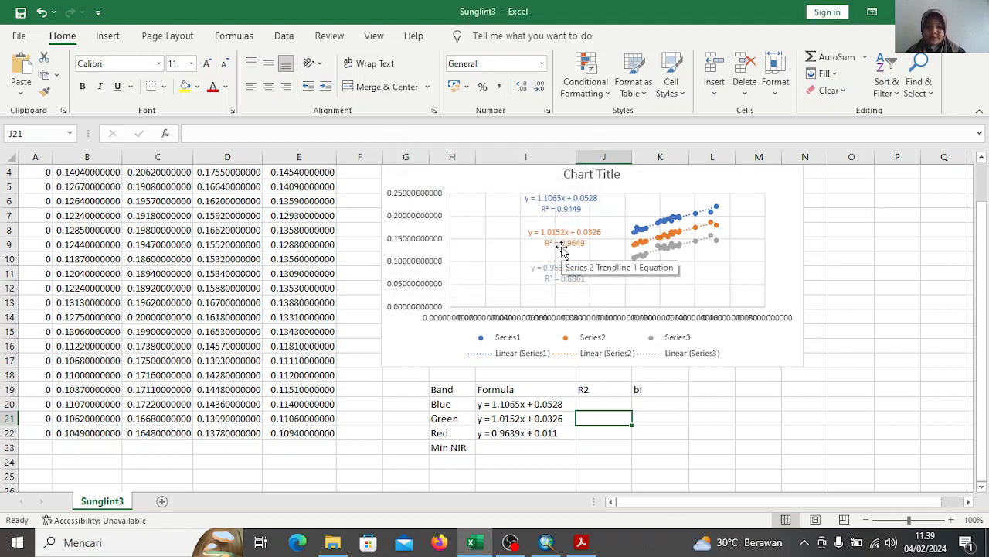
{"action": "left_click", "coordinate": [565, 208]}
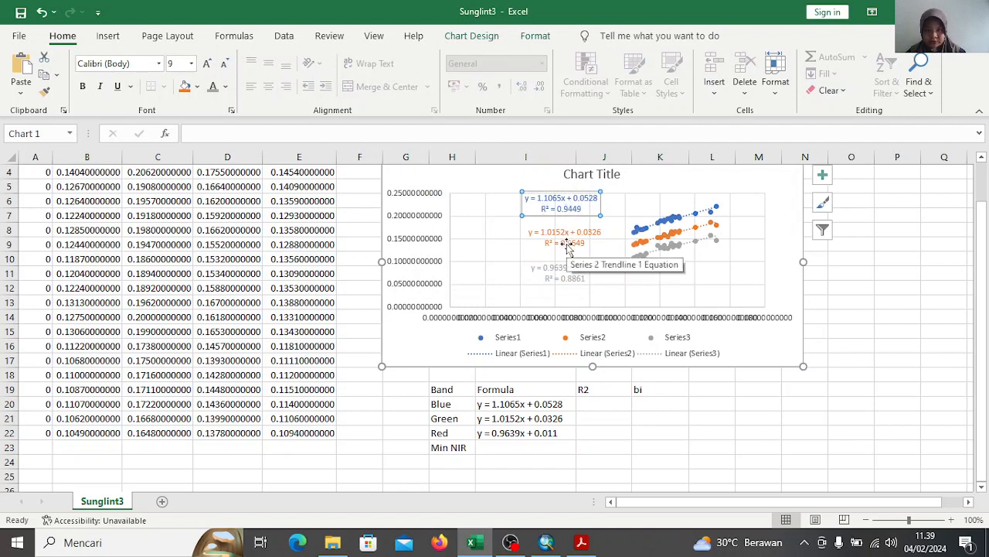
{"action": "left_click", "coordinate": [568, 245]}
{"action": "left_click", "coordinate": [568, 277]}
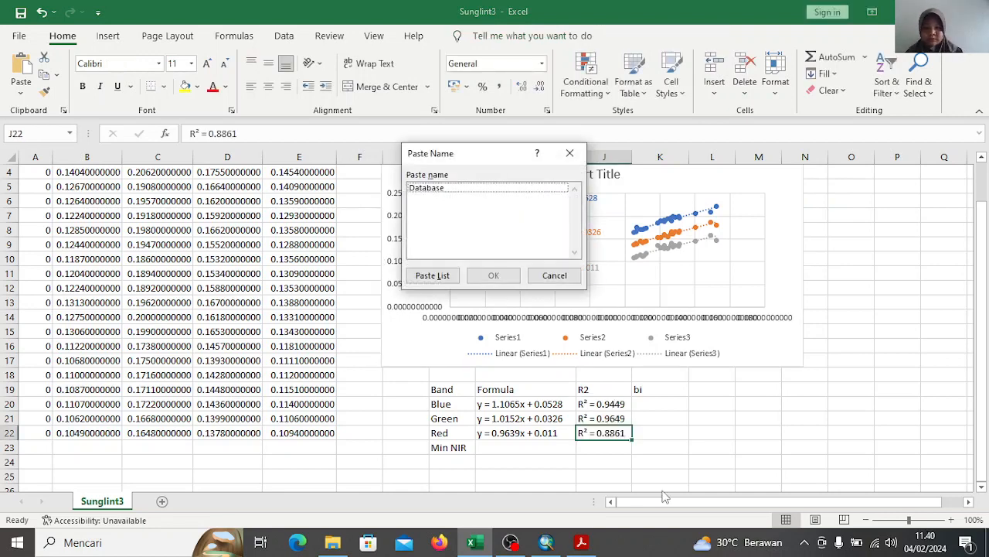
{"action": "left_click", "coordinate": [553, 275]}
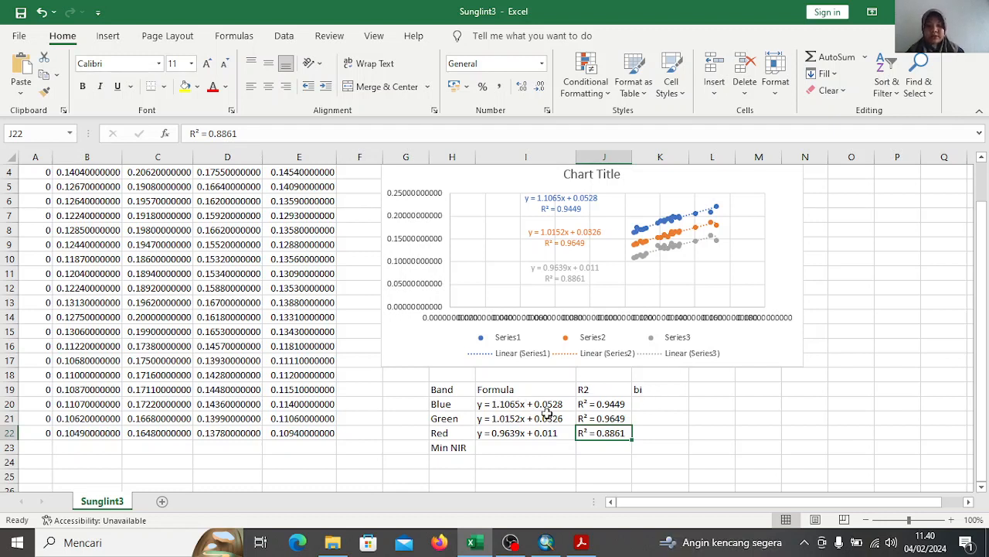
Enter the equation slopes under bi: 1.1065 for Blue, 1.0152 for Green and 0.9639 for Red
{"action": "left_click", "coordinate": [510, 405]}
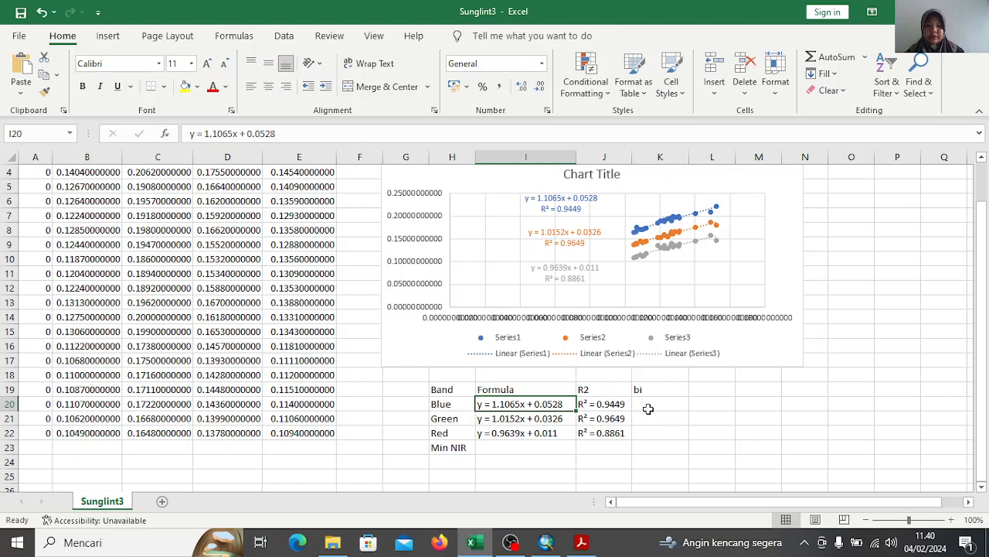
{"action": "key", "text": "F3"}
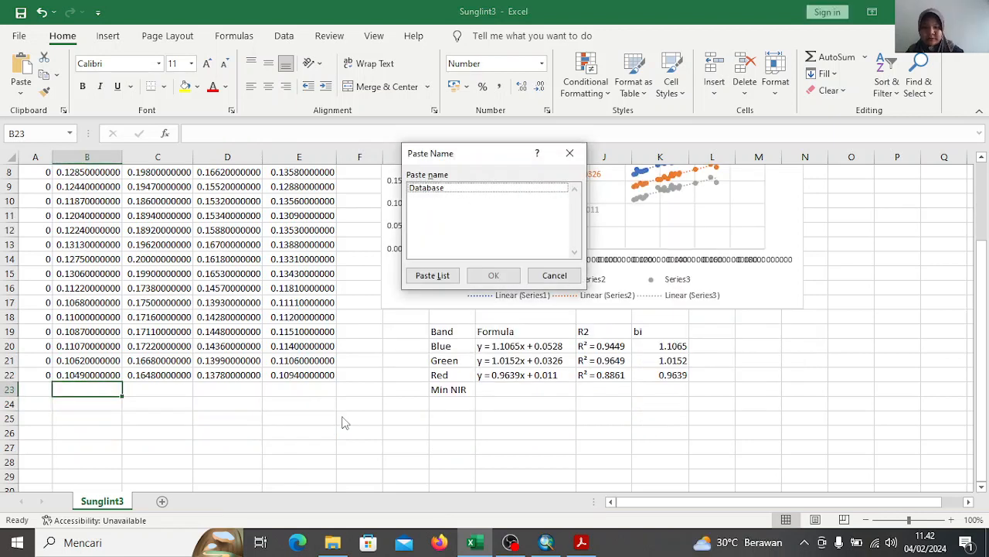
{"action": "left_click", "coordinate": [553, 276]}
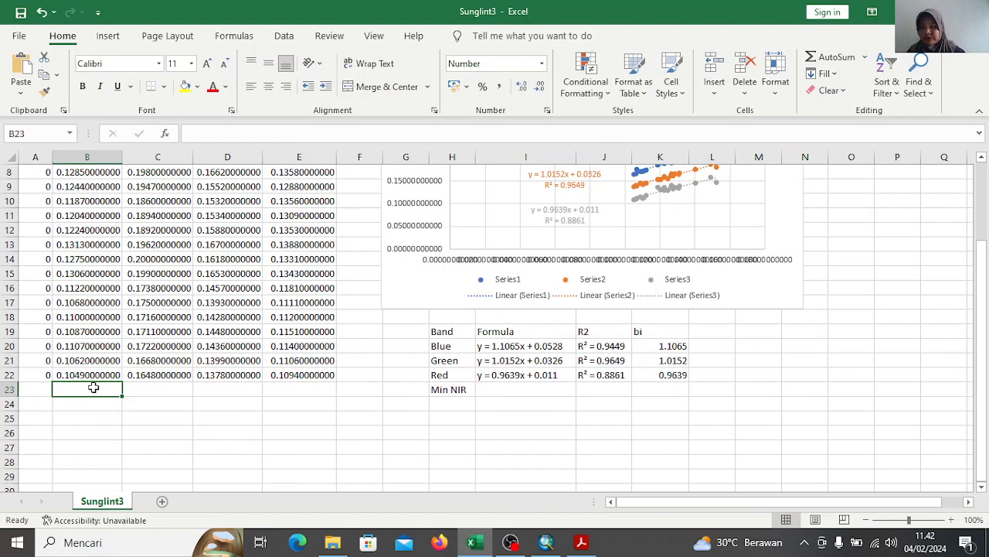
Calculate the minimum NIR value in B23 with the formula =MIN(B2:B22)
{"action": "type", "text": "=M"}
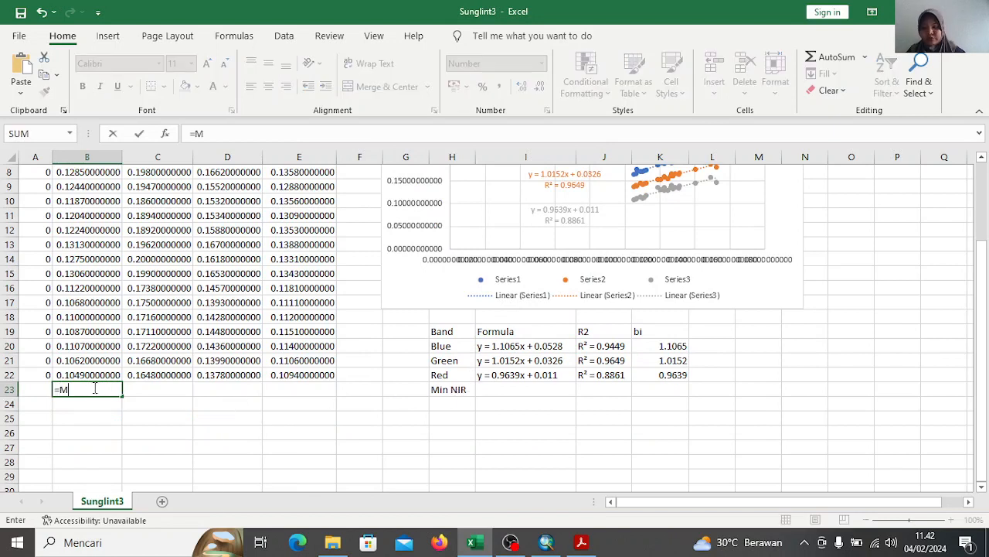
{"action": "type", "text": "IN("}
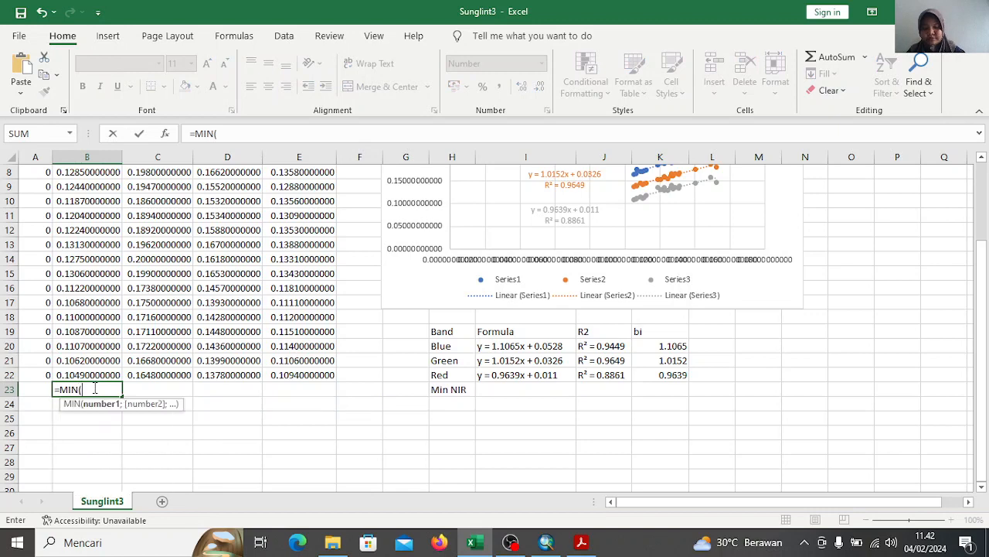
{"action": "scroll", "coordinate": [72, 308], "scroll_direction": "up", "scroll_amount": 3}
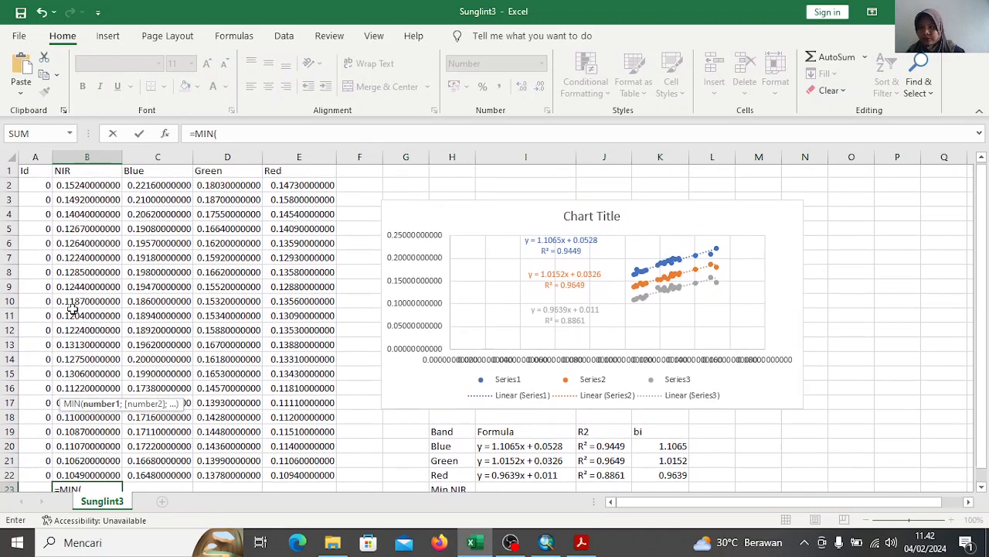
{"action": "left_click_drag", "start_coordinate": [107, 187], "coordinate": [112, 489]}
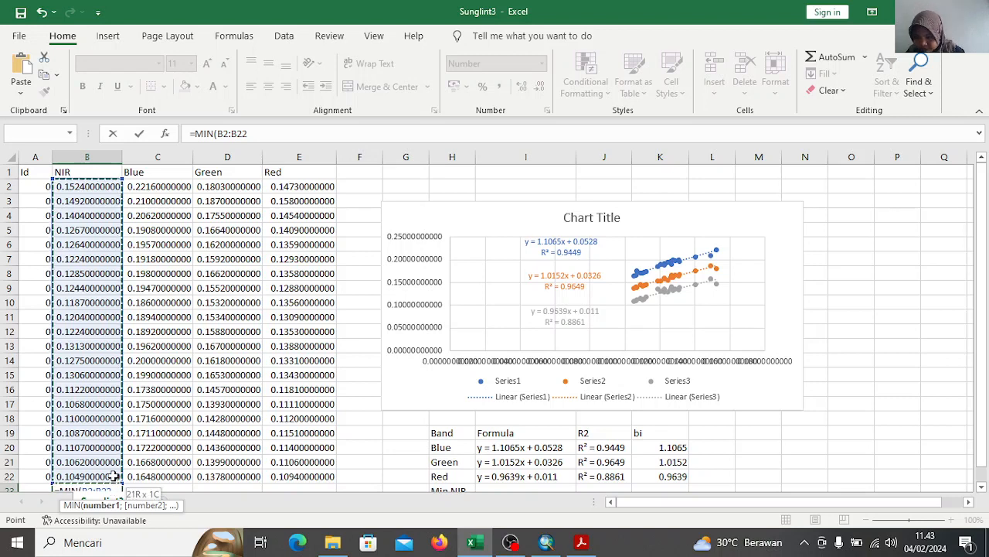
{"action": "key", "text": "Return"}
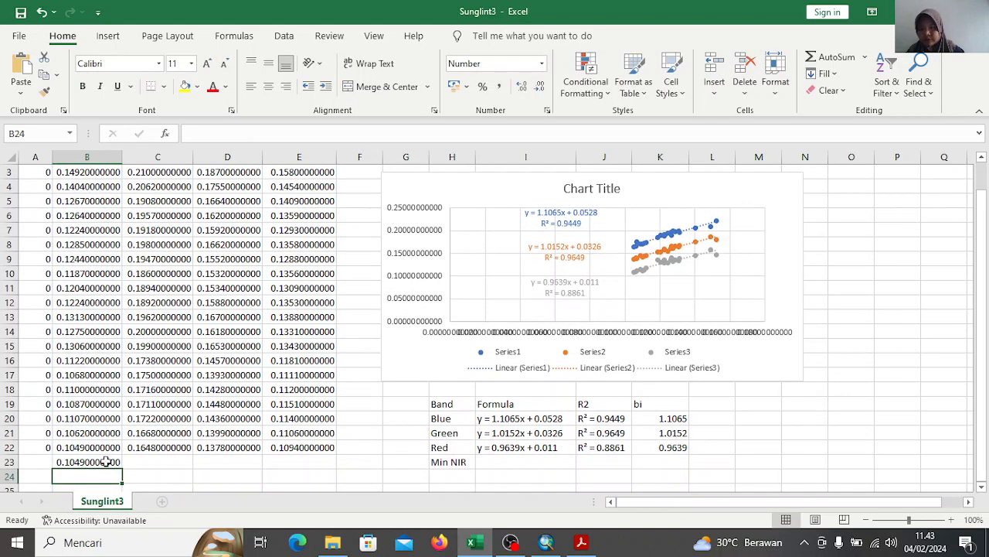
Copy the minimum in B23 into I23 beside Min NIR as the plain value 0.1049
{"action": "left_click", "coordinate": [107, 461]}
{"action": "key", "text": "ctrl+c"}
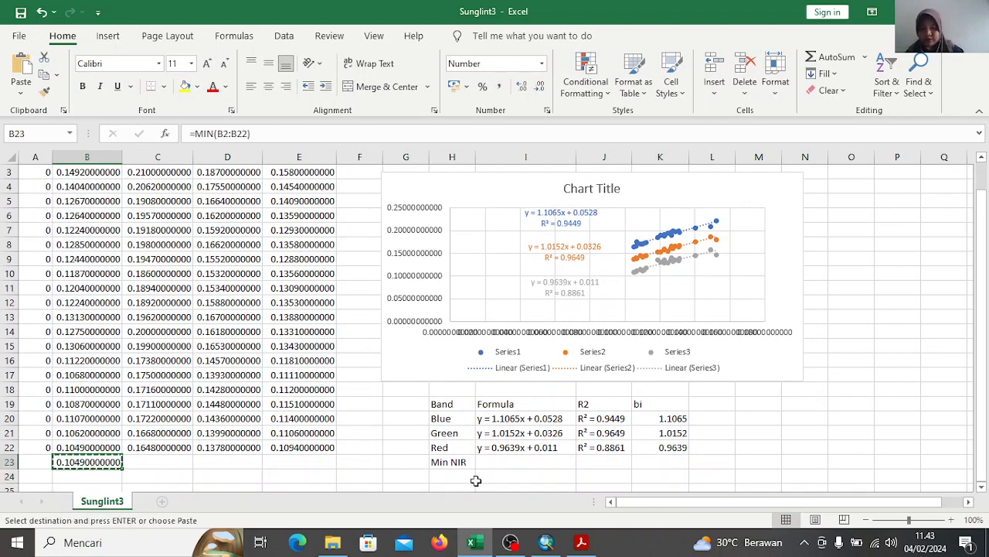
{"action": "left_click", "coordinate": [512, 460]}
{"action": "key", "text": "ctrl+v"}
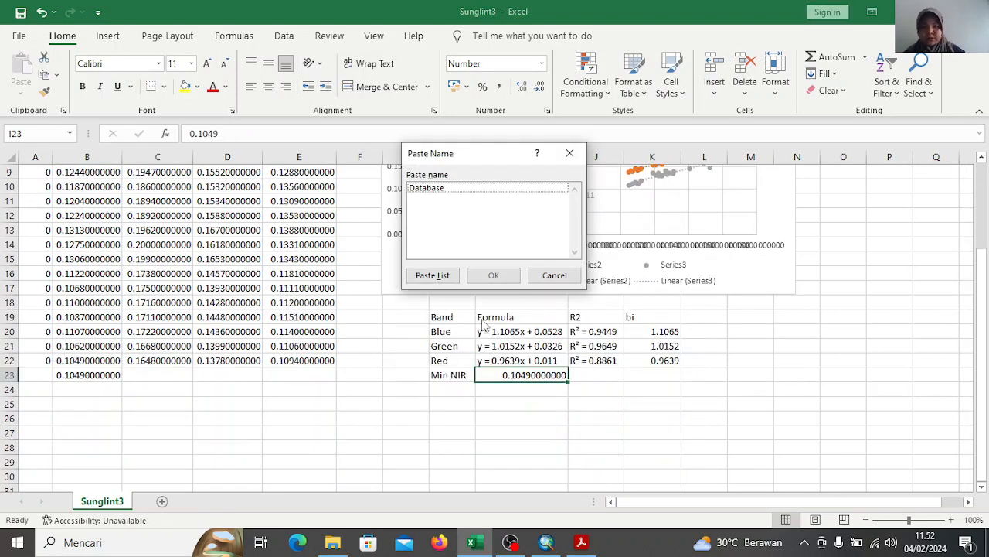
{"action": "left_click", "coordinate": [546, 276]}
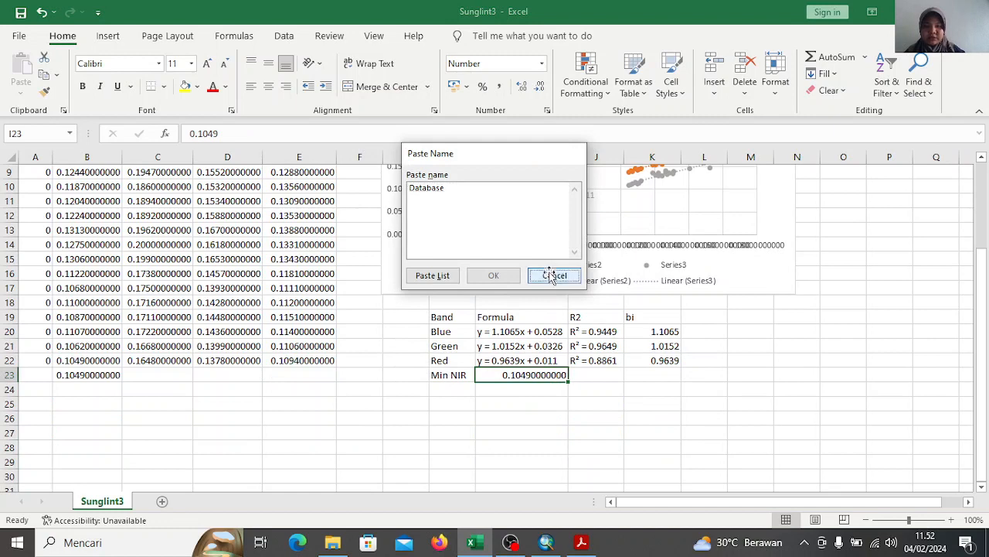
Switch to the HASIL TERUMBU KARANG map in ArcMap and search the tools for RASTER CALCULATOR
{"action": "mouse_move", "coordinate": [547, 544]}
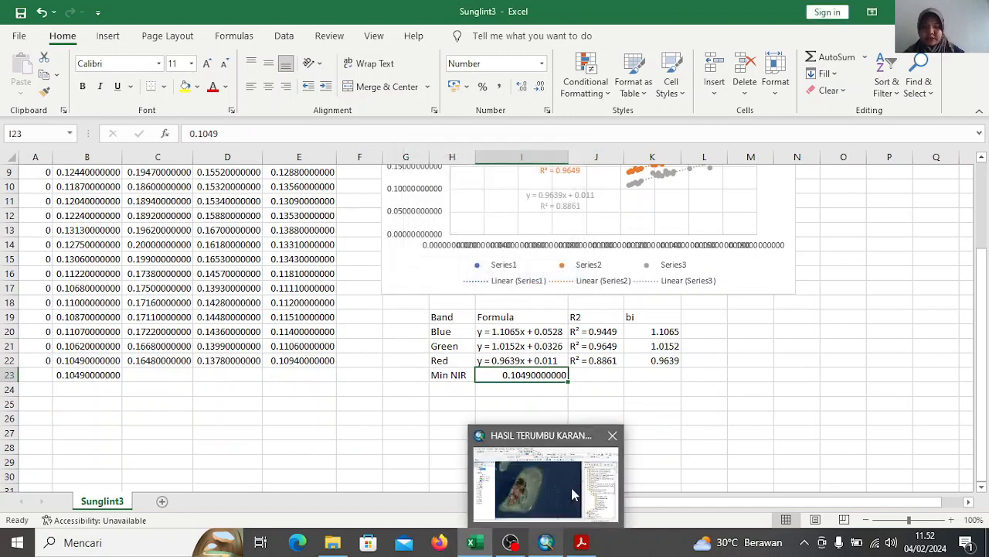
{"action": "left_click", "coordinate": [569, 506]}
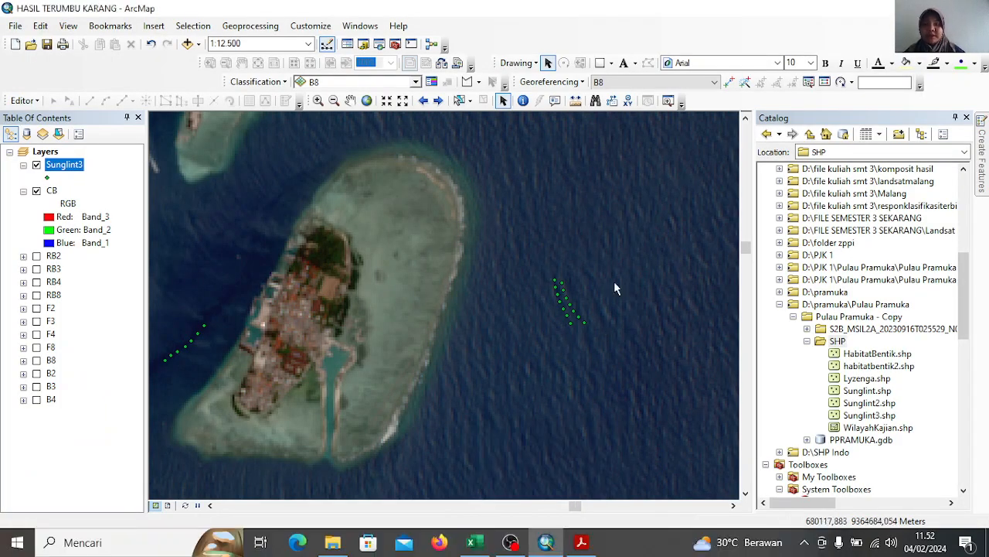
{"action": "left_click", "coordinate": [379, 43]}
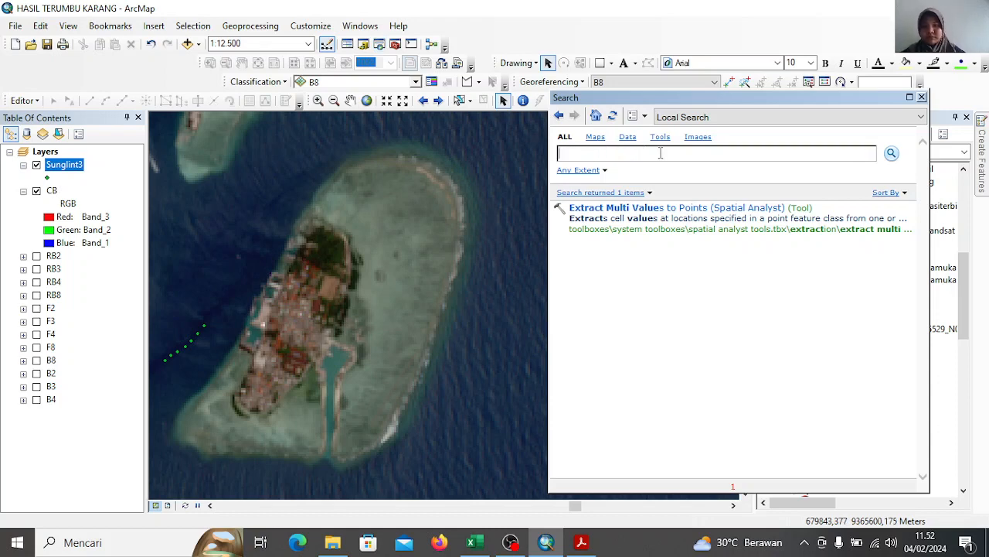
{"action": "type", "text": "TER"}
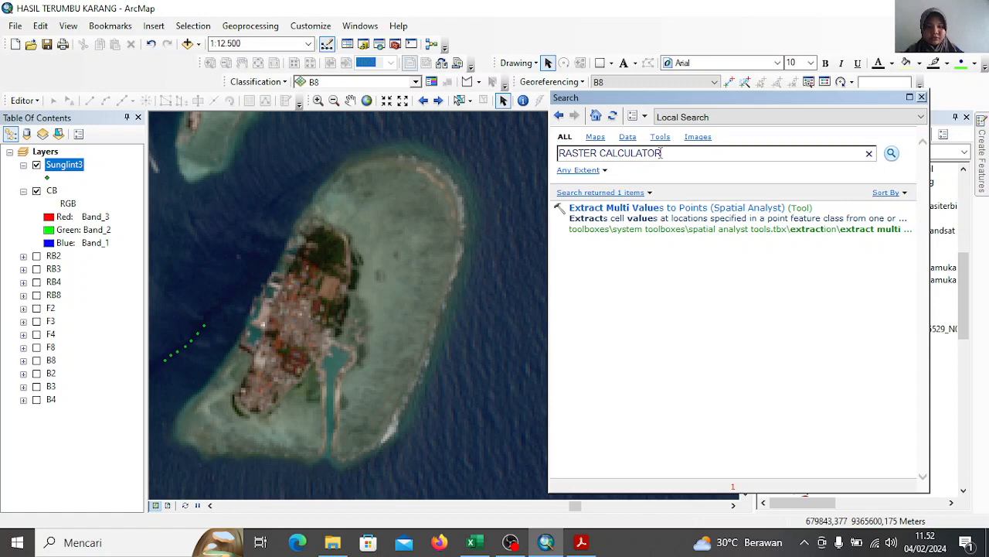
{"action": "type", "text": " CALCULATOR"}
{"action": "key", "text": "Return"}
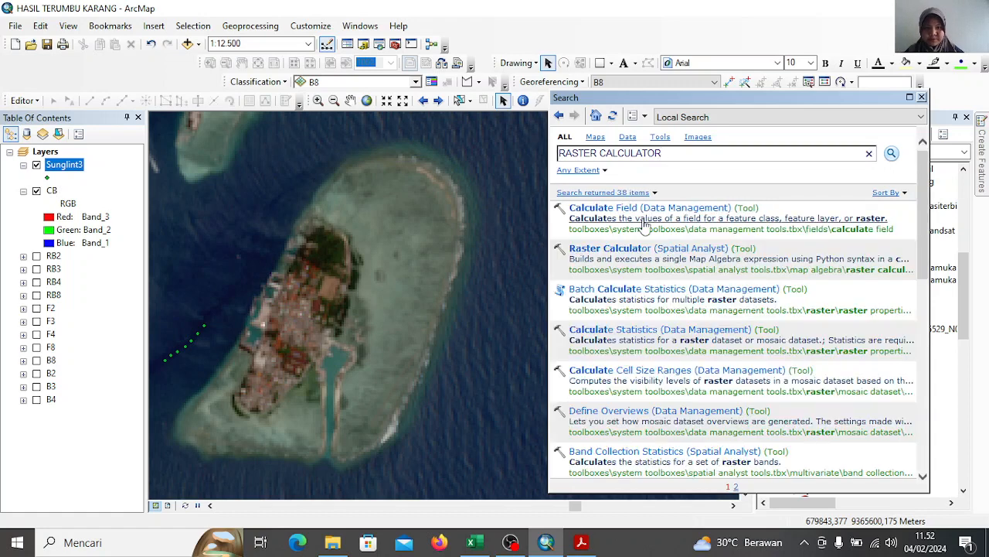
Open the Spatial Analyst Raster Calculator in batch mode and extend the batch grid to three rows
{"action": "right_click", "coordinate": [646, 252]}
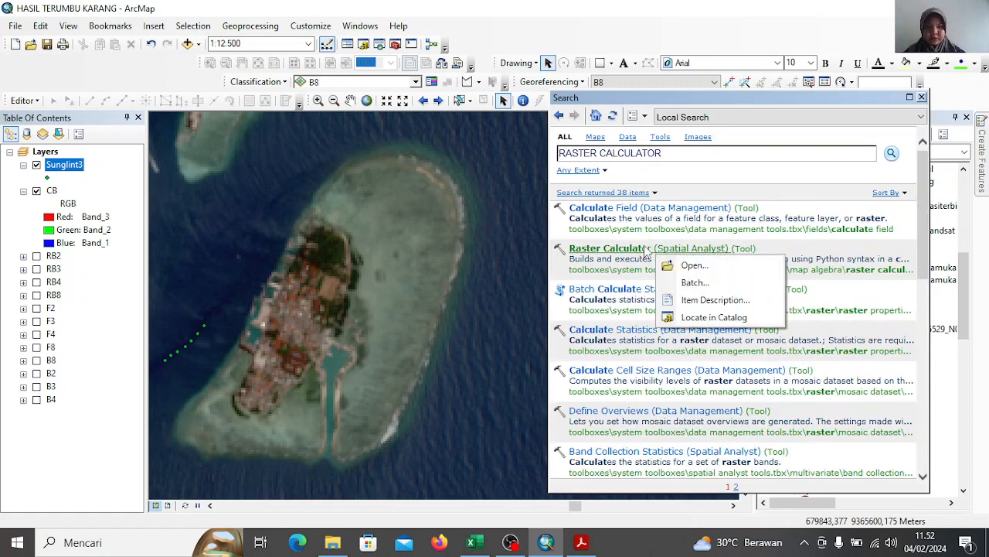
{"action": "left_click", "coordinate": [666, 283]}
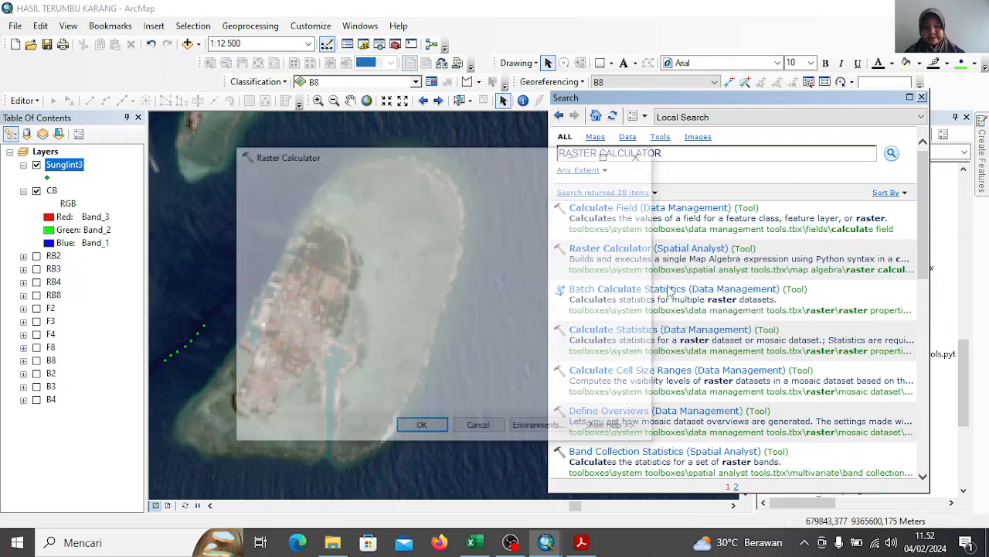
{"action": "left_click", "coordinate": [620, 214]}
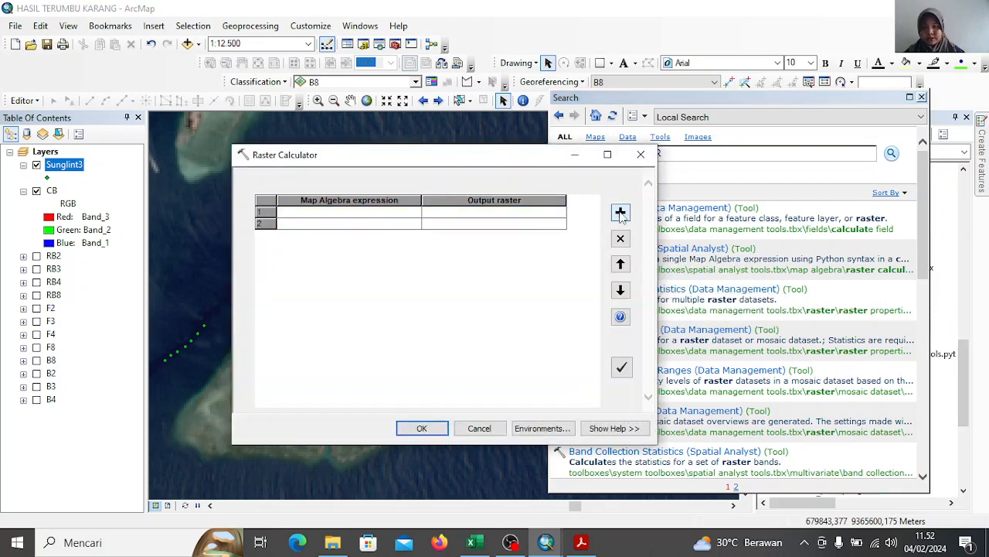
{"action": "left_click", "coordinate": [620, 214]}
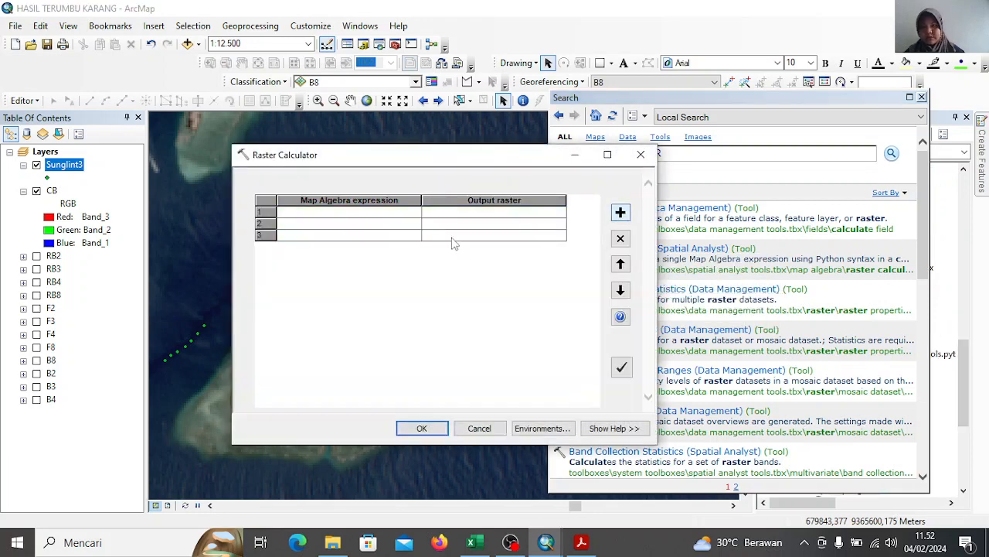
Open the first row's Map Algebra expression and begin it with "RB2" - (
{"action": "double_click", "coordinate": [390, 216]}
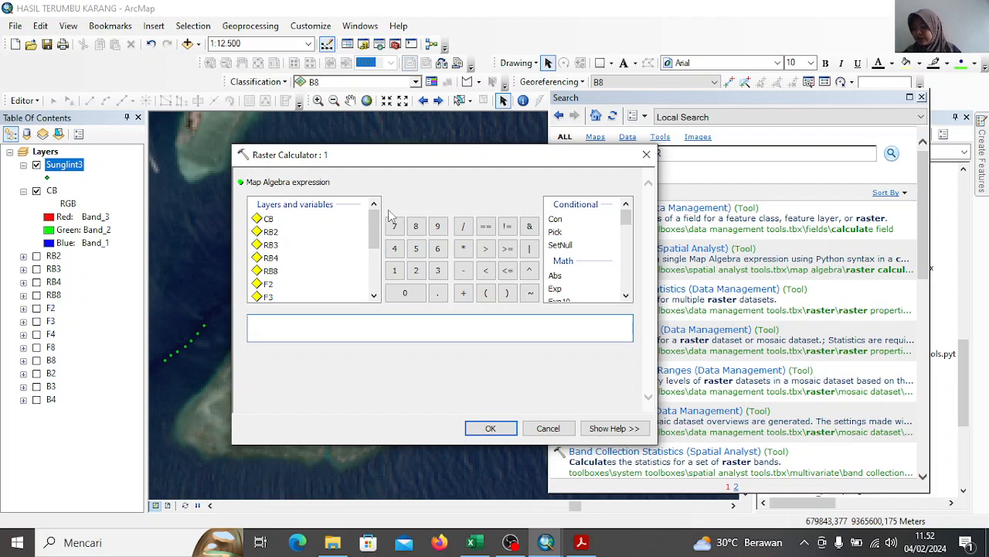
{"action": "double_click", "coordinate": [271, 232]}
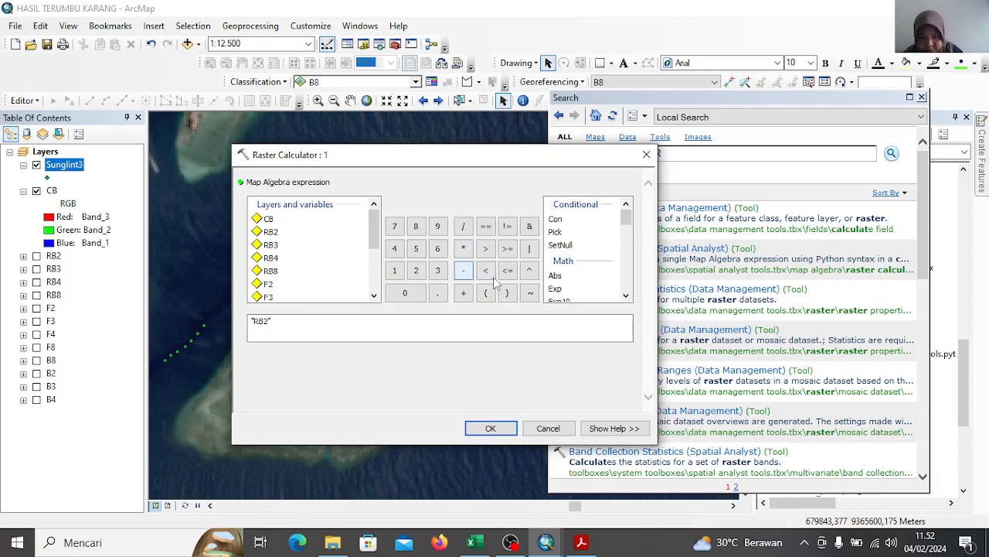
{"action": "left_click", "coordinate": [462, 277]}
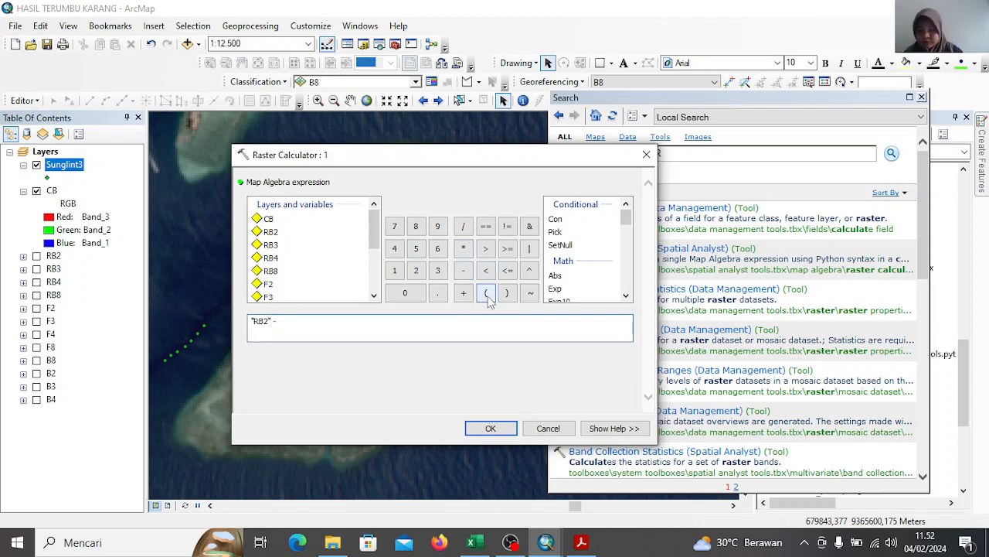
{"action": "left_click", "coordinate": [488, 296]}
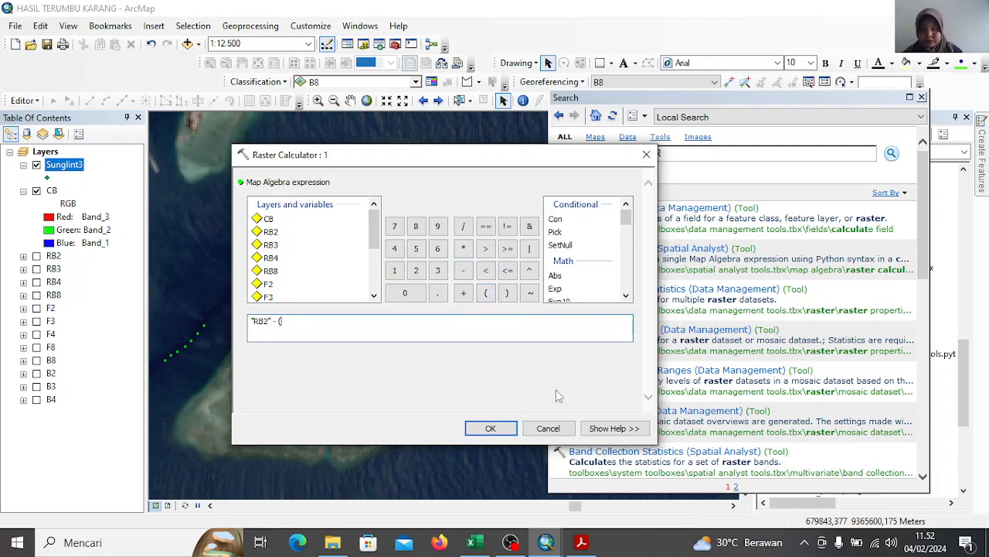
Copy Blue's bi value 1.1065 from the Sunglint3 workbook in Excel and insert it after the opening parenthesis of the first ArcMap raster expression
{"action": "mouse_move", "coordinate": [475, 541]}
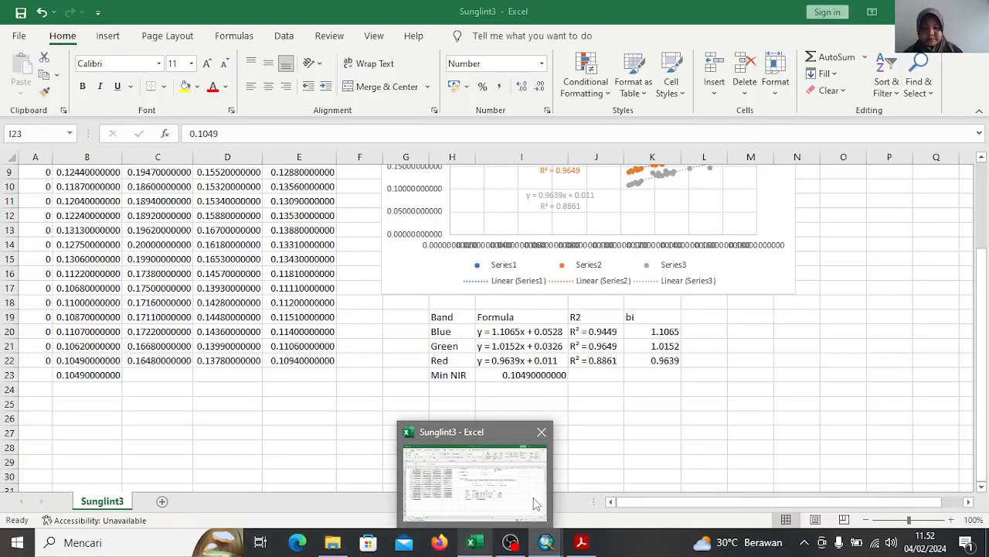
{"action": "left_click", "coordinate": [536, 503]}
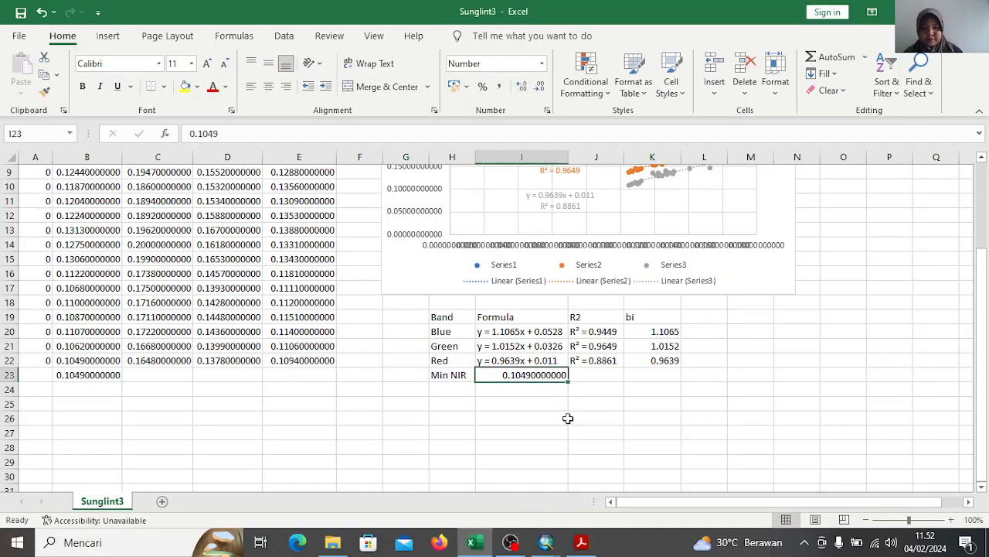
{"action": "left_click", "coordinate": [653, 333]}
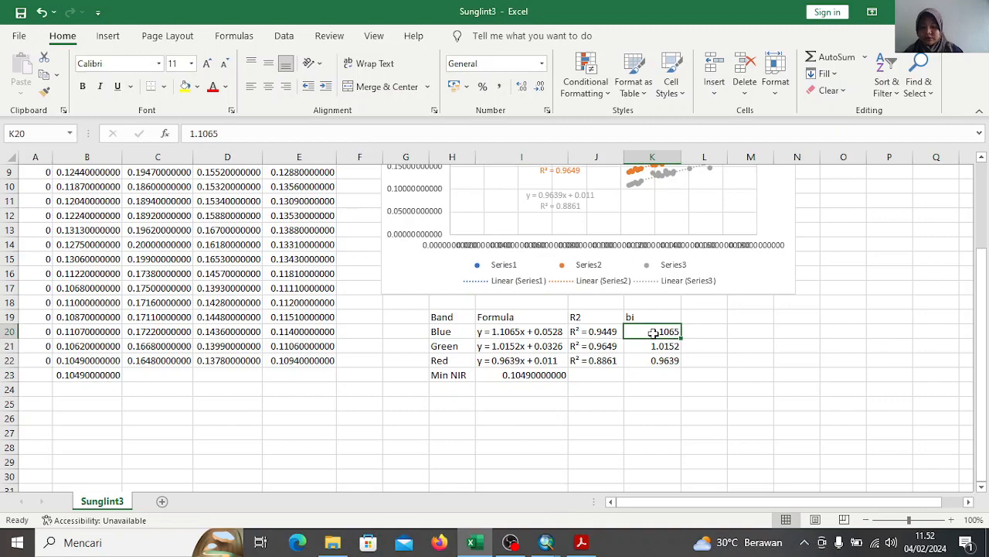
{"action": "key", "text": "ctrl+c"}
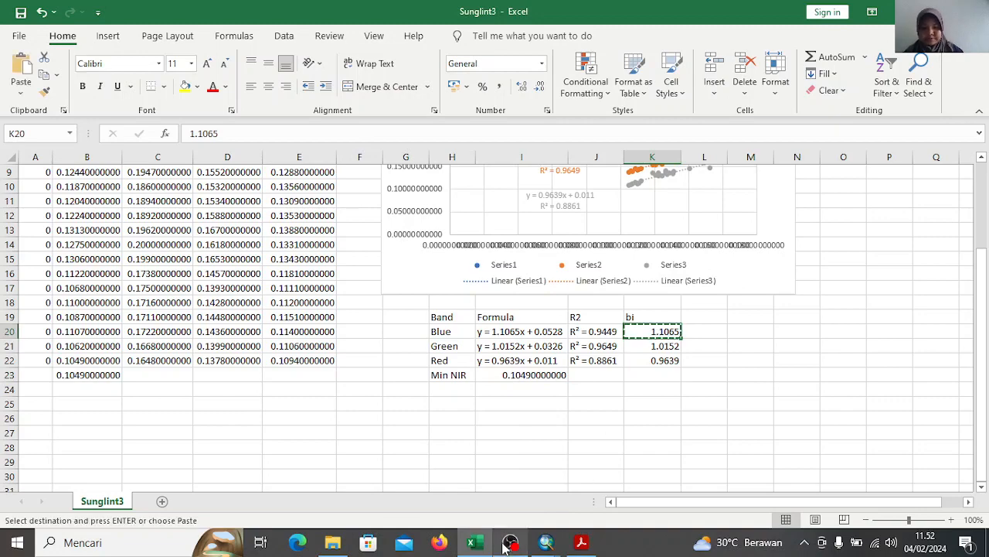
{"action": "mouse_move", "coordinate": [544, 544]}
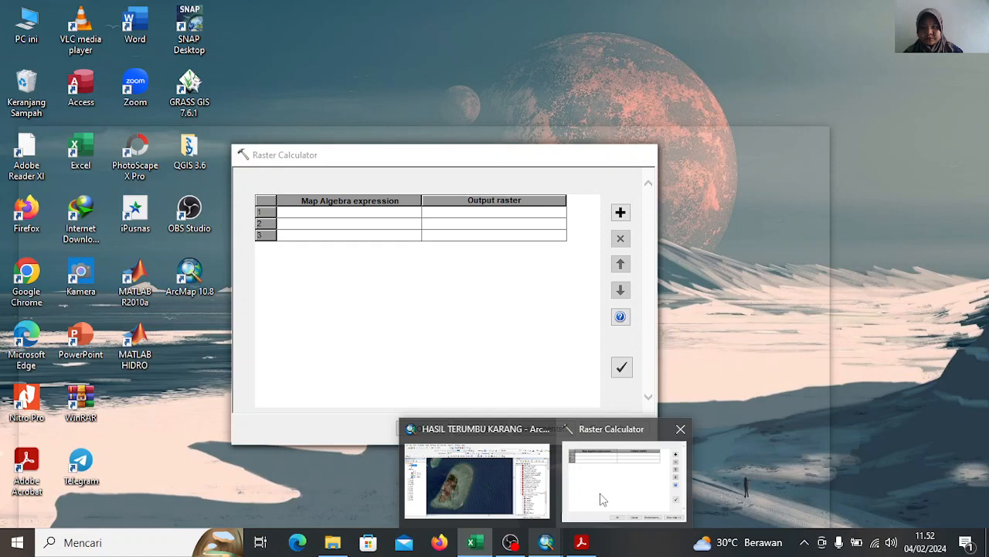
{"action": "left_click", "coordinate": [603, 499]}
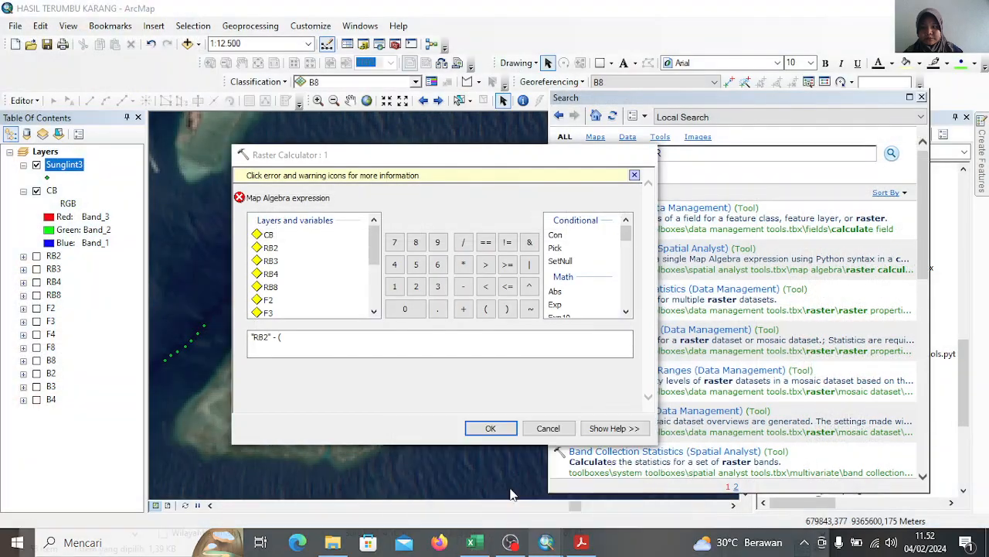
{"action": "left_click", "coordinate": [285, 340]}
{"action": "key", "text": "ctrl+v"}
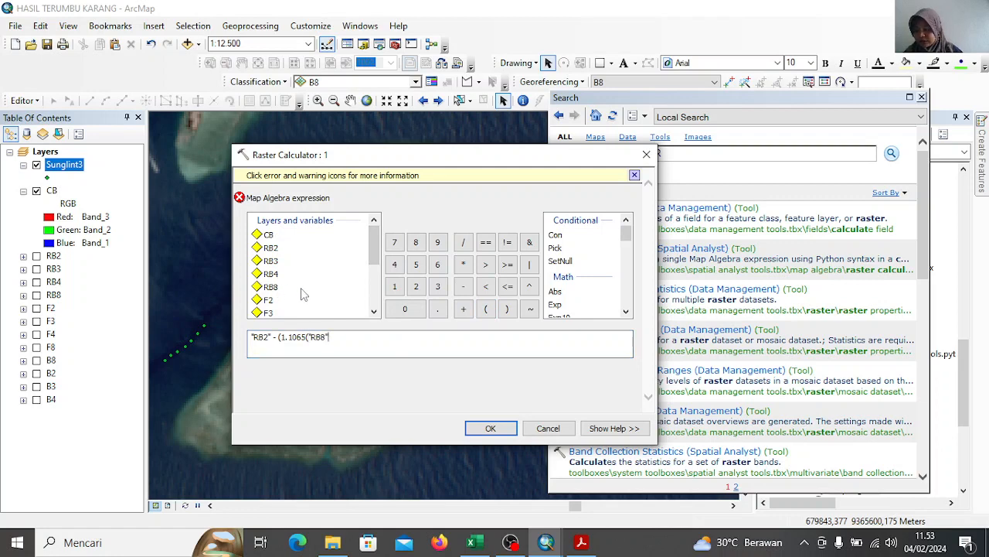
Multiply 1.1065 by the RB8 parenthesis and insert the Min NIR value 0.1049, copied from the Sunglint3 workbook in Excel, after "RB8"- in ArcMap
{"action": "left_click", "coordinate": [307, 336]}
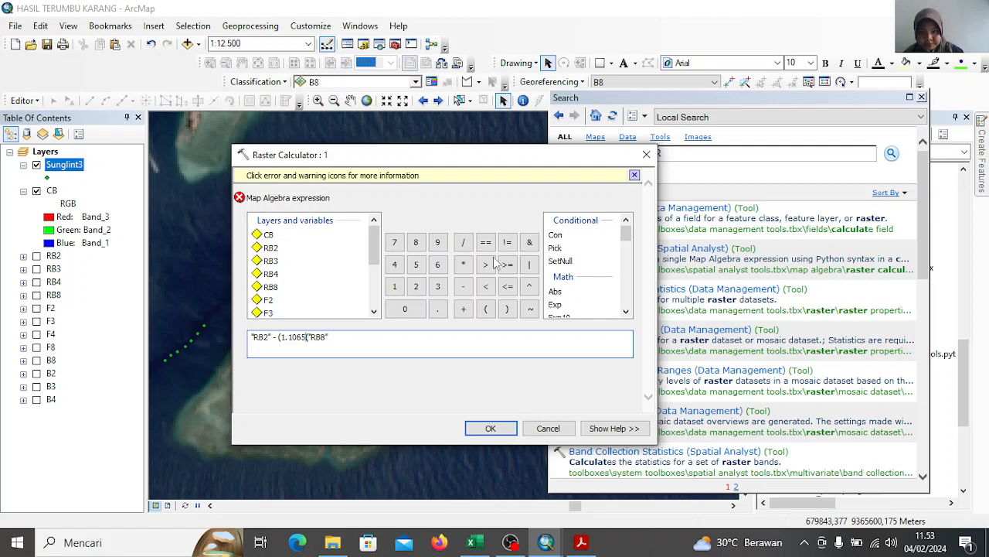
{"action": "left_click", "coordinate": [463, 265]}
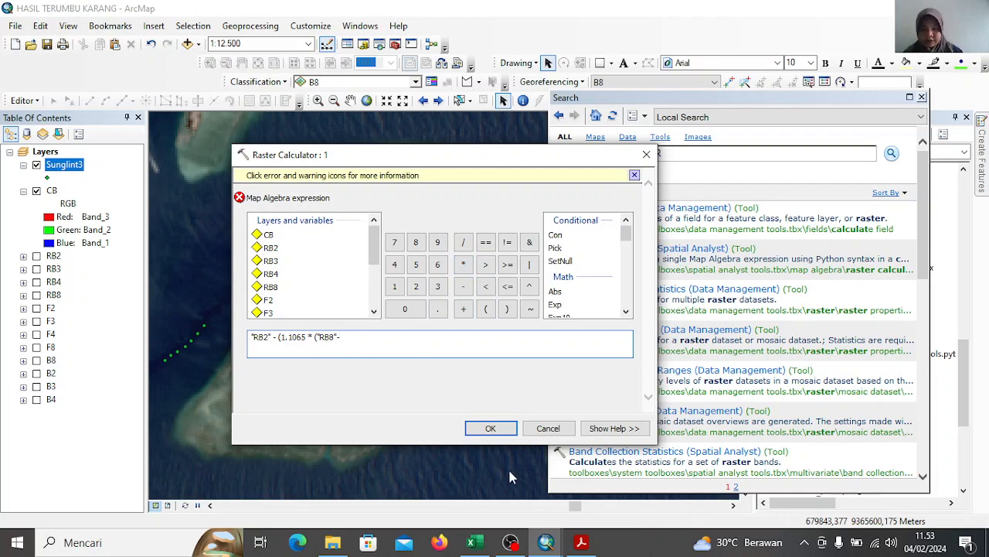
{"action": "mouse_move", "coordinate": [488, 544]}
{"action": "left_click", "coordinate": [495, 498]}
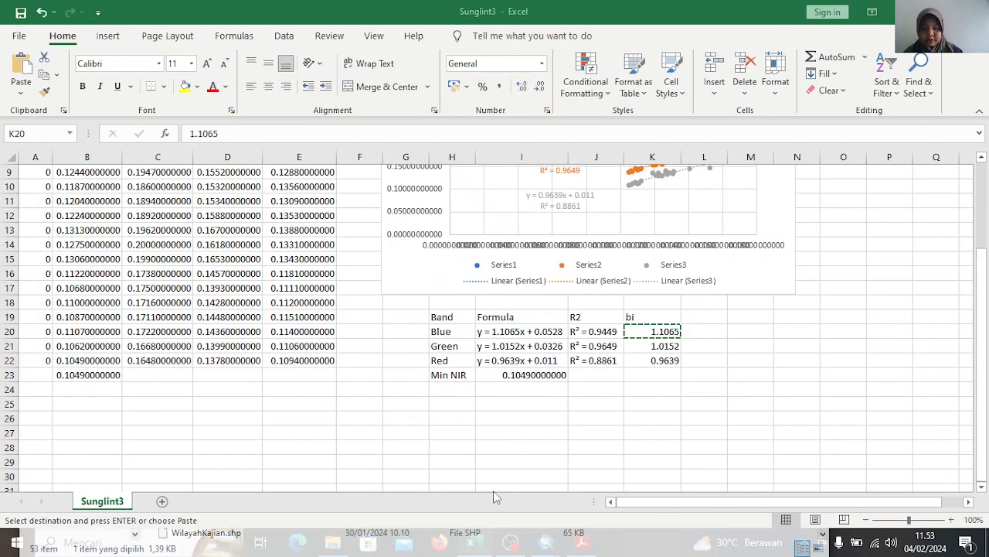
{"action": "left_click", "coordinate": [553, 376]}
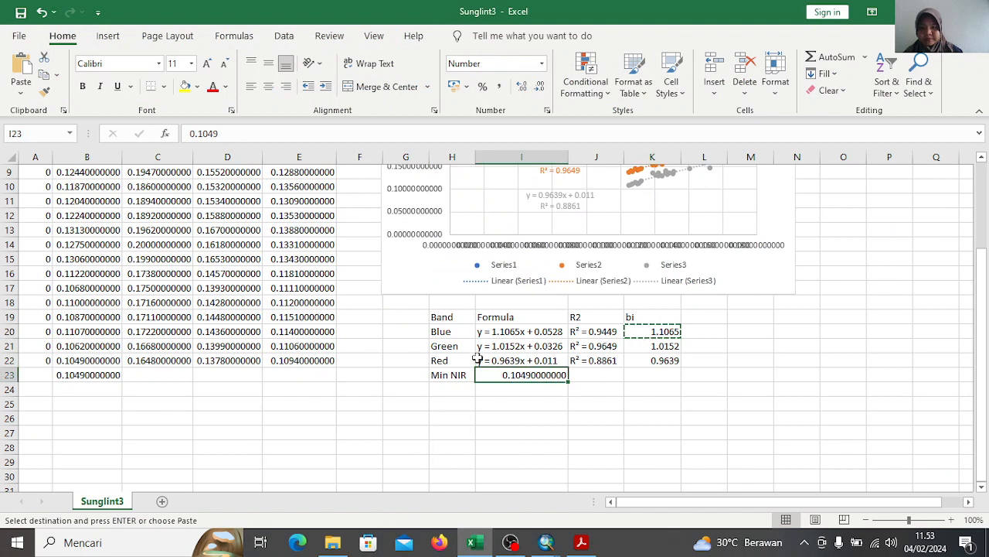
{"action": "double_click", "coordinate": [231, 135]}
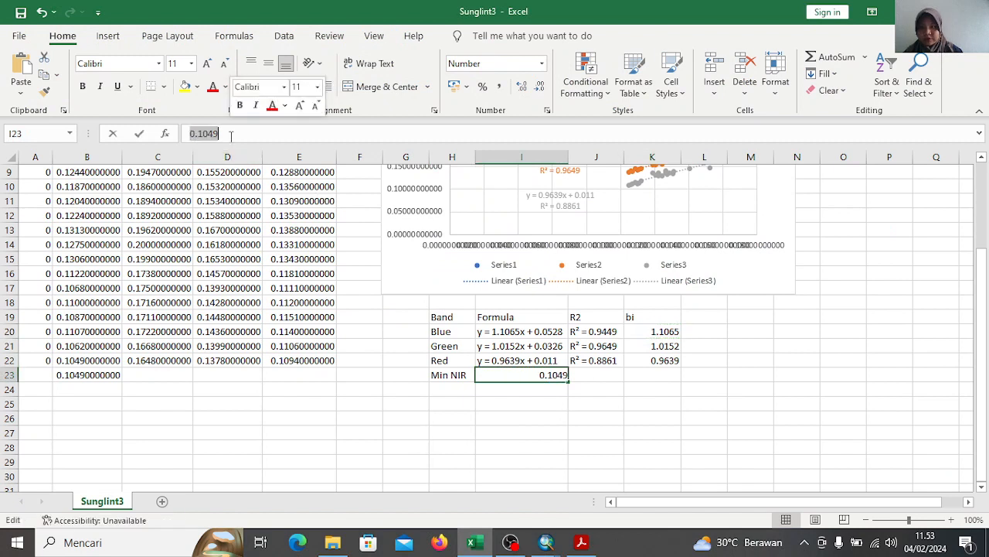
{"action": "key", "text": "ctrl+c"}
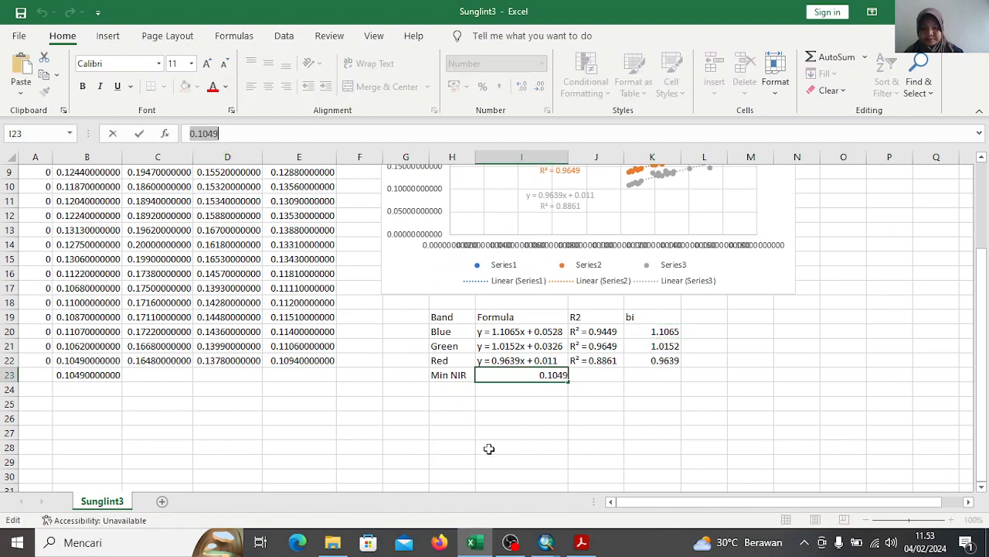
{"action": "mouse_move", "coordinate": [551, 547]}
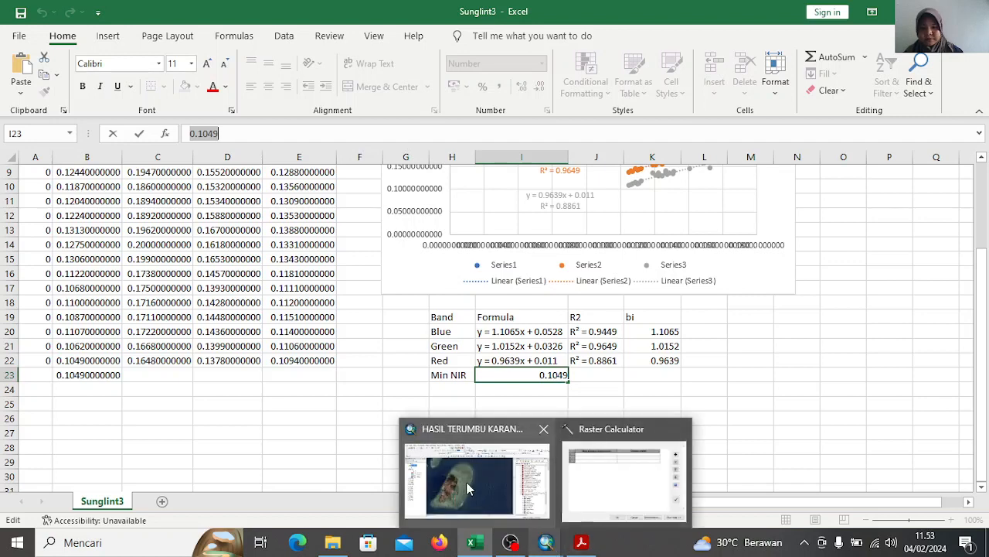
{"action": "left_click", "coordinate": [470, 488]}
{"action": "left_click", "coordinate": [361, 334]}
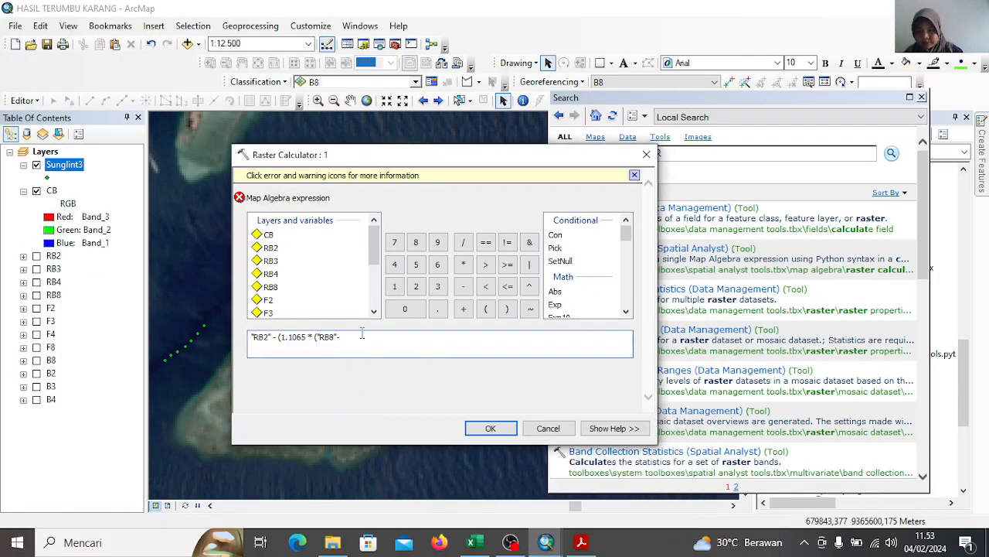
{"action": "type", "text": "0.1049"}
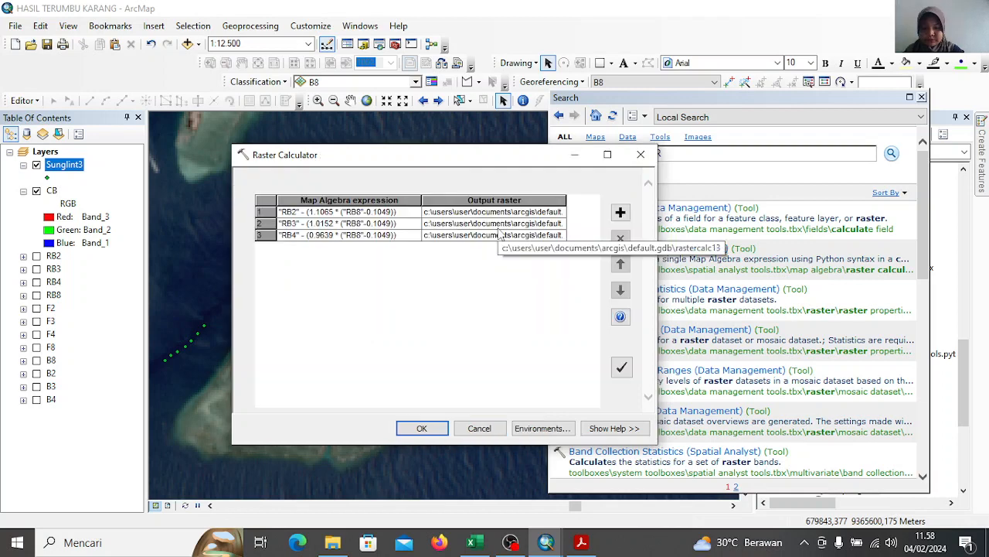
Save the first batch row's output raster as BLUE in PPRAMUKA.gdb and run the batch Raster Calculator
{"action": "left_click", "coordinate": [499, 212]}
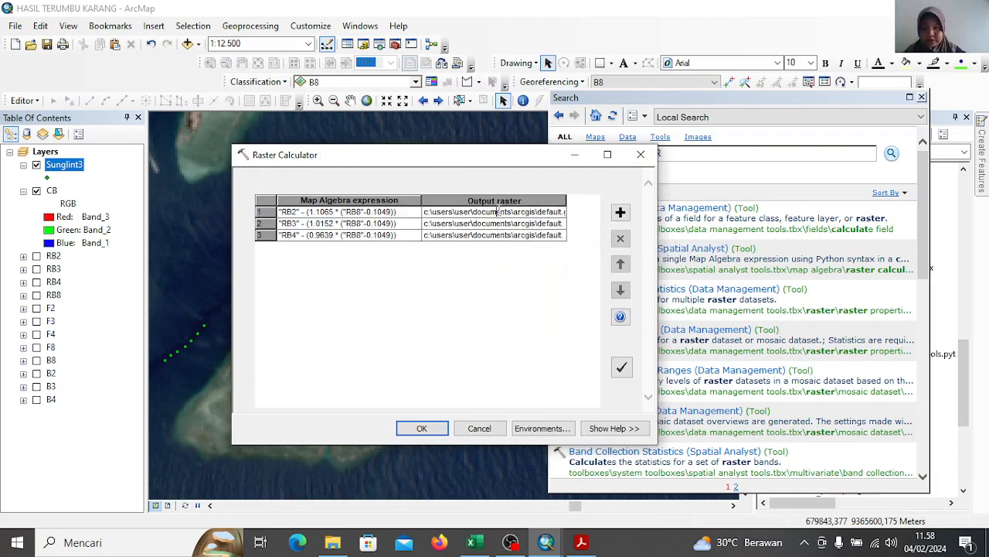
{"action": "right_click", "coordinate": [499, 213]}
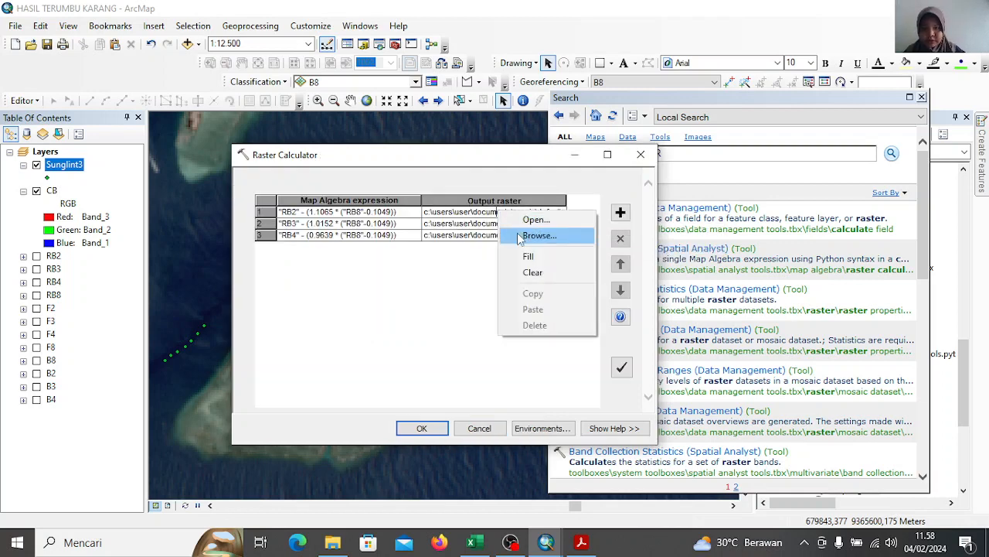
{"action": "left_click", "coordinate": [517, 233]}
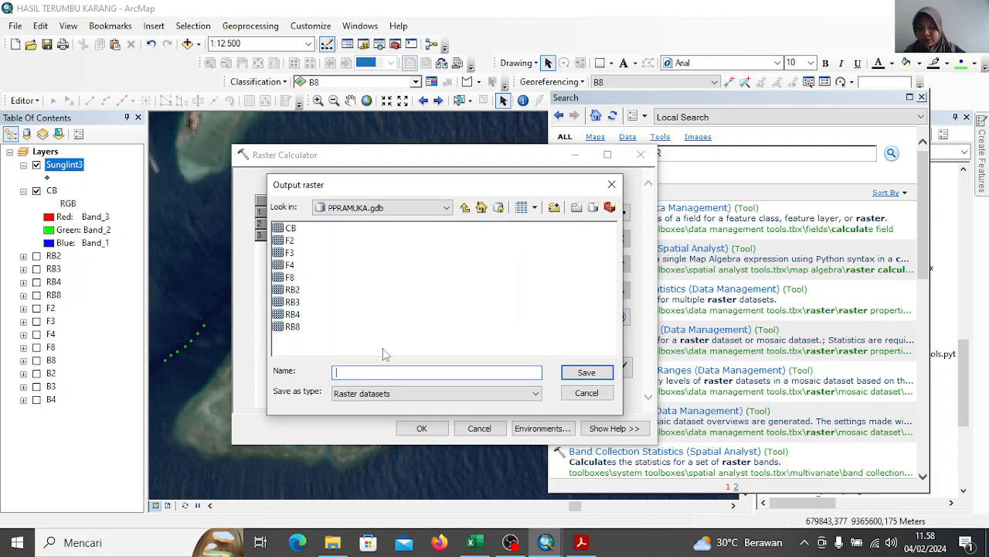
{"action": "type", "text": "b"}
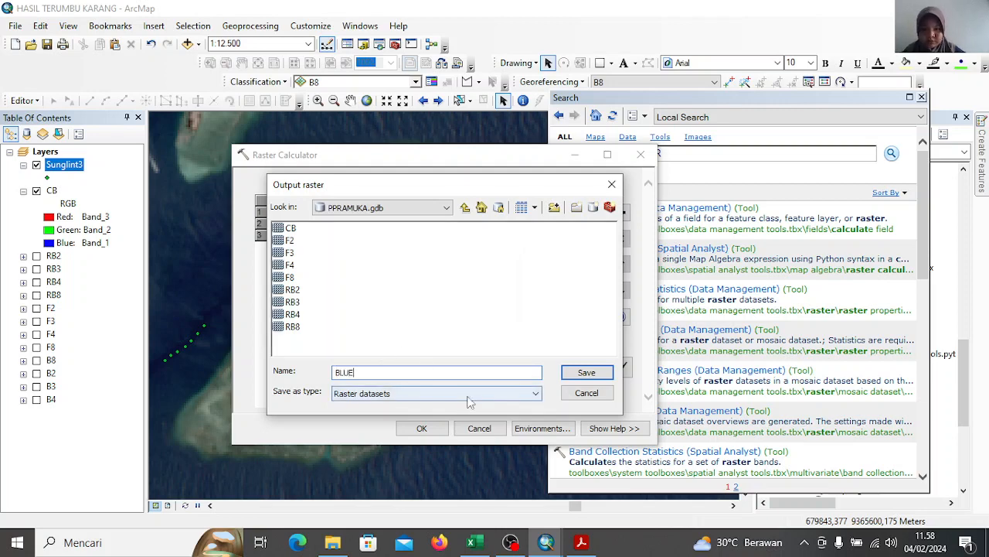
{"action": "left_click", "coordinate": [585, 373]}
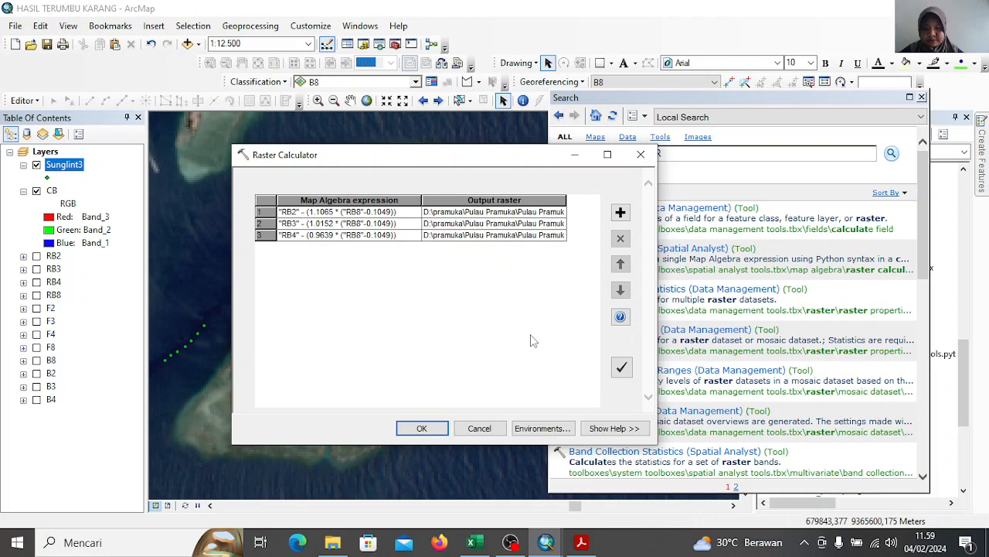
{"action": "left_click", "coordinate": [422, 429]}
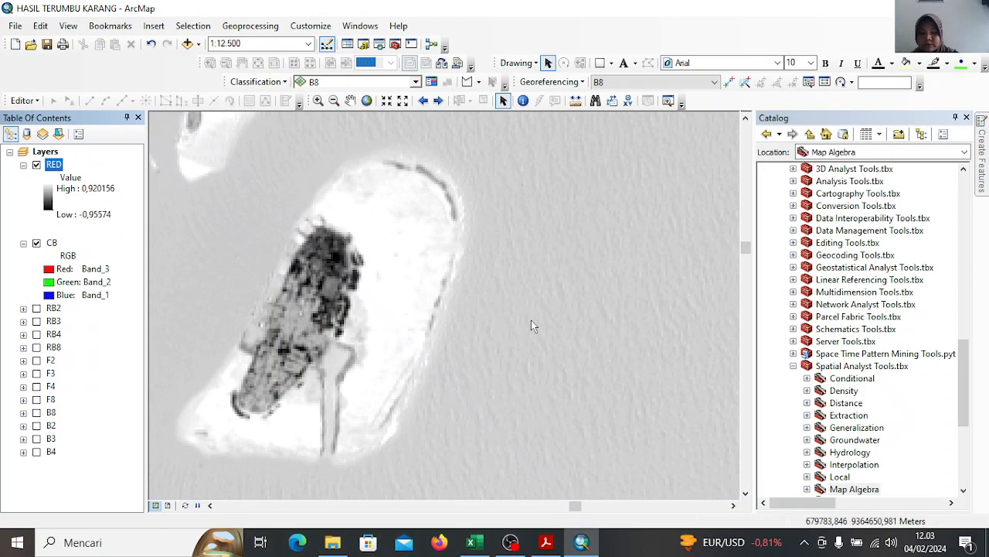
Add the BLUE raster from PPRAMUKA.gdb and WilayahKajian.shp from the SHP folder to the map
{"action": "left_click", "coordinate": [188, 44]}
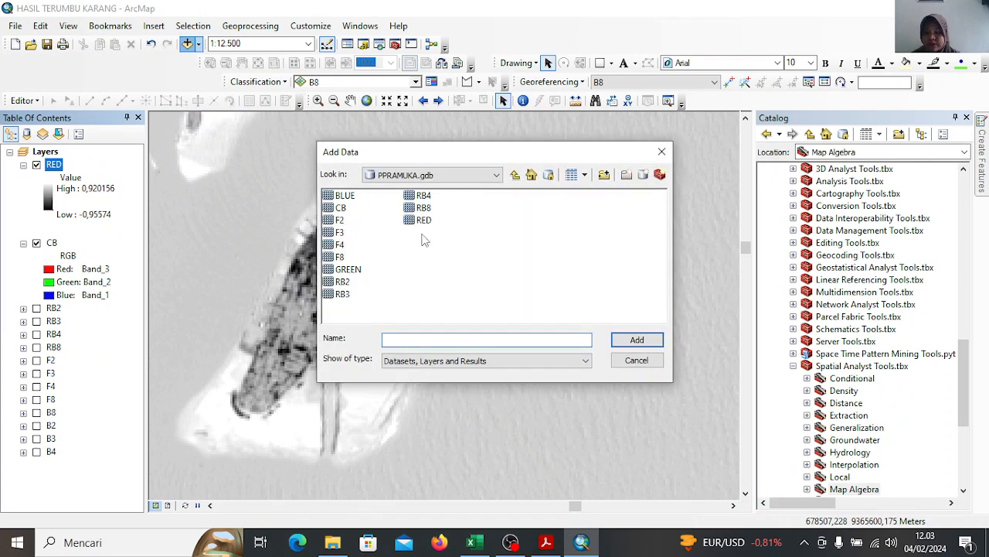
{"action": "double_click", "coordinate": [346, 199]}
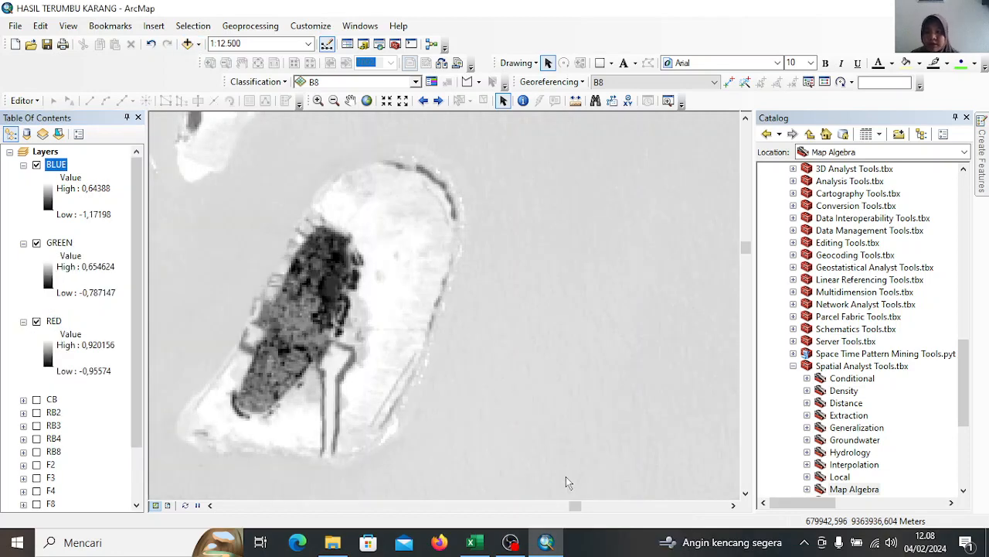
{"action": "left_click", "coordinate": [188, 43]}
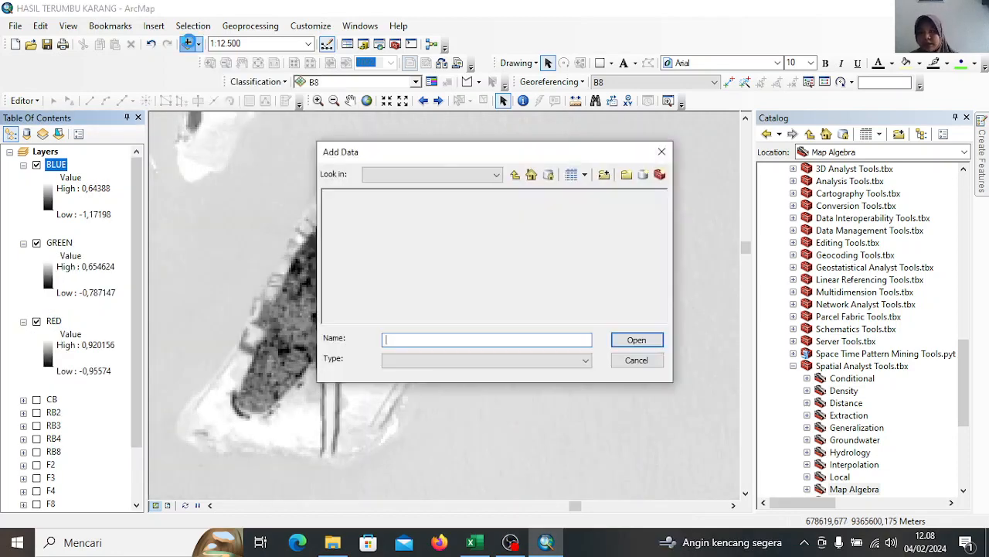
{"action": "left_click", "coordinate": [516, 176]}
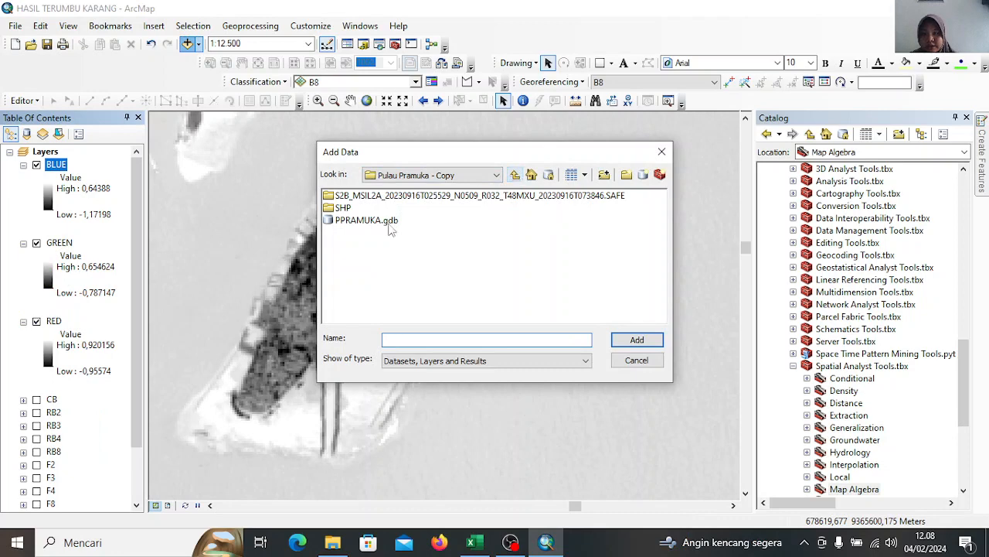
{"action": "double_click", "coordinate": [345, 207]}
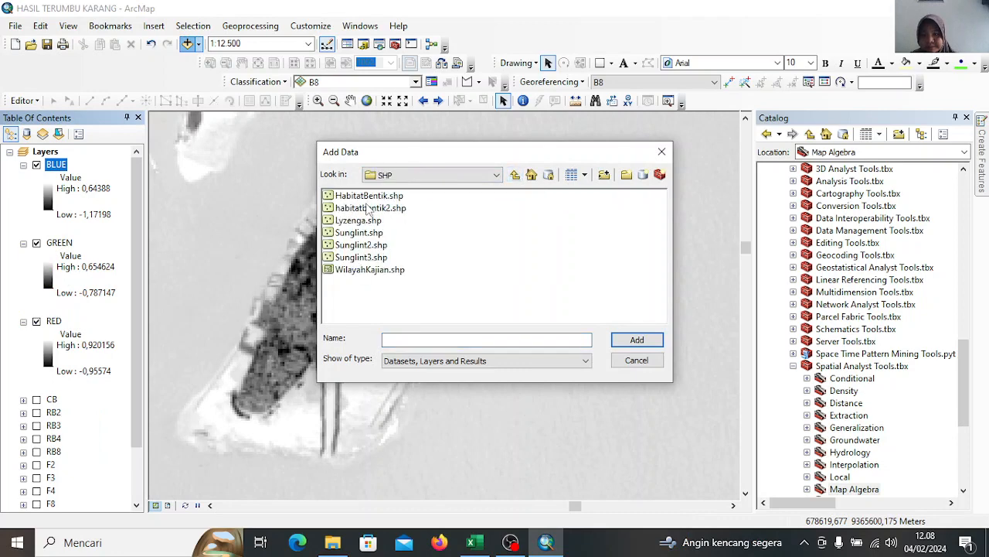
{"action": "left_click", "coordinate": [378, 270]}
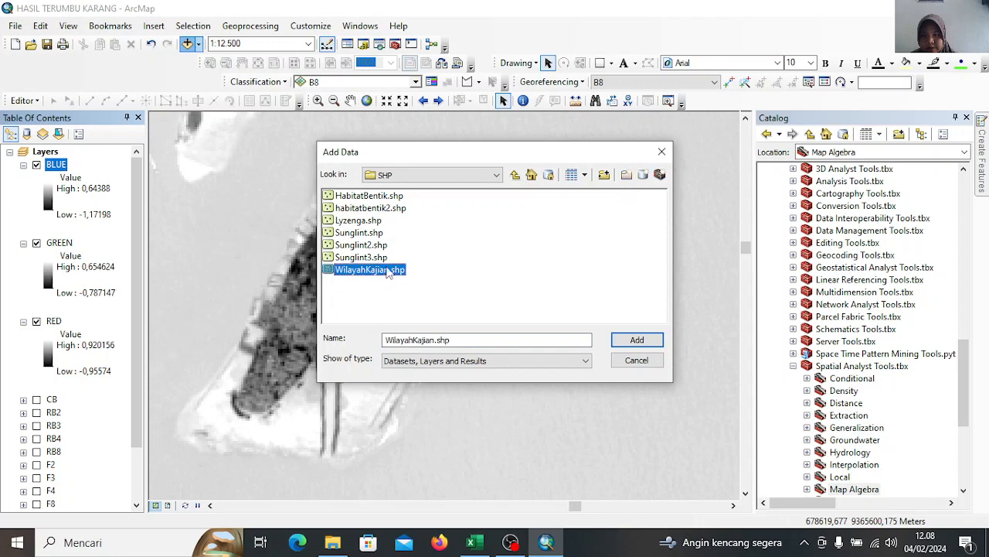
{"action": "left_click", "coordinate": [637, 344]}
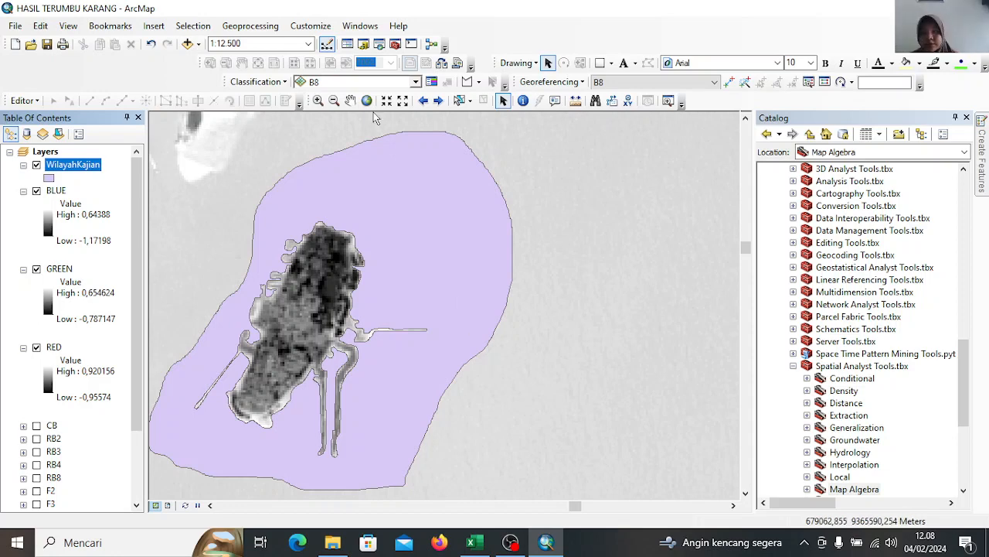
Search the tools for COMPOSITE BAND and open the Composite Bands (Data Management) tool
{"action": "left_click", "coordinate": [377, 47]}
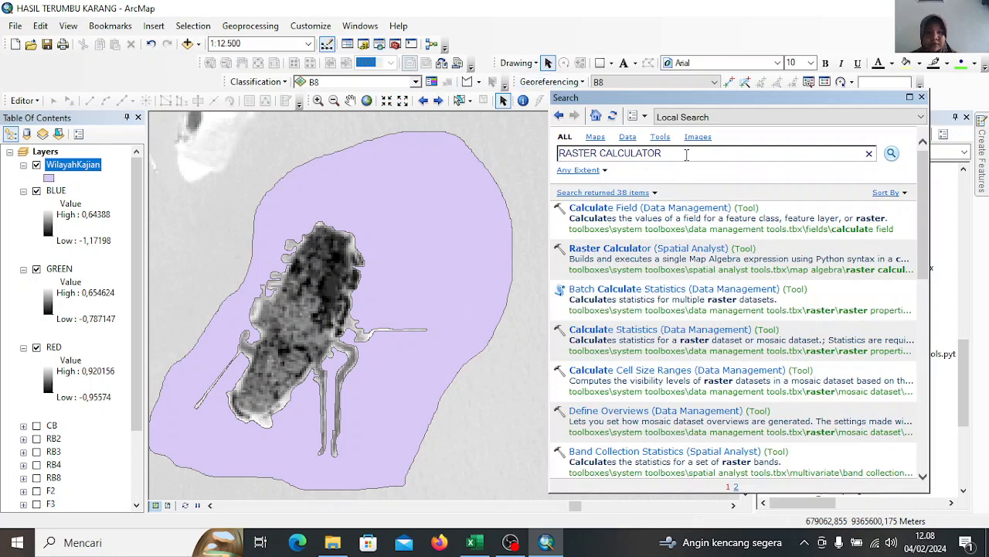
{"action": "key", "text": "BackSpace"}
{"action": "key", "text": "BackSpace"}
{"action": "key", "text": "BackSpace"}
{"action": "key", "text": "BackSpace"}
{"action": "key", "text": "BackSpace"}
{"action": "key", "text": "BackSpace"}
{"action": "key", "text": "BackSpace"}
{"action": "key", "text": "BackSpace"}
{"action": "key", "text": "BackSpace"}
{"action": "key", "text": "BackSpace"}
{"action": "key", "text": "BackSpace"}
{"action": "key", "text": "BackSpace"}
{"action": "key", "text": "BackSpace"}
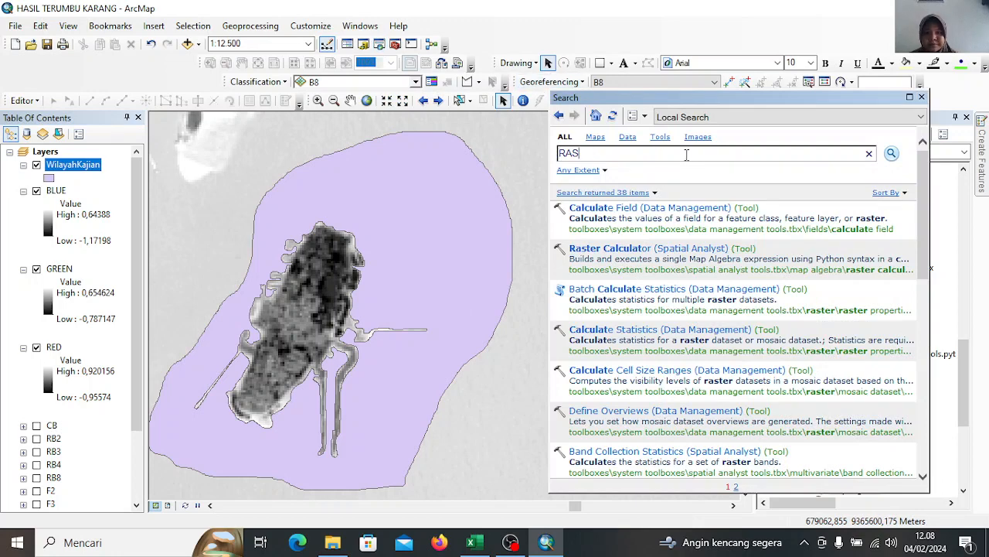
{"action": "key", "text": "BackSpace"}
{"action": "key", "text": "BackSpace"}
{"action": "type", "text": "COMP"}
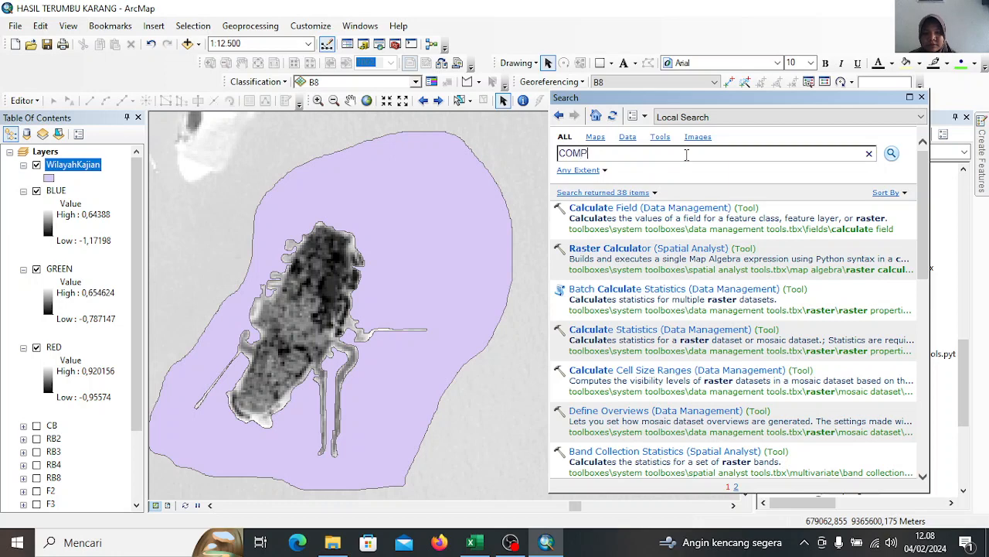
{"action": "type", "text": "OSITE BAND"}
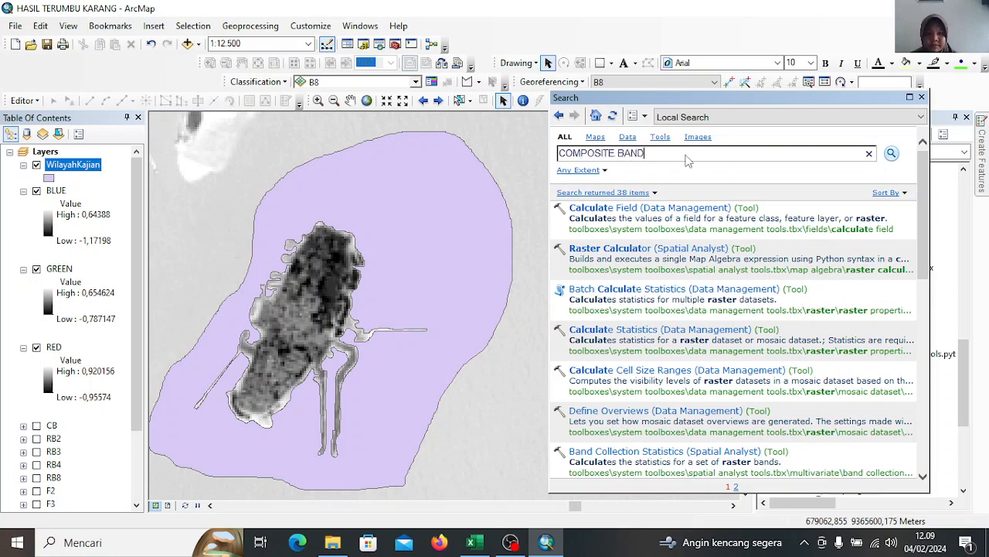
{"action": "key", "text": "Return"}
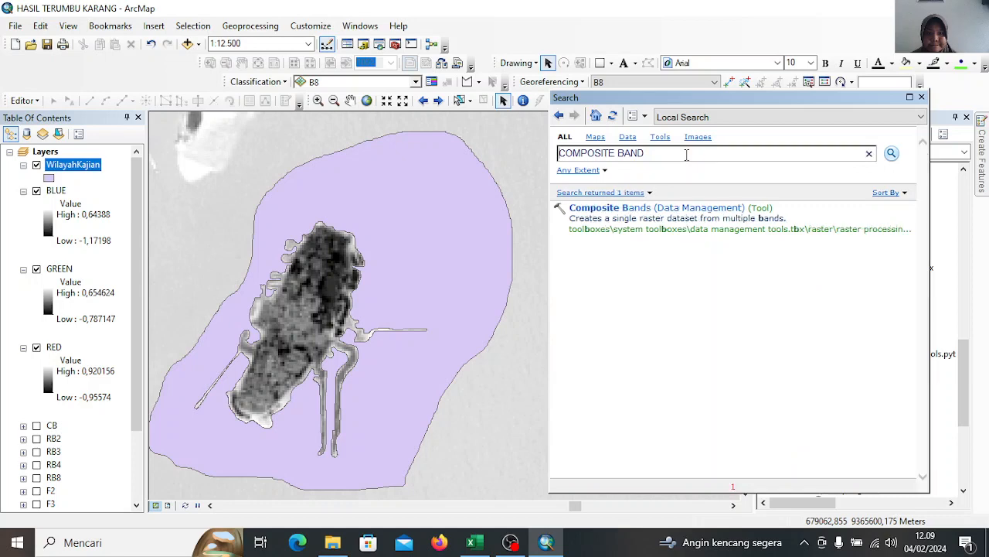
{"action": "left_click", "coordinate": [663, 208]}
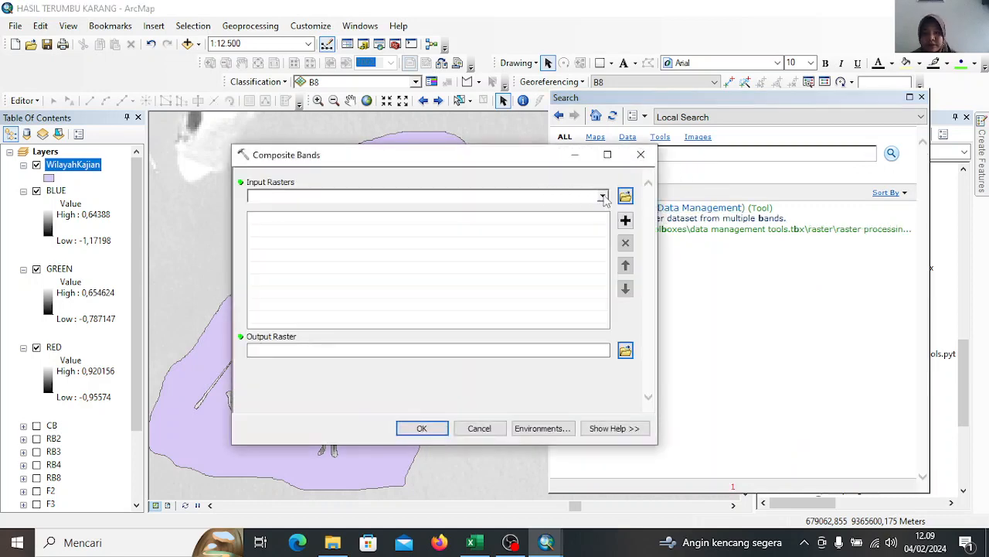
Set BLUE, GREEN and RED as the input rasters in that order and COMPOSITESG in PPRAMUKA.gdb as the output raster
{"action": "left_click", "coordinate": [603, 195]}
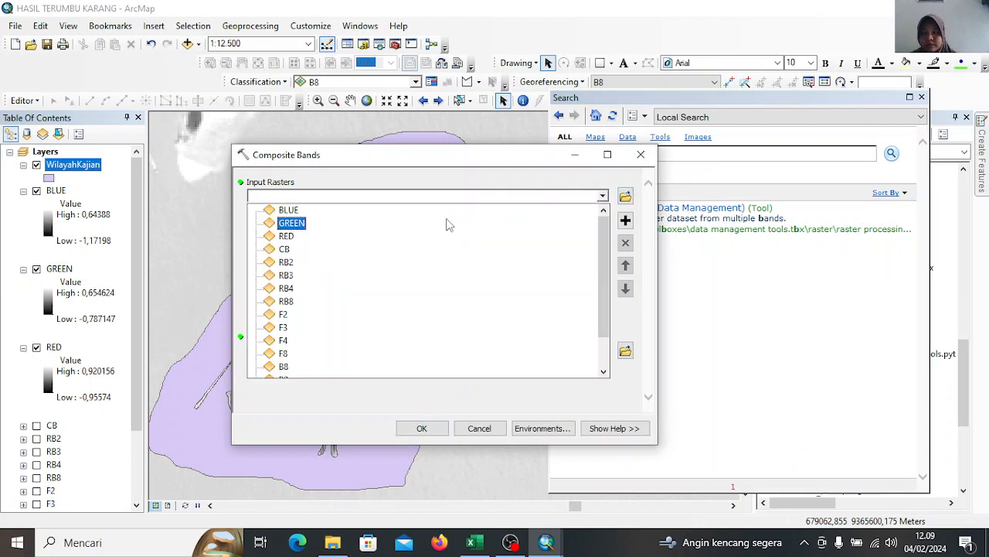
{"action": "left_click", "coordinate": [288, 210]}
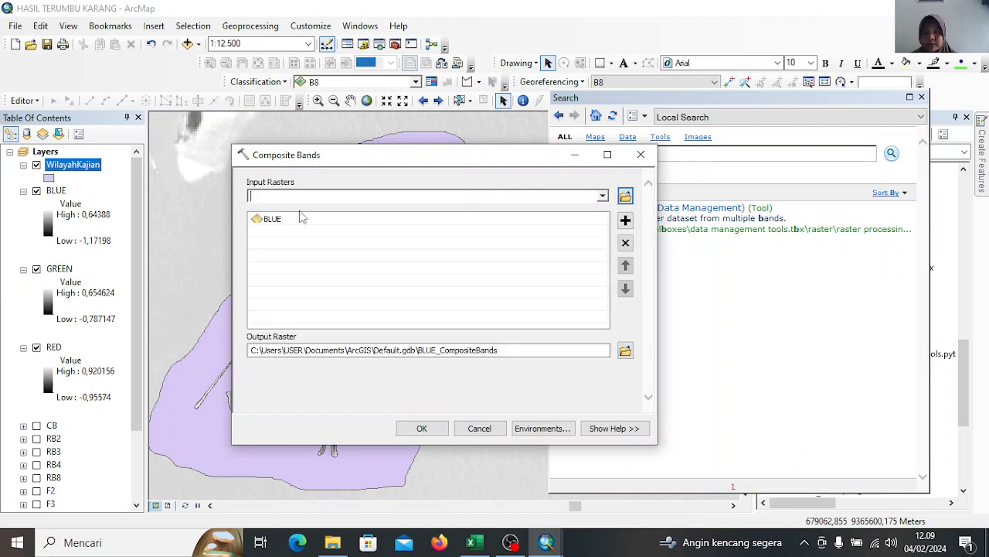
{"action": "left_click", "coordinate": [603, 195]}
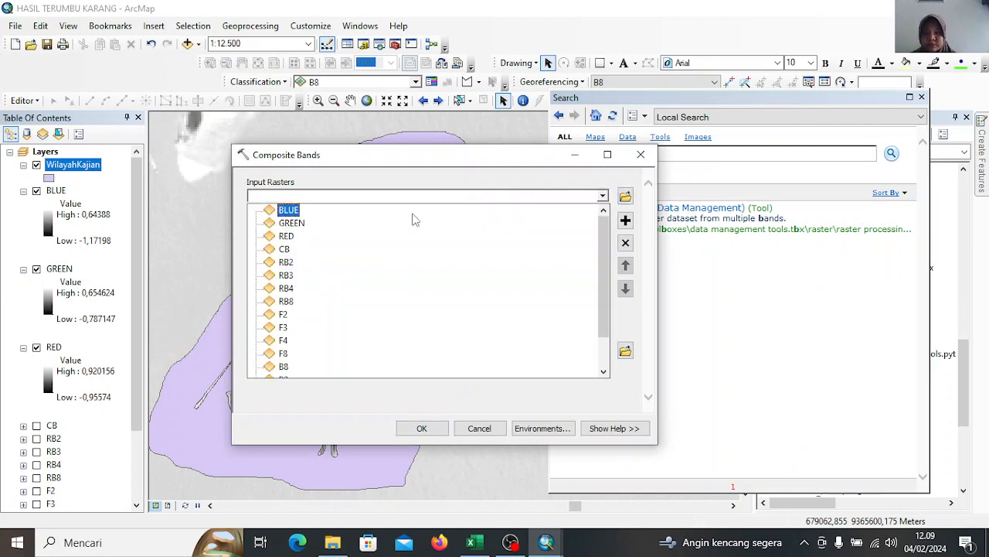
{"action": "left_click", "coordinate": [294, 222]}
{"action": "left_click", "coordinate": [603, 195]}
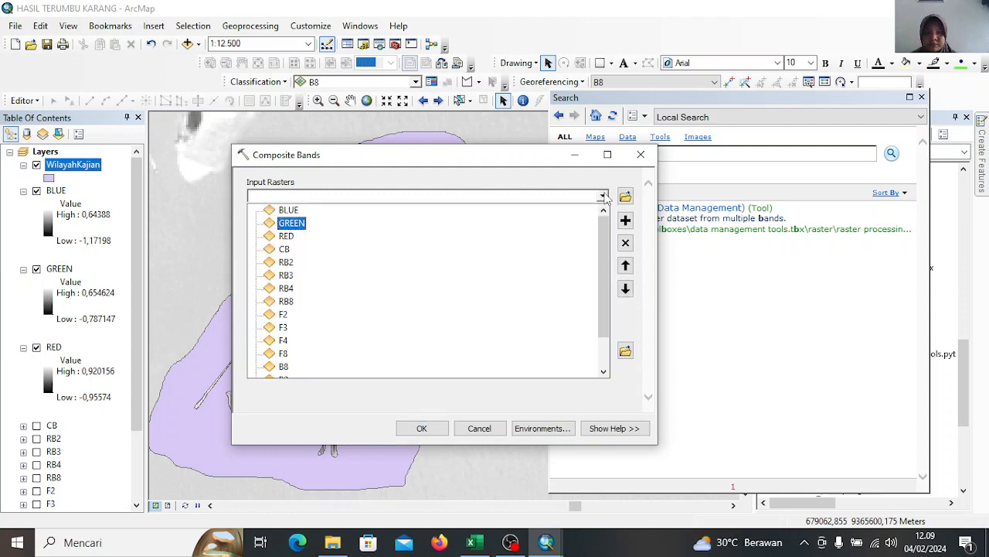
{"action": "left_click", "coordinate": [284, 235]}
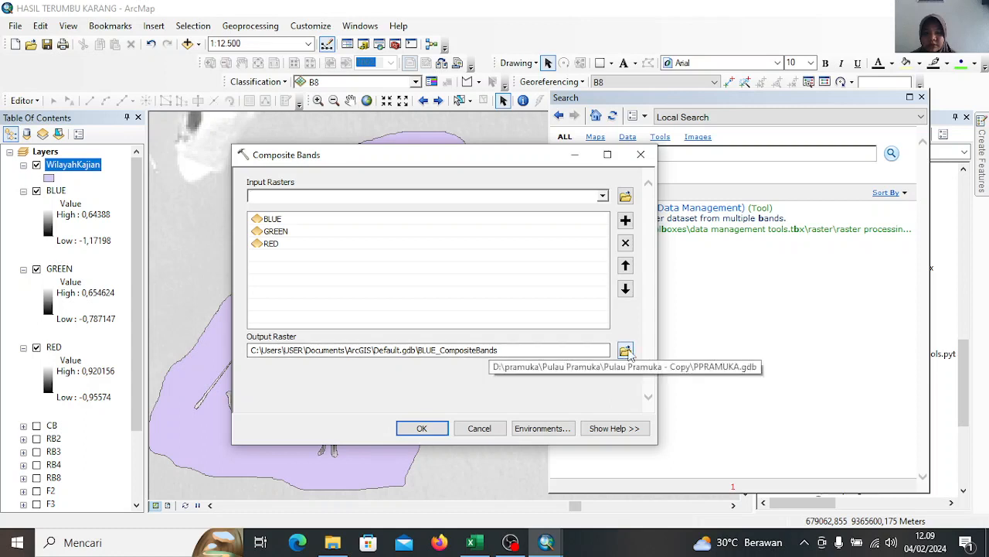
{"action": "left_click", "coordinate": [626, 352]}
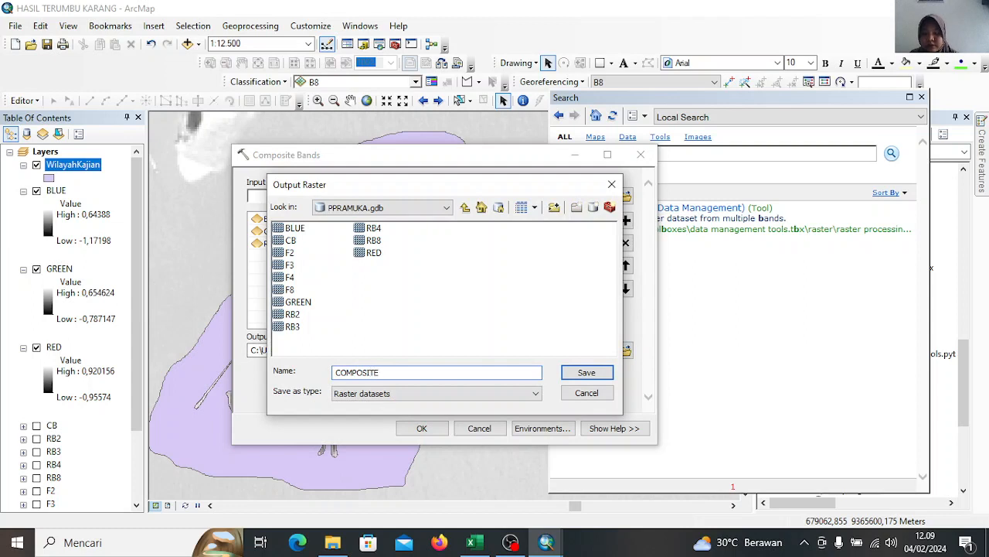
{"action": "left_click", "coordinate": [586, 372]}
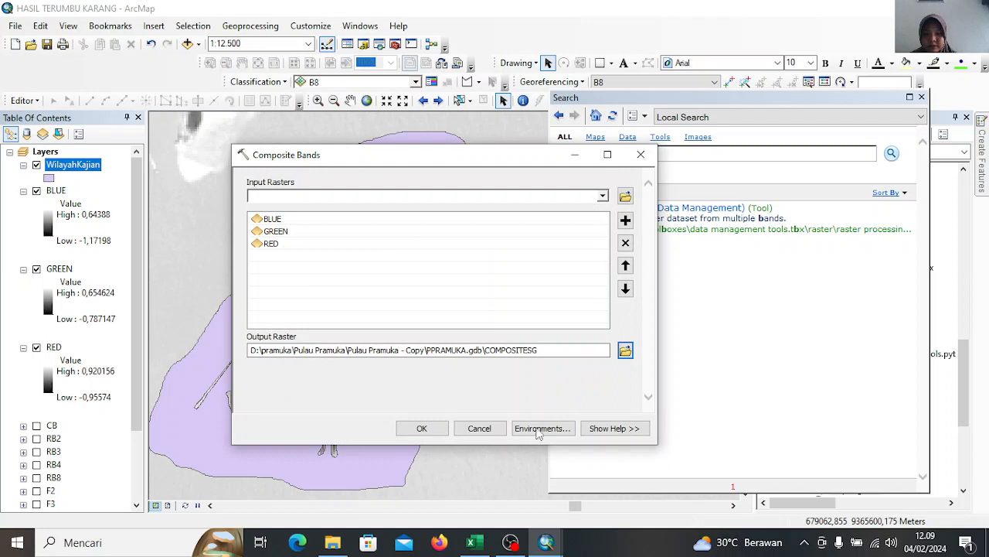
Set the Composite Bands processing extent to Same as layer WilayahKajian in the environment settings
{"action": "left_click", "coordinate": [541, 428]}
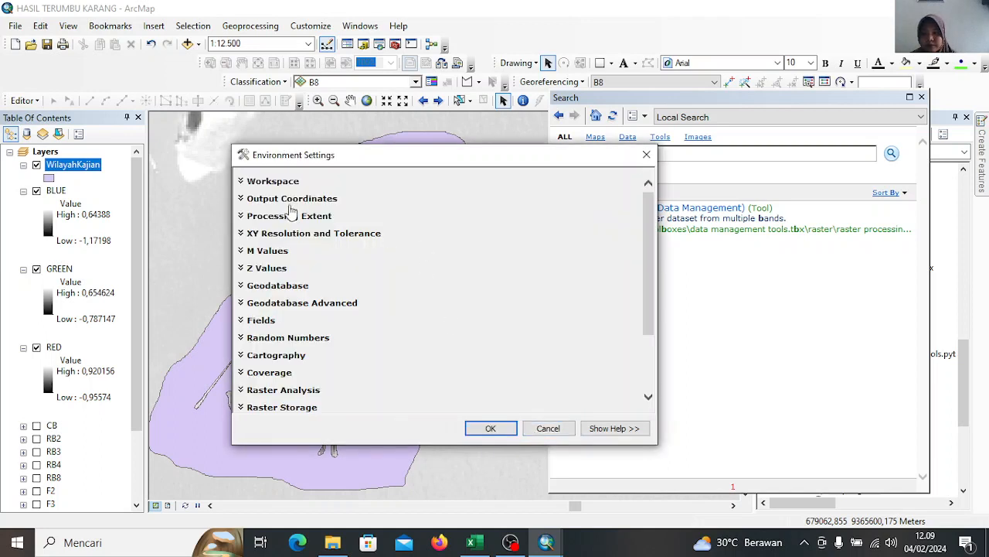
{"action": "left_click", "coordinate": [290, 218]}
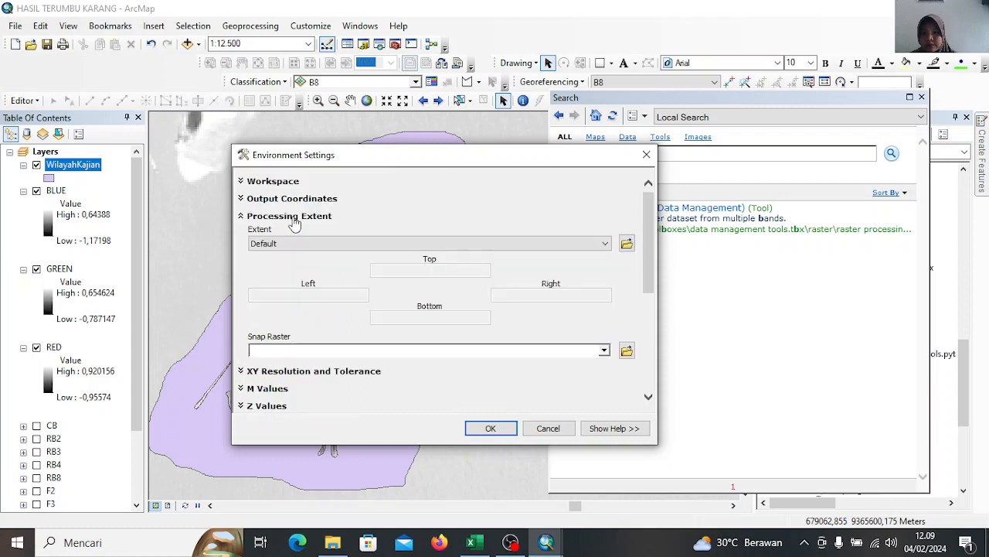
{"action": "left_click", "coordinate": [606, 244]}
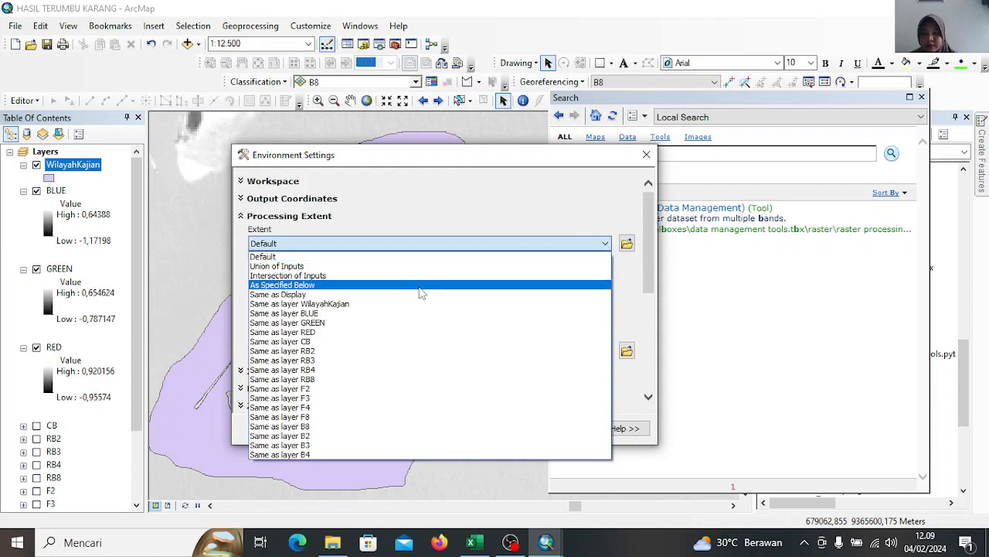
{"action": "left_click", "coordinate": [378, 310]}
Set WilayahKajian as the raster analysis mask, accept the environment settings and run Composite Bands
{"action": "left_click_drag", "start_coordinate": [651, 269], "coordinate": [653, 352]}
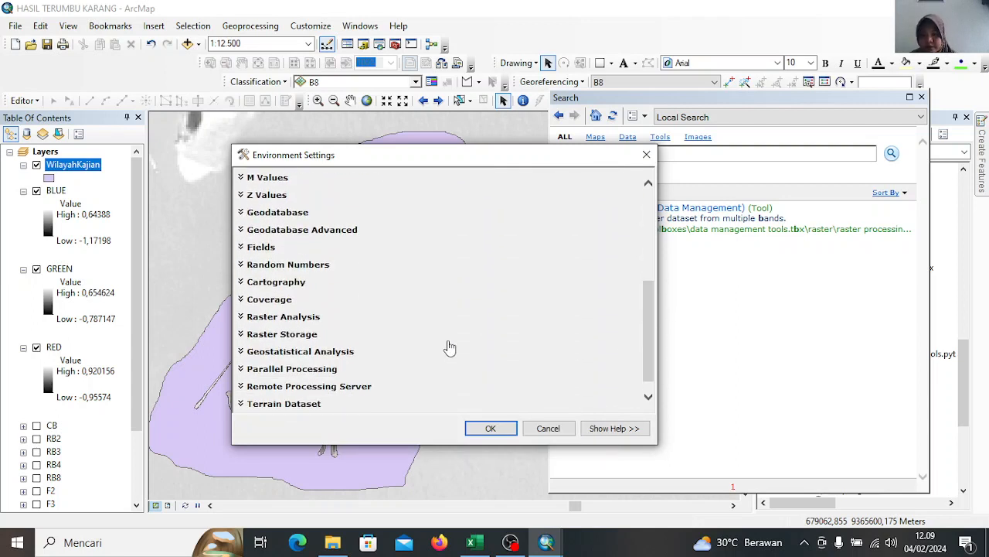
{"action": "left_click", "coordinate": [296, 318]}
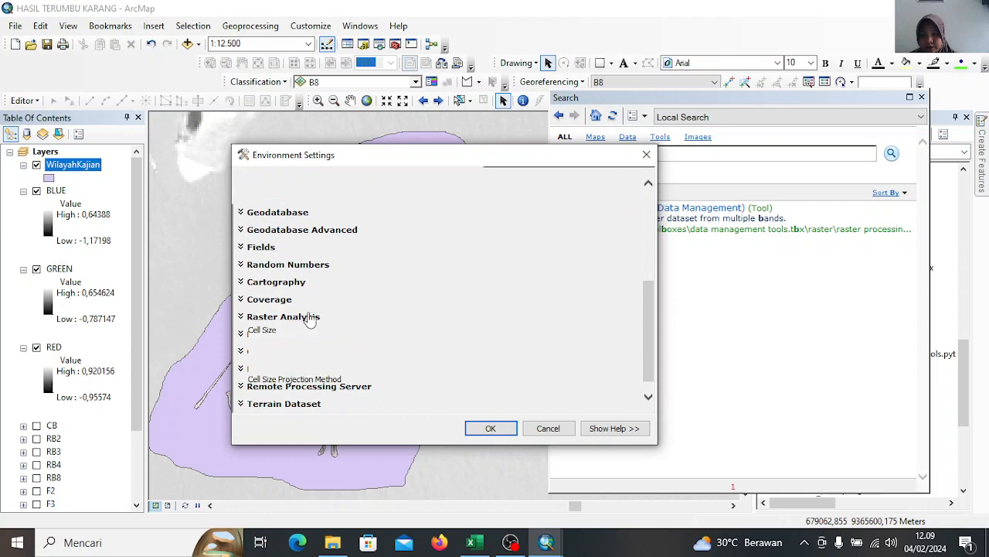
{"action": "scroll", "coordinate": [653, 320], "scroll_direction": "down", "scroll_amount": 2}
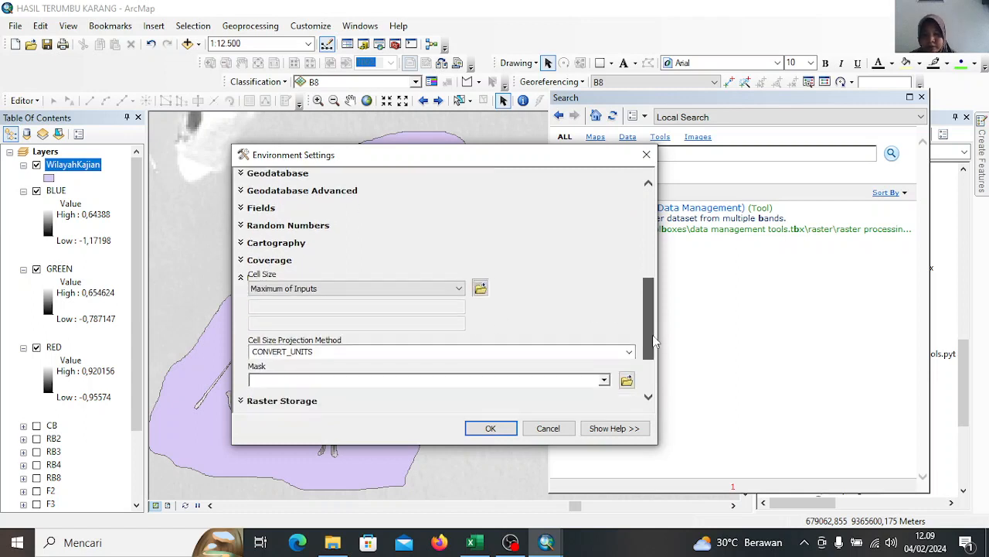
{"action": "left_click", "coordinate": [603, 357]}
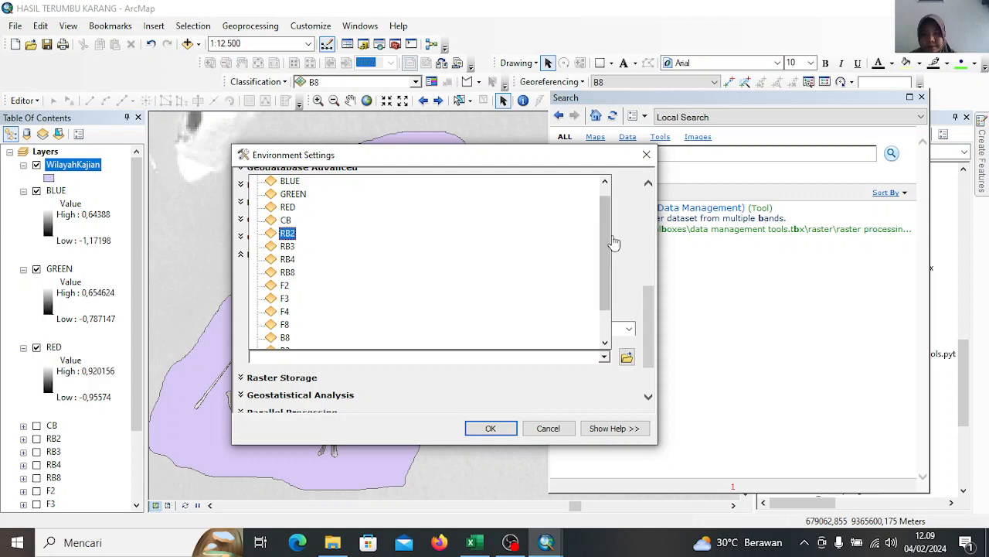
{"action": "left_click_drag", "start_coordinate": [604, 235], "coordinate": [604, 222]}
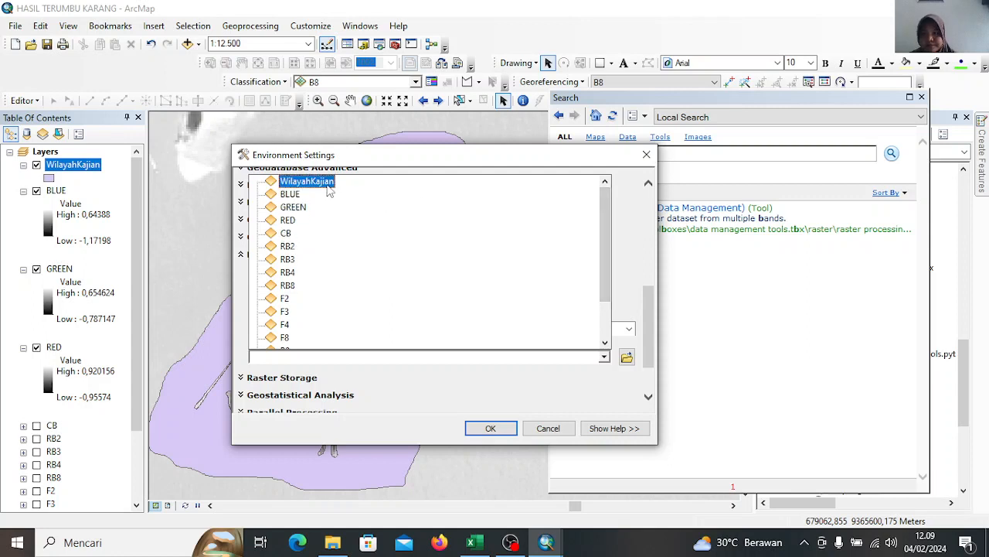
{"action": "left_click", "coordinate": [325, 183]}
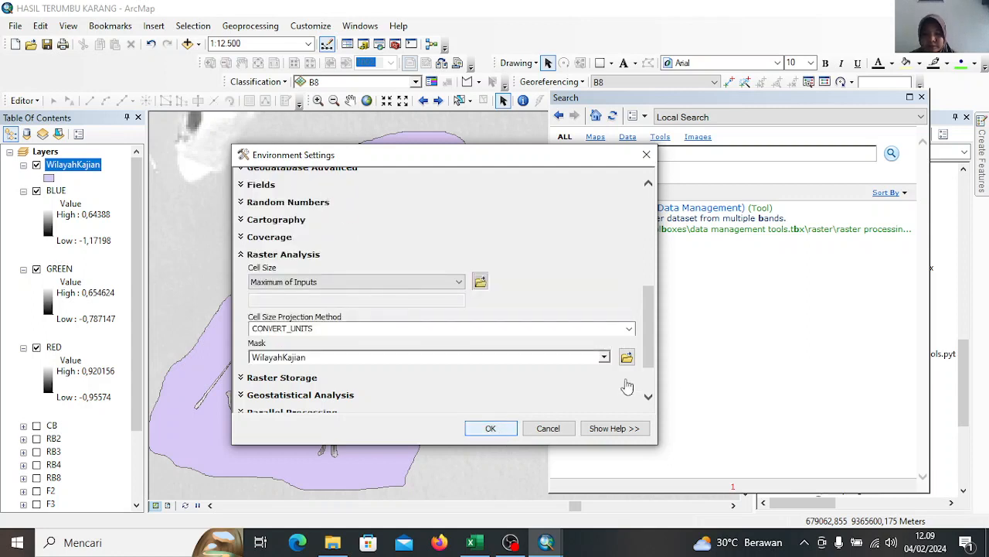
{"action": "scroll", "coordinate": [648, 357], "scroll_direction": "up", "scroll_amount": 10}
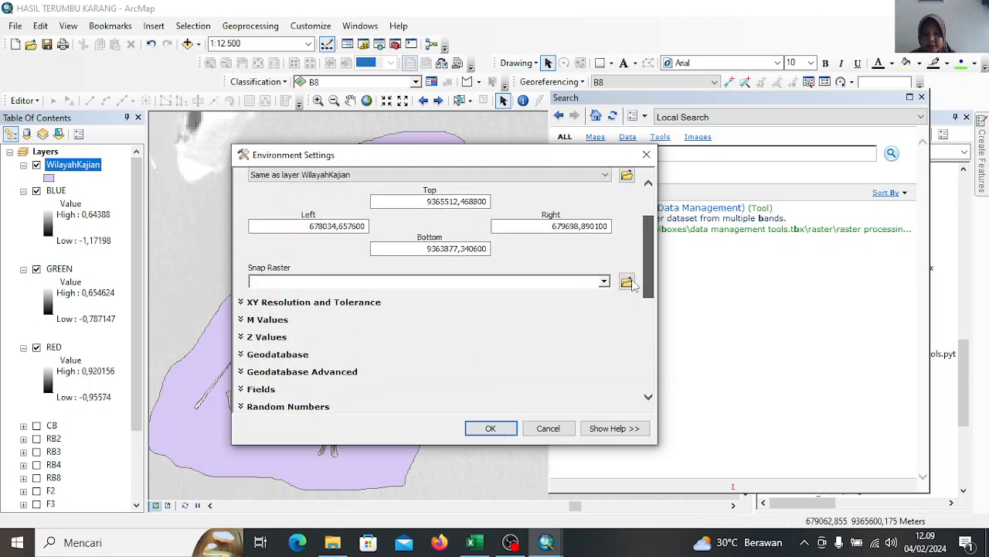
{"action": "scroll", "coordinate": [640, 318], "scroll_direction": "down", "scroll_amount": 10}
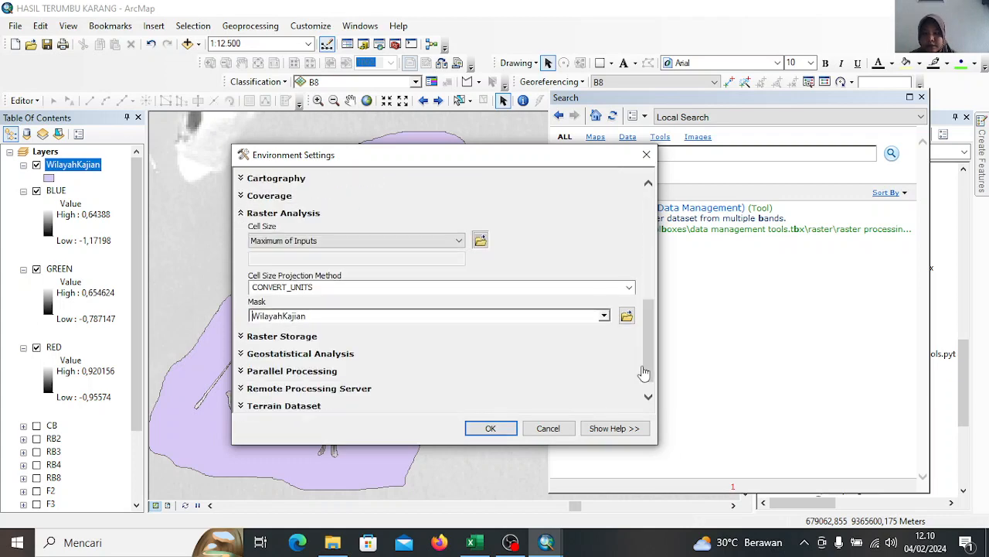
{"action": "left_click", "coordinate": [490, 428]}
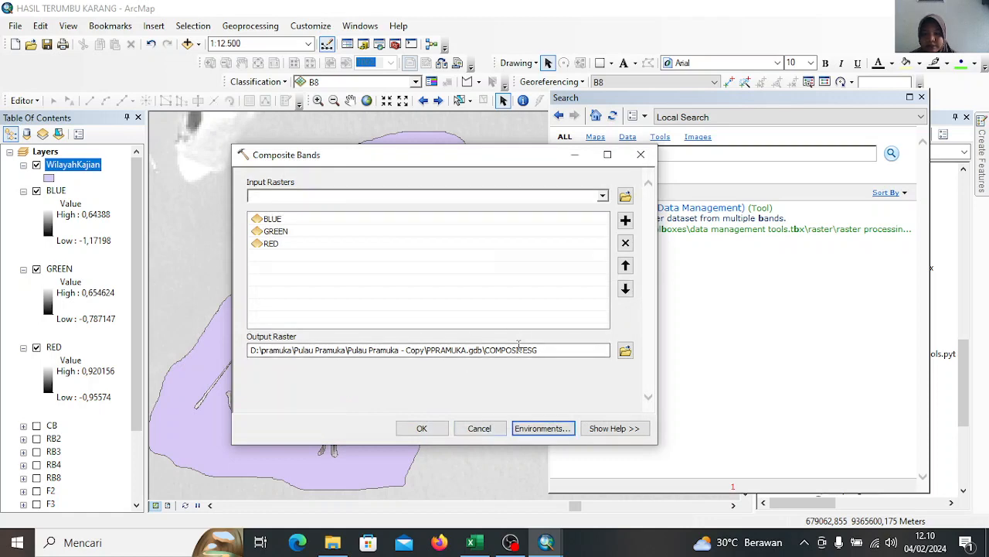
{"action": "left_click", "coordinate": [422, 429]}
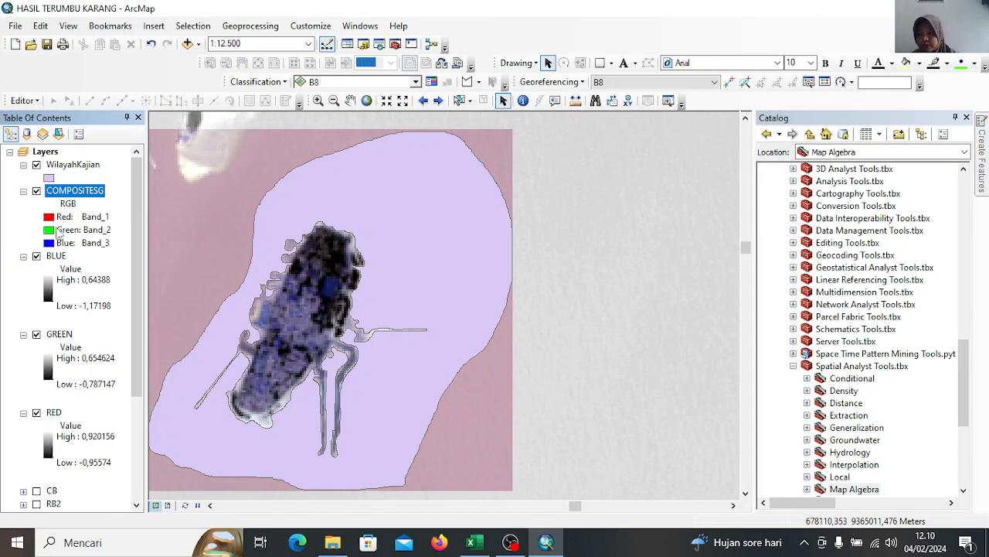
Assign Band_3 to the red channel and Band_1 to the blue channel of the COMPOSITESG layer
{"action": "left_click", "coordinate": [49, 218]}
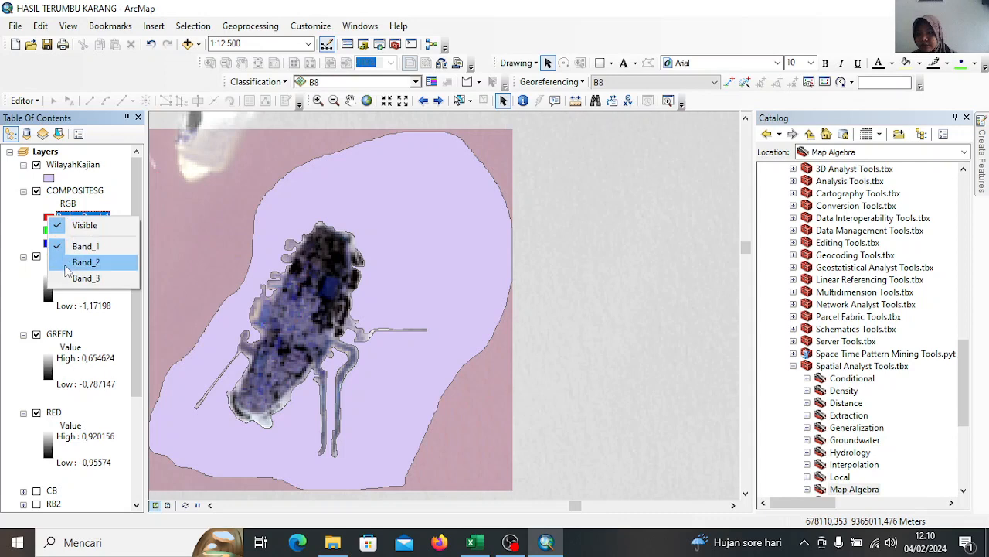
{"action": "left_click", "coordinate": [77, 278]}
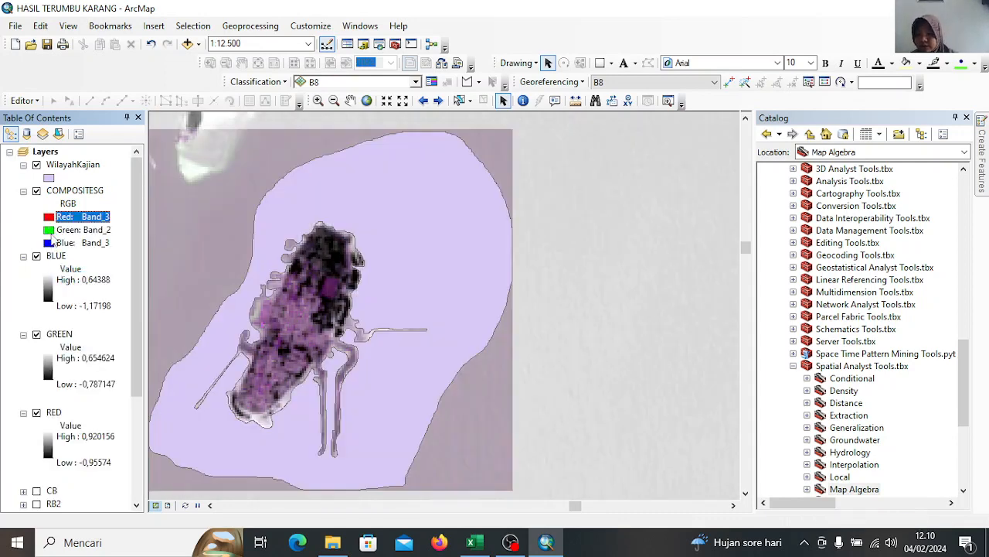
{"action": "left_click", "coordinate": [50, 243]}
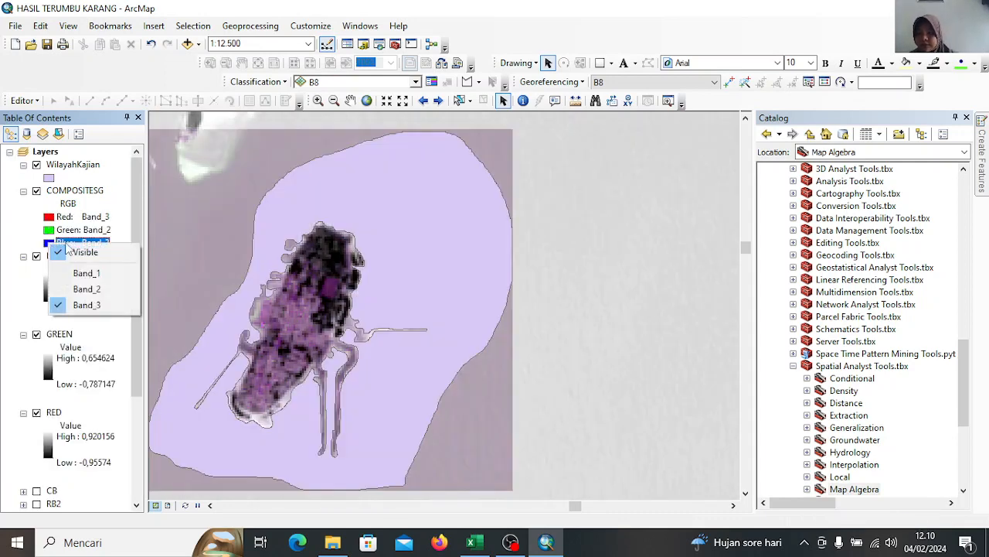
{"action": "left_click", "coordinate": [77, 273]}
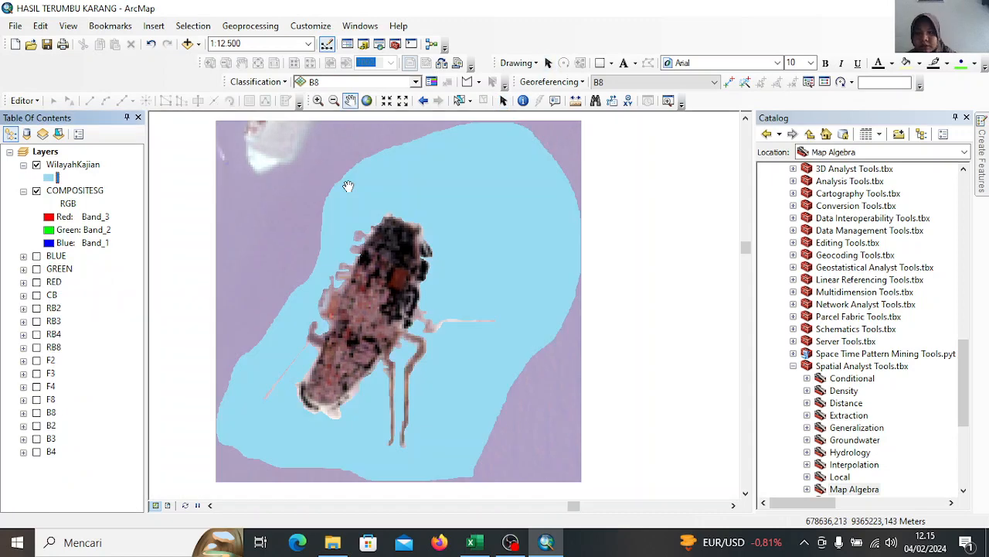
Search the tools for EXTRACT BY MASK and open the Extract by Mask (Spatial Analyst) tool
{"action": "left_click", "coordinate": [380, 45]}
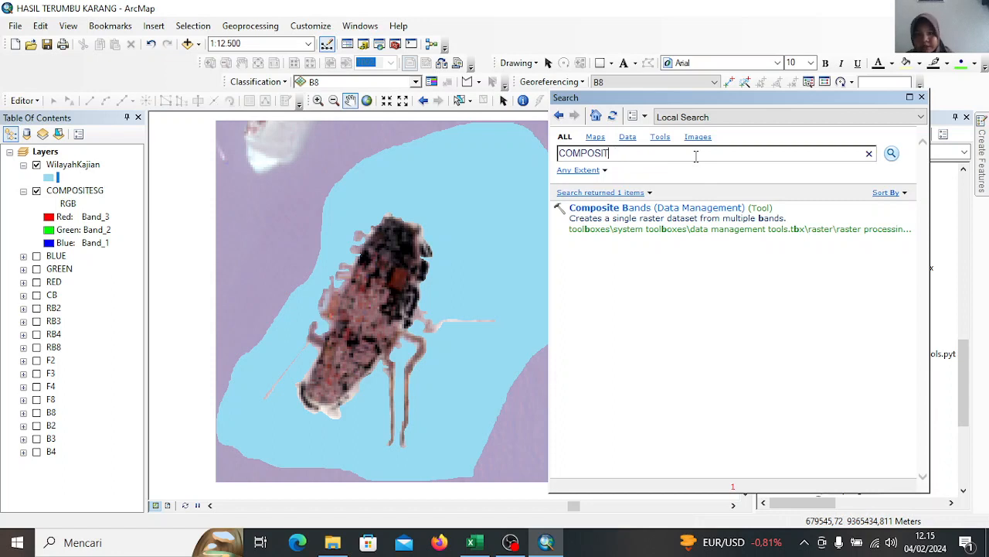
{"action": "key", "text": "BackSpace"}
{"action": "key", "text": "BackSpace"}
{"action": "key", "text": "BackSpace"}
{"action": "key", "text": "BackSpace"}
{"action": "key", "text": "BackSpace"}
{"action": "type", "text": "EXTRACK BY"}
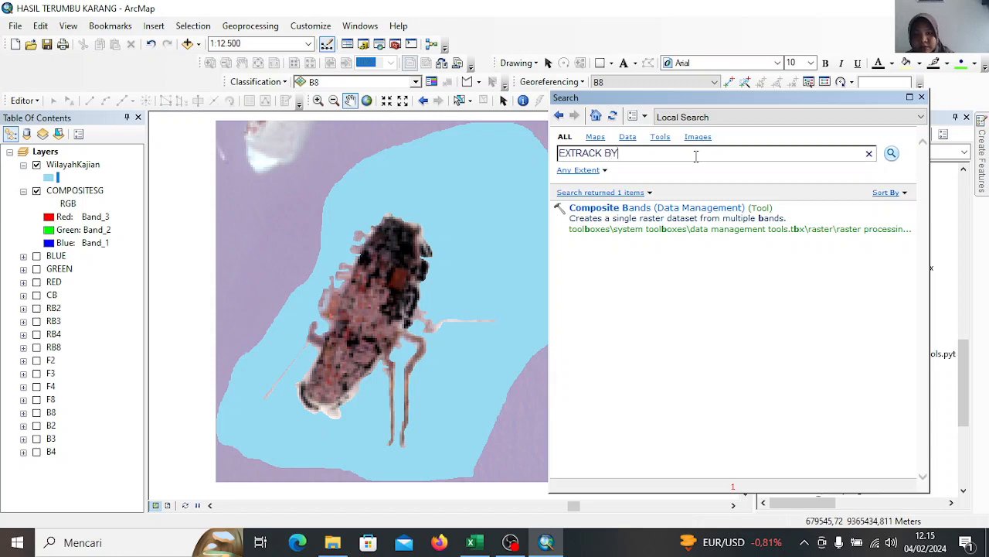
{"action": "type", "text": " MAS"}
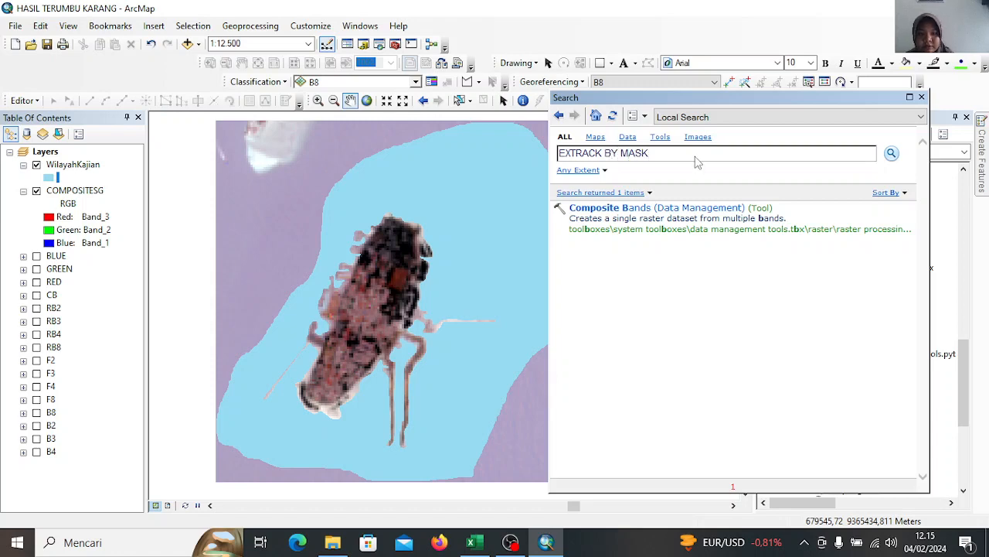
{"action": "type", "text": "K"}
{"action": "key", "text": "Return"}
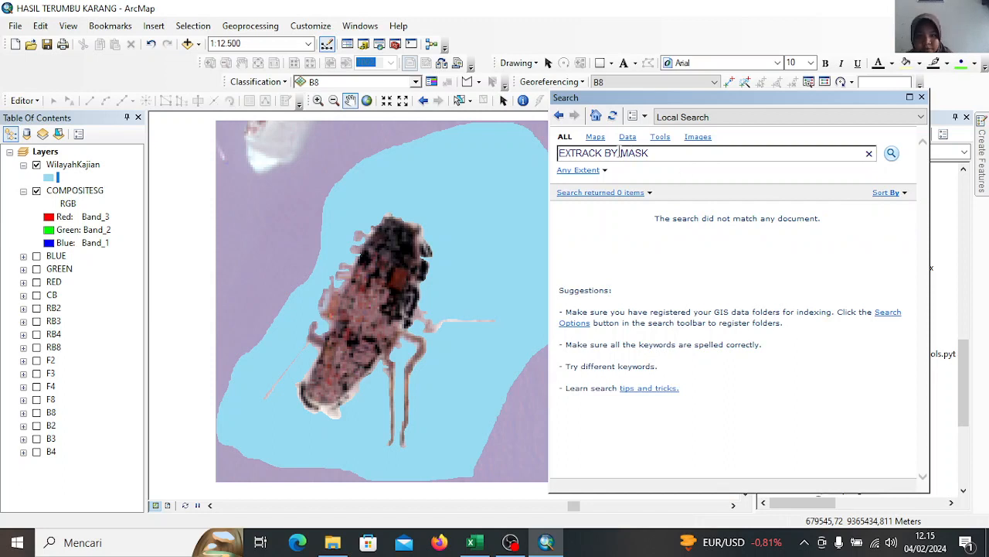
{"action": "left_click", "coordinate": [600, 154]}
{"action": "key", "text": "BackSpace"}
{"action": "type", "text": "T"}
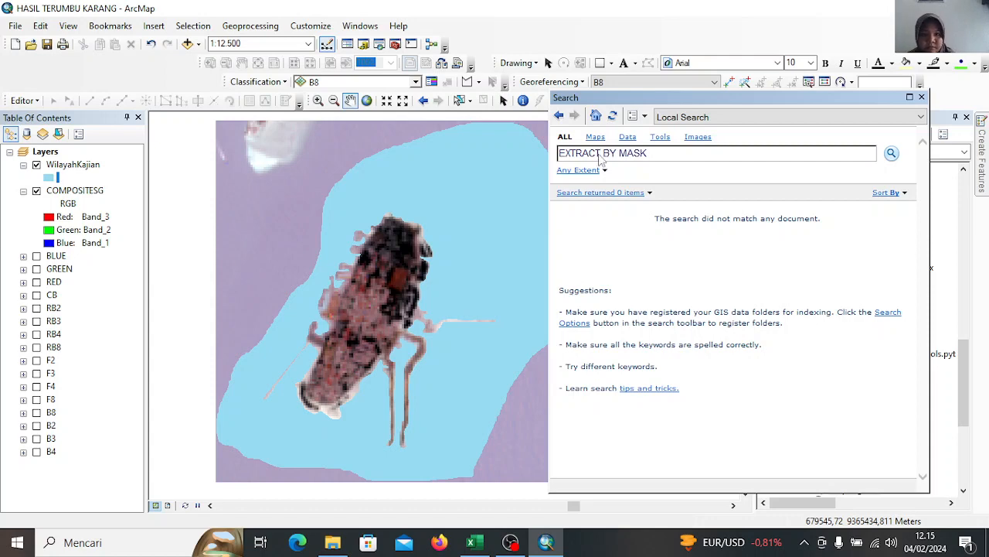
{"action": "key", "text": "Return"}
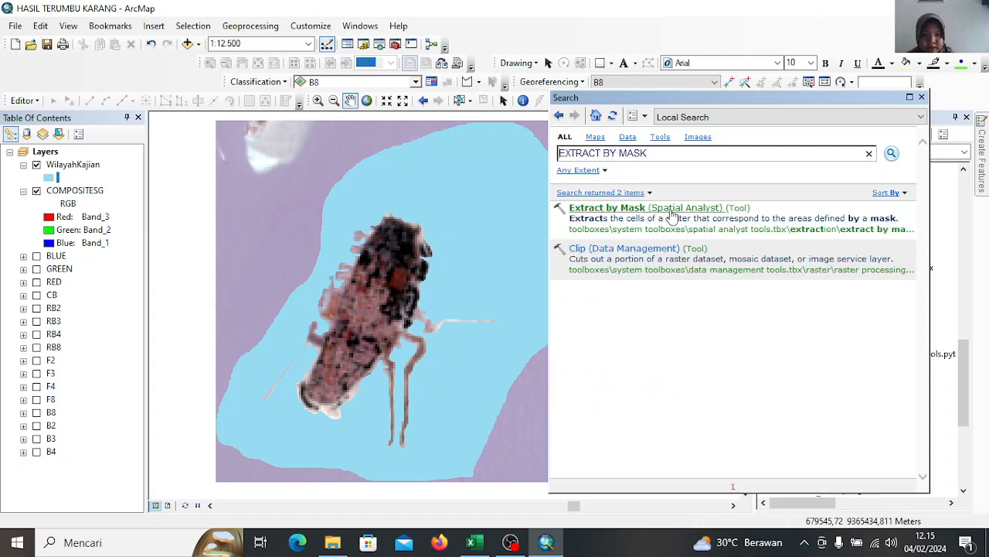
{"action": "left_click", "coordinate": [672, 217]}
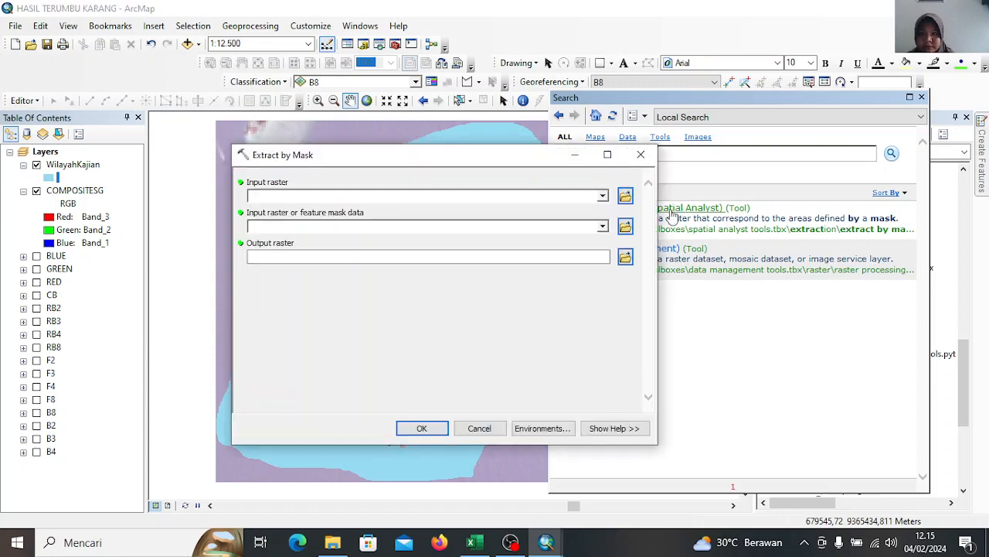
Set COMPOSITESG as the input raster and WilayahKajian as the feature mask data
{"action": "left_click", "coordinate": [602, 196]}
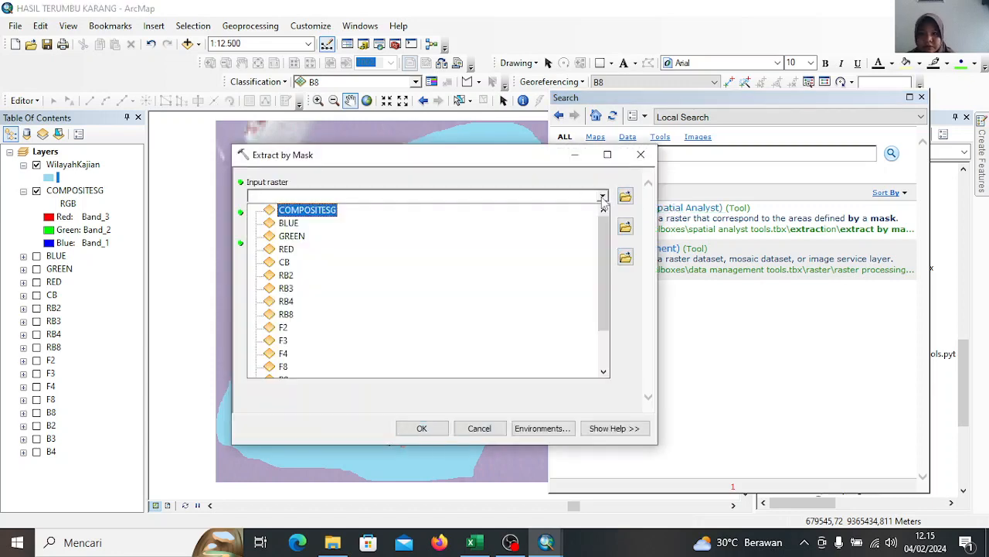
{"action": "left_click", "coordinate": [322, 211]}
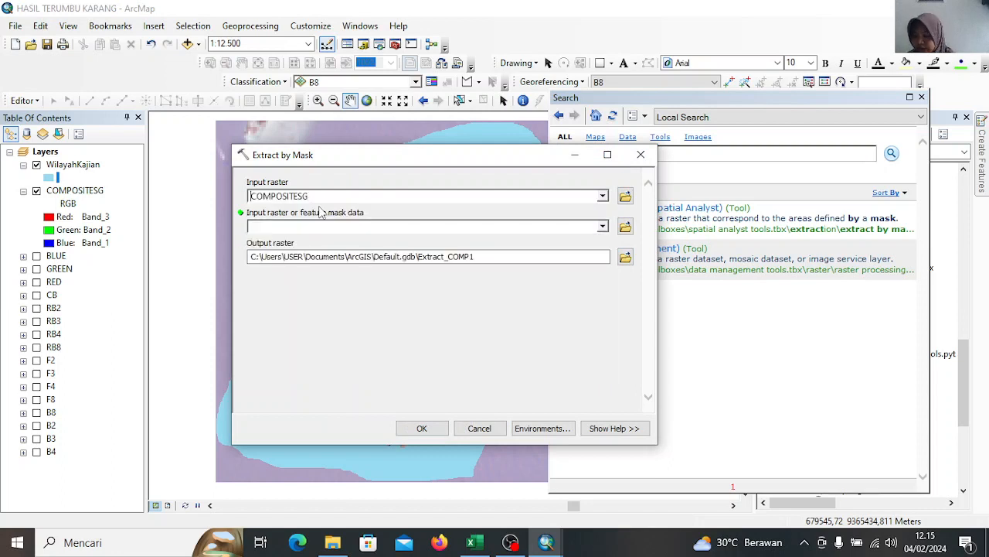
{"action": "left_click", "coordinate": [602, 227]}
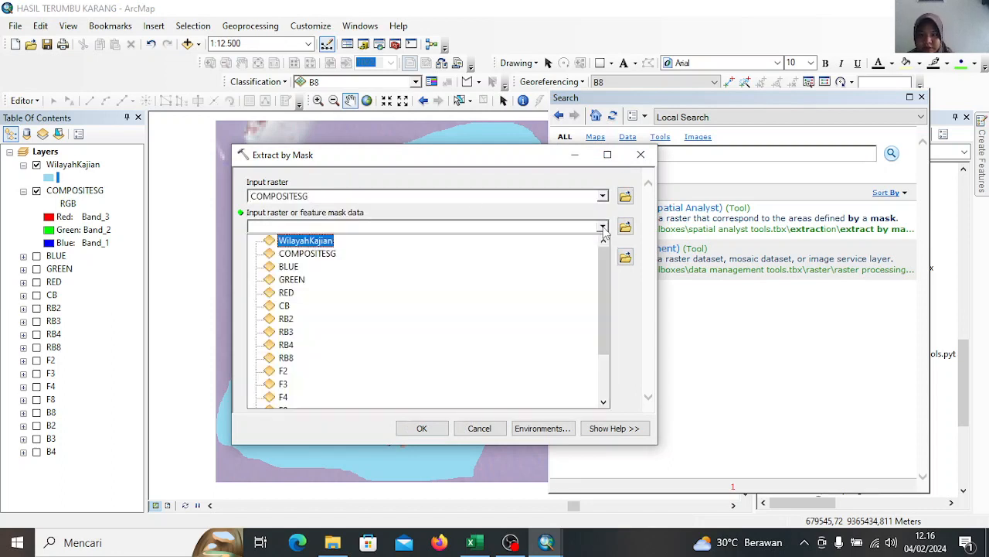
{"action": "left_click", "coordinate": [323, 240]}
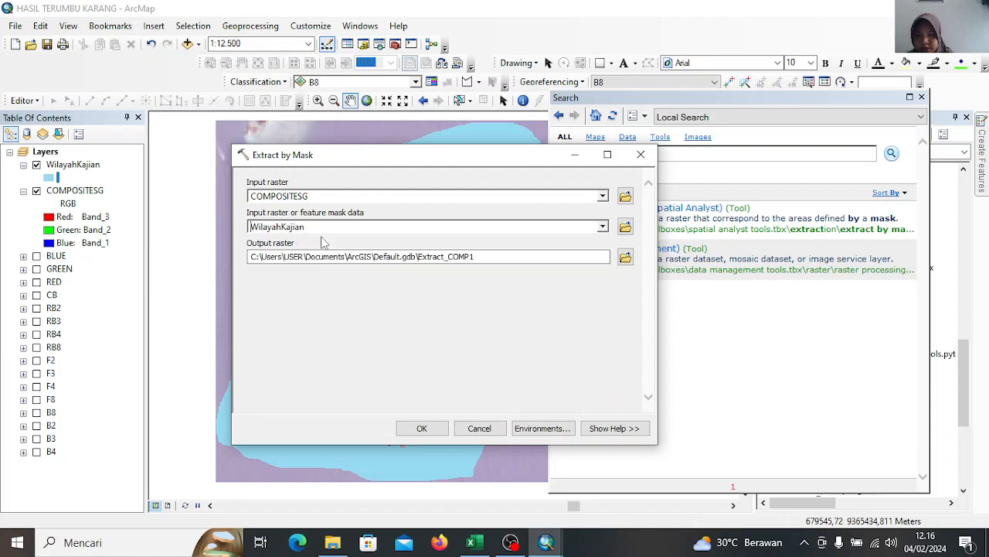
Save the output raster as PULAUPRAMUKA in PPRAMUKA.gdb and run Extract by Mask
{"action": "left_click", "coordinate": [626, 257]}
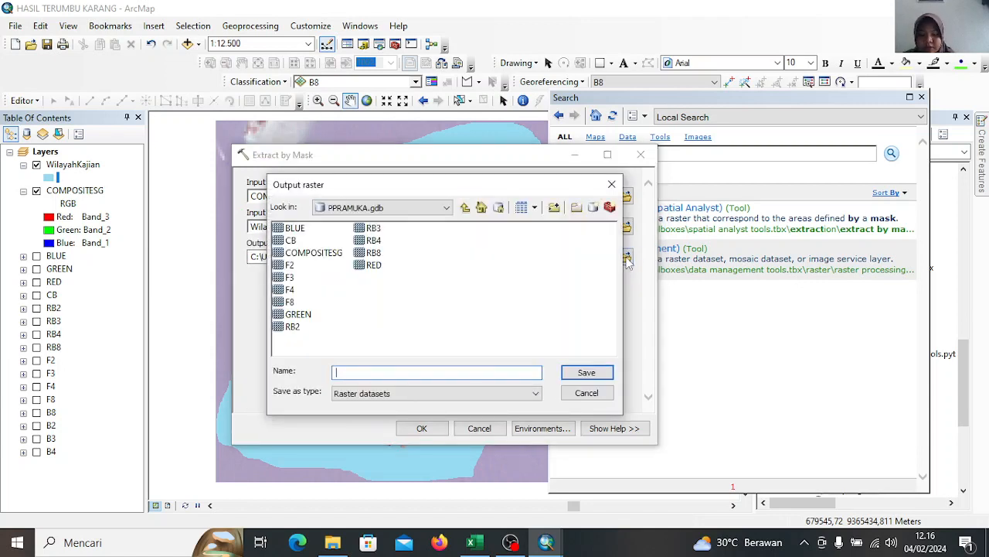
{"action": "type", "text": "PULAUPRAMUKA"}
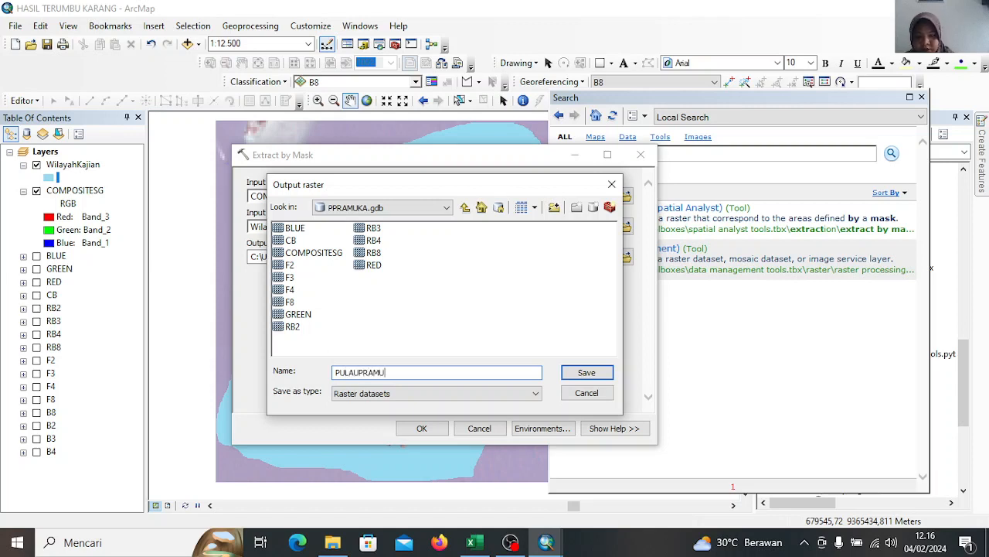
{"action": "left_click", "coordinate": [585, 374]}
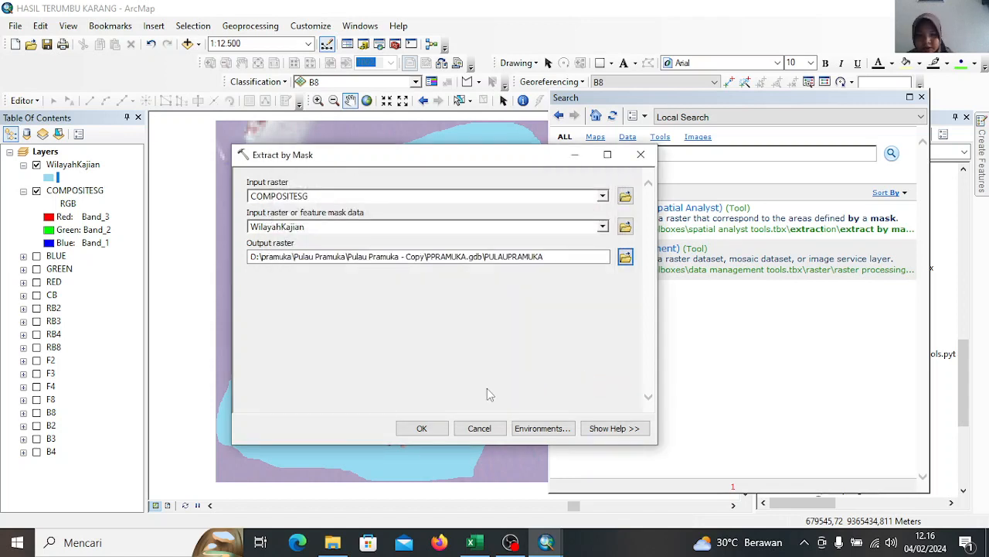
{"action": "left_click", "coordinate": [417, 429]}
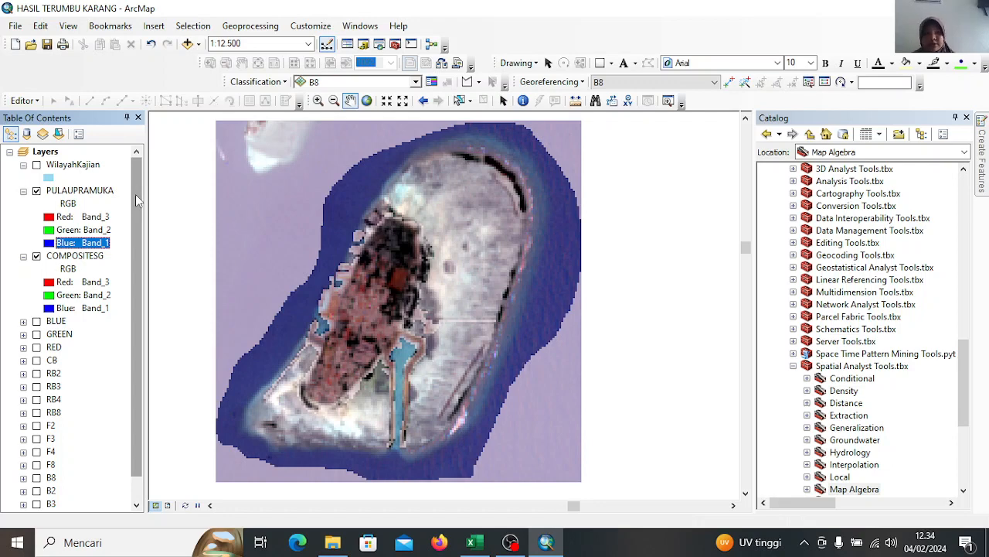
Open the choice of new item types for the SHP folder inside Pulau Pramuka - Copy
{"action": "scroll", "coordinate": [827, 255], "scroll_direction": "up", "scroll_amount": 8}
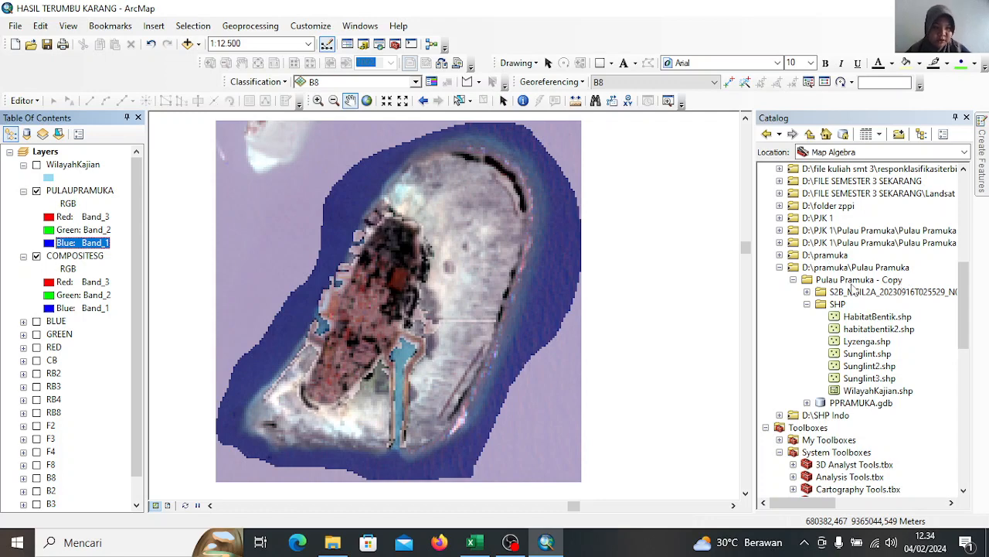
{"action": "left_click", "coordinate": [838, 305]}
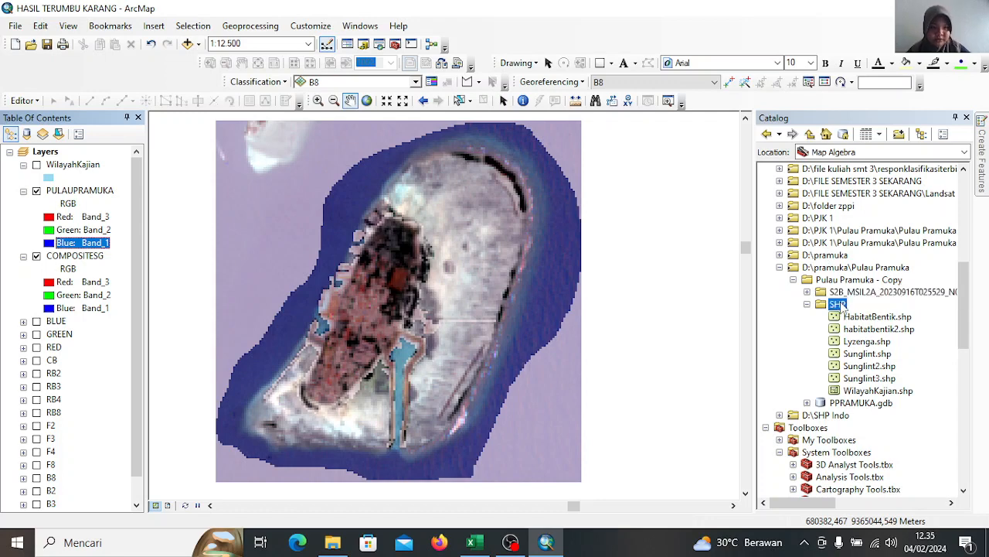
{"action": "right_click", "coordinate": [841, 305]}
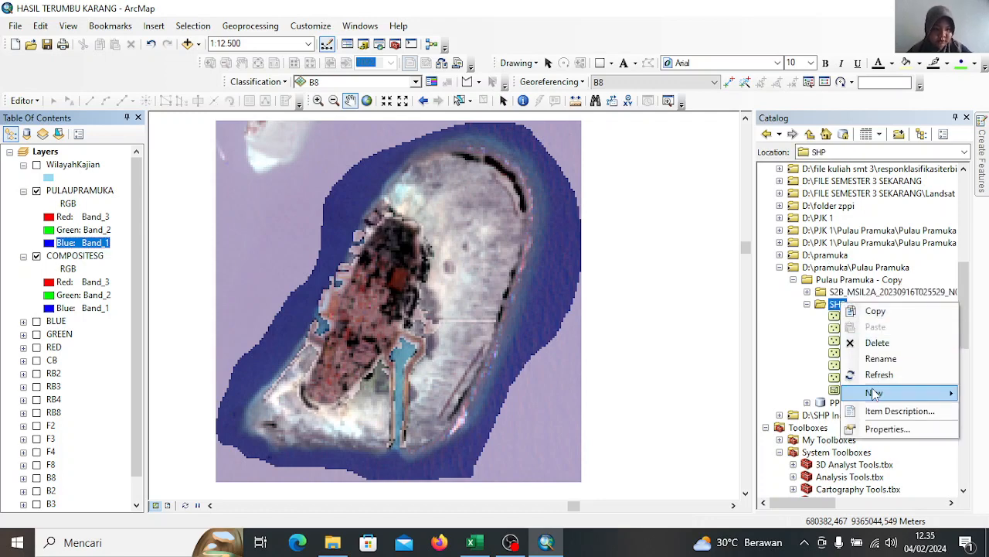
{"action": "mouse_move", "coordinate": [861, 393]}
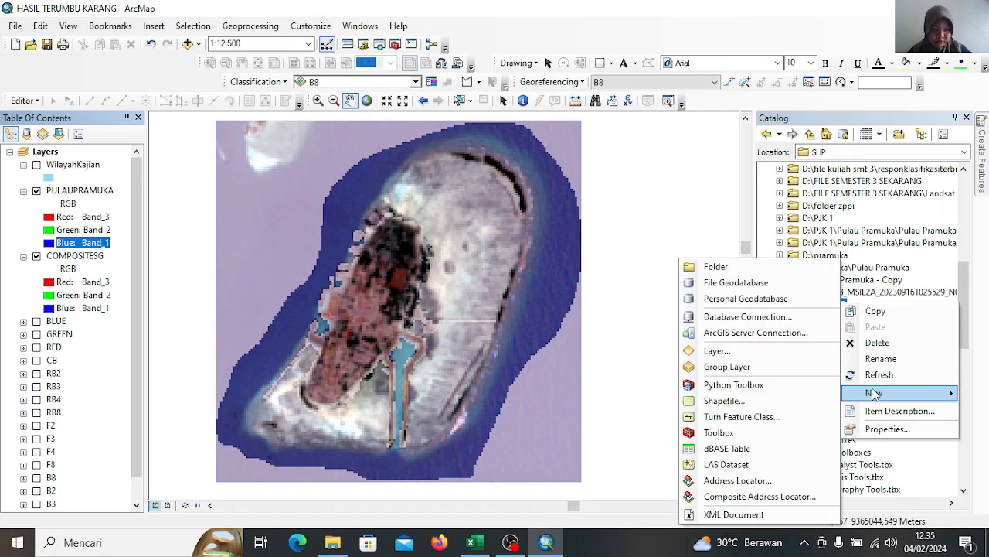
Create a point shapefile named Lyzenga in the SHP folder with the WGS 1984 UTM Zone 48S coordinate system
{"action": "left_click", "coordinate": [805, 400]}
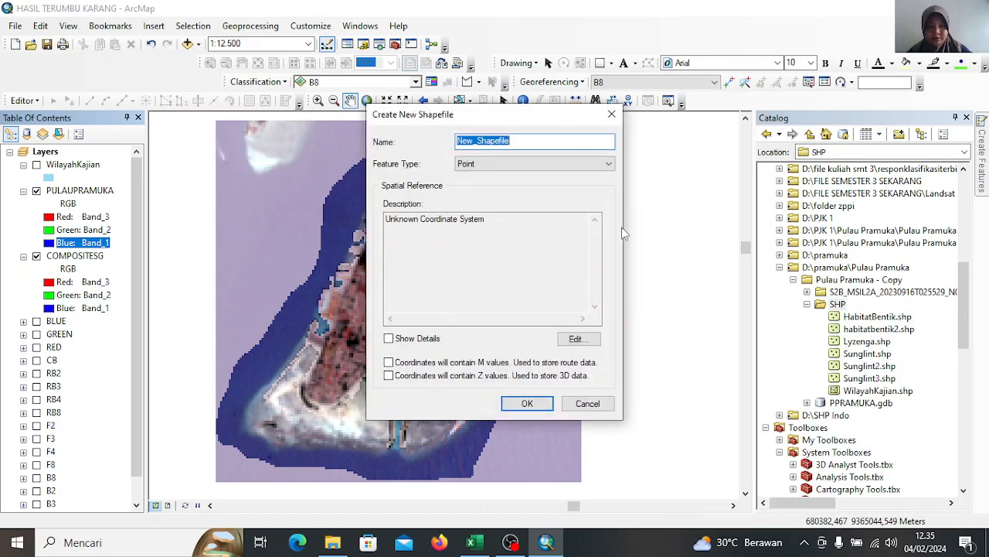
{"action": "left_click", "coordinate": [557, 141]}
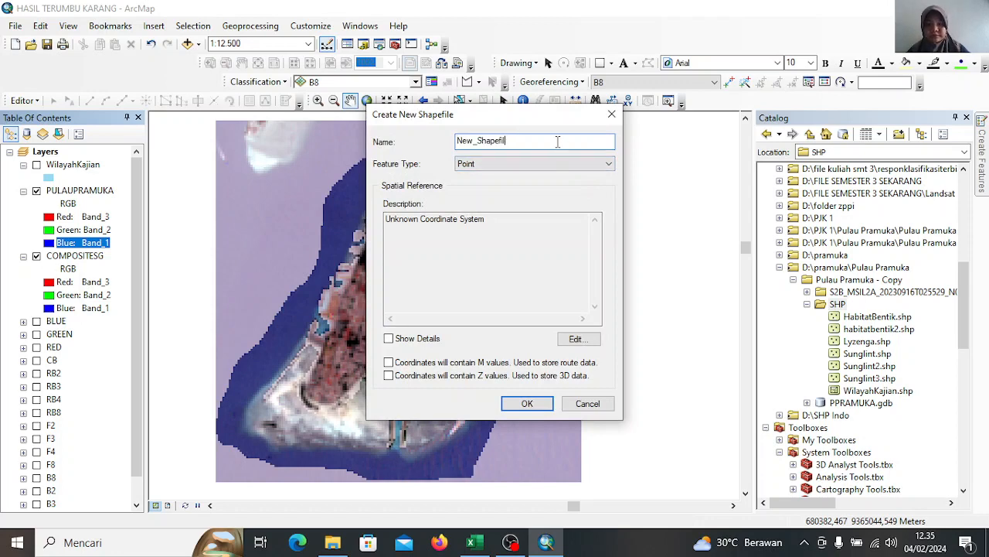
{"action": "key", "text": "BackSpace"}
{"action": "key", "text": "BackSpace"}
{"action": "key", "text": "BackSpace"}
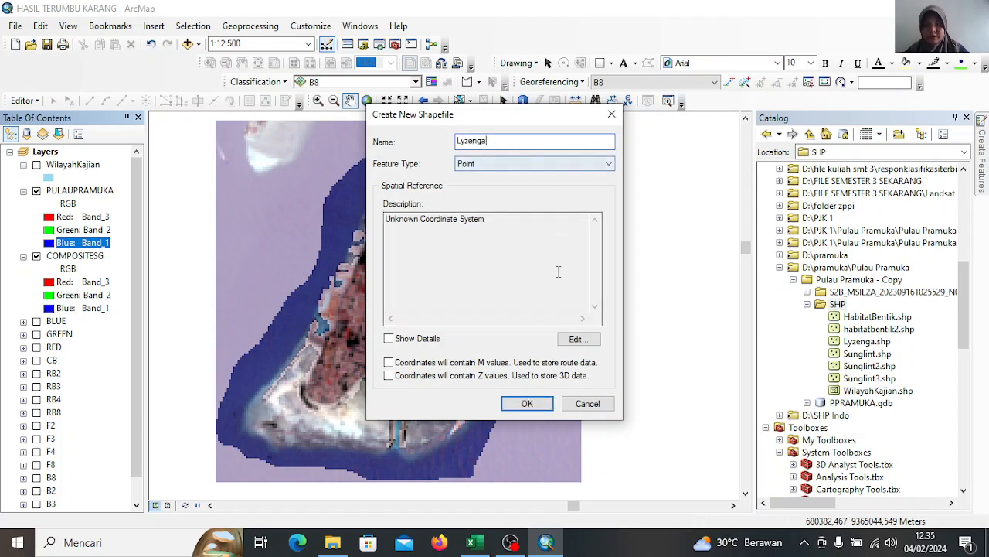
{"action": "left_click", "coordinate": [572, 339]}
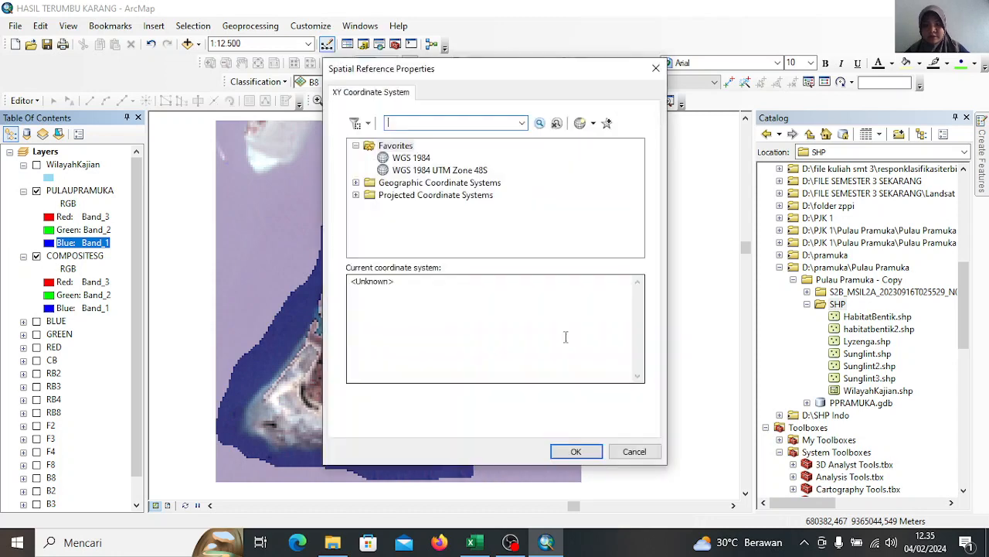
{"action": "left_click", "coordinate": [485, 170]}
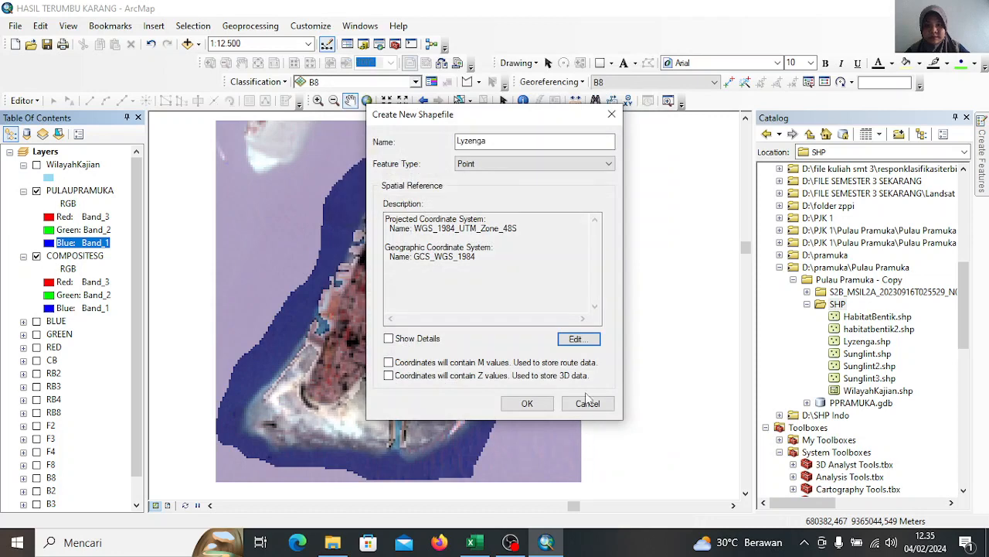
{"action": "left_click", "coordinate": [526, 403]}
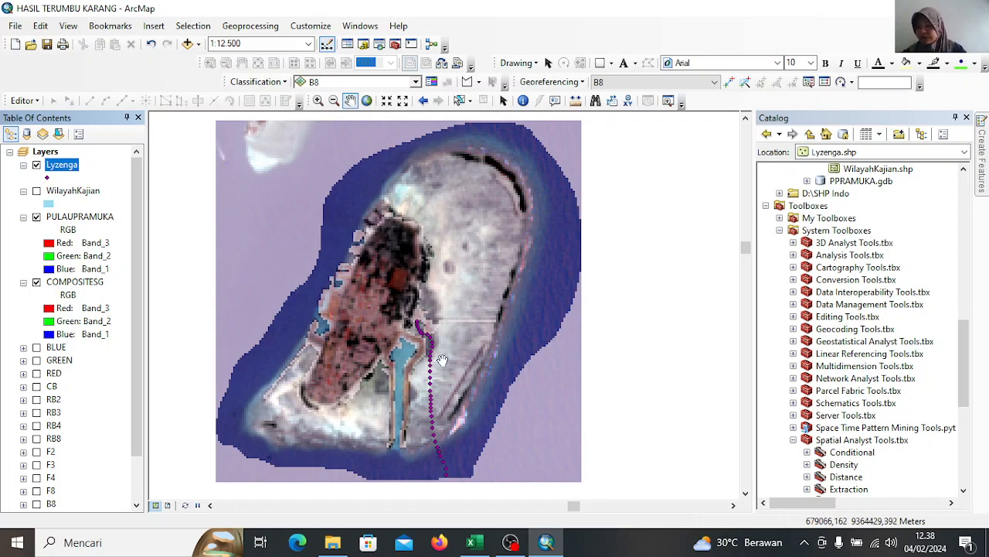
Search the local tools for "EXTRACt multi value"
{"action": "left_click", "coordinate": [379, 44]}
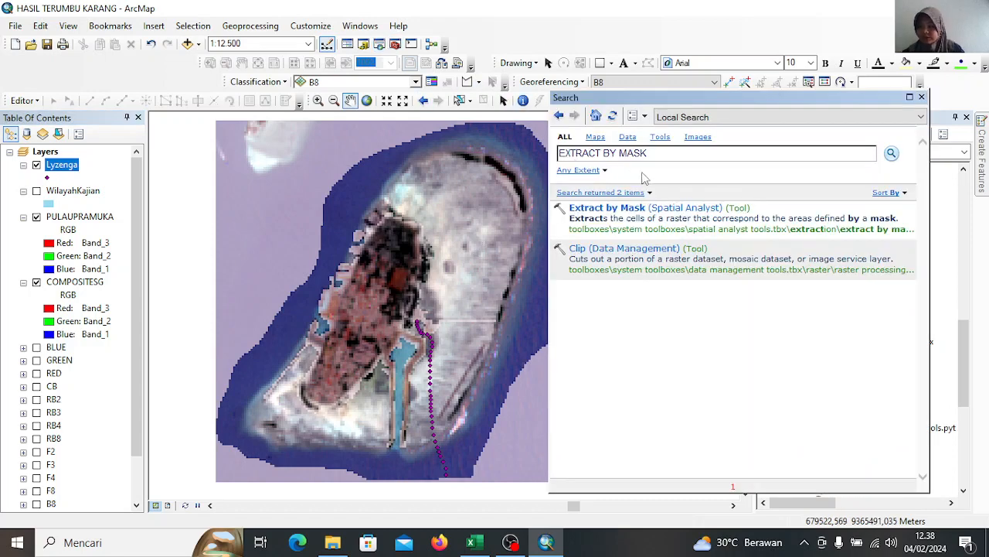
{"action": "left_click", "coordinate": [663, 155]}
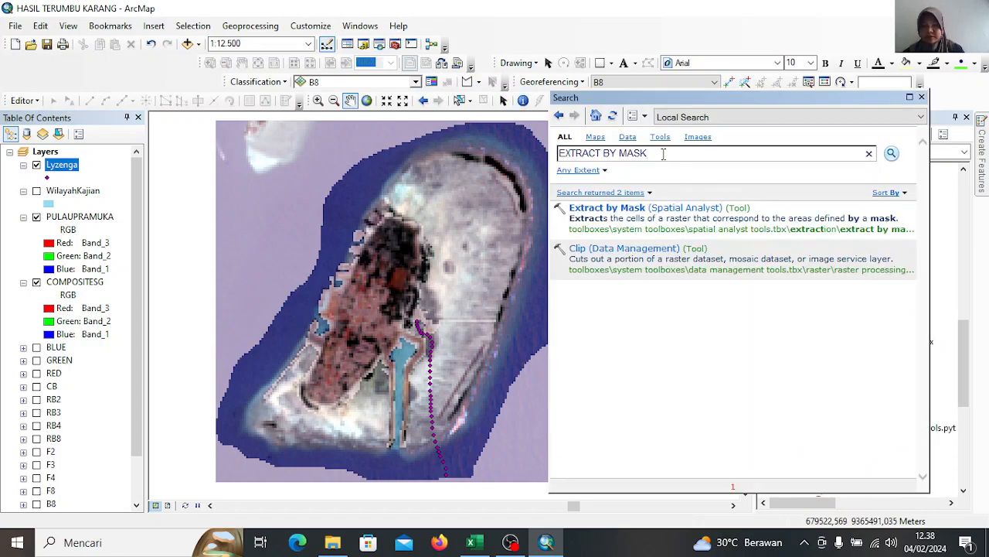
{"action": "key", "text": "BackSpace"}
{"action": "key", "text": "BackSpace"}
{"action": "key", "text": "BackSpace"}
{"action": "key", "text": "BackSpace"}
{"action": "key", "text": "BackSpace"}
{"action": "key", "text": "BackSpace"}
{"action": "key", "text": "BackSpace"}
{"action": "key", "text": "BackSpace"}
{"action": "key", "text": "BackSpace"}
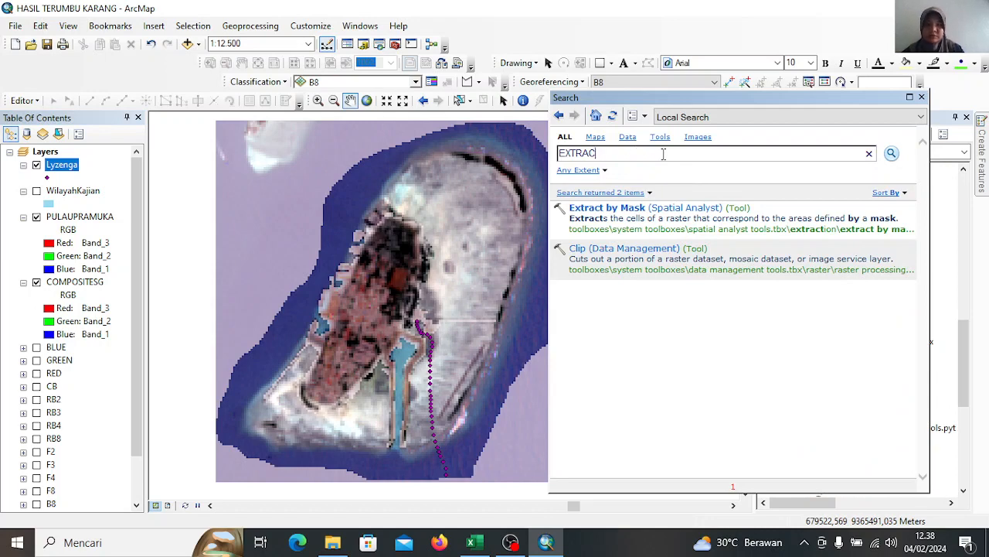
{"action": "type", "text": "t mu"}
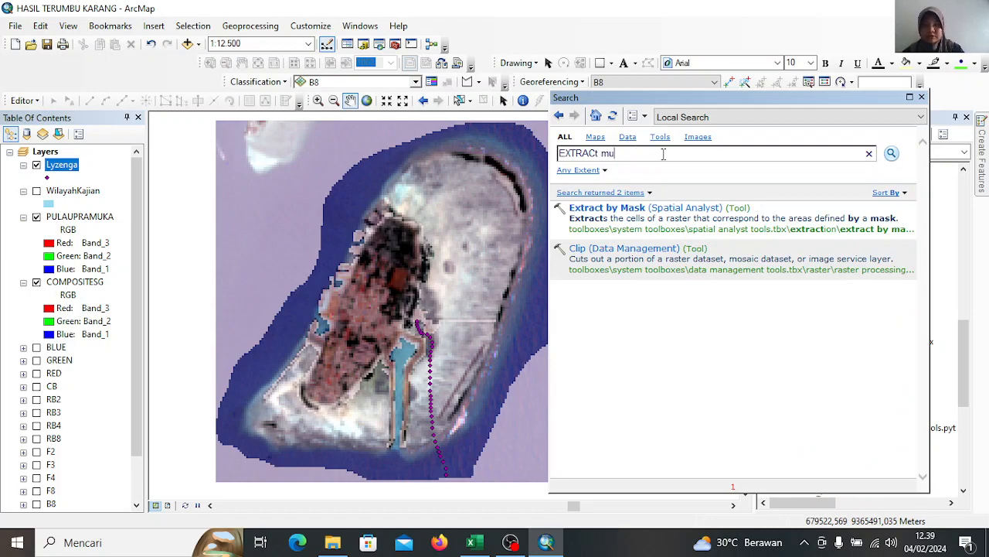
{"action": "type", "text": "lti value"}
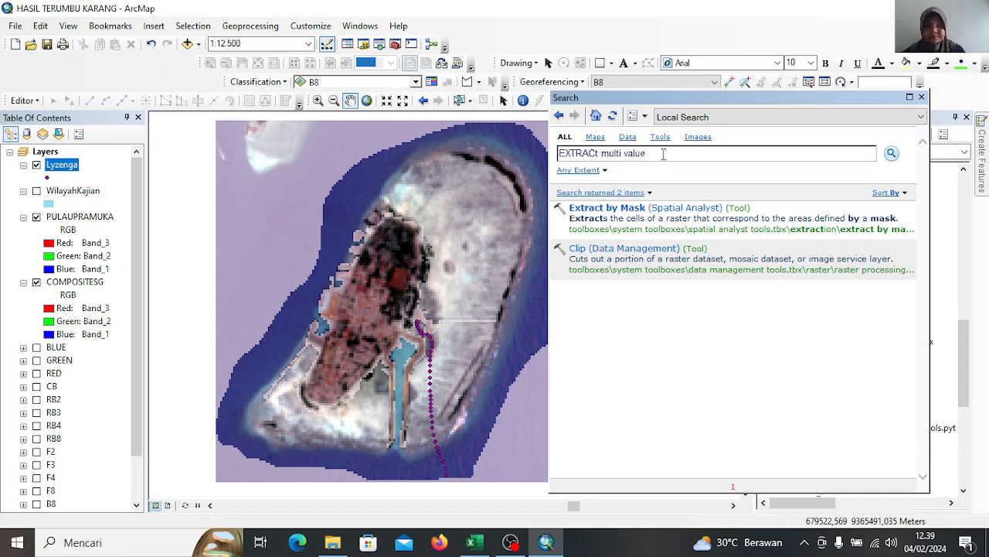
{"action": "key", "text": "Return"}
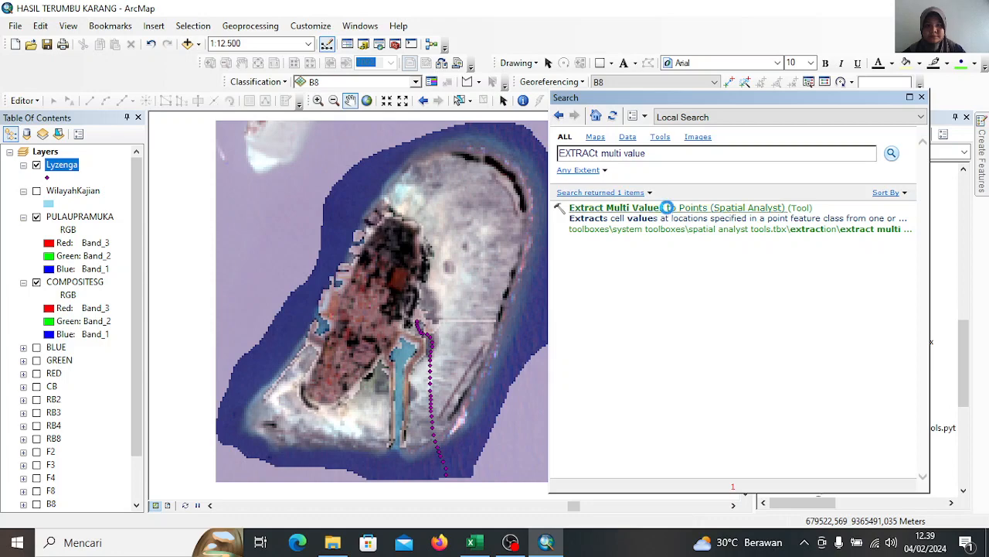
Run Extract Multi Values to Points with Lyzenga as the point features and PULAUPRAMUKA as the input raster
{"action": "left_click", "coordinate": [666, 208]}
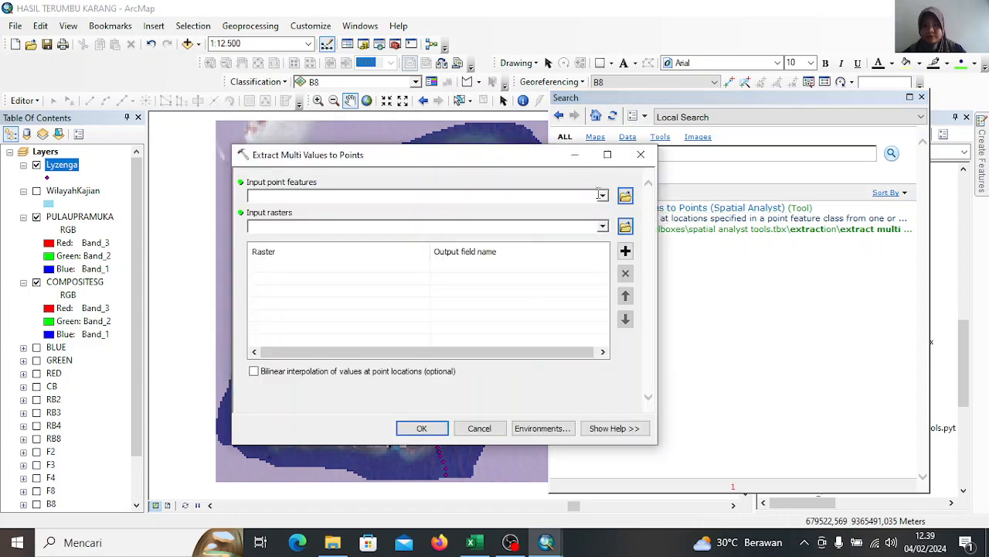
{"action": "left_click", "coordinate": [602, 196]}
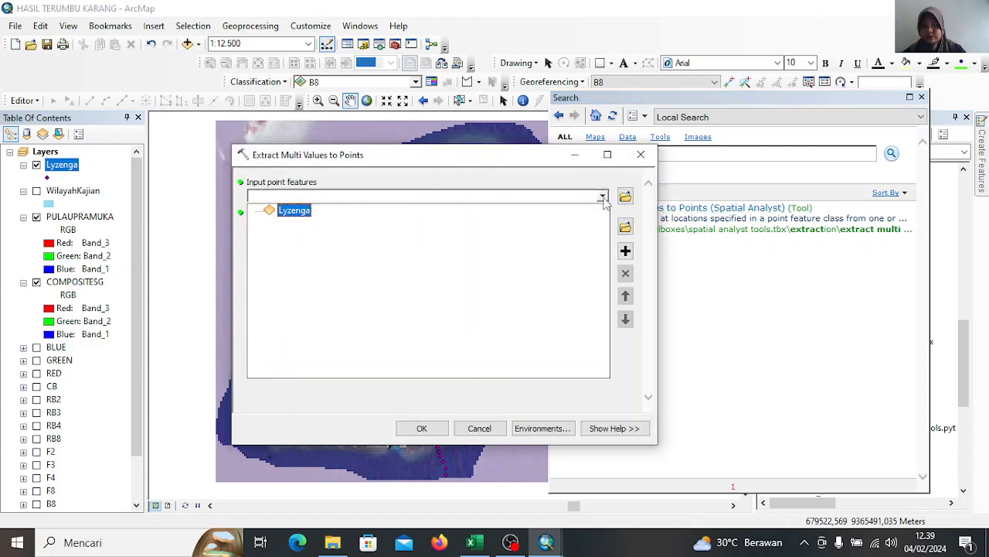
{"action": "left_click", "coordinate": [300, 213]}
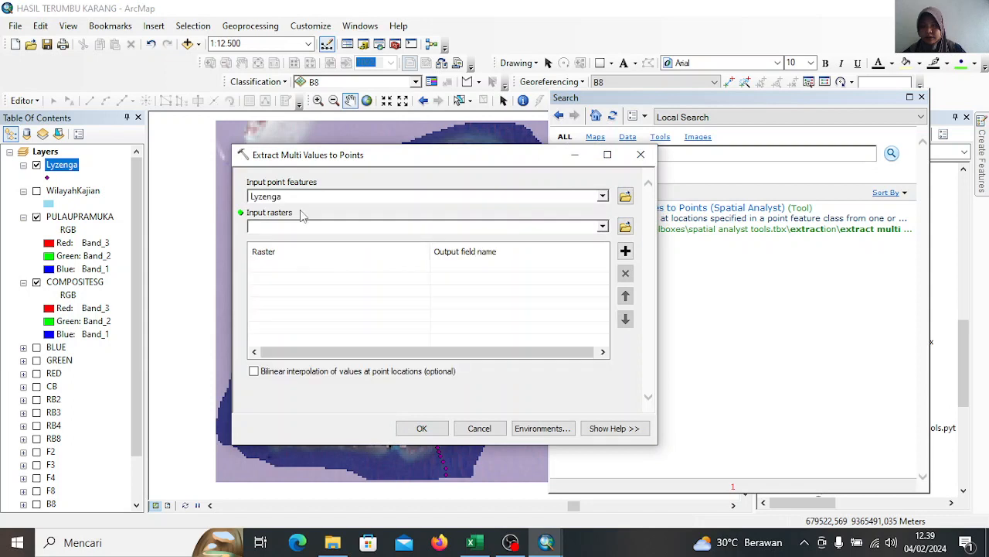
{"action": "left_click", "coordinate": [603, 227]}
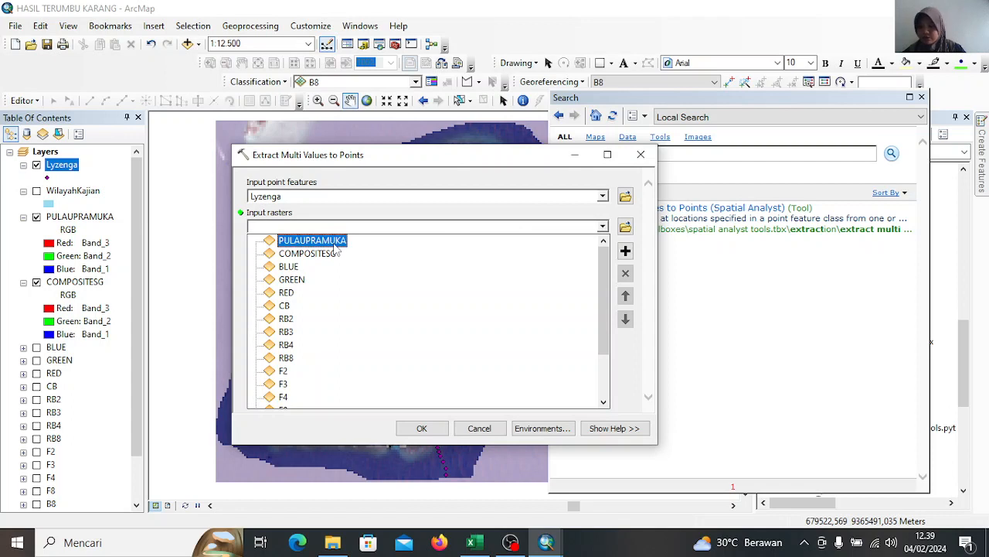
{"action": "left_click", "coordinate": [338, 242]}
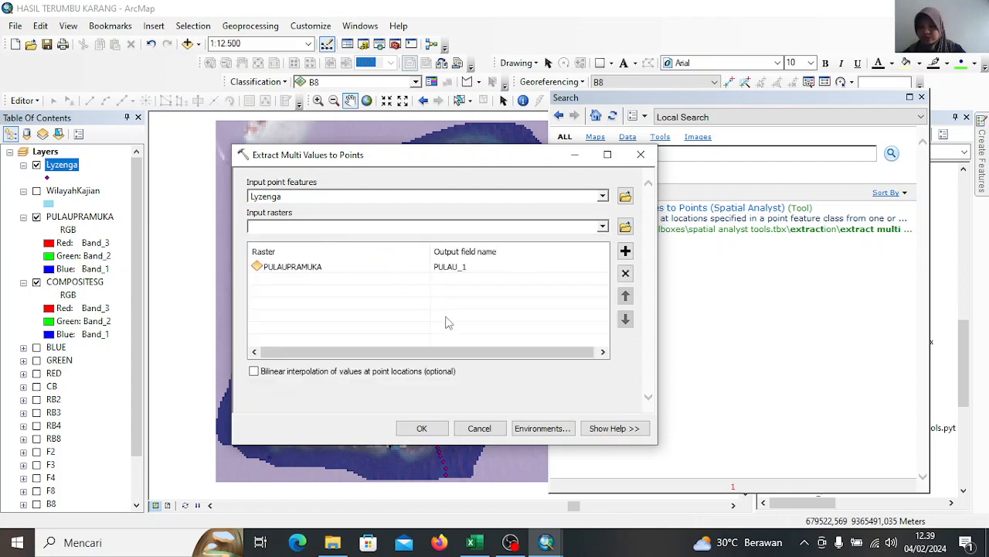
{"action": "left_click", "coordinate": [422, 430]}
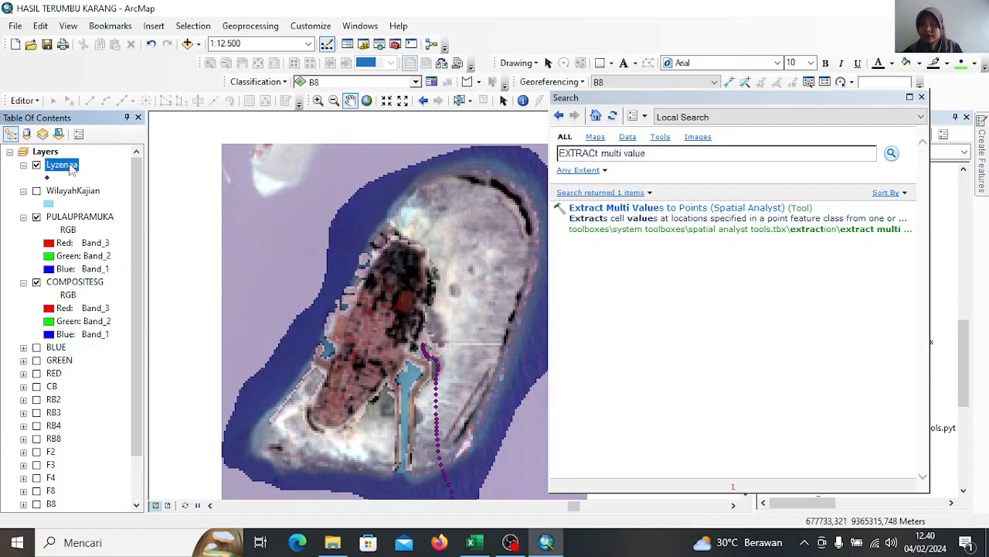
Review the extracted band values in the Lyzenga attribute table, close it, and remove the Lyzenga layer from the map
{"action": "right_click", "coordinate": [69, 165]}
{"action": "left_click", "coordinate": [116, 206]}
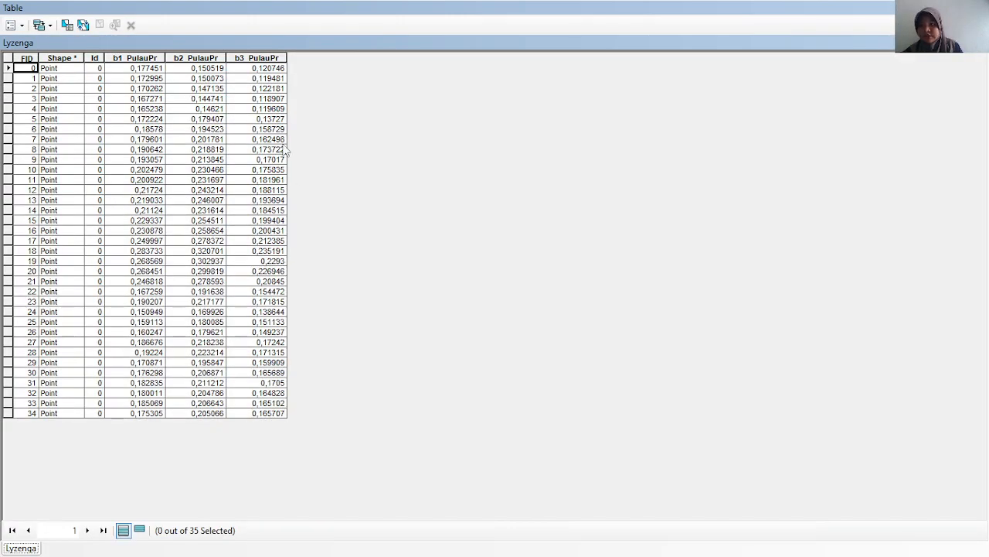
{"action": "left_click", "coordinate": [982, 44]}
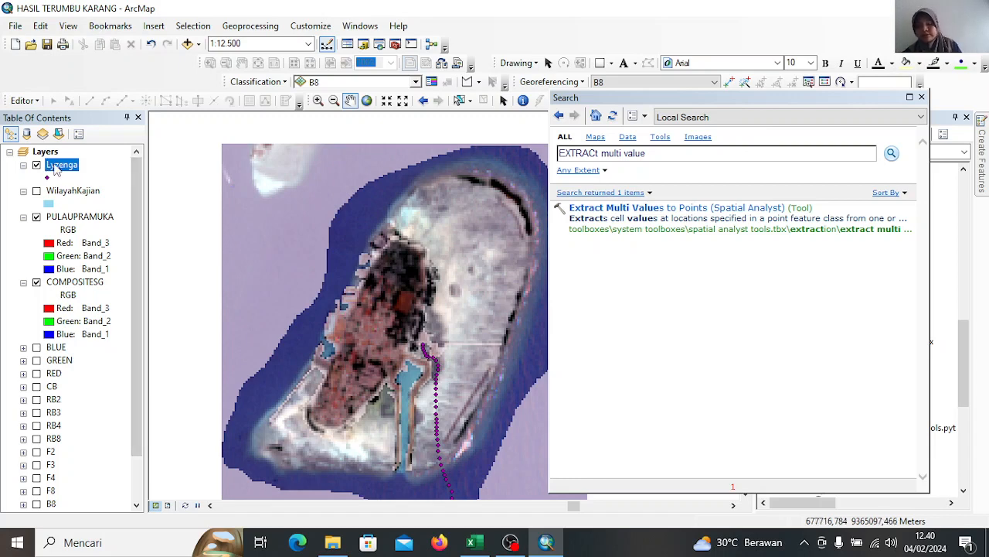
{"action": "right_click", "coordinate": [55, 170]}
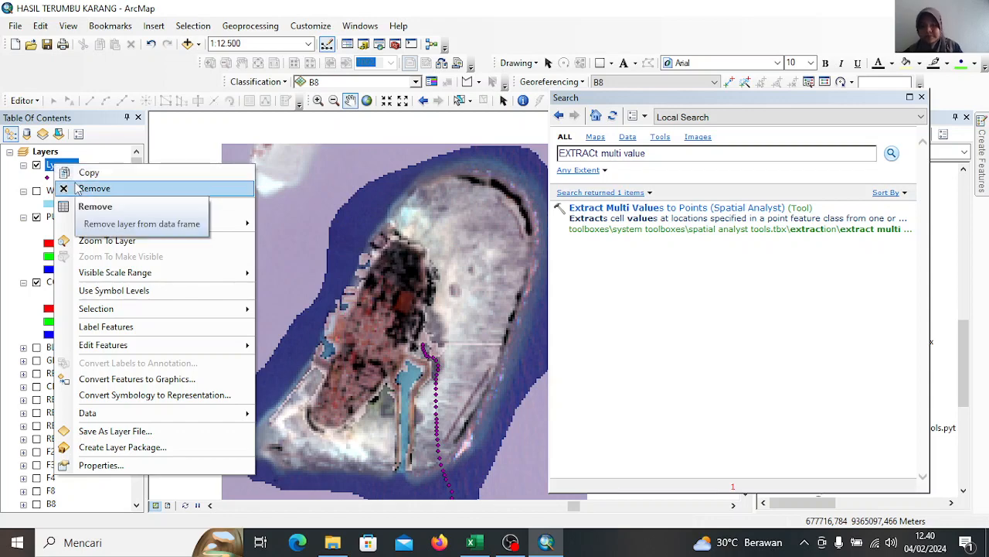
{"action": "left_click", "coordinate": [77, 189]}
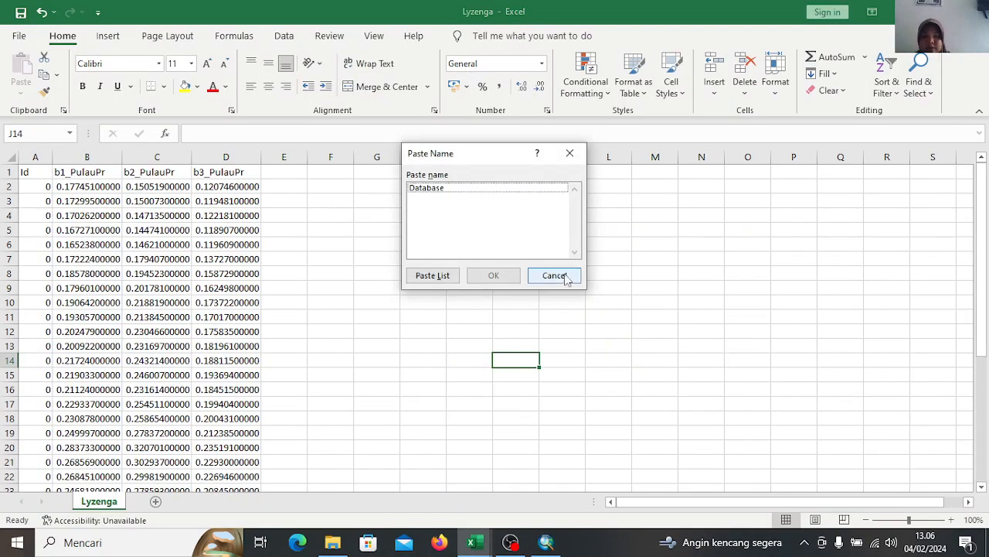
In Excel's Lyzenga sheet, rename headers B1:D1 to blue, green and red, and add (ln) blue, (ln) green and (ln) red in E1:G1
{"action": "left_click", "coordinate": [557, 274]}
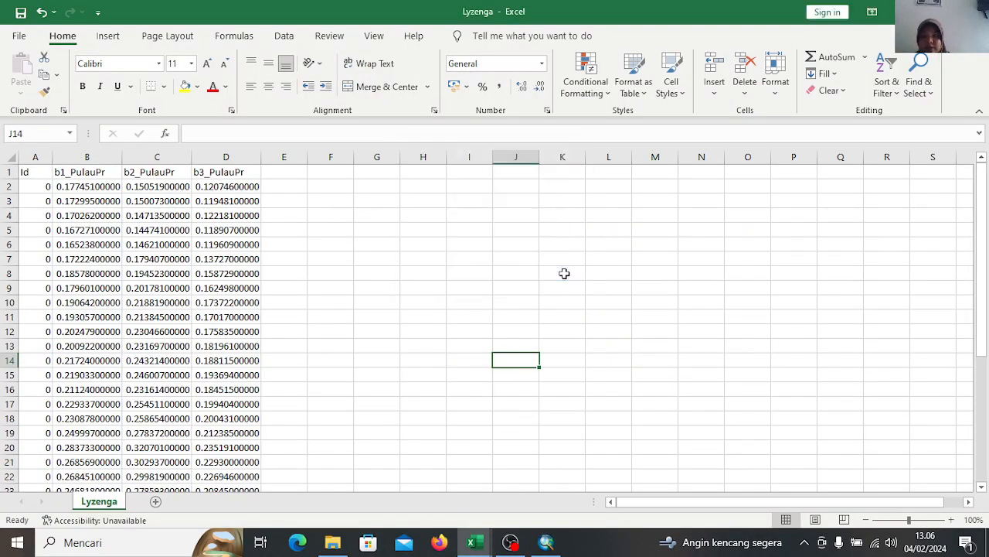
{"action": "left_click", "coordinate": [90, 176]}
{"action": "left_click", "coordinate": [145, 177]}
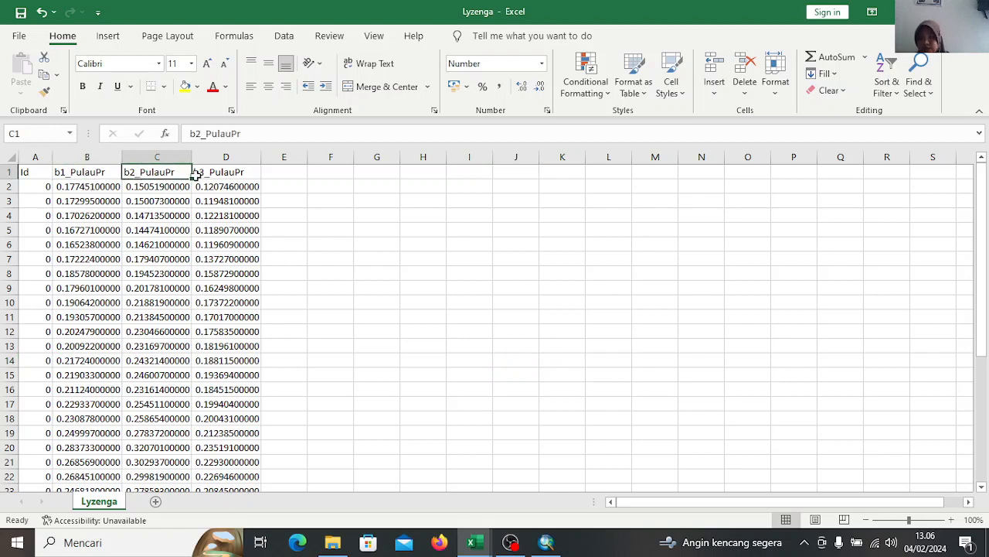
{"action": "left_click", "coordinate": [200, 175]}
{"action": "left_click", "coordinate": [279, 172]}
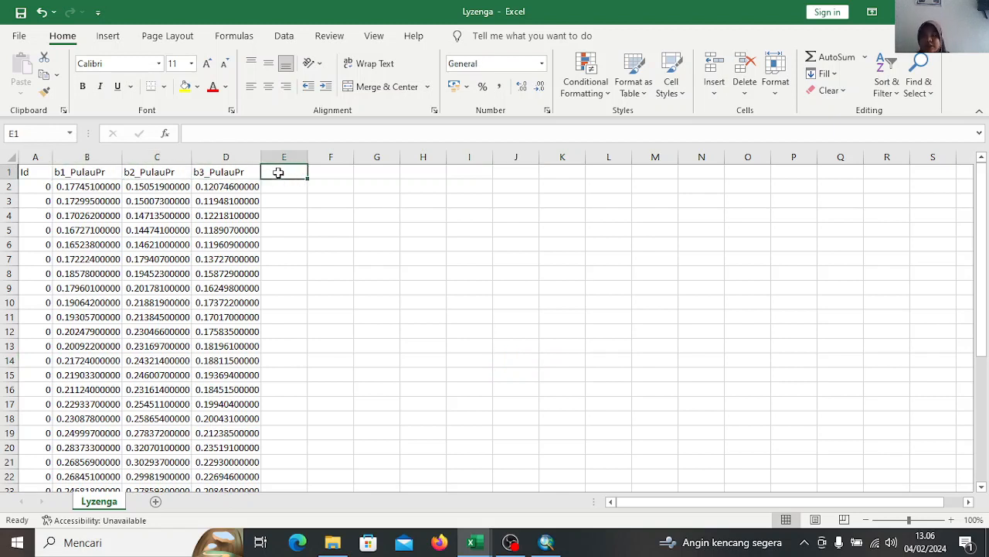
{"action": "left_click", "coordinate": [327, 172]}
{"action": "left_click", "coordinate": [391, 175]}
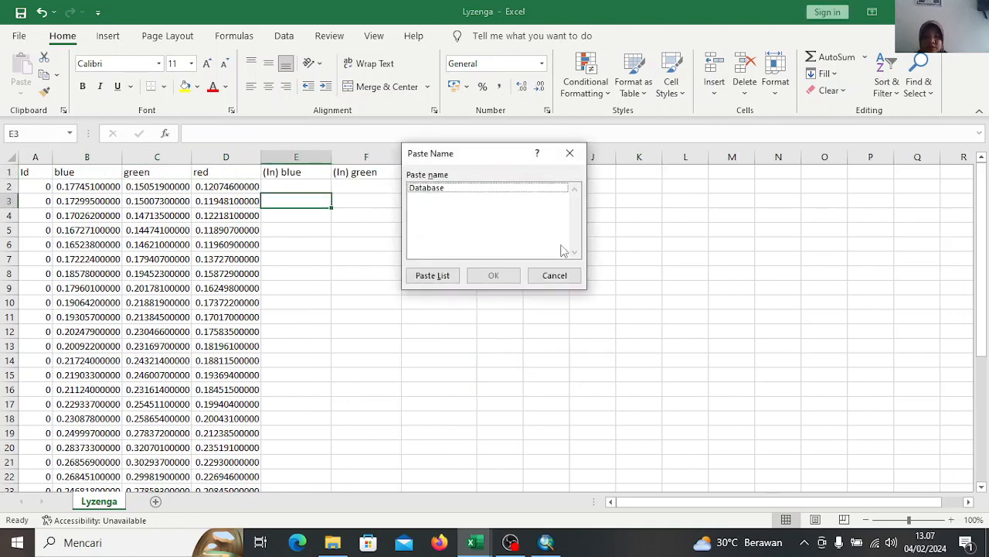
{"action": "left_click", "coordinate": [554, 275]}
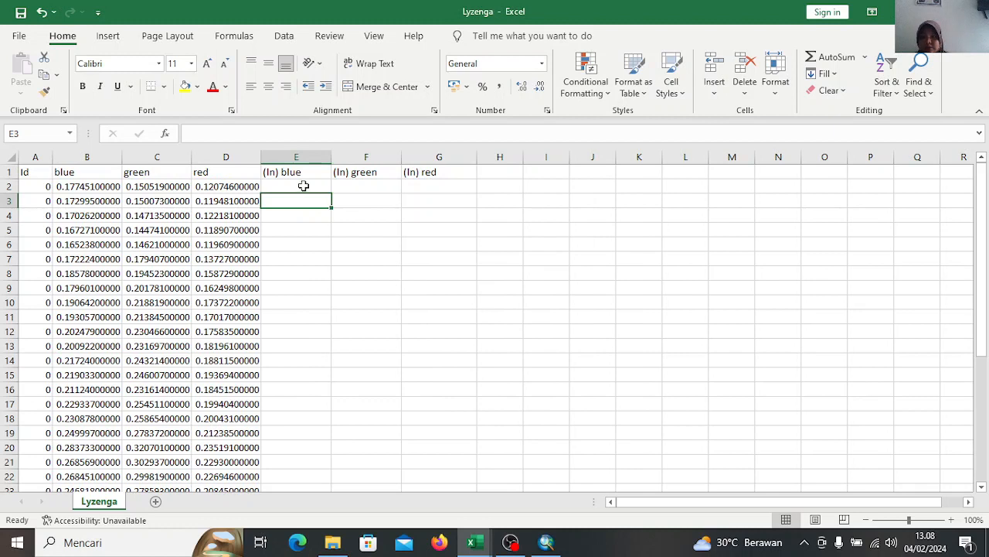
Enter the formula =LN(B2) in cell E2 under (ln) blue
{"action": "left_click", "coordinate": [304, 186]}
{"action": "type", "text": "=ln"}
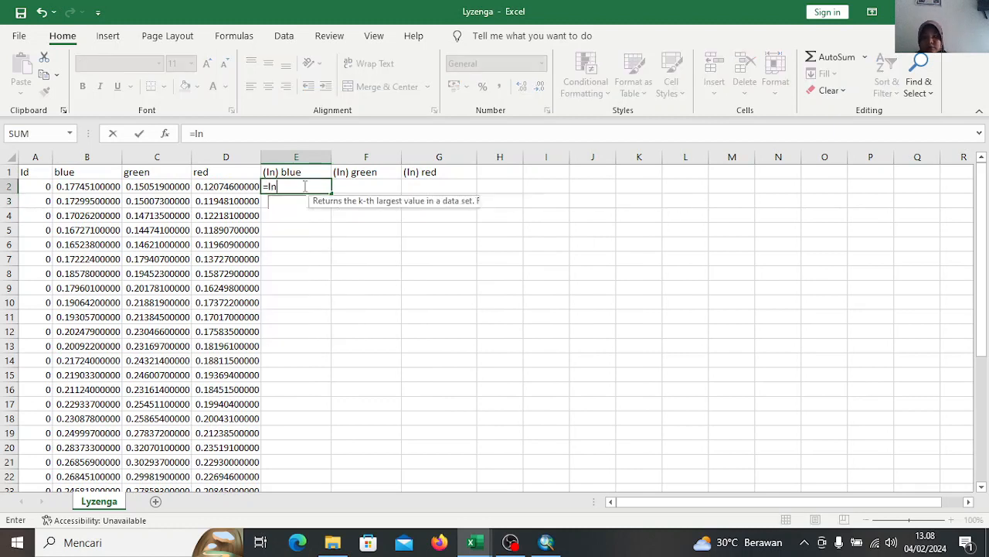
{"action": "double_click", "coordinate": [296, 205]}
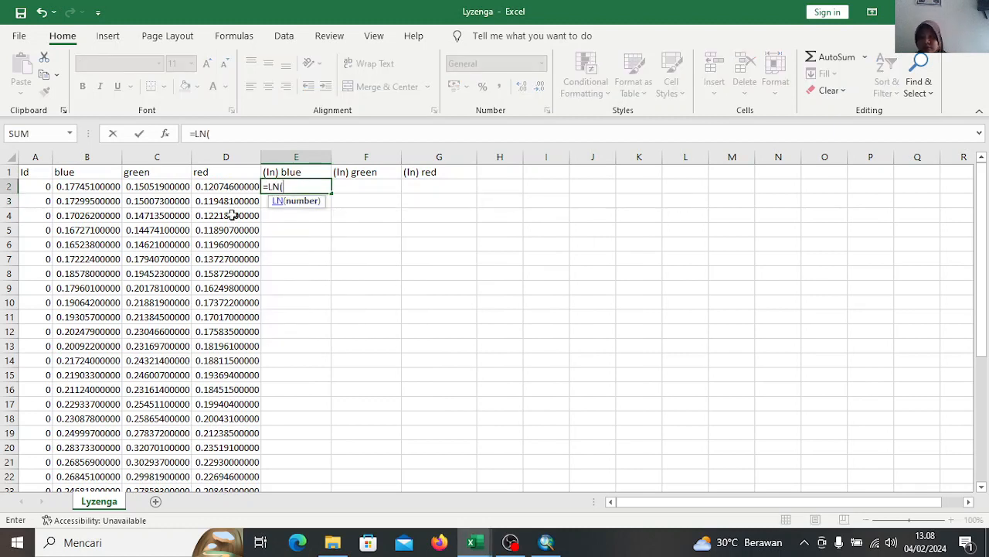
{"action": "left_click", "coordinate": [103, 191]}
{"action": "key", "text": "Return"}
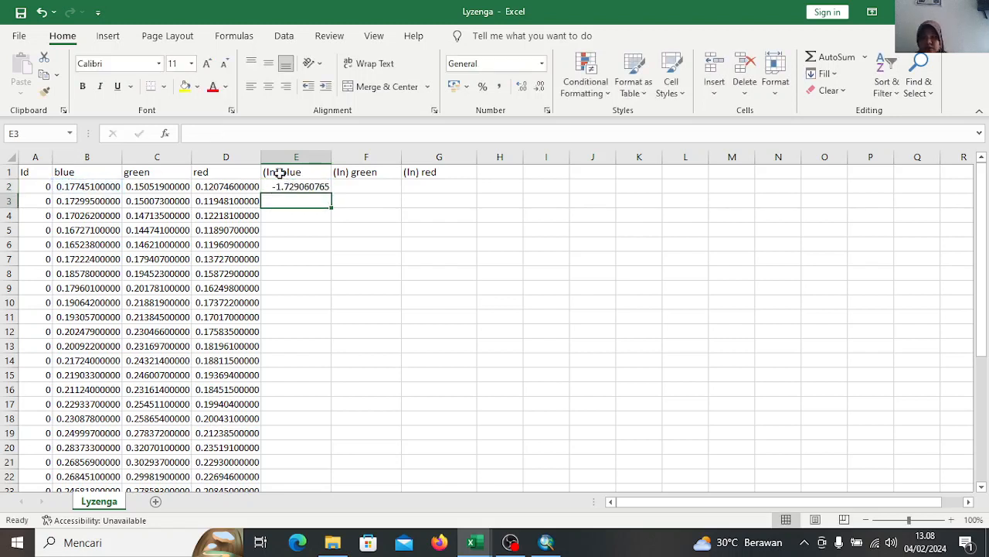
Fill the LN formula from E2 across to G2 and down all data rows of the three ln columns
{"action": "left_click", "coordinate": [306, 189]}
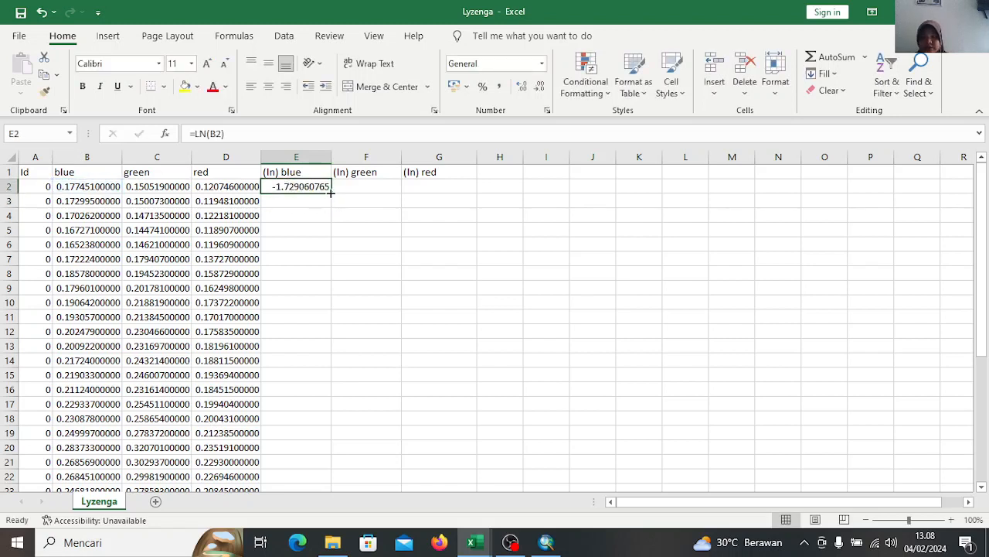
{"action": "left_click_drag", "start_coordinate": [329, 193], "coordinate": [450, 197]}
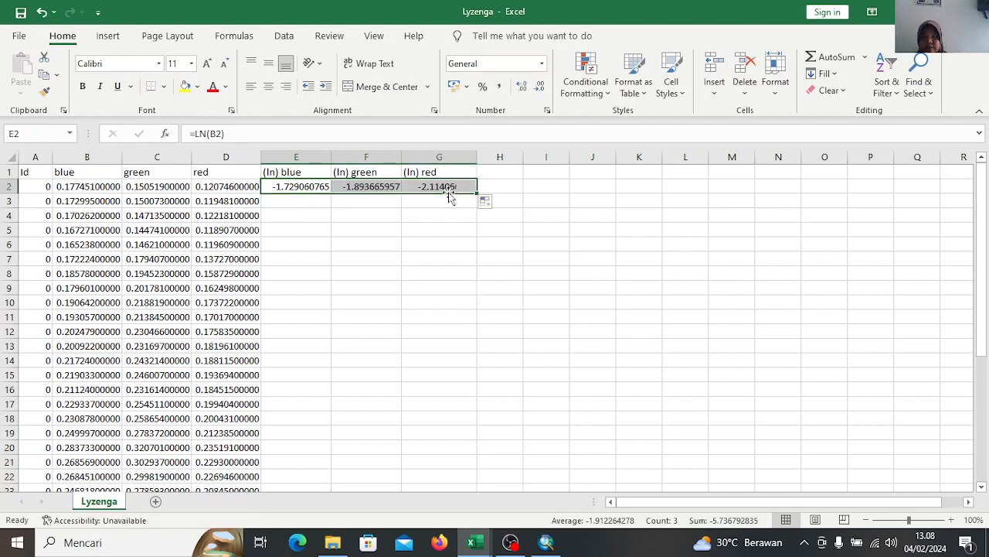
{"action": "double_click", "coordinate": [477, 193]}
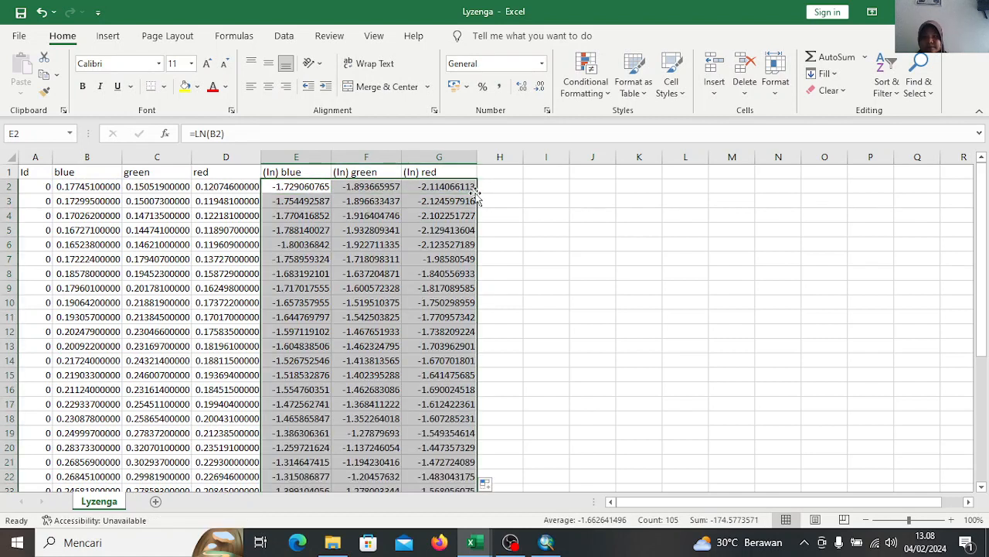
Compute the variance of the (ln) blue values in cell H2 with =VAR(E2:E36)
{"action": "left_click", "coordinate": [504, 183]}
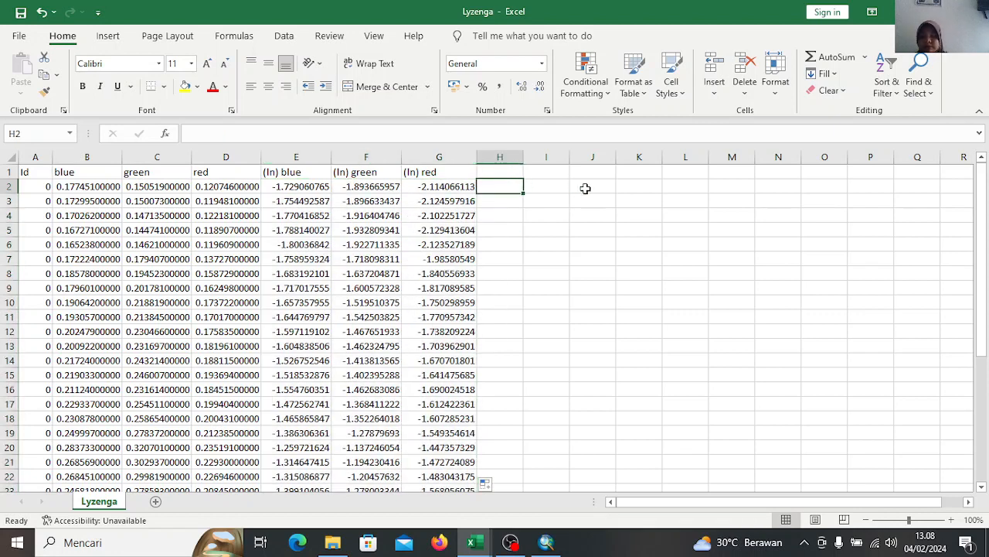
{"action": "key", "text": "F3"}
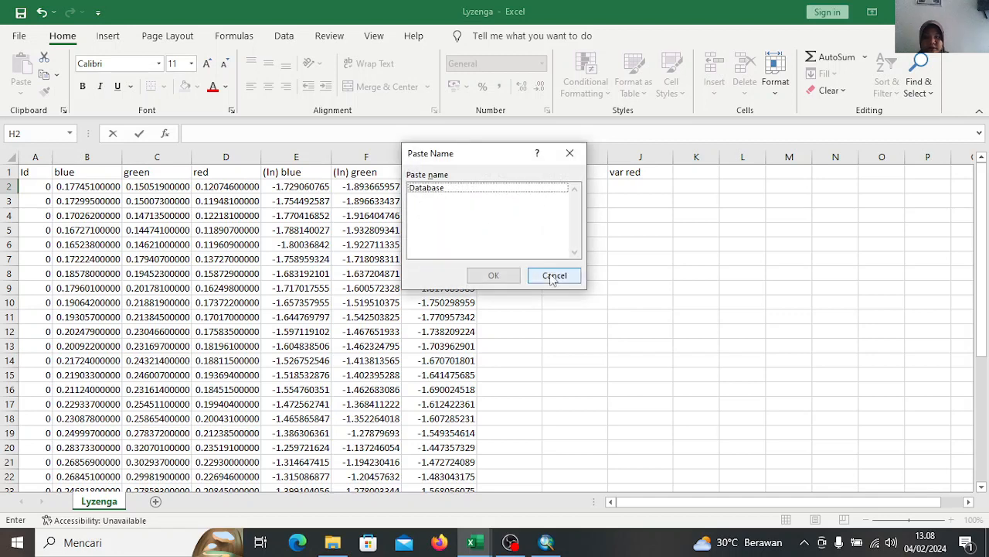
{"action": "left_click", "coordinate": [550, 274]}
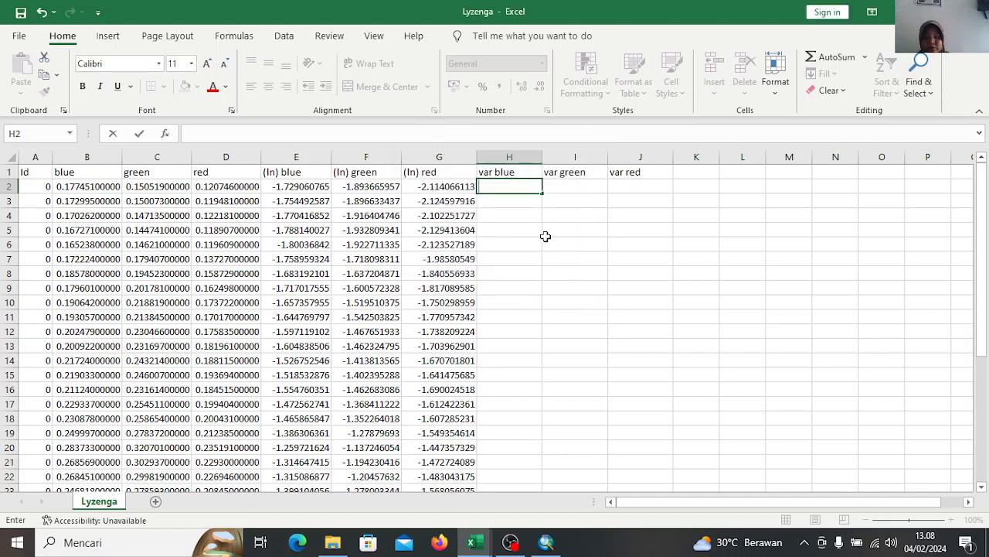
{"action": "type", "text": "=var"}
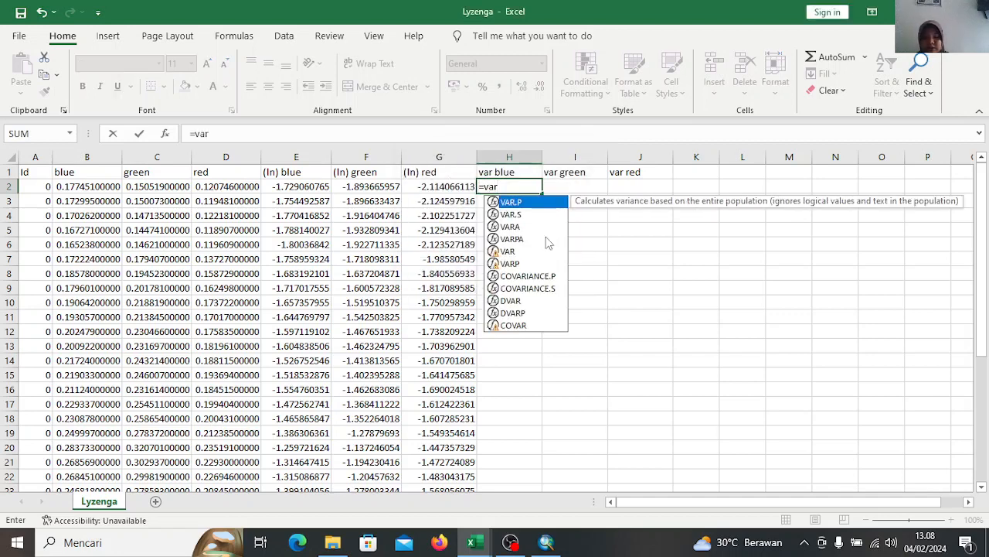
{"action": "type", "text": "("}
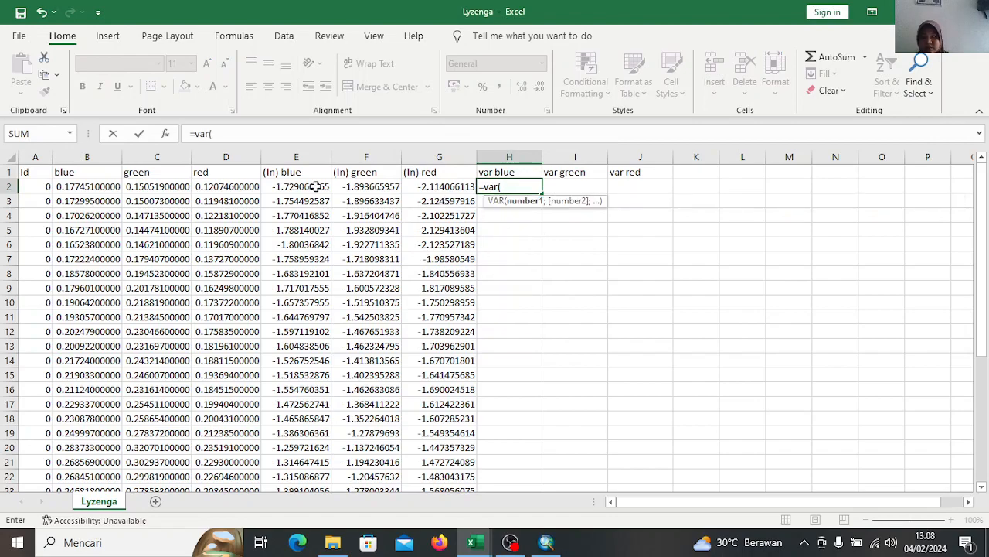
{"action": "left_click_drag", "start_coordinate": [316, 186], "coordinate": [315, 457]}
{"action": "key", "text": "Return"}
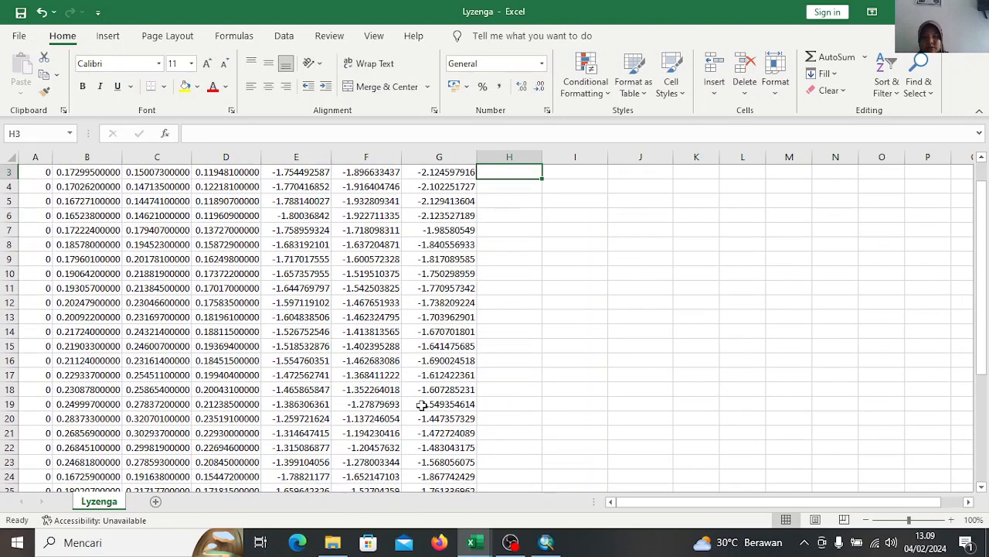
{"action": "scroll", "coordinate": [422, 405], "scroll_direction": "up", "scroll_amount": 1}
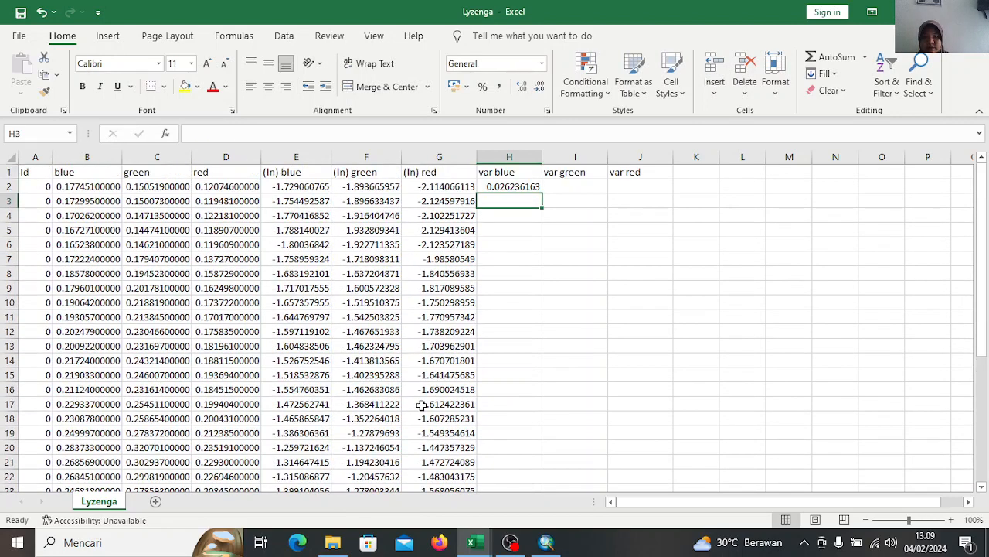
Fill the VAR formula from H2 across to J2 for the green and red variances
{"action": "left_click", "coordinate": [532, 188]}
{"action": "left_click_drag", "start_coordinate": [542, 193], "coordinate": [649, 193]}
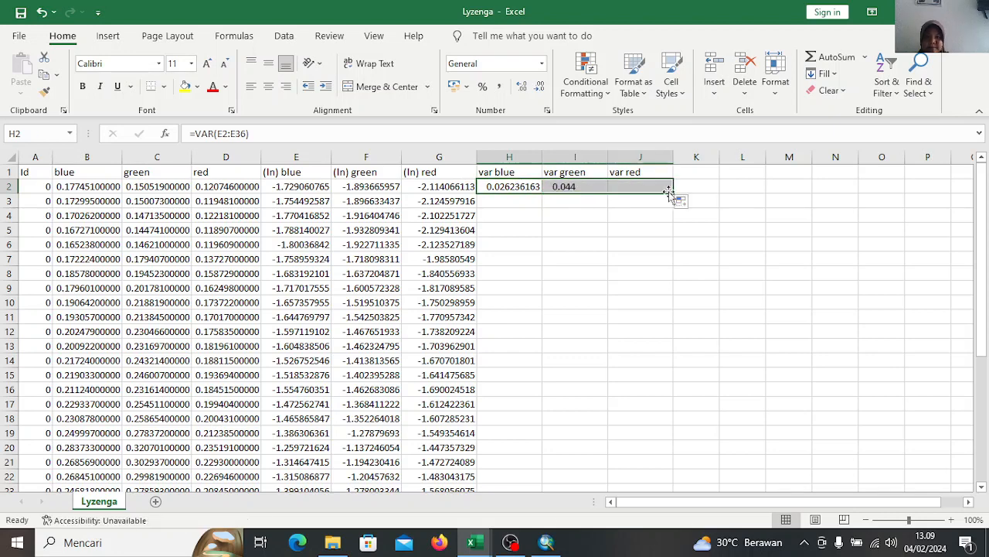
{"action": "left_click", "coordinate": [550, 235]}
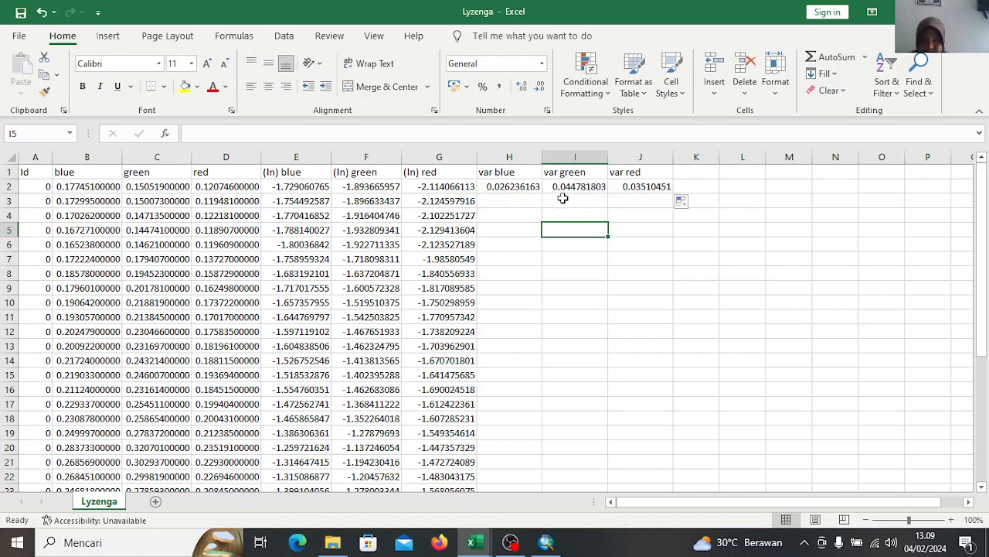
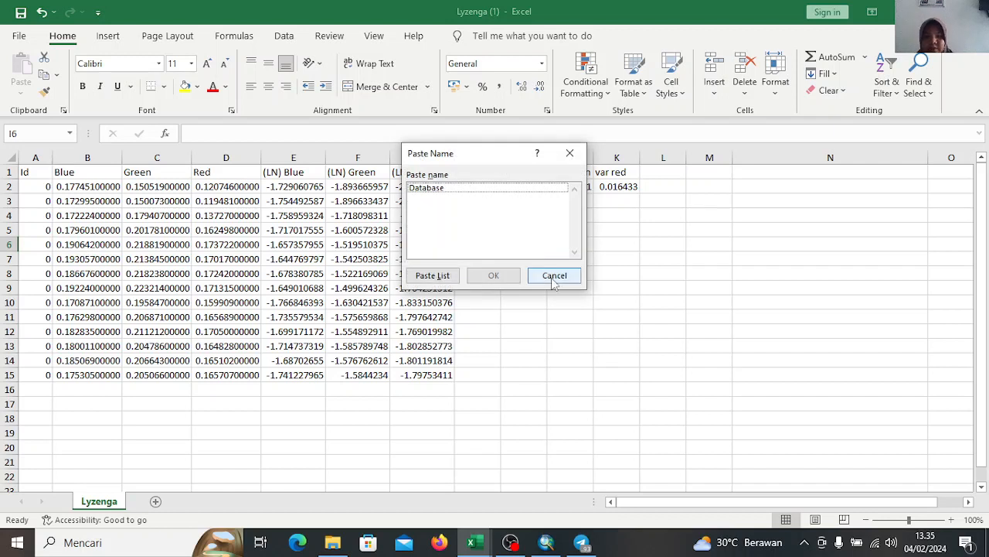
In the Lyzenga (1) workbook, replace the J5 header with a and enter ki/kj as the header in K5
{"action": "left_click", "coordinate": [550, 276]}
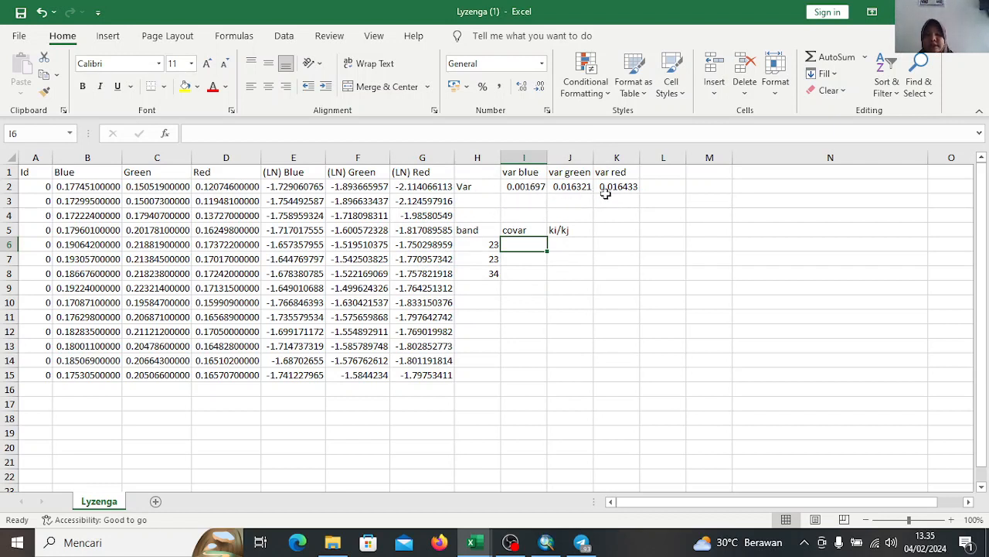
{"action": "left_click", "coordinate": [569, 232]}
{"action": "type", "text": "ki/kj"}
{"action": "key", "text": "Escape"}
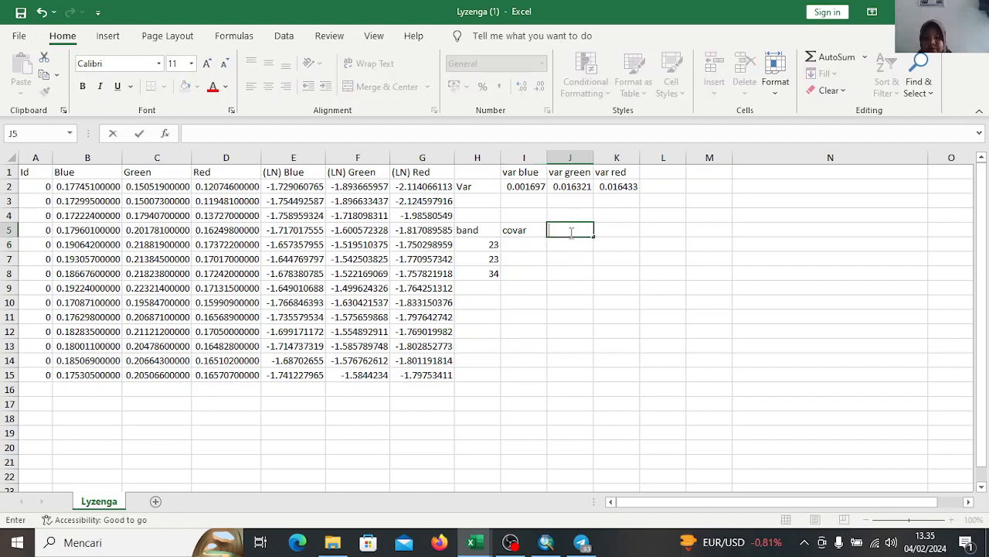
{"action": "type", "text": "aki"}
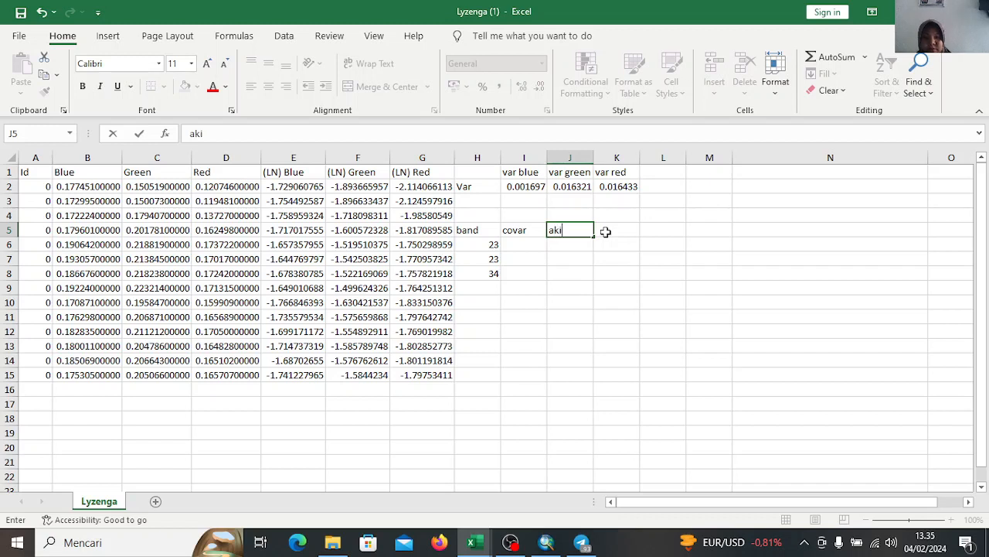
{"action": "key", "text": "BackSpace"}
{"action": "key", "text": "BackSpace"}
{"action": "left_click", "coordinate": [606, 231]}
{"action": "type", "text": "ki"}
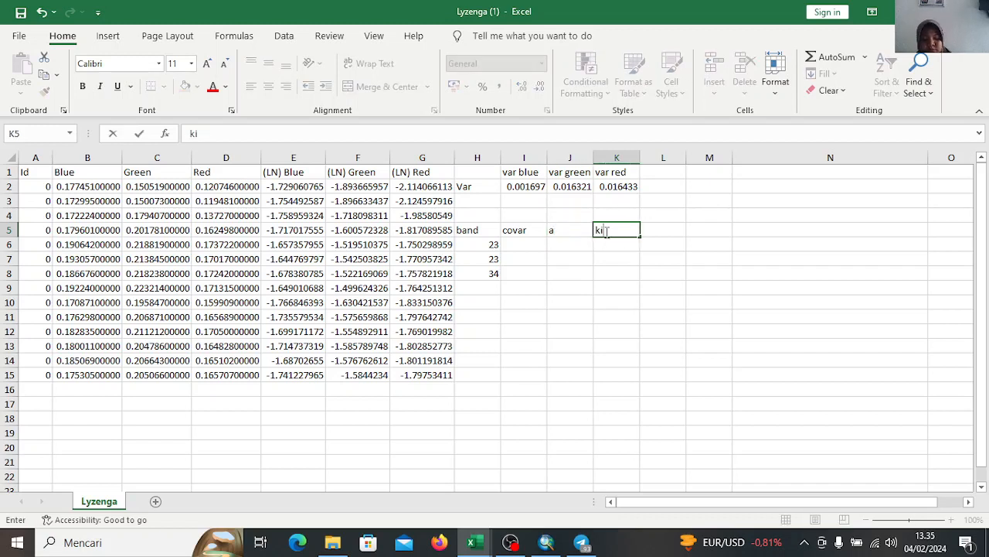
{"action": "type", "text": "/kj"}
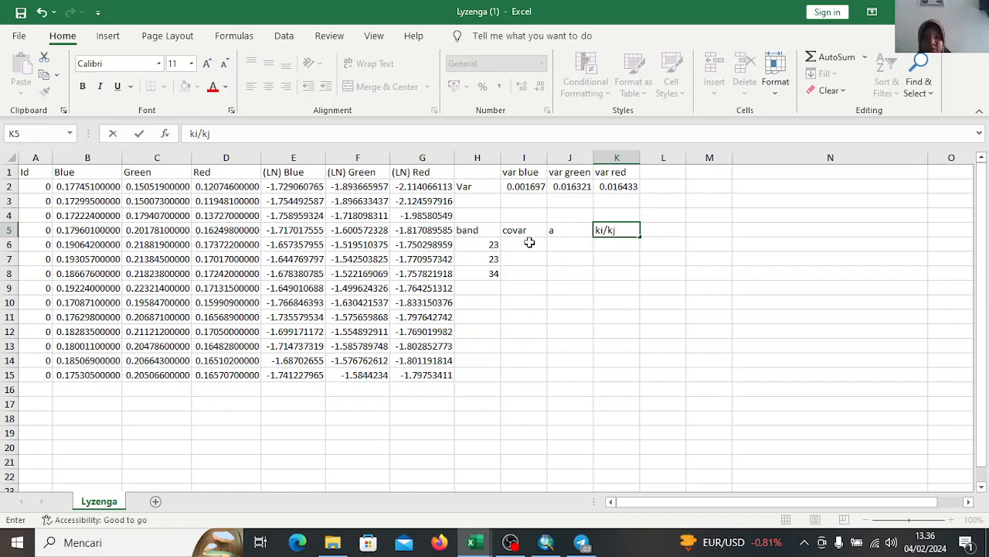
Widen columns I to K and enter =COVAR(E2:E15;F2:F15) in I6 as the blue-green covariance
{"action": "left_click", "coordinate": [527, 243]}
{"action": "left_click_drag", "start_coordinate": [548, 158], "coordinate": [685, 163]}
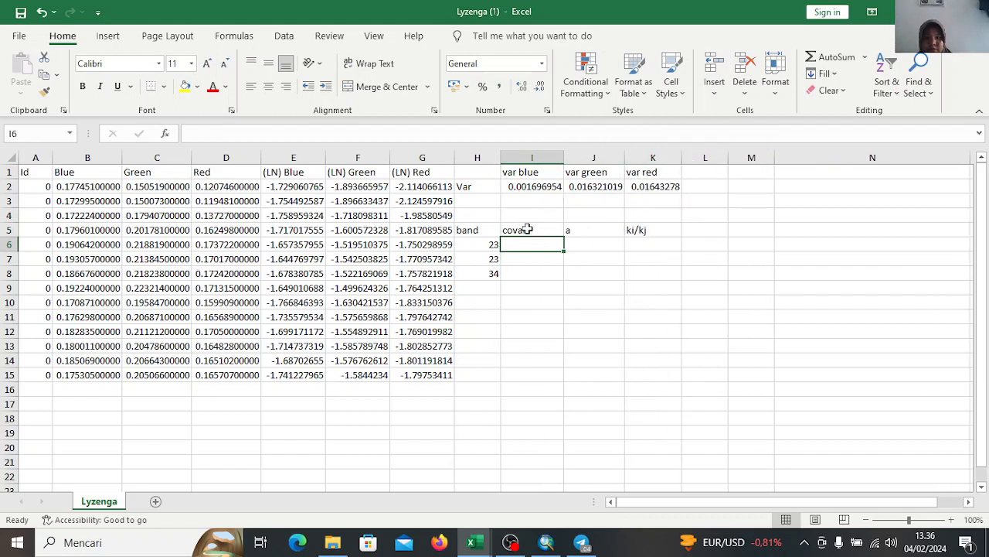
{"action": "type", "text": "=covar"}
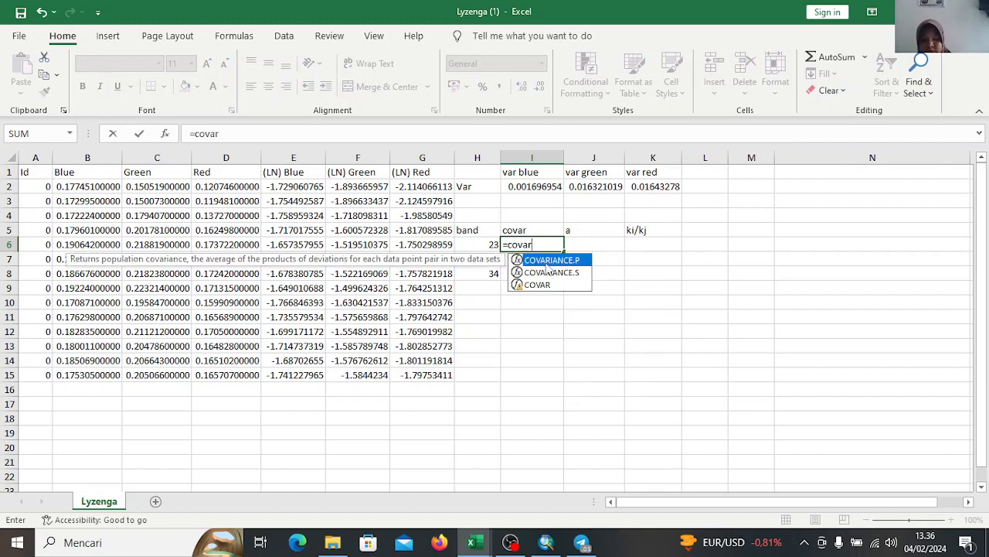
{"action": "type", "text": "("}
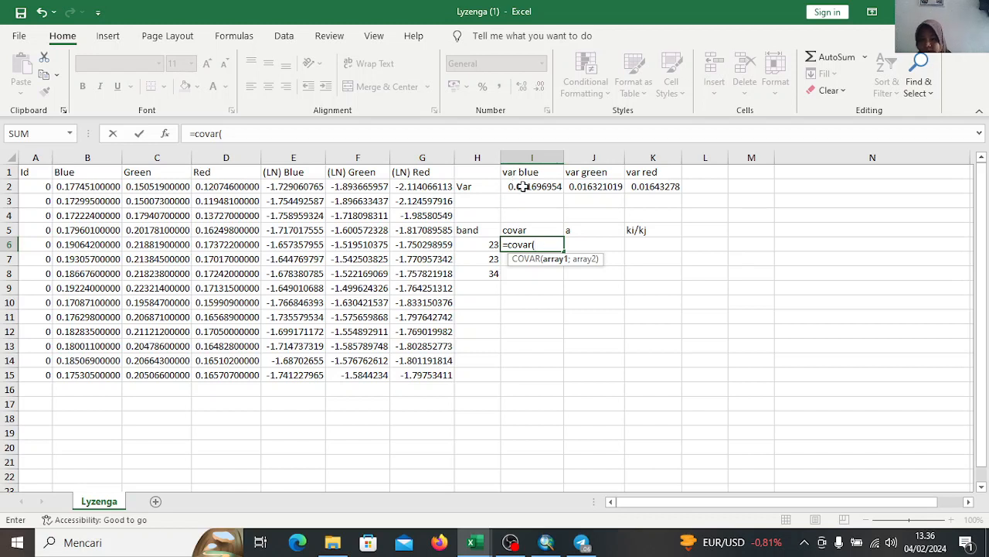
{"action": "left_click", "coordinate": [523, 187]}
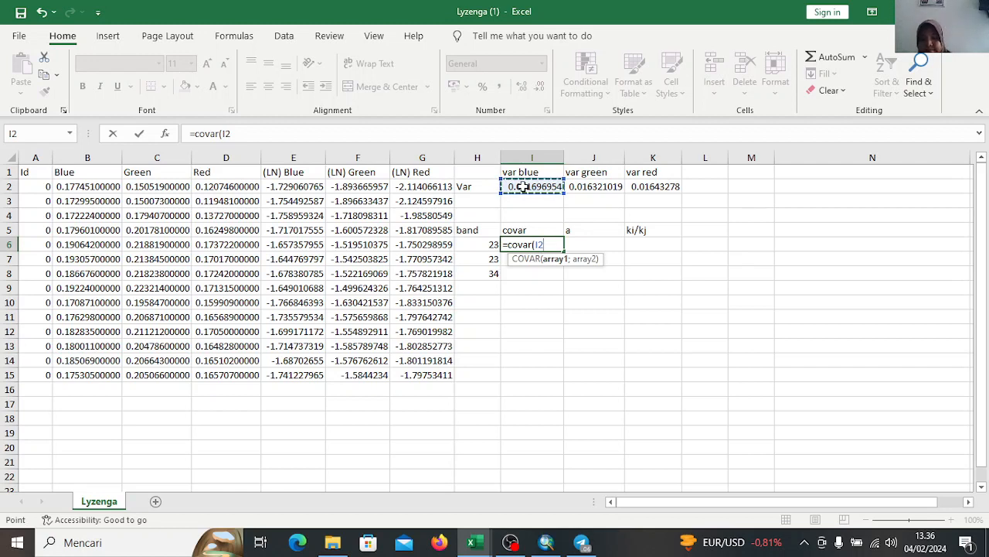
{"action": "key", "text": "F3"}
{"action": "left_click", "coordinate": [562, 274]}
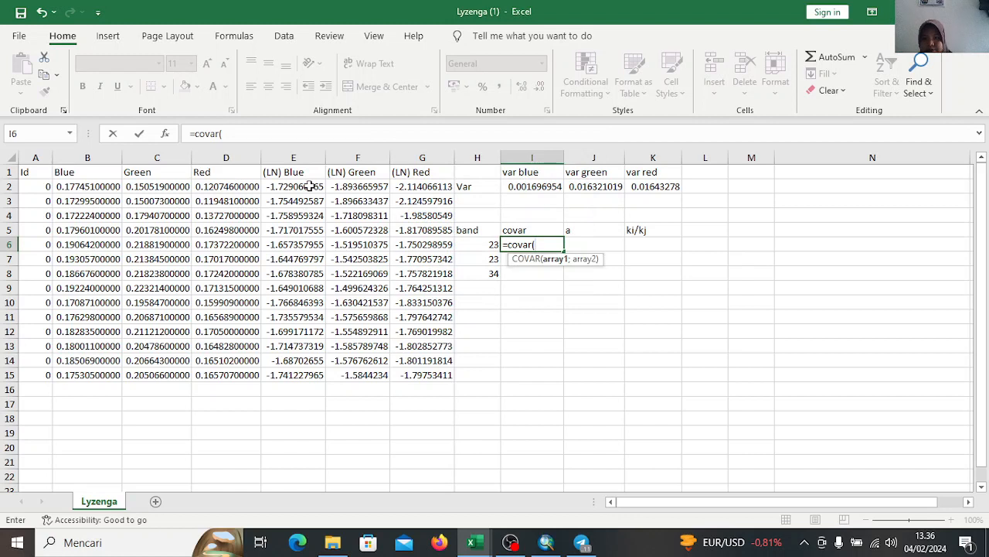
{"action": "left_click_drag", "start_coordinate": [310, 186], "coordinate": [308, 369]}
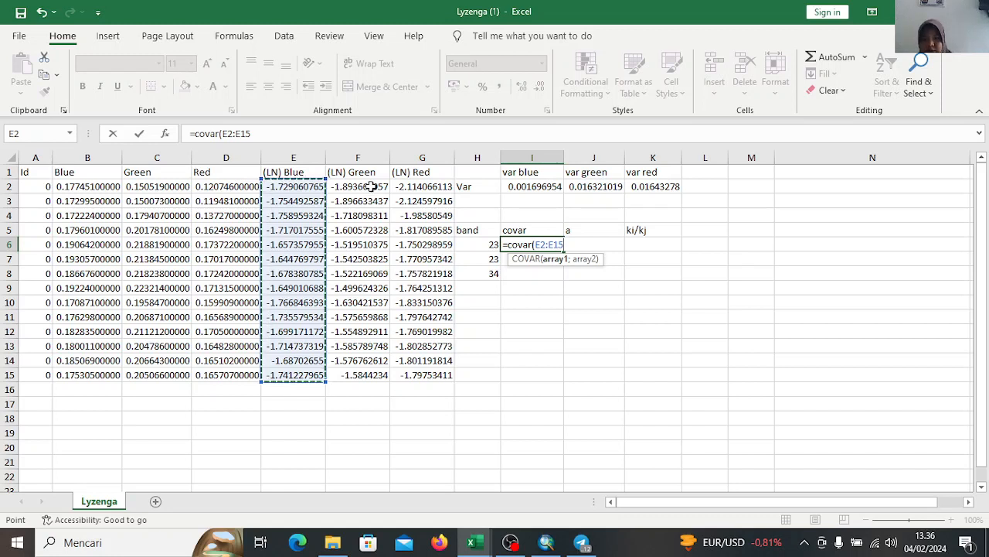
{"action": "left_click_drag", "start_coordinate": [372, 187], "coordinate": [372, 215]}
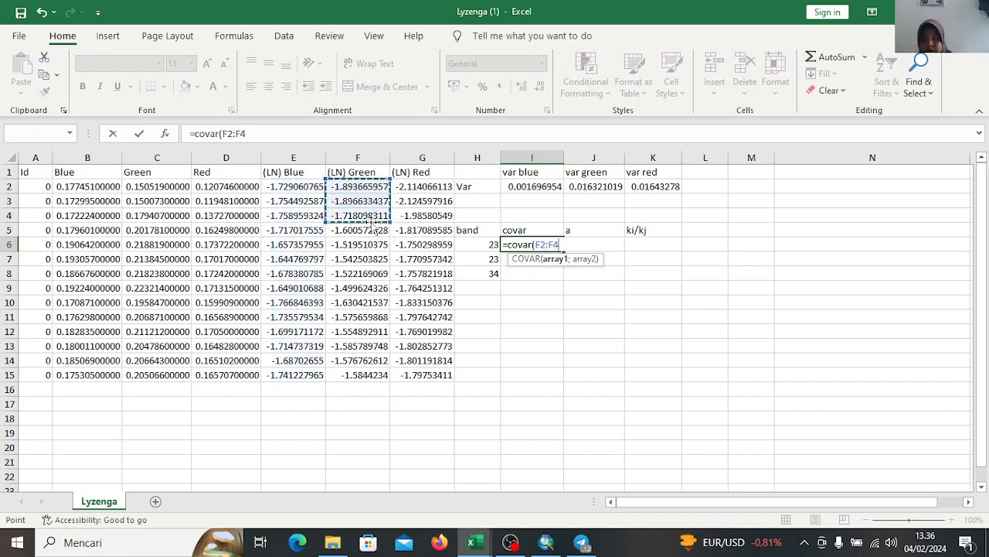
{"action": "left_click", "coordinate": [310, 187]}
{"action": "left_click_drag", "start_coordinate": [310, 186], "coordinate": [319, 372]}
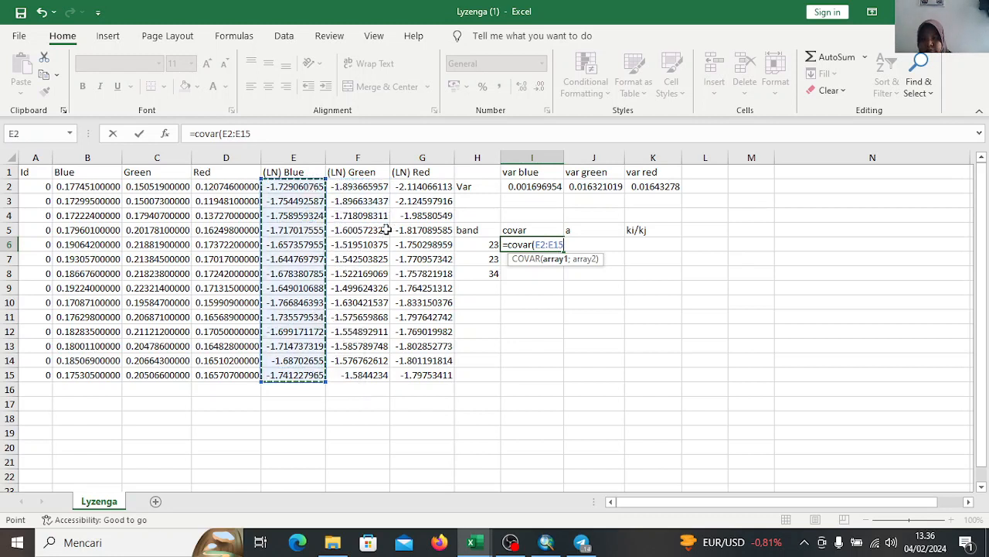
{"action": "type", "text": ";"}
{"action": "left_click_drag", "start_coordinate": [374, 188], "coordinate": [382, 373]}
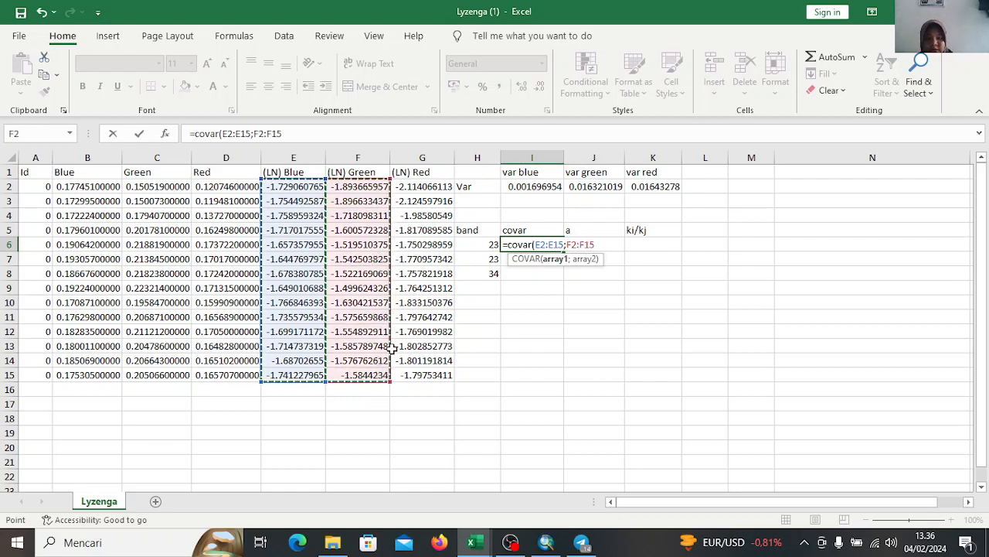
{"action": "key", "text": "Return"}
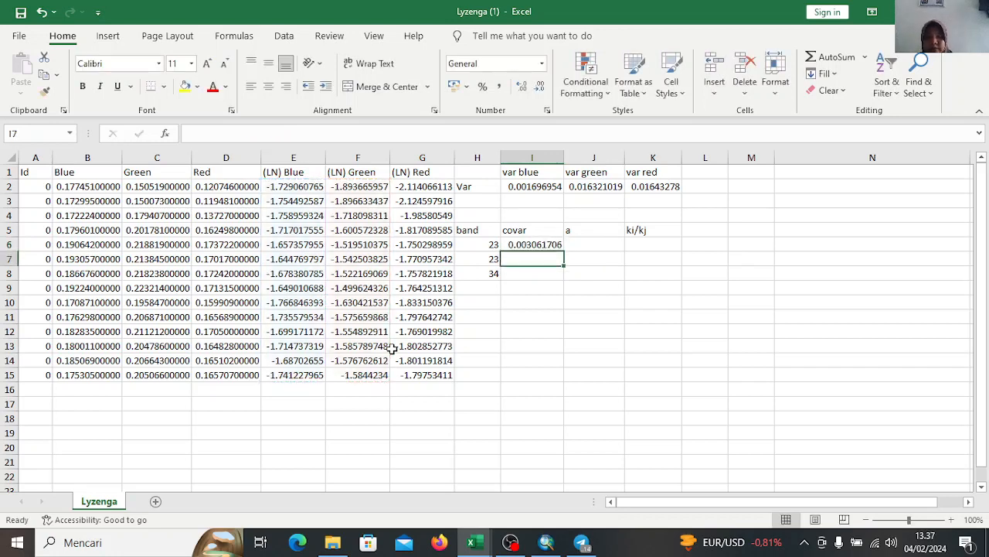
Change the second band pair label in H7 to 24
{"action": "left_click", "coordinate": [487, 262]}
{"action": "key", "text": "F3"}
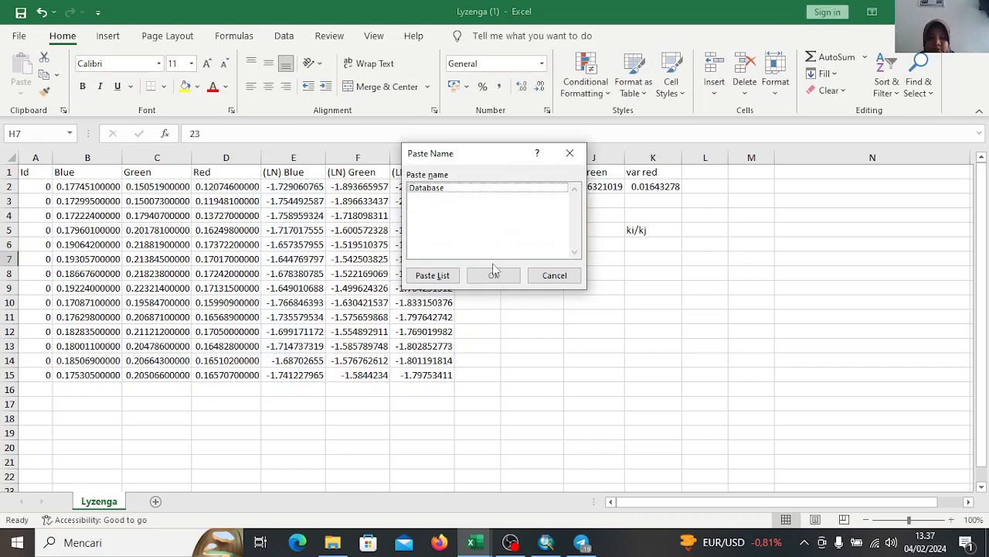
{"action": "left_click", "coordinate": [551, 277]}
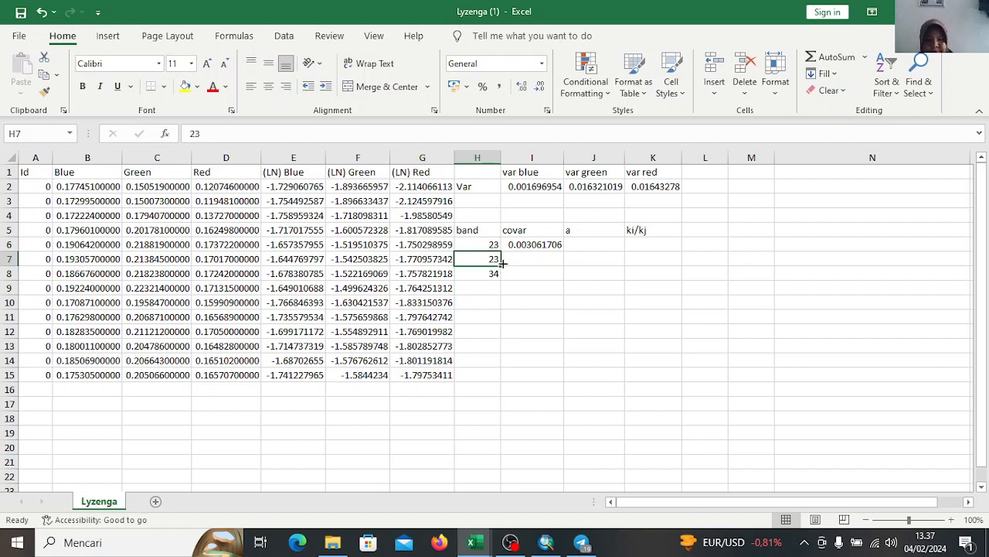
{"action": "key", "text": "BackSpace"}
{"action": "type", "text": "24"}
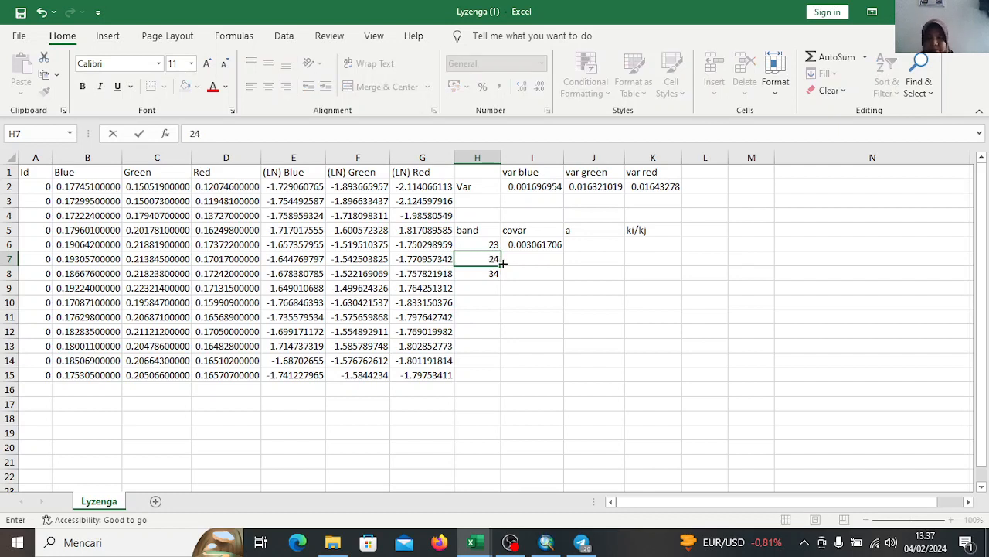
{"action": "left_click", "coordinate": [519, 260]}
{"action": "key", "text": "F3"}
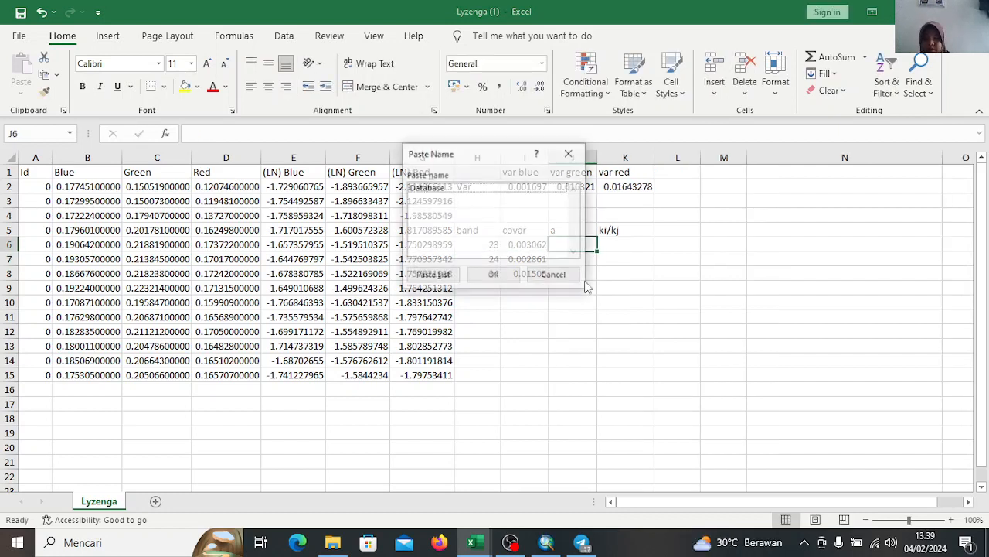
{"action": "left_click", "coordinate": [563, 278]}
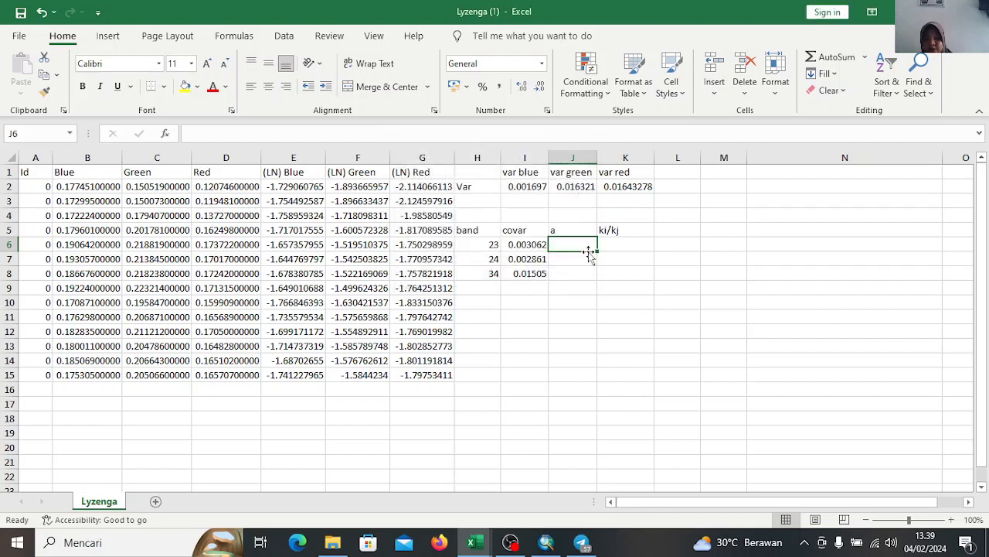
{"action": "type", "text": "="}
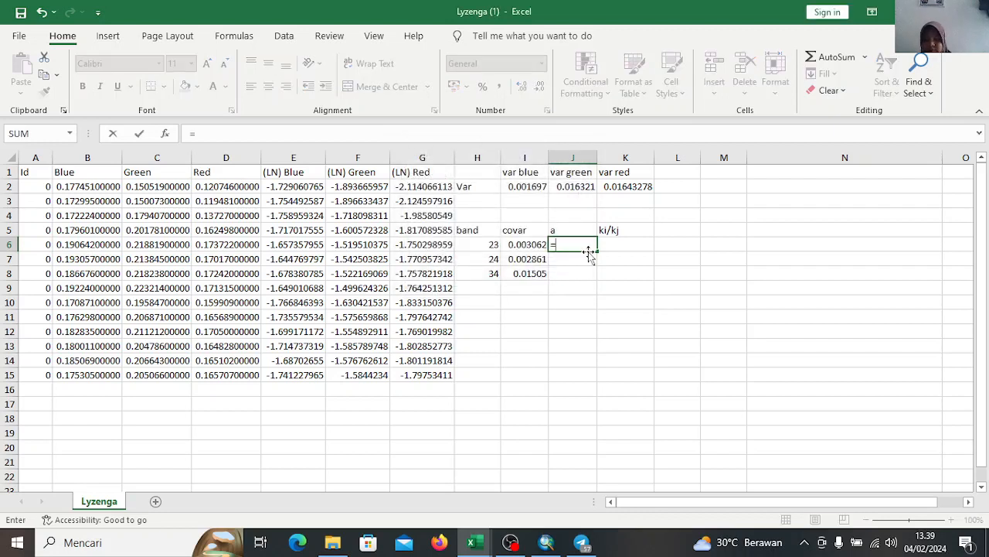
{"action": "type", "text": "("}
{"action": "left_click", "coordinate": [528, 186]}
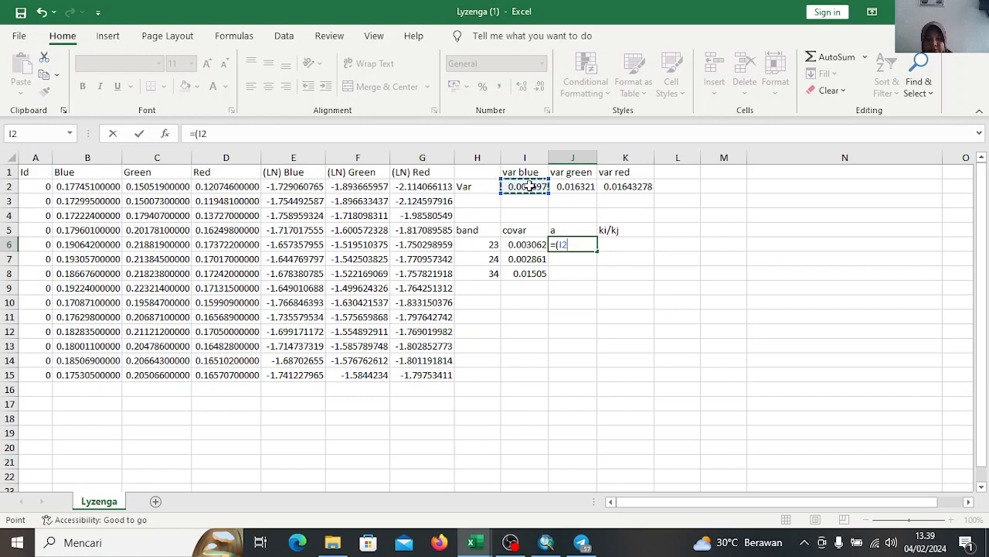
{"action": "type", "text": "-"}
{"action": "left_click", "coordinate": [567, 186]}
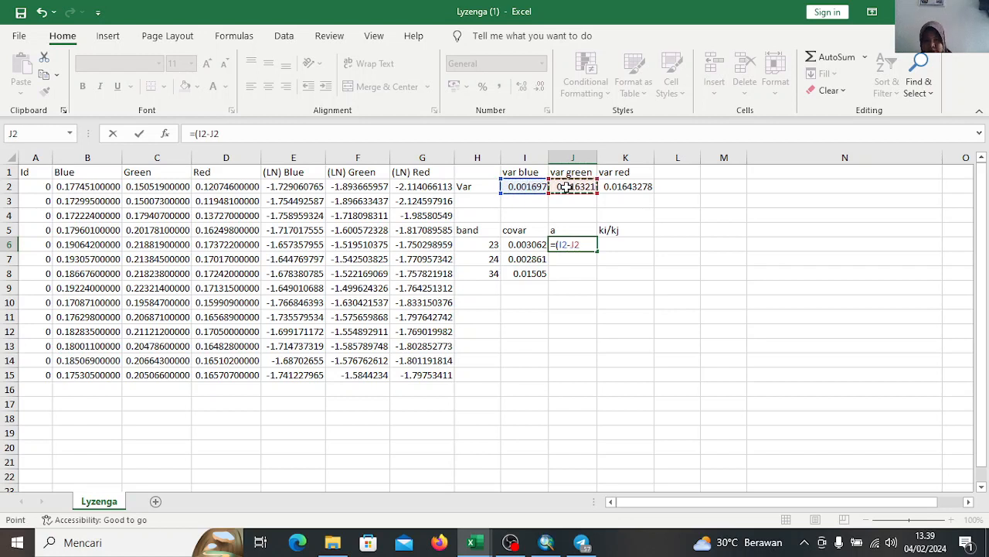
{"action": "type", "text": "/"}
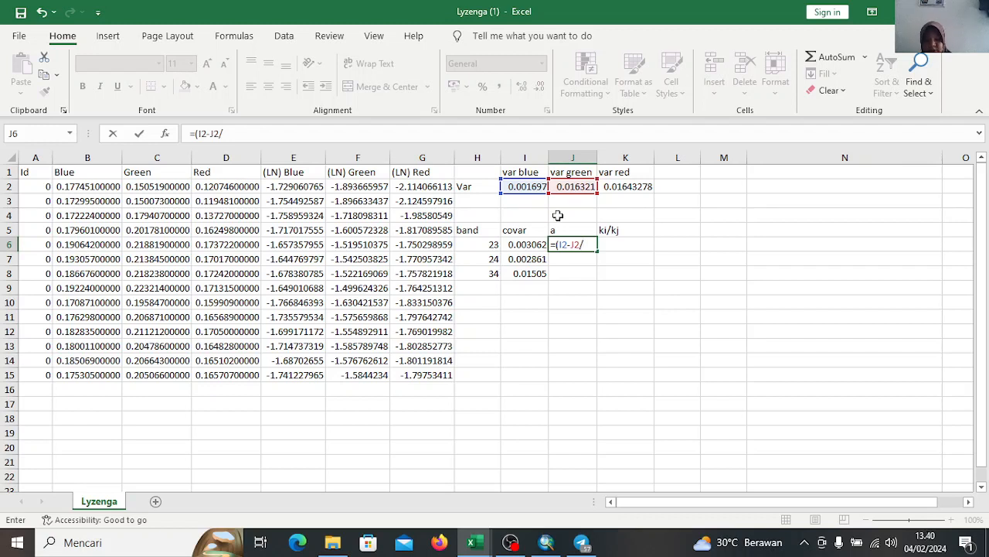
{"action": "type", "text": "2*"}
{"action": "left_click", "coordinate": [525, 243]}
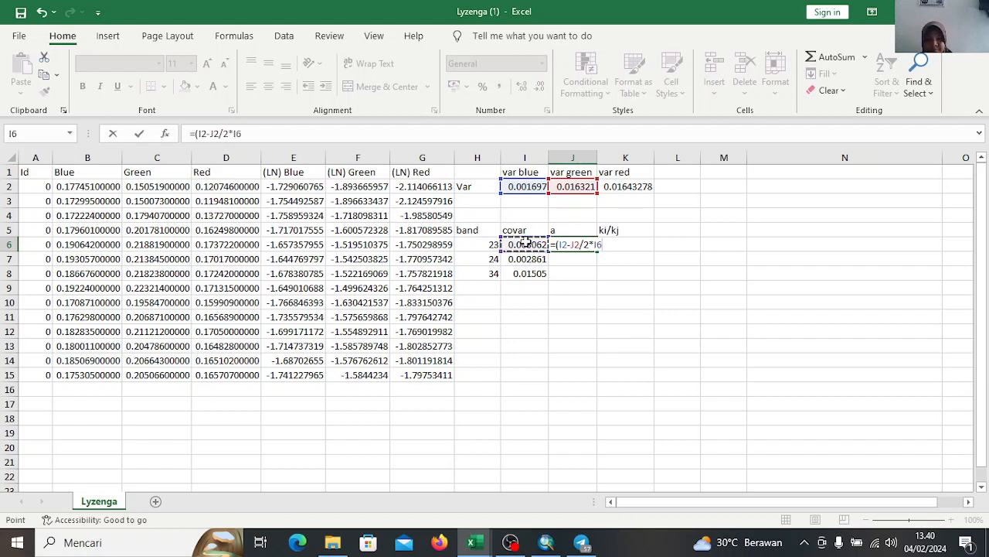
{"action": "key", "text": "Return"}
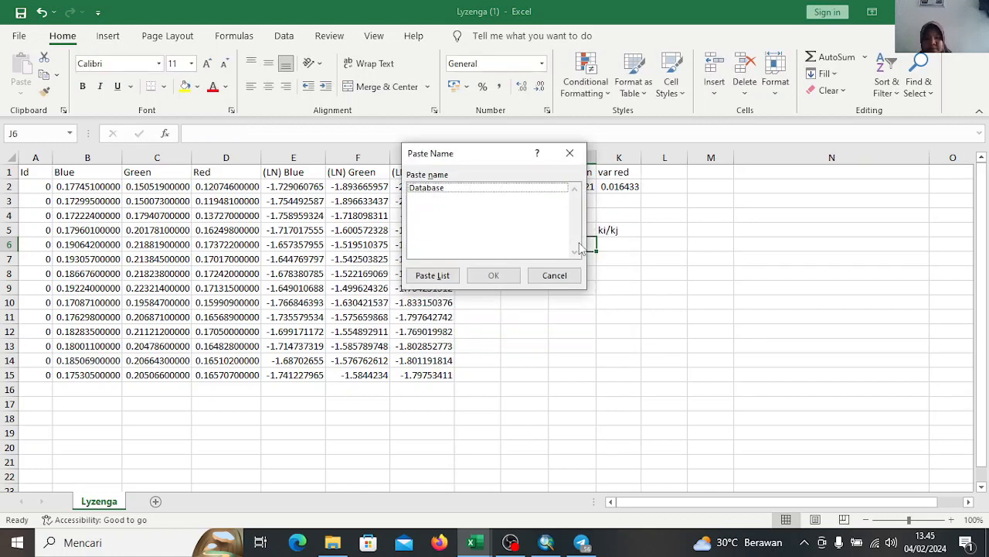
Enter =(I2-J2)/(2*I6) in J6 to calculate a for band pair 23
{"action": "left_click", "coordinate": [560, 274]}
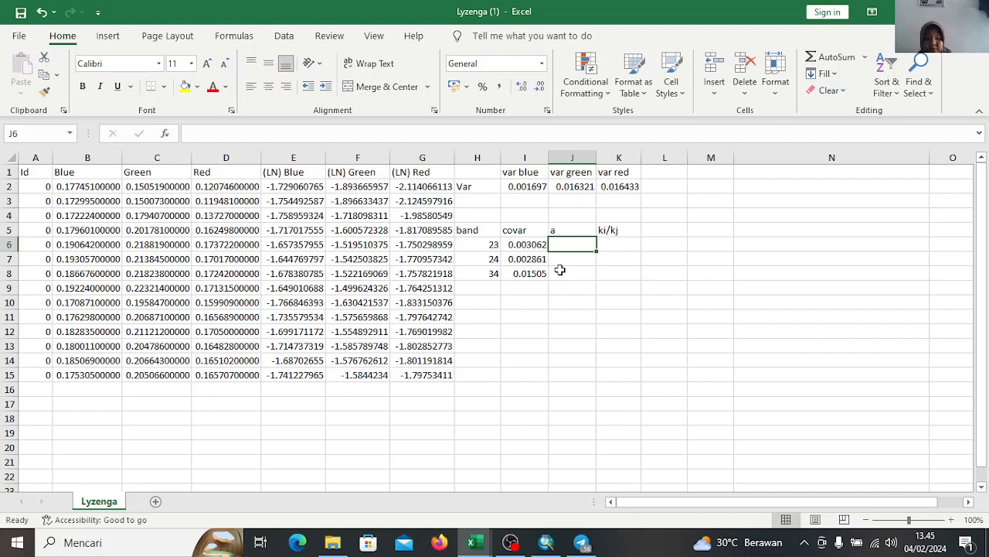
{"action": "type", "text": "="}
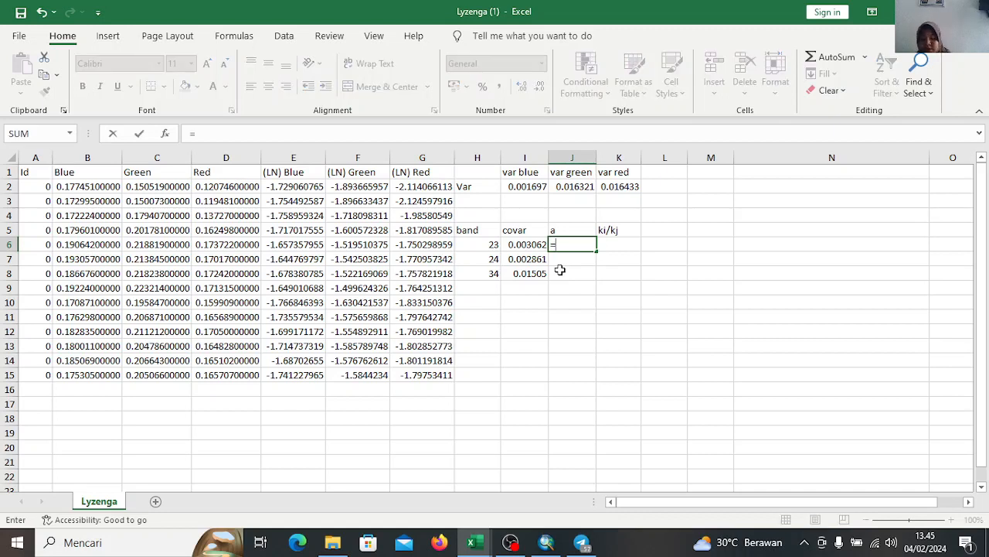
{"action": "type", "text": "("}
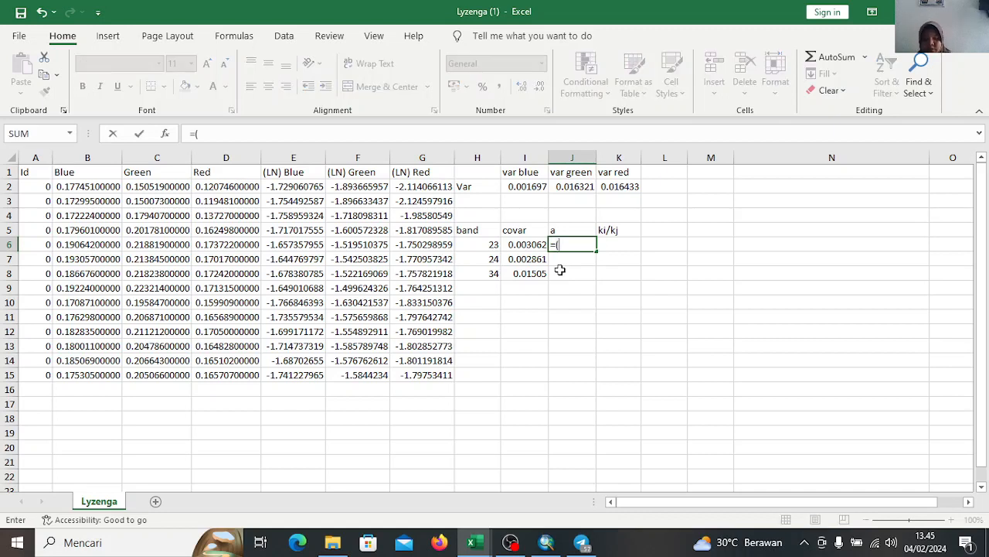
{"action": "left_click", "coordinate": [524, 187]}
{"action": "type", "text": "-"}
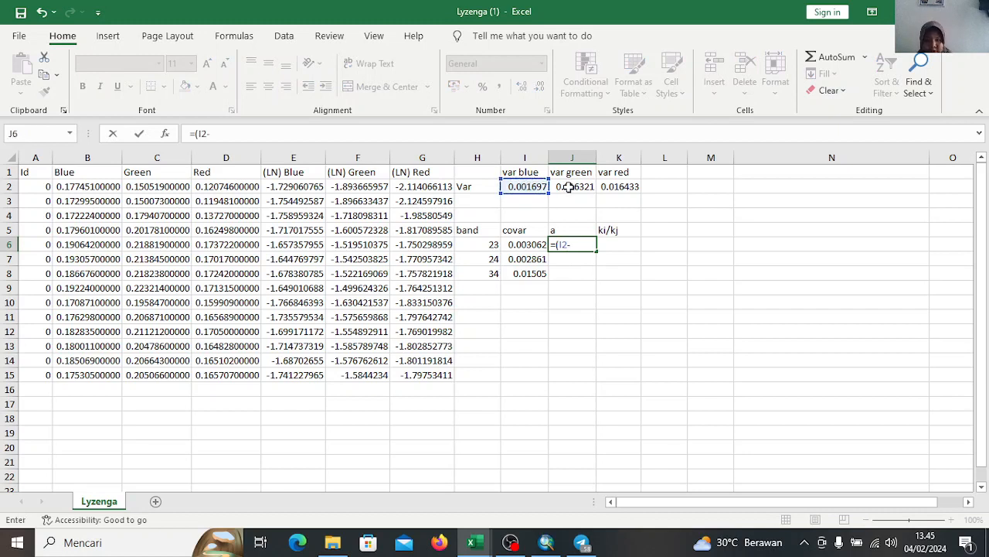
{"action": "left_click", "coordinate": [569, 187]}
{"action": "type", "text": ")"}
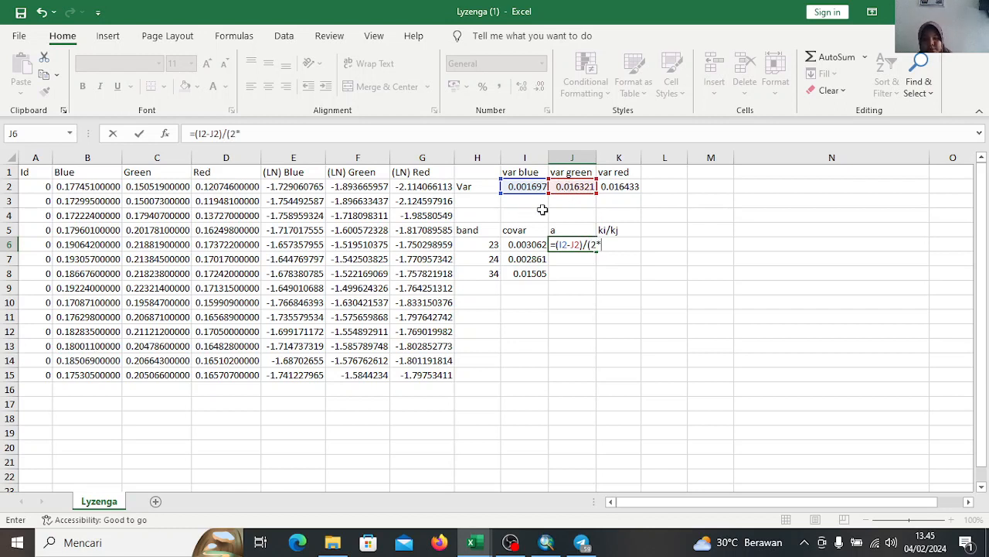
{"action": "type", "text": "/(2*"}
{"action": "left_click", "coordinate": [526, 247]}
{"action": "type", "text": ")"}
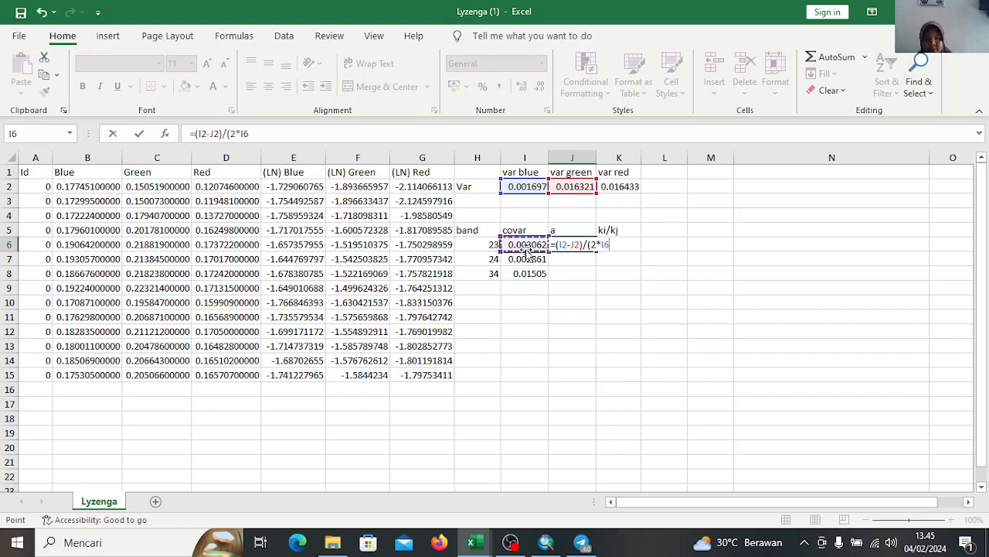
{"action": "key", "text": "Return"}
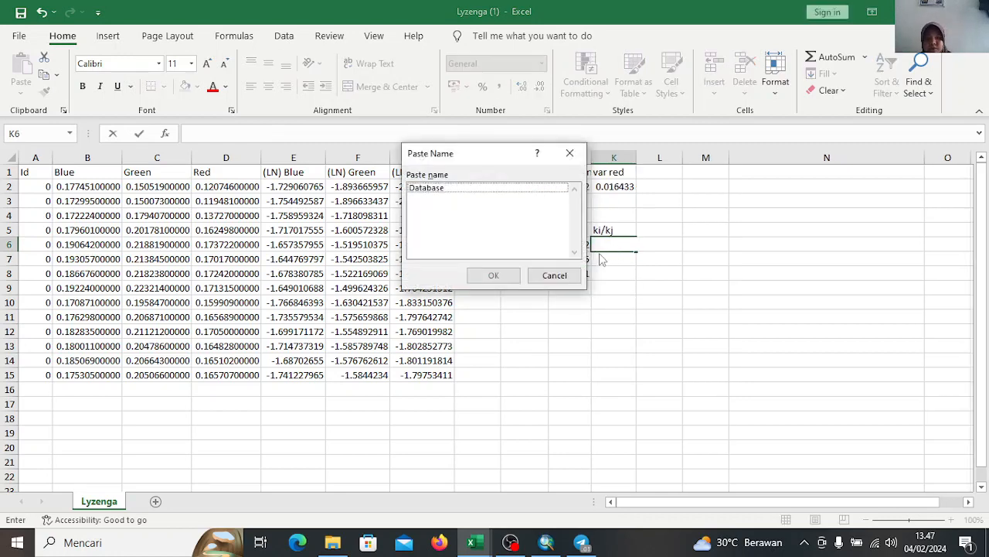
Enter =J6+SQRT((J6^2)+1) in K6 to calculate ki/kj for band pair 23
{"action": "left_click", "coordinate": [564, 272]}
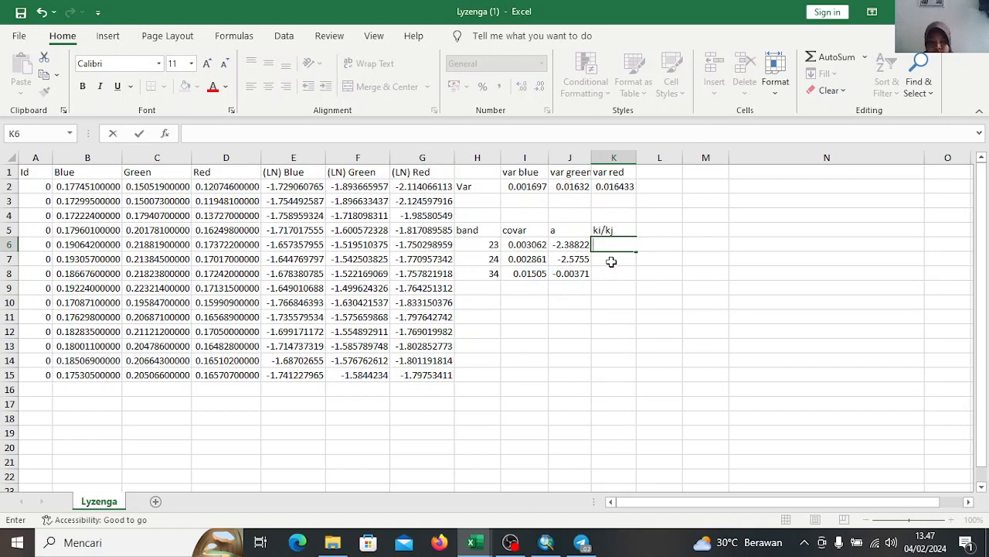
{"action": "type", "text": "="}
{"action": "left_click", "coordinate": [566, 245]}
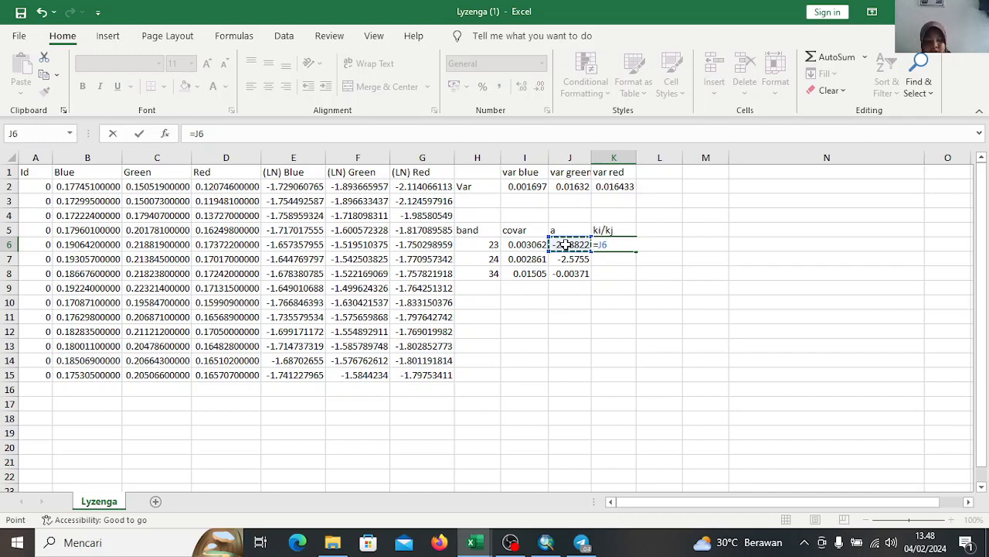
{"action": "type", "text": "+SQRT"}
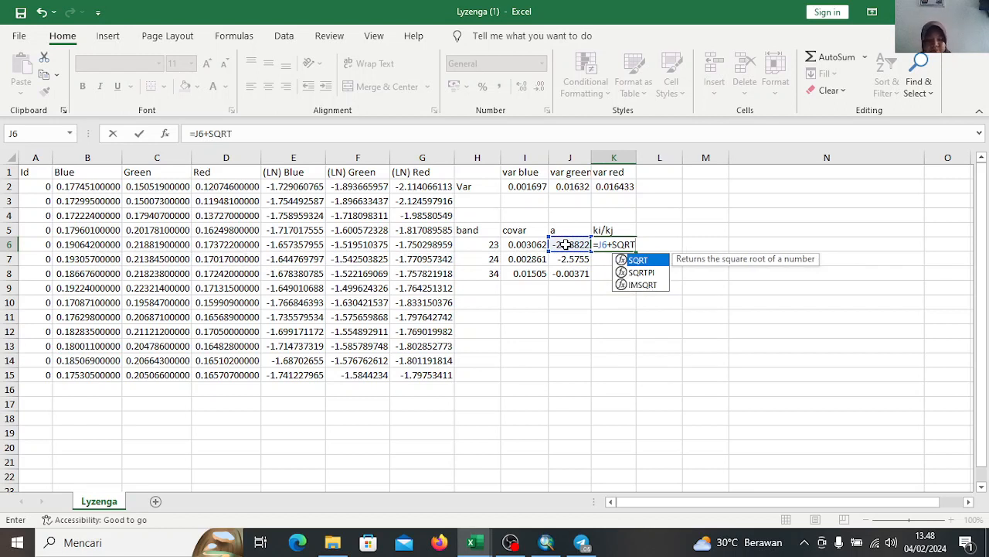
{"action": "type", "text": "(("}
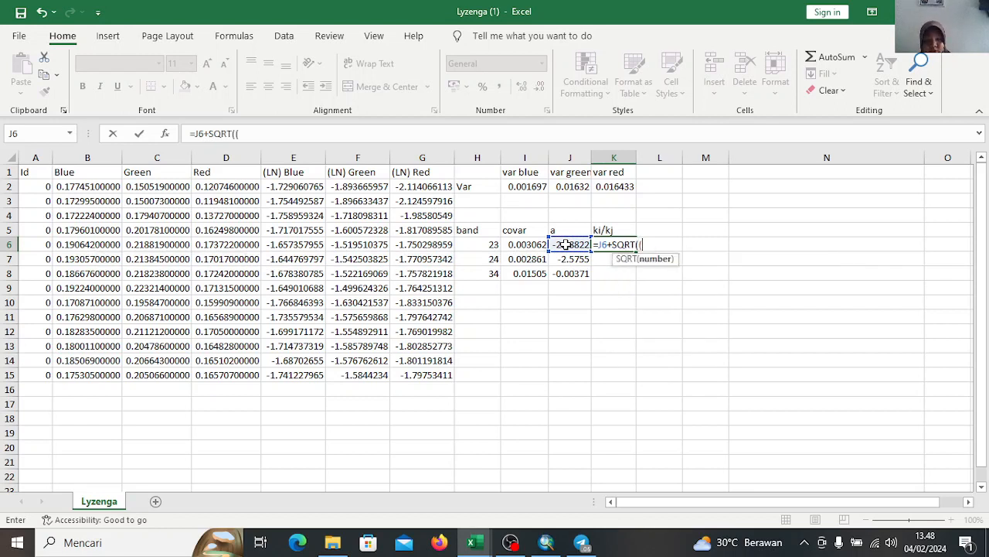
{"action": "left_click", "coordinate": [572, 244]}
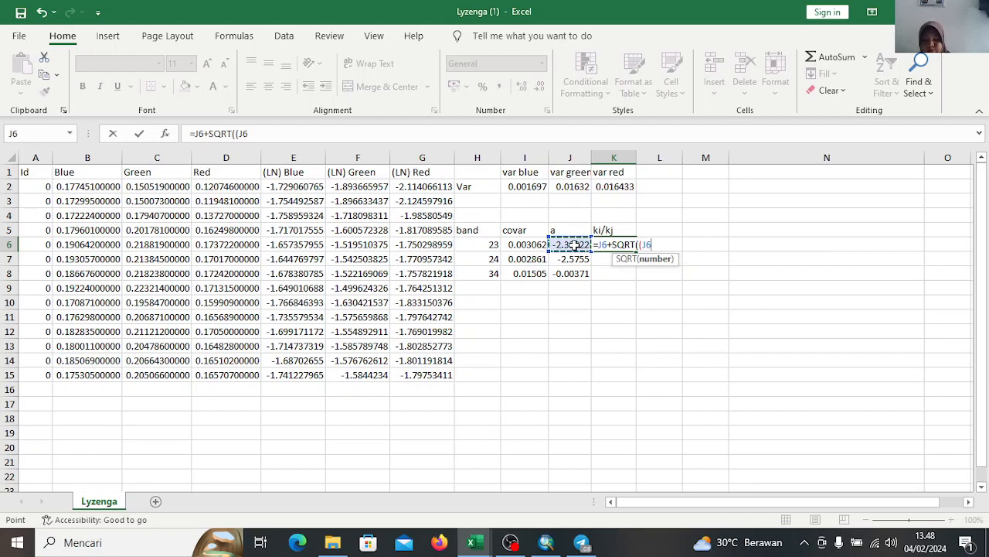
{"action": "type", "text": "^2)+"}
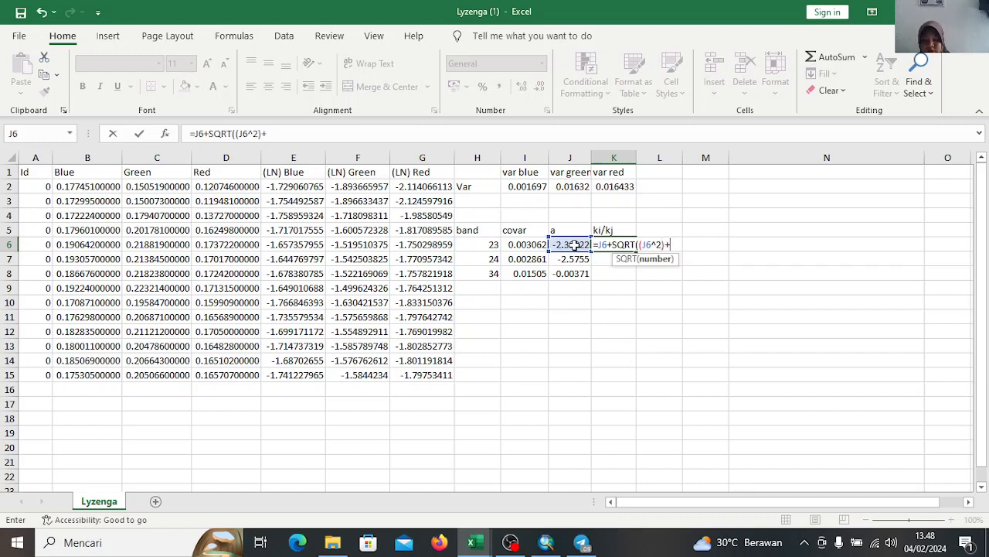
{"action": "type", "text": "1"}
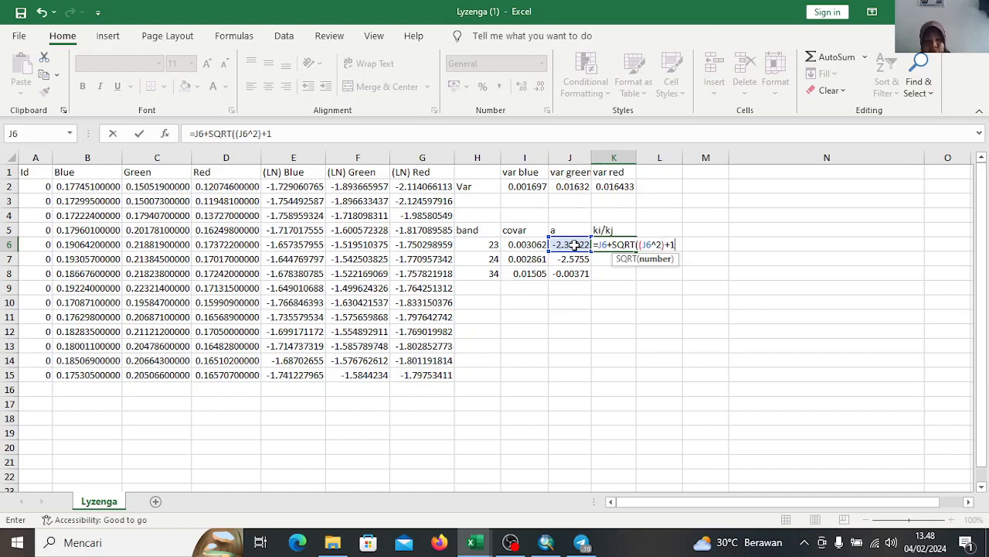
{"action": "type", "text": ")"}
{"action": "key", "text": "Return"}
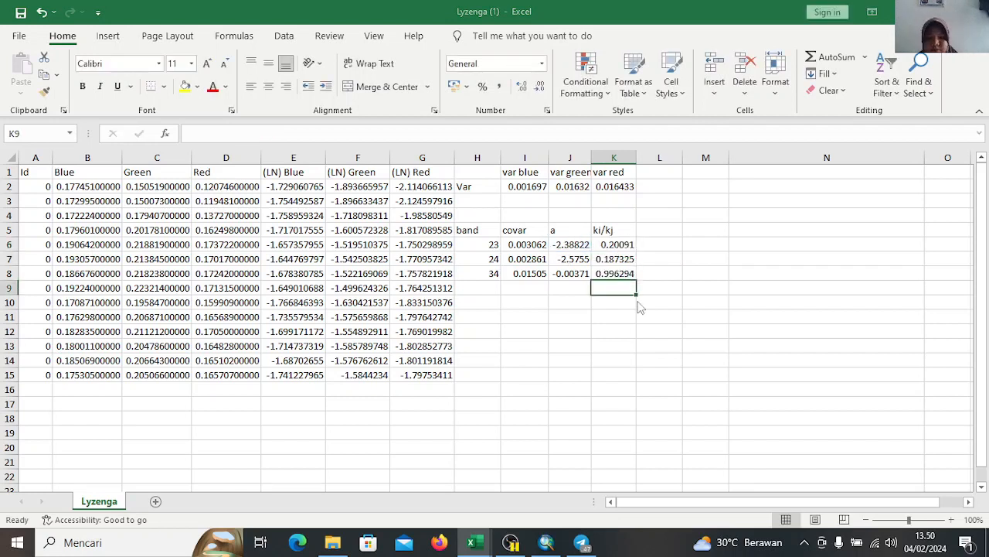
{"action": "key", "text": "F3"}
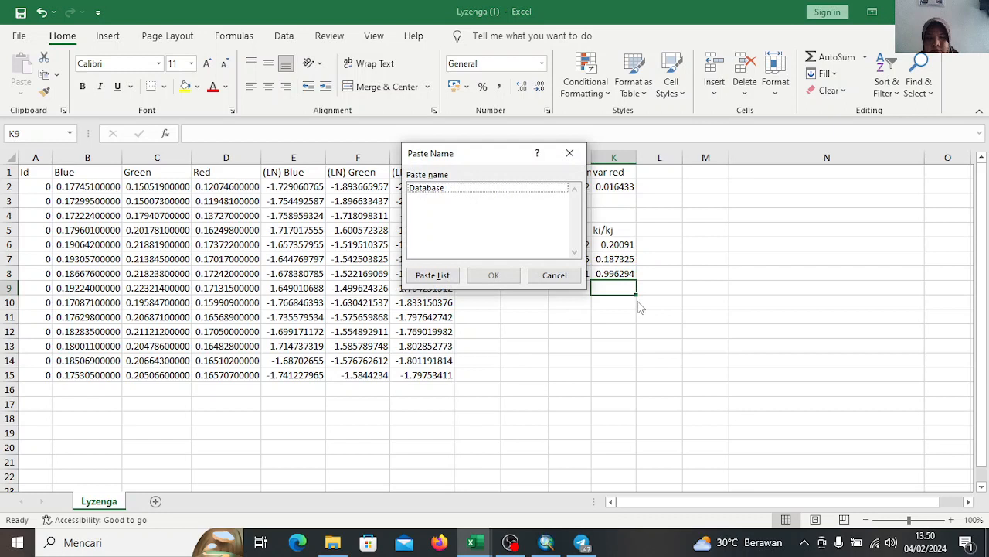
{"action": "left_click", "coordinate": [576, 276]}
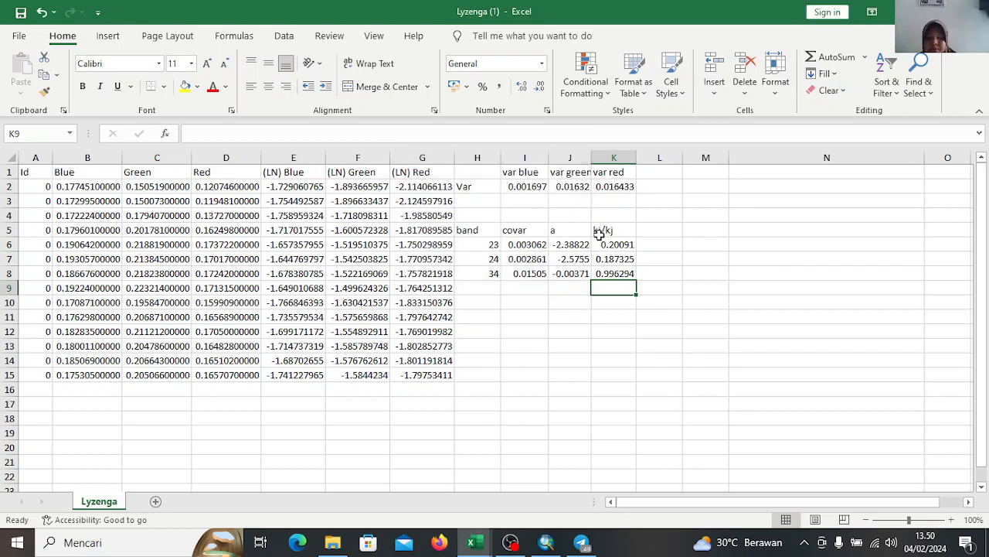
{"action": "key", "text": "F3"}
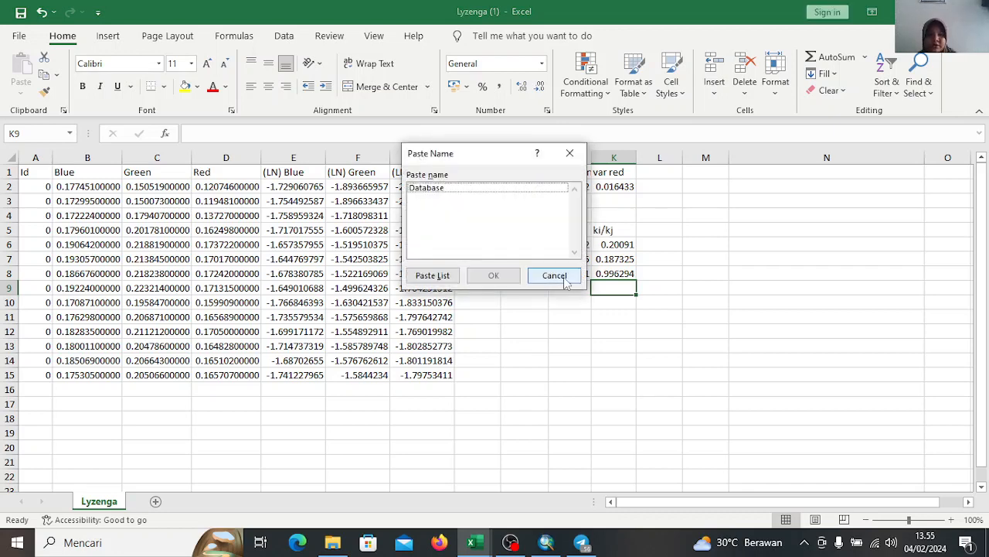
{"action": "left_click", "coordinate": [564, 276]}
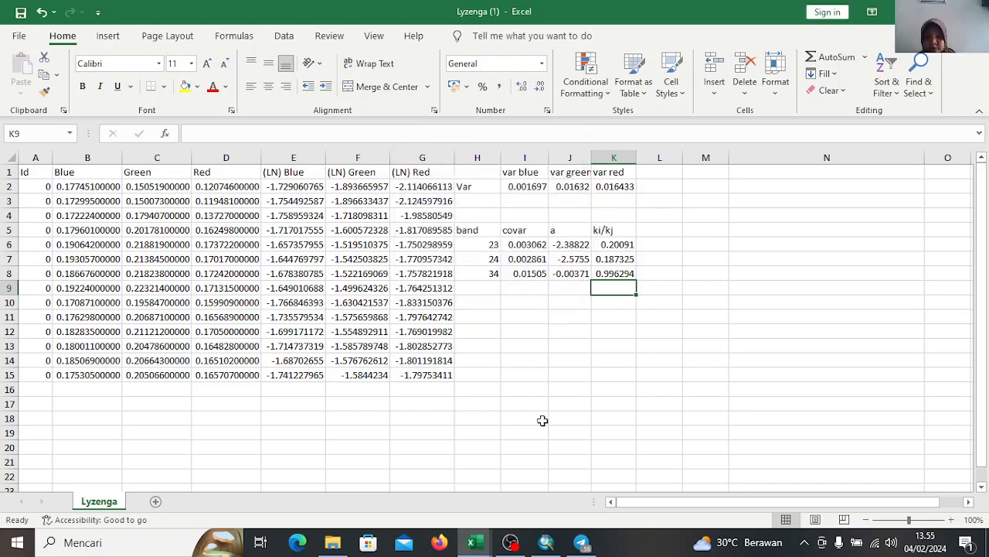
Switch to the HASIL TERUMBU KARANG map in ArcMap and open the tool search
{"action": "mouse_move", "coordinate": [552, 543]}
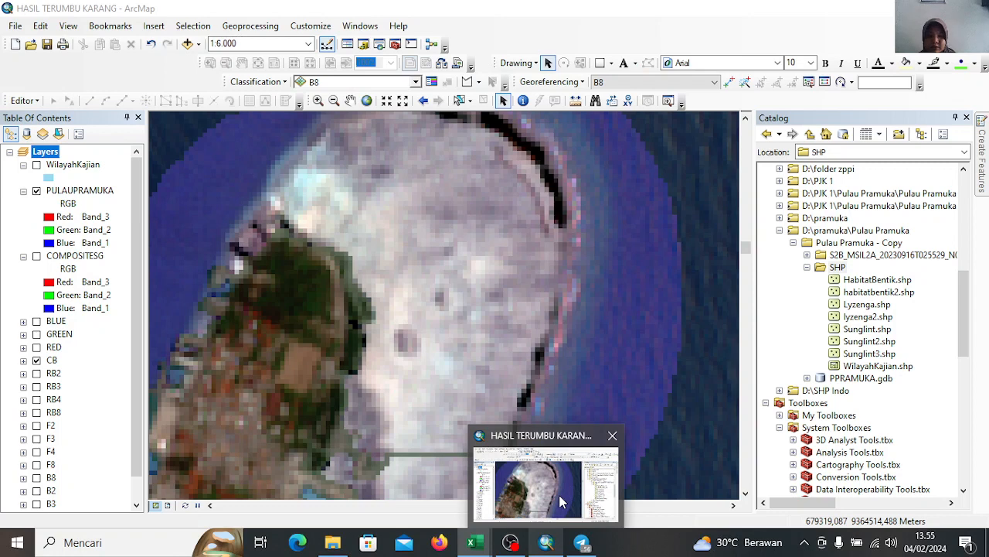
{"action": "left_click", "coordinate": [559, 495]}
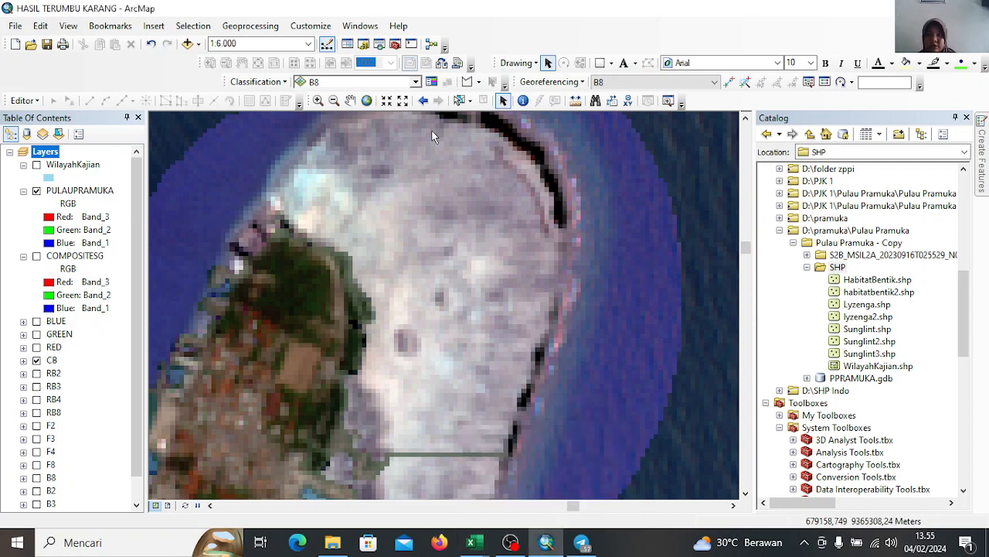
{"action": "left_click", "coordinate": [380, 45]}
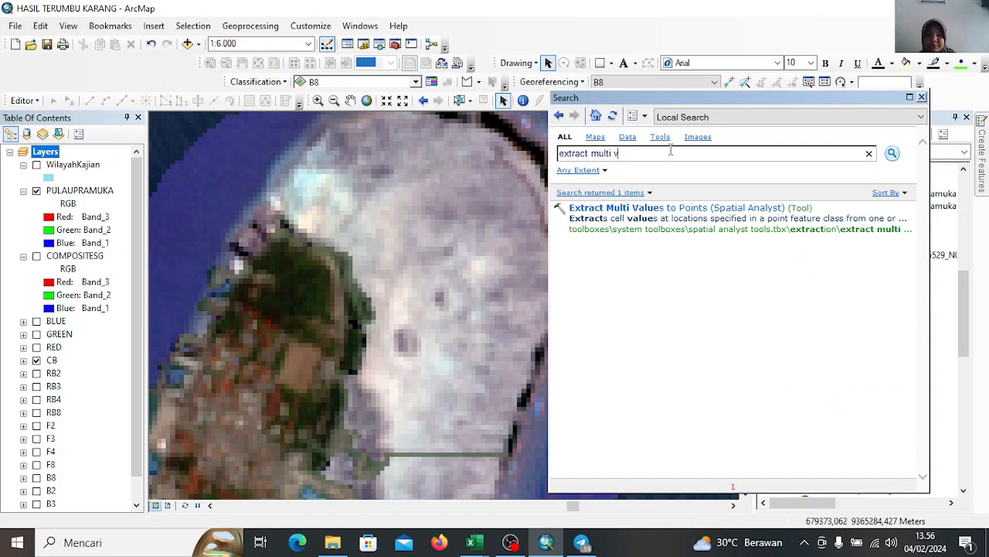
Replace the old search text and search for the RASTER CALCULATOR tool
{"action": "key", "text": "BackSpace"}
{"action": "key", "text": "BackSpace"}
{"action": "key", "text": "BackSpace"}
{"action": "key", "text": "BackSpace"}
{"action": "key", "text": "BackSpace"}
{"action": "key", "text": "BackSpace"}
{"action": "key", "text": "BackSpace"}
{"action": "key", "text": "BackSpace"}
{"action": "key", "text": "BackSpace"}
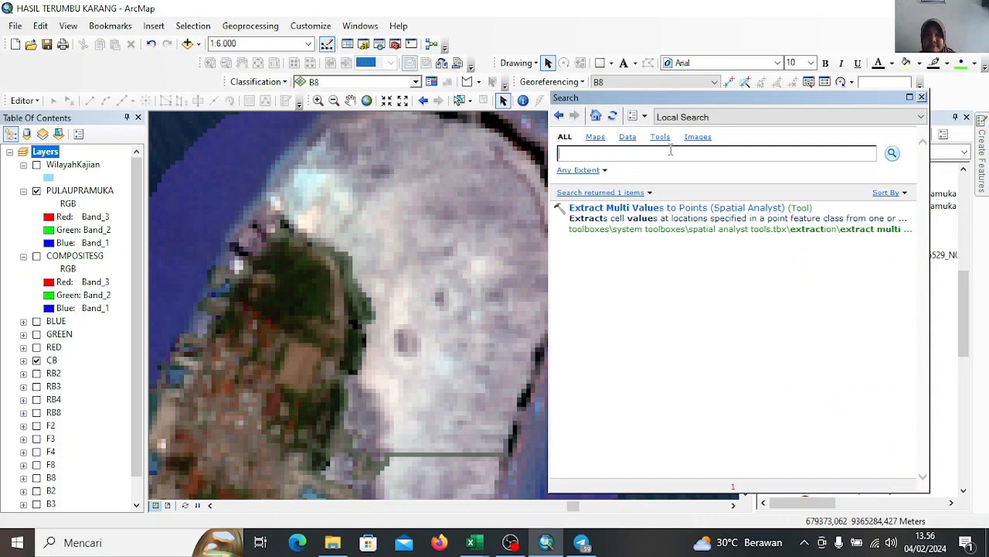
{"action": "type", "text": "RASTER"}
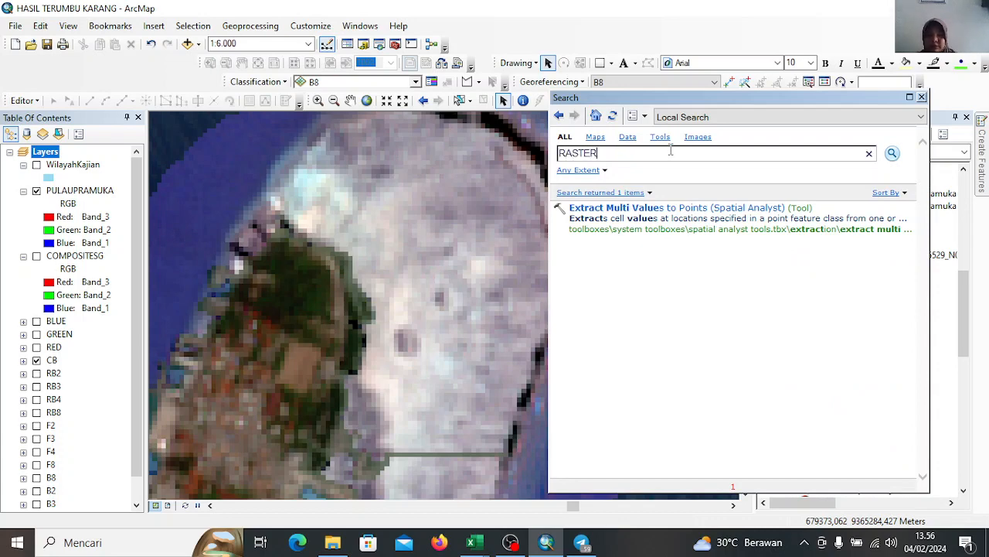
{"action": "type", "text": " CALCULA"}
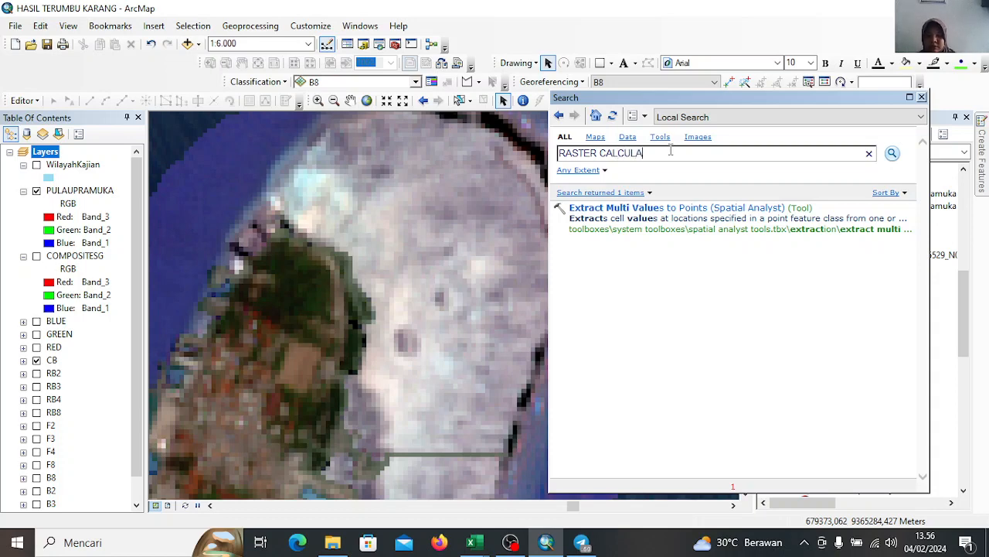
{"action": "type", "text": "TOR"}
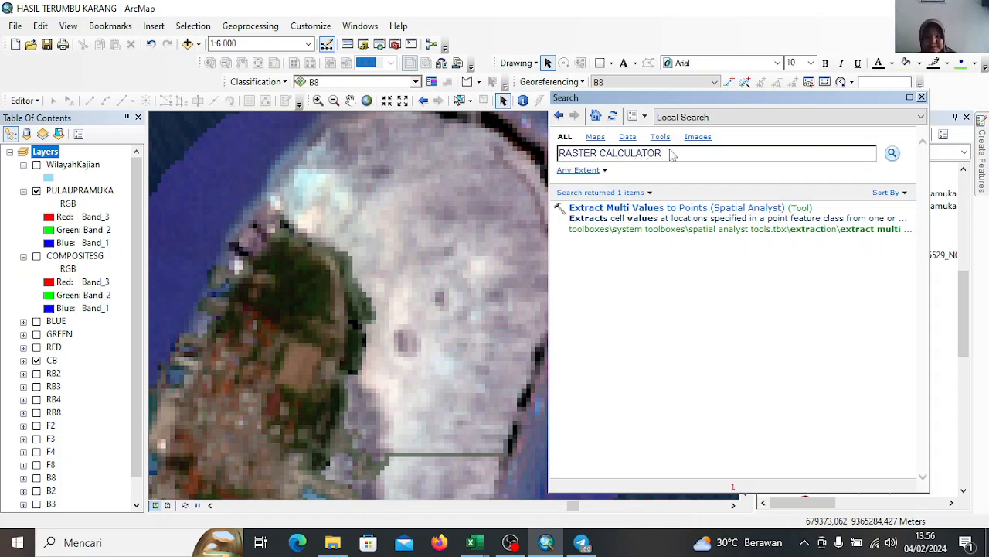
{"action": "key", "text": "Return"}
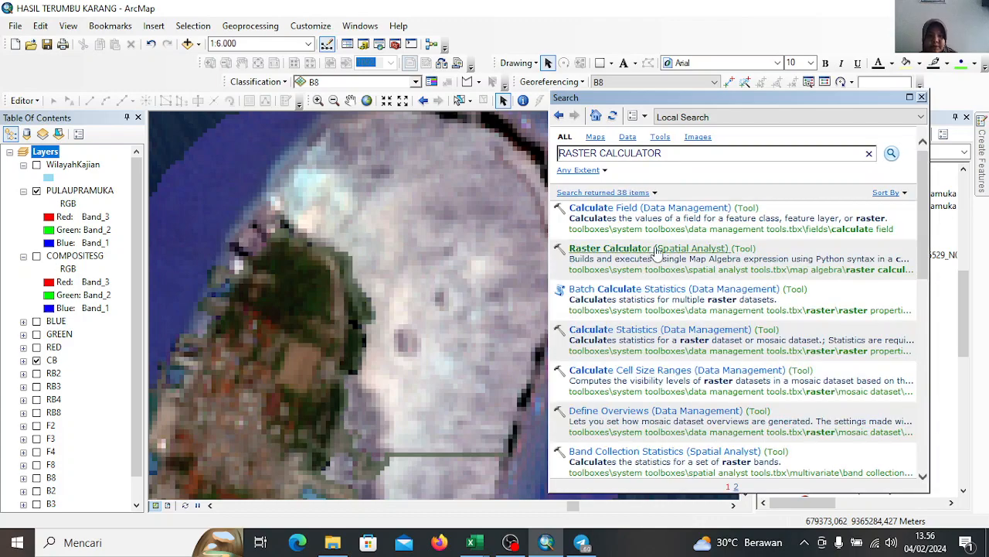
Open the Raster Calculator from the search results in batch mode and extend the batch grid to three rows
{"action": "right_click", "coordinate": [655, 253]}
{"action": "left_click", "coordinate": [699, 282]}
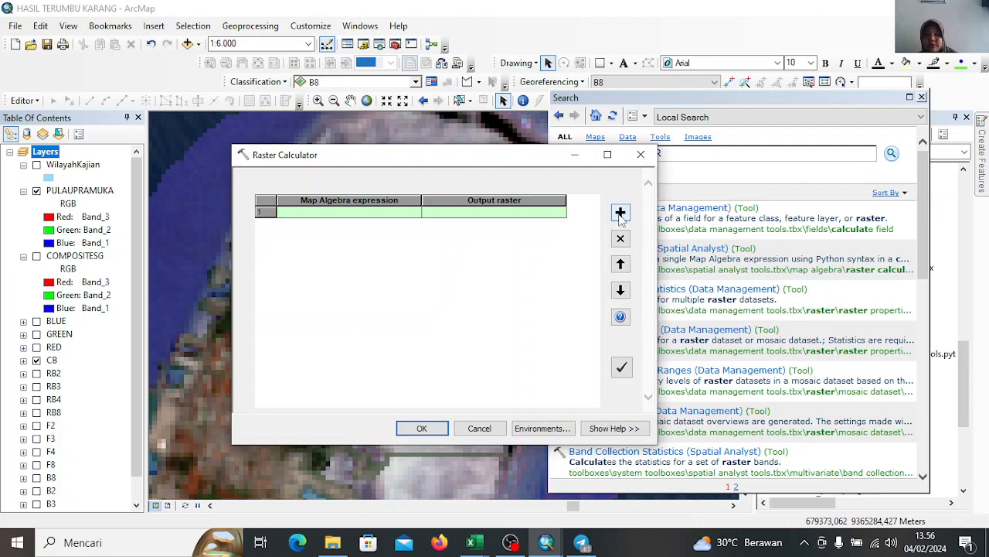
{"action": "left_click", "coordinate": [620, 213]}
{"action": "left_click", "coordinate": [619, 214]}
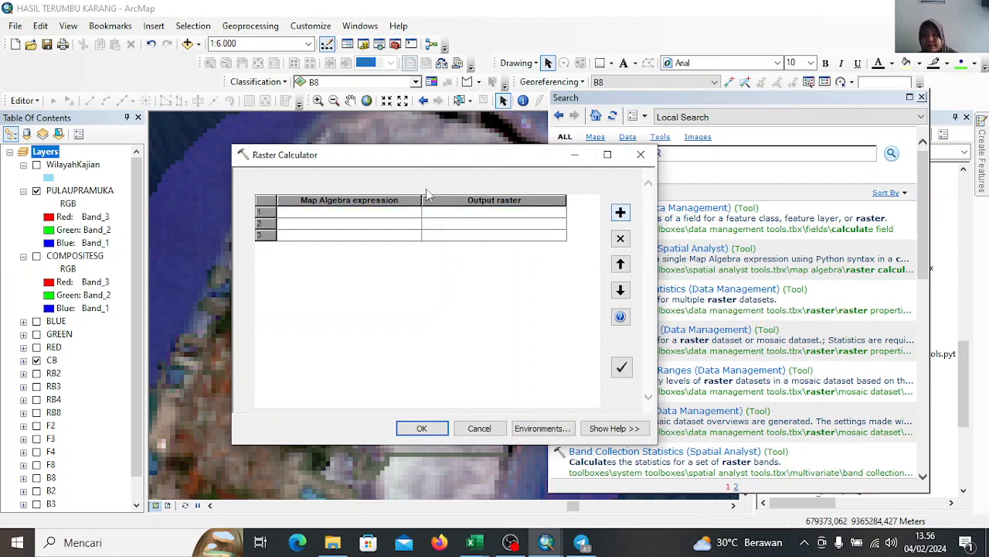
Start the first row's map algebra expression as Ln("BLUE") - (
{"action": "left_click", "coordinate": [370, 211]}
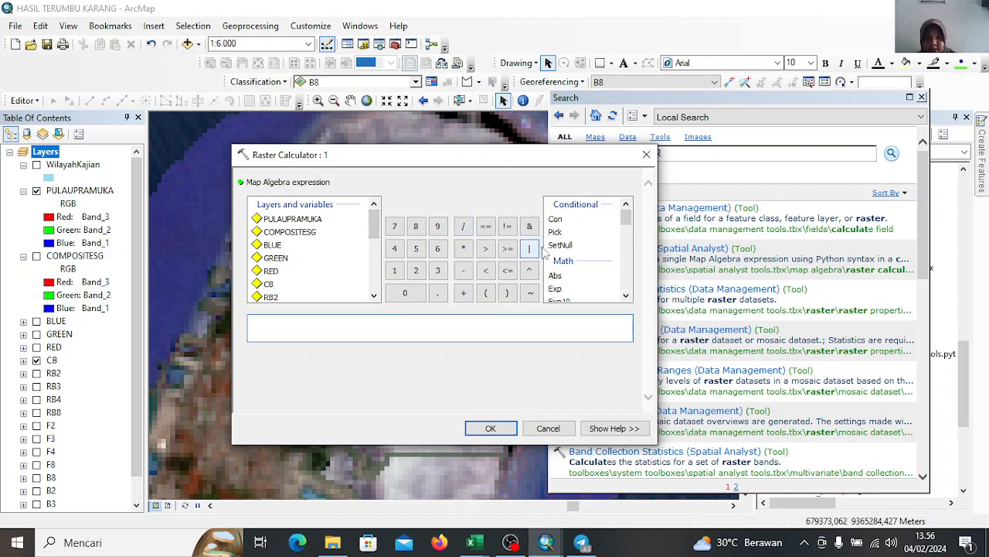
{"action": "scroll", "coordinate": [553, 255], "scroll_direction": "down", "scroll_amount": 2}
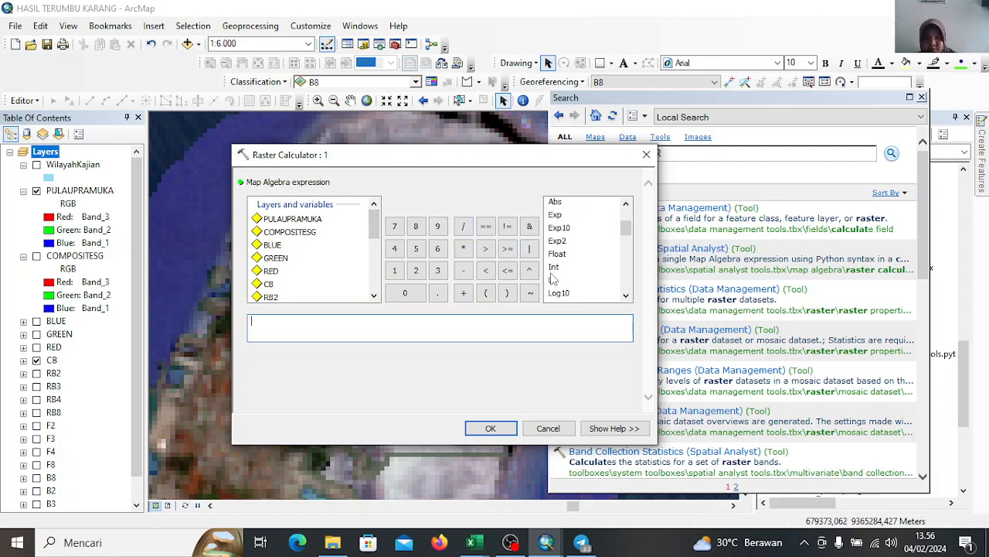
{"action": "left_click", "coordinate": [553, 280]}
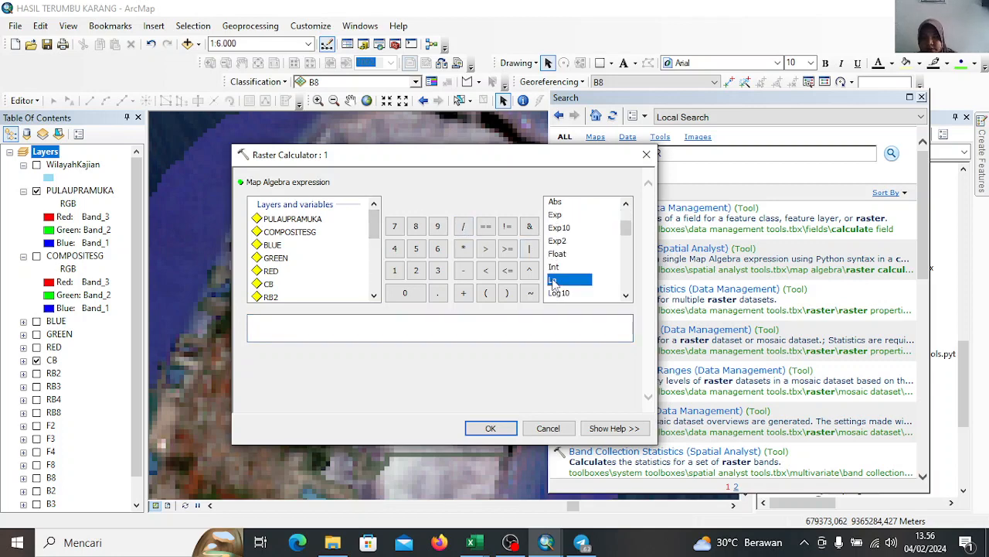
{"action": "double_click", "coordinate": [553, 280]}
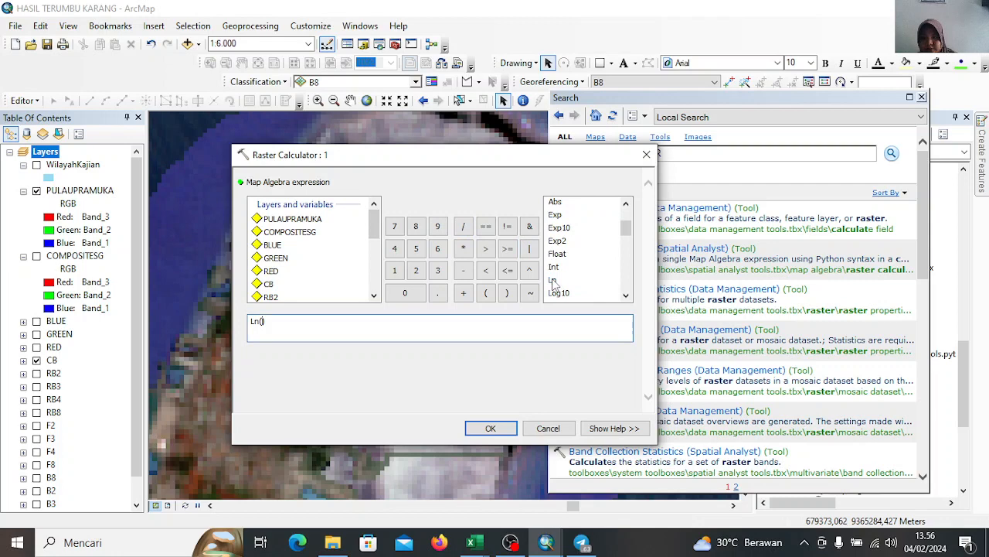
{"action": "left_click", "coordinate": [272, 246]}
{"action": "double_click", "coordinate": [272, 246]}
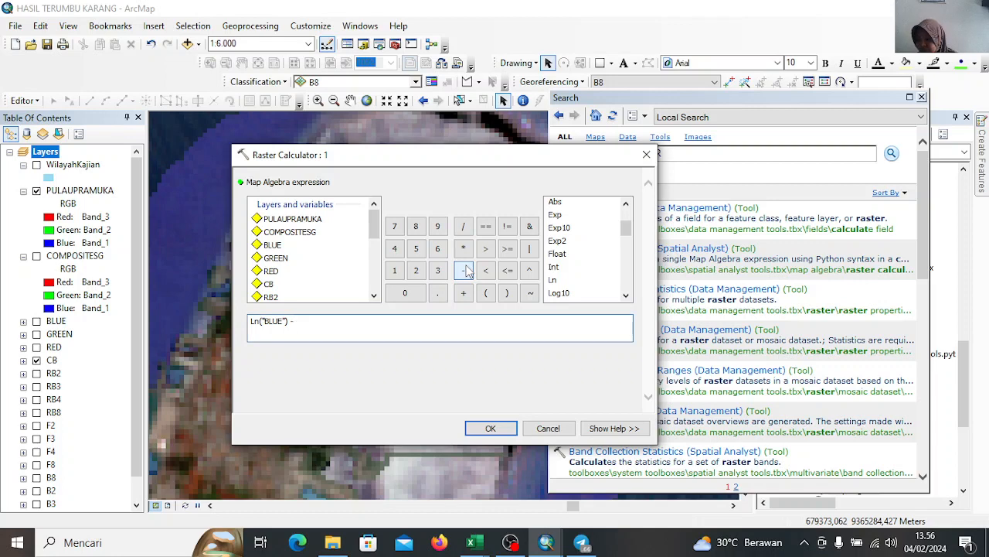
{"action": "left_click", "coordinate": [484, 293]}
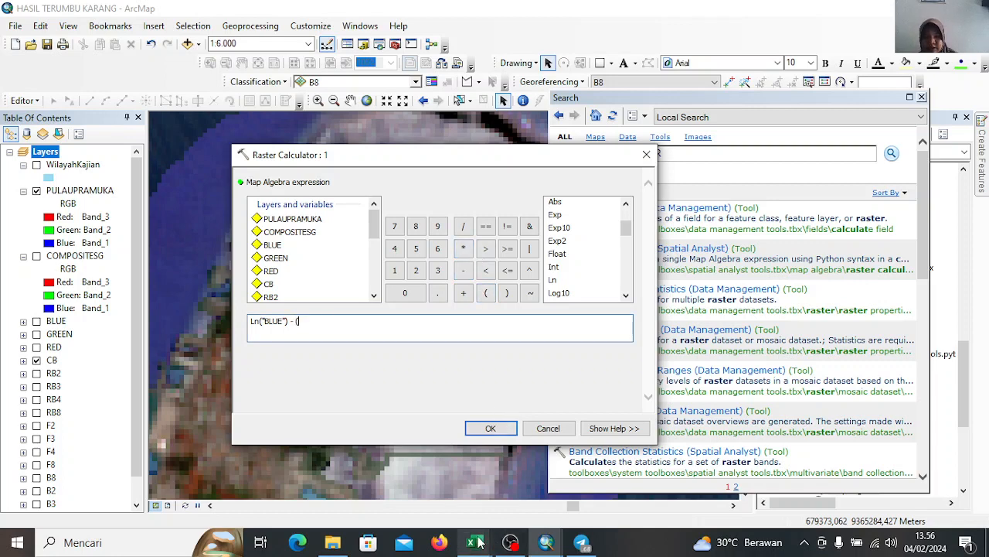
Copy the band pair 23 ki/kj value from K6 in Excel and extend the Raster Calculator expression with 0.200910018) *
{"action": "mouse_move", "coordinate": [478, 544]}
{"action": "left_click", "coordinate": [552, 471]}
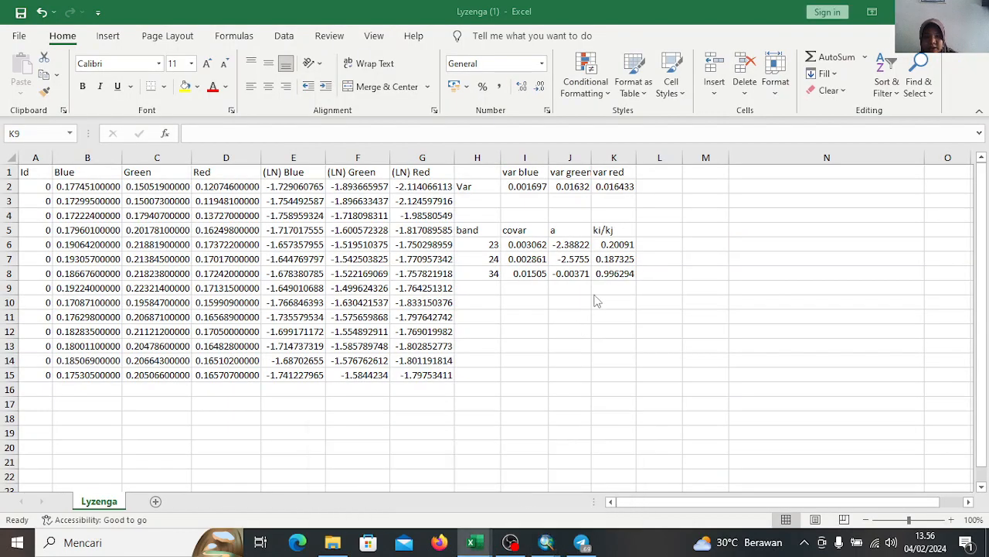
{"action": "left_click", "coordinate": [608, 243]}
{"action": "key", "text": "ctrl+c"}
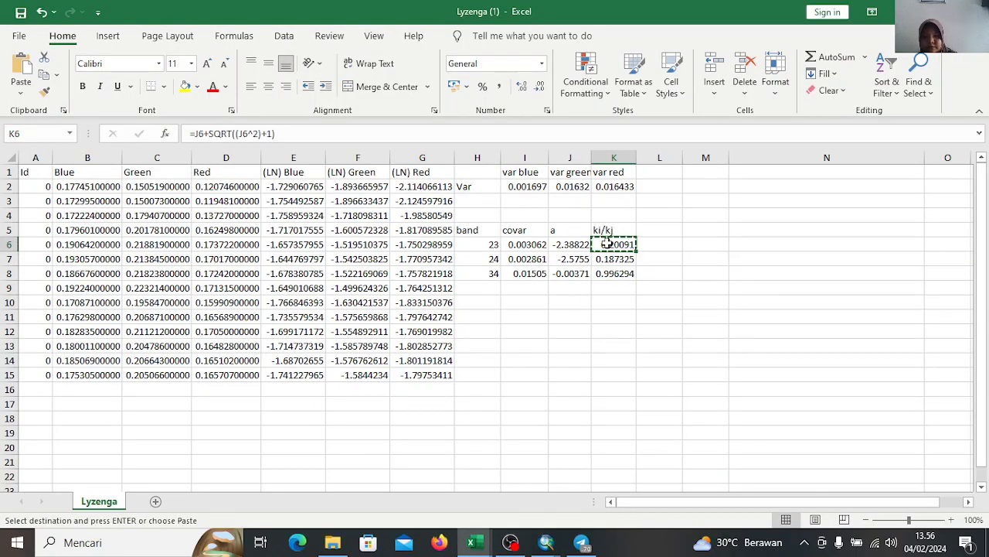
{"action": "mouse_move", "coordinate": [541, 545]}
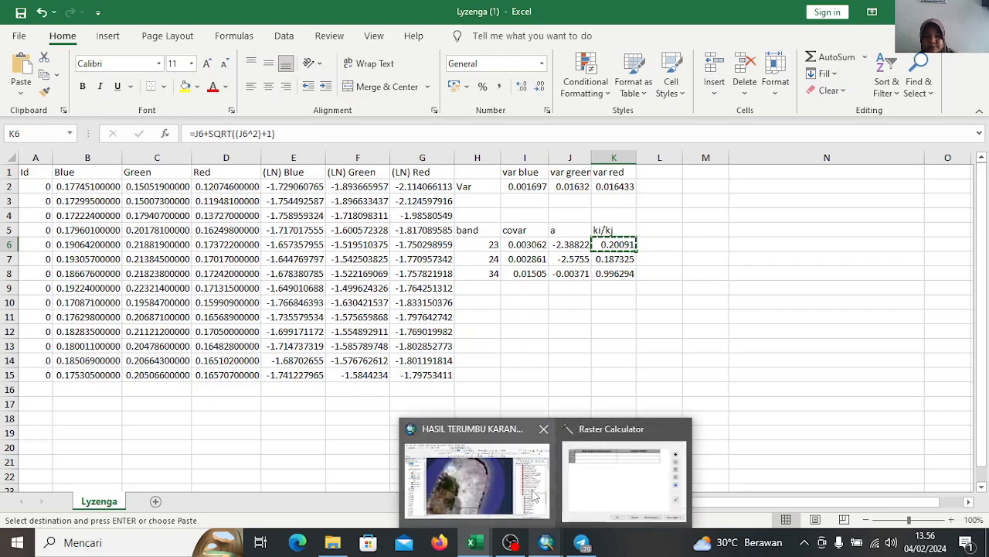
{"action": "left_click", "coordinate": [608, 483]}
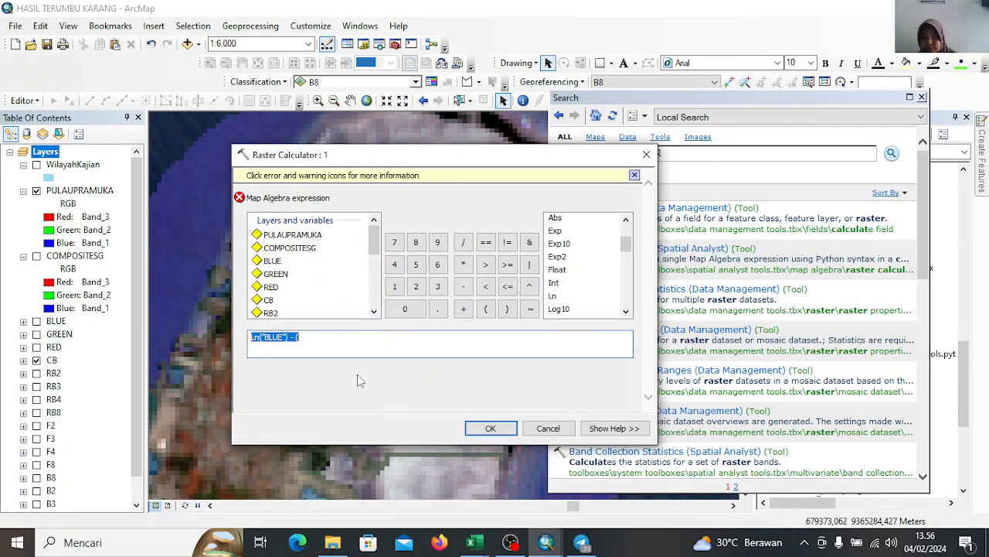
{"action": "left_click", "coordinate": [323, 345]}
{"action": "key", "text": "ctrl+v"}
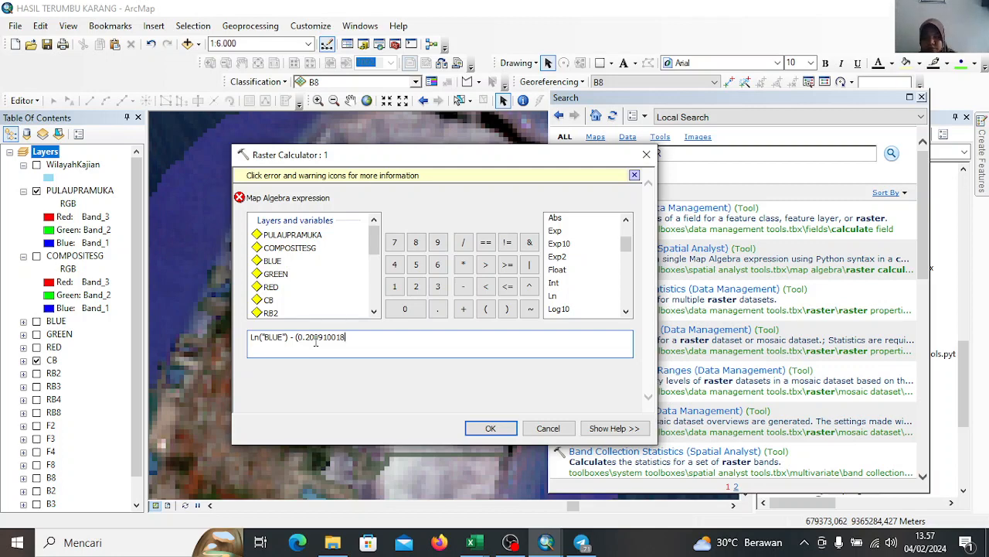
{"action": "left_click", "coordinate": [507, 308]}
{"action": "left_click", "coordinate": [464, 265]}
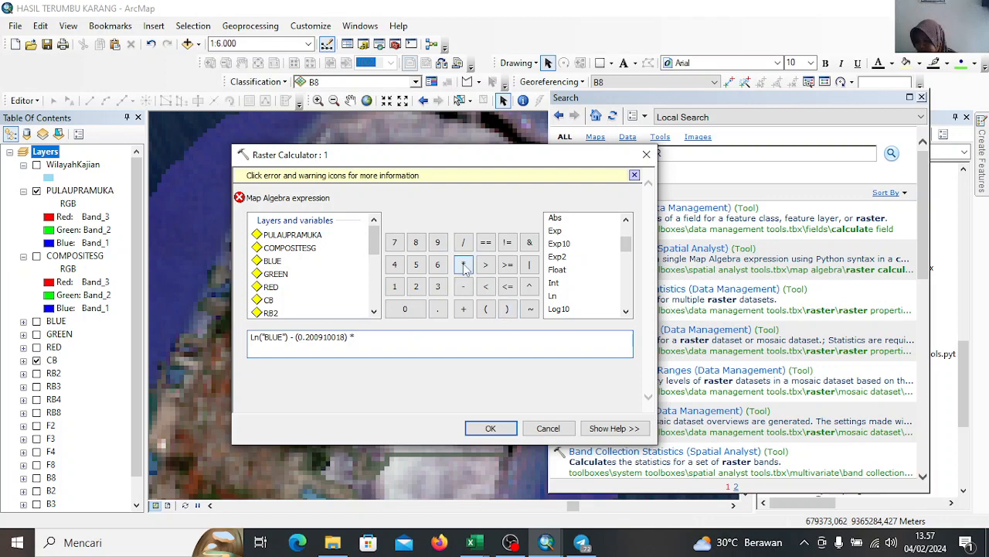
Complete the first row's expression with Ln("GREEN")) after the multiplication sign and accept it
{"action": "left_click", "coordinate": [553, 298]}
{"action": "double_click", "coordinate": [553, 298]}
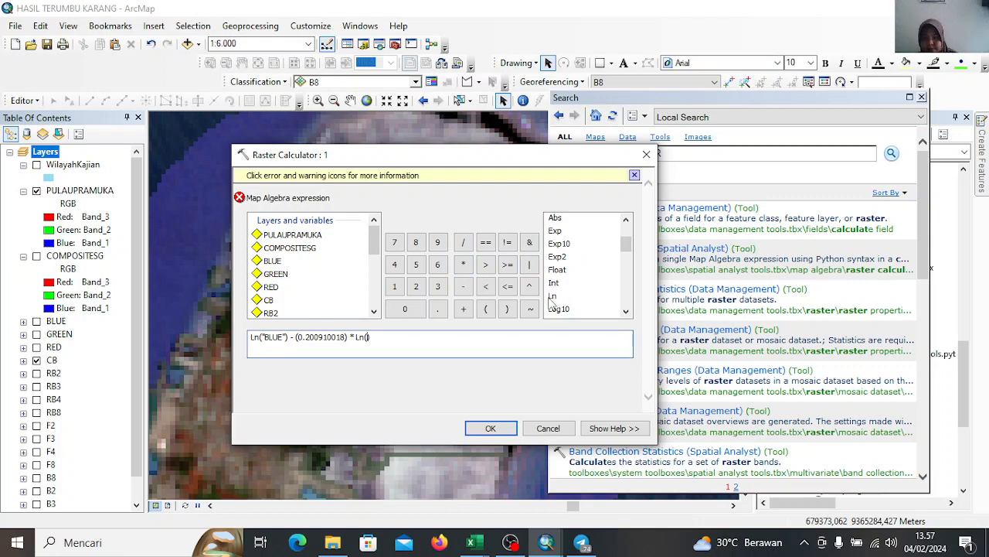
{"action": "left_click", "coordinate": [278, 275]}
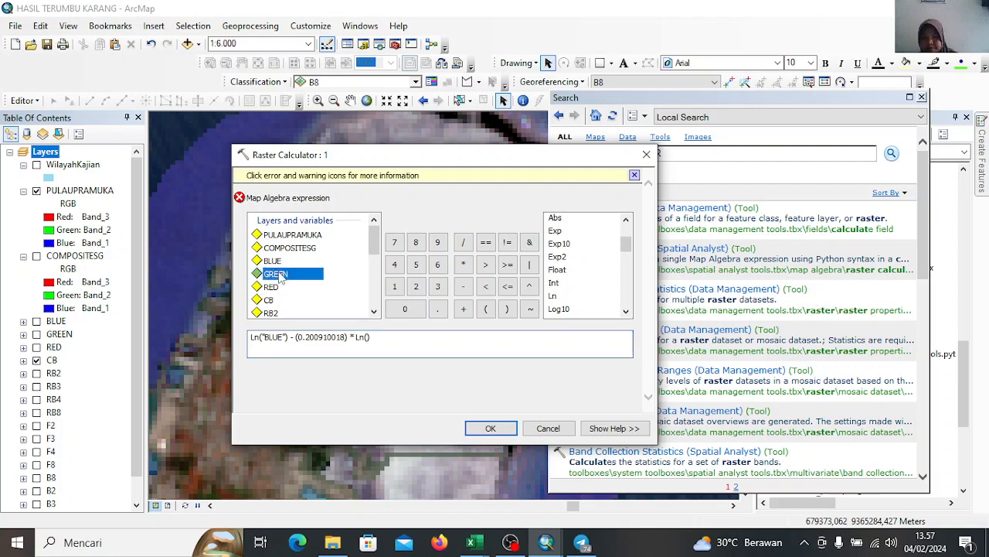
{"action": "double_click", "coordinate": [279, 275]}
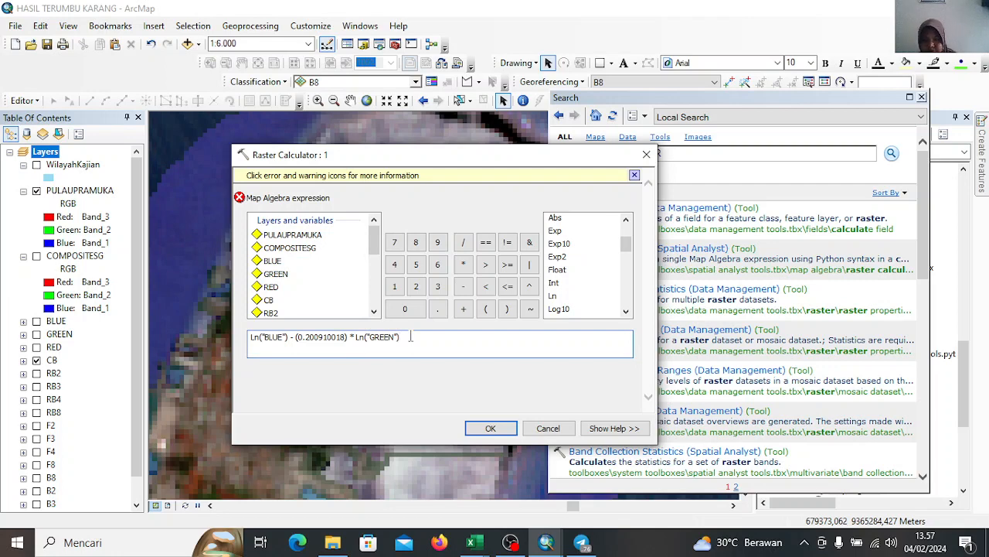
{"action": "type", "text": ")"}
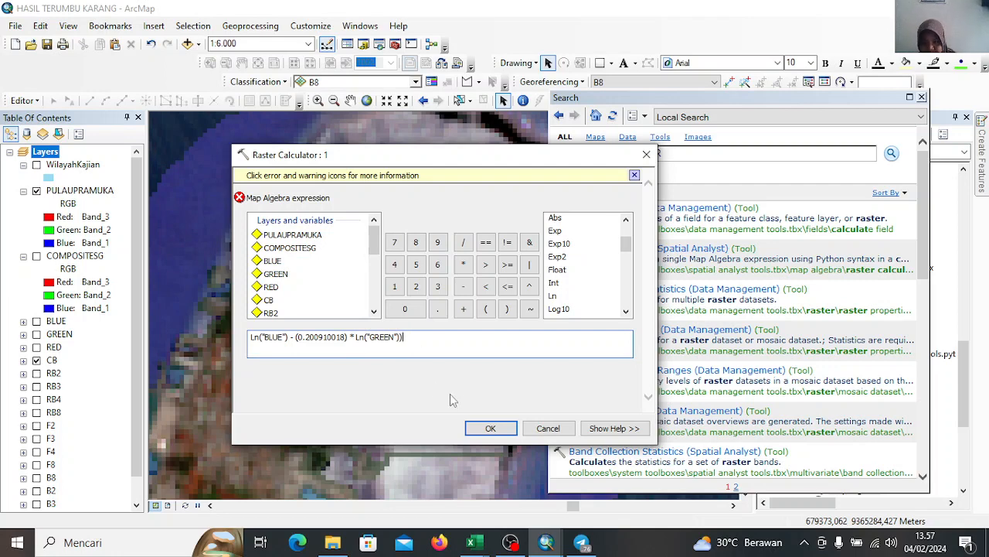
{"action": "left_click", "coordinate": [487, 429]}
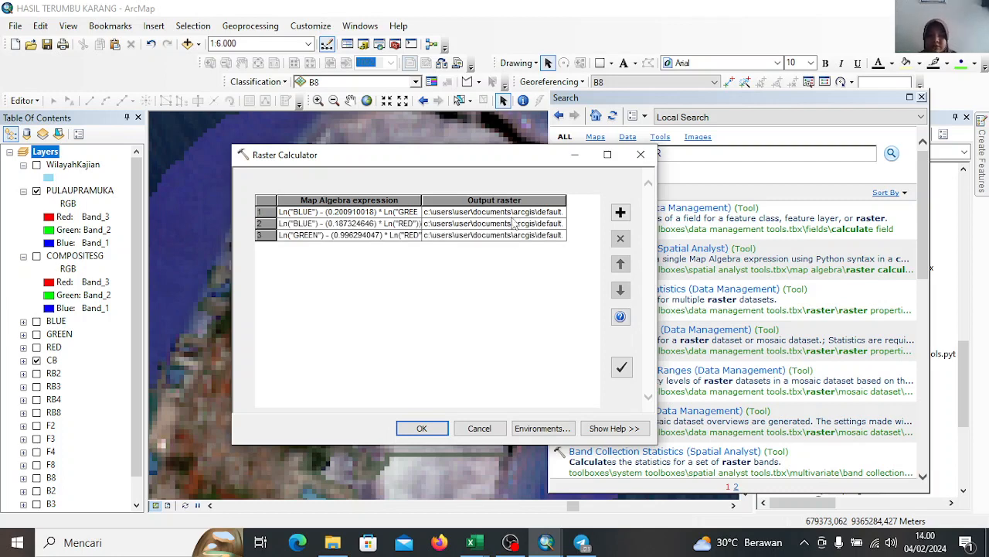
Save the first row's output raster as B23 in PPRAMUKA.gdb
{"action": "left_click", "coordinate": [513, 211]}
{"action": "right_click", "coordinate": [515, 214]}
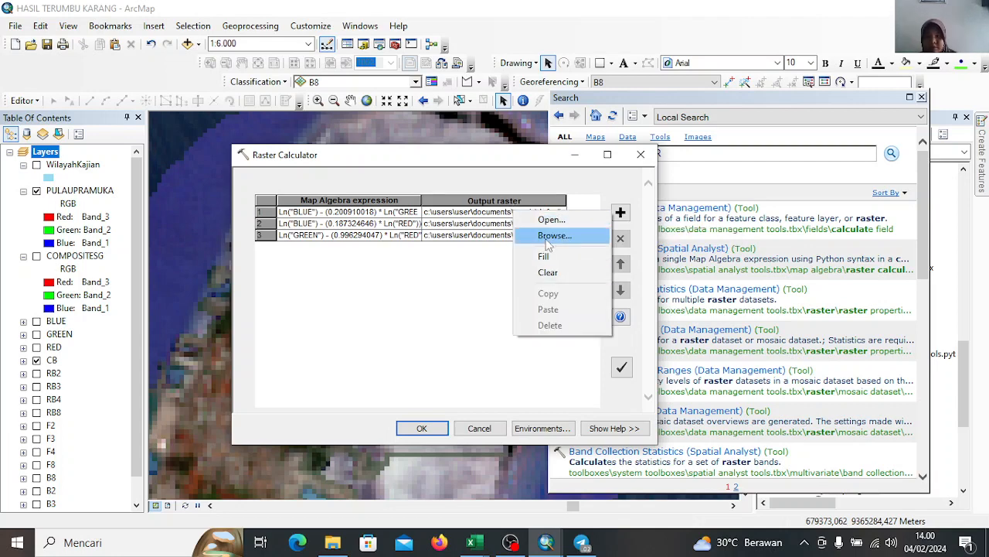
{"action": "left_click", "coordinate": [550, 236]}
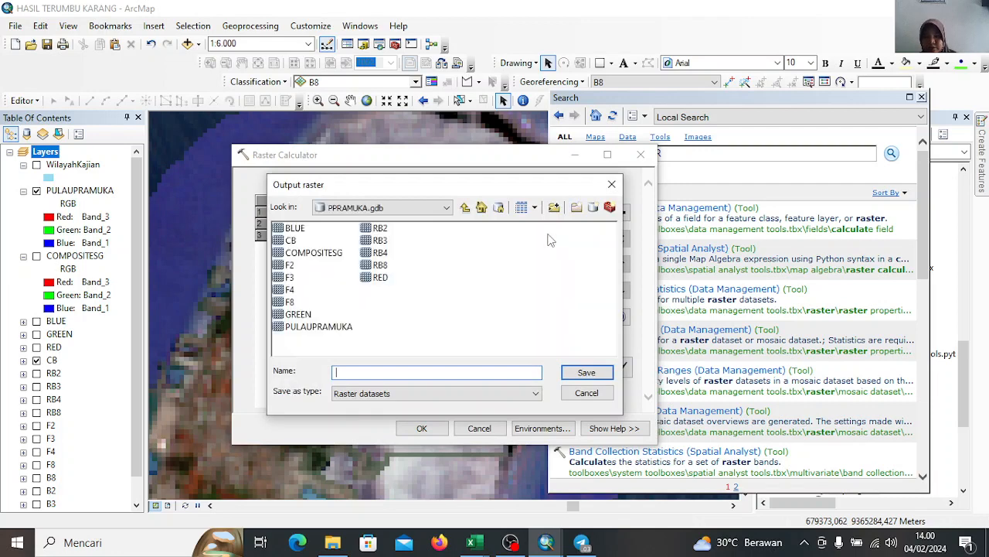
{"action": "type", "text": "B23"}
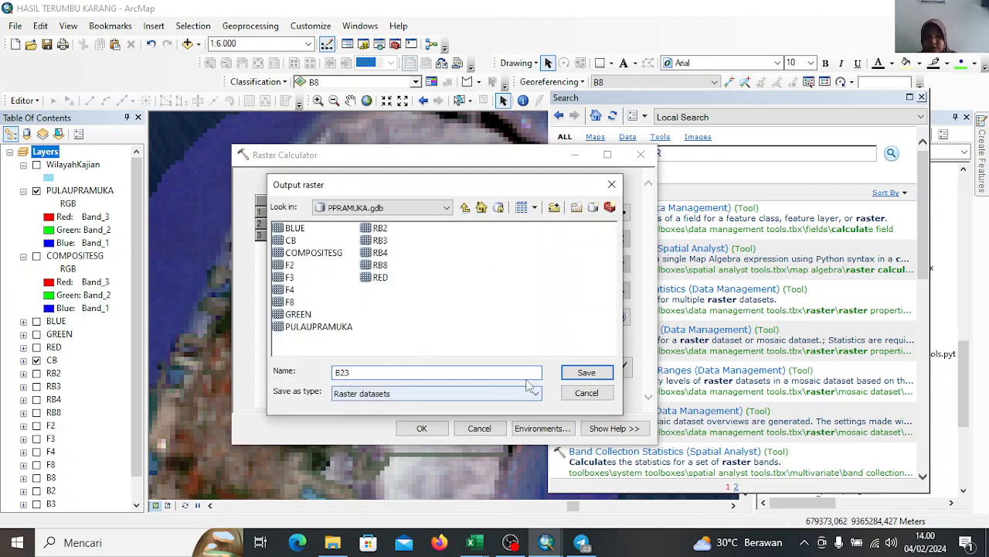
{"action": "left_click", "coordinate": [568, 372]}
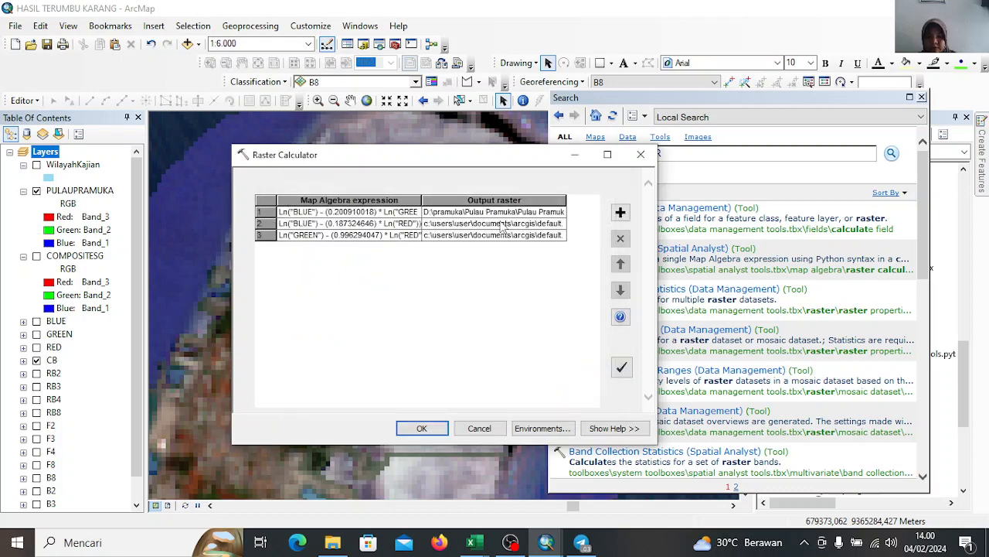
Save the second row's output raster as B24 in PPRAMUKA.gdb
{"action": "right_click", "coordinate": [501, 223]}
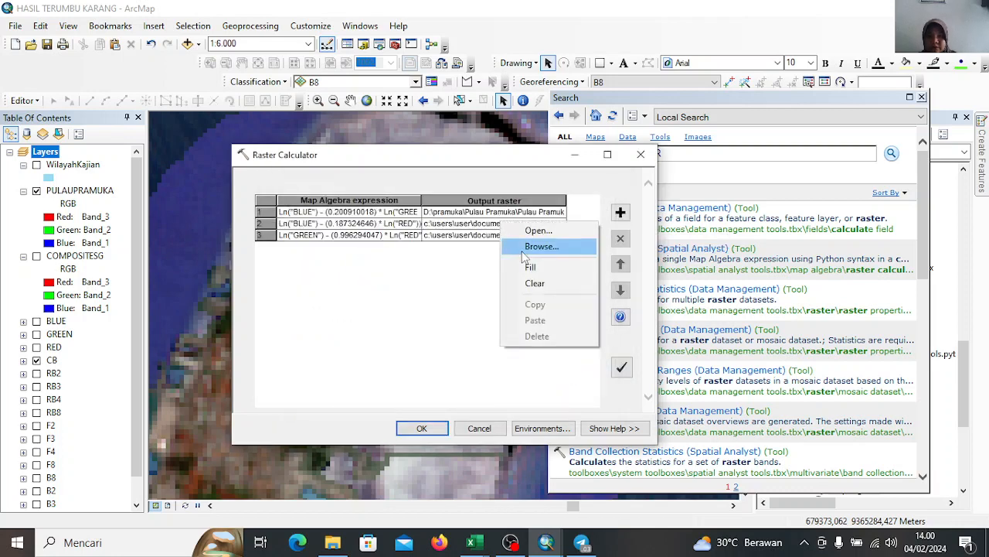
{"action": "left_click", "coordinate": [541, 246]}
{"action": "type", "text": "B24"}
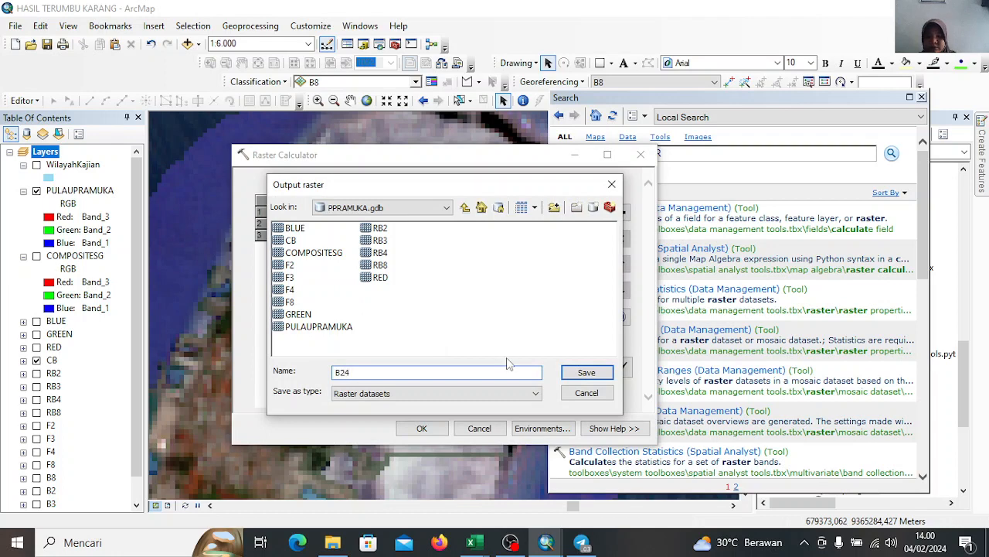
{"action": "left_click", "coordinate": [576, 372]}
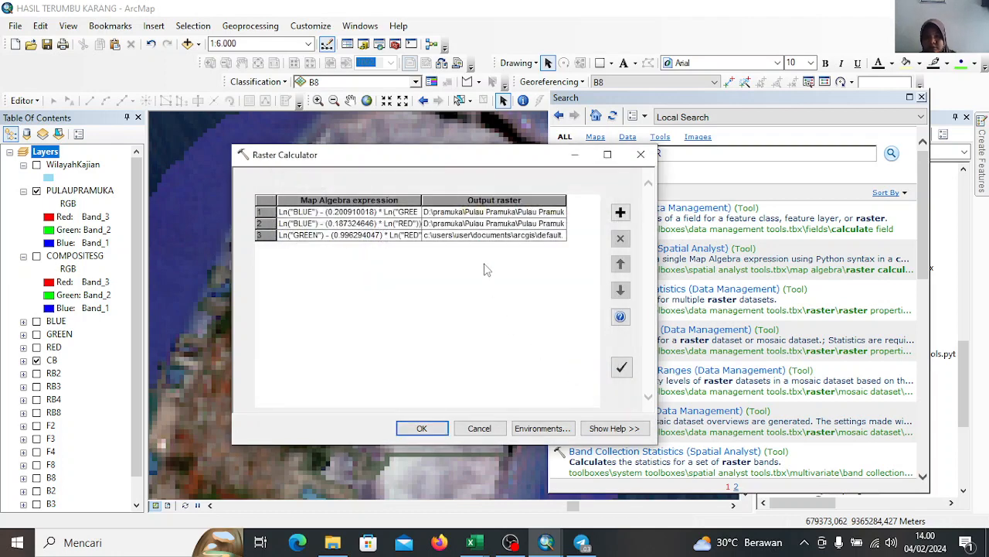
Save the third row's output raster as B34 in PPRAMUKA.gdb and run the batch calculation
{"action": "left_click", "coordinate": [493, 235]}
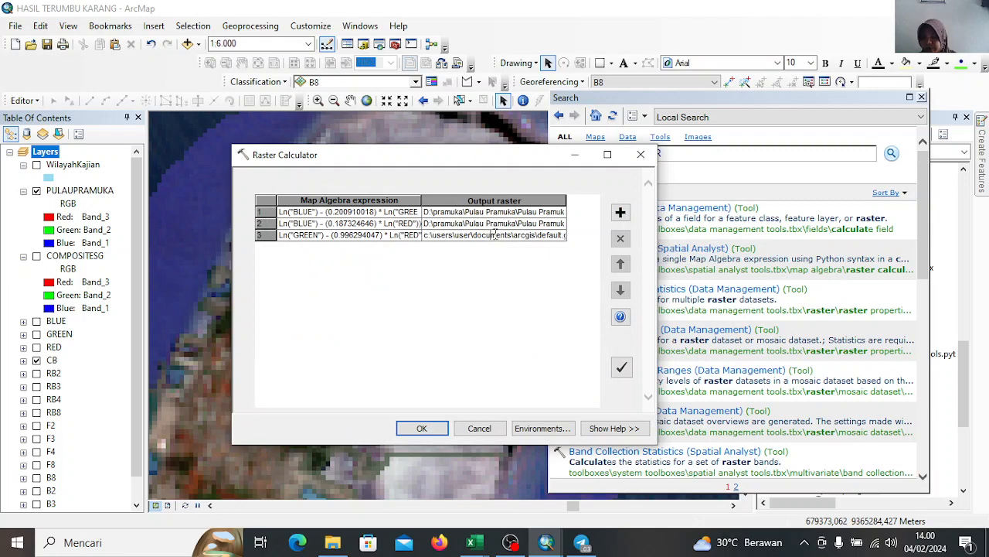
{"action": "right_click", "coordinate": [495, 234]}
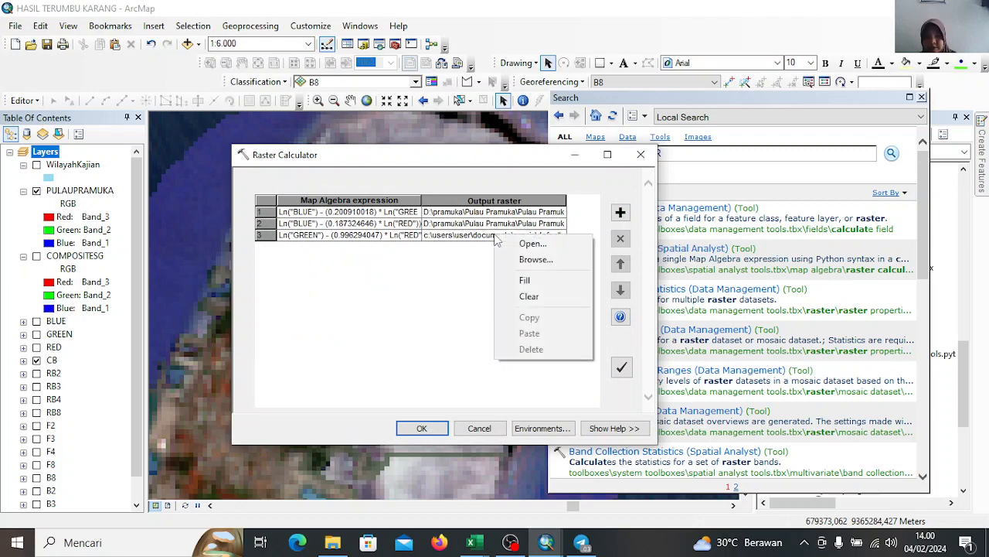
{"action": "left_click", "coordinate": [524, 261]}
{"action": "type", "text": "B"}
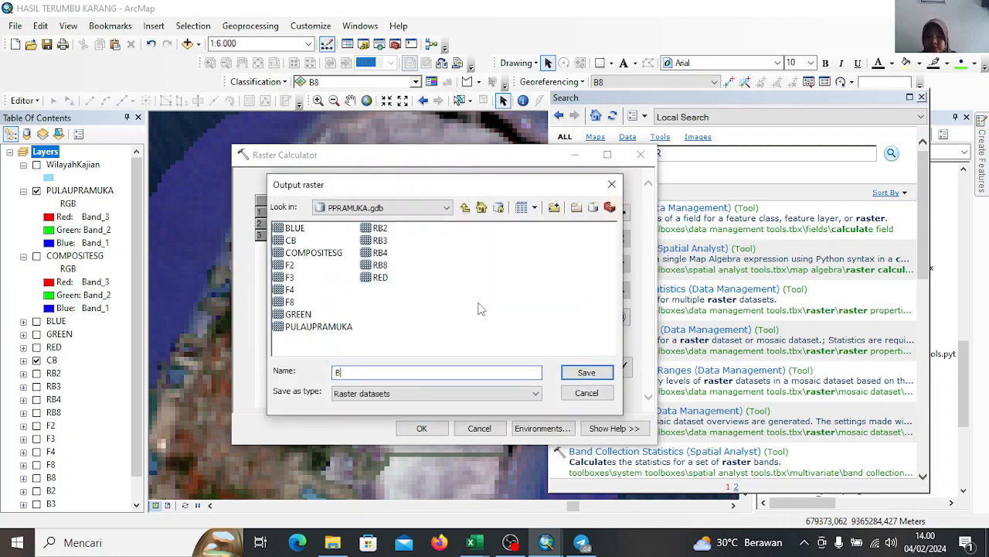
{"action": "type", "text": "34"}
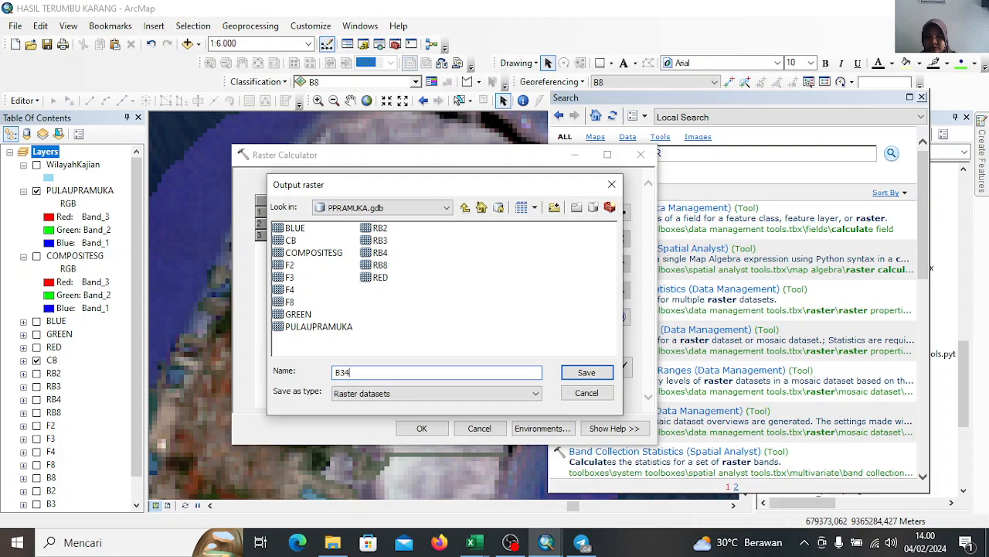
{"action": "left_click", "coordinate": [588, 374]}
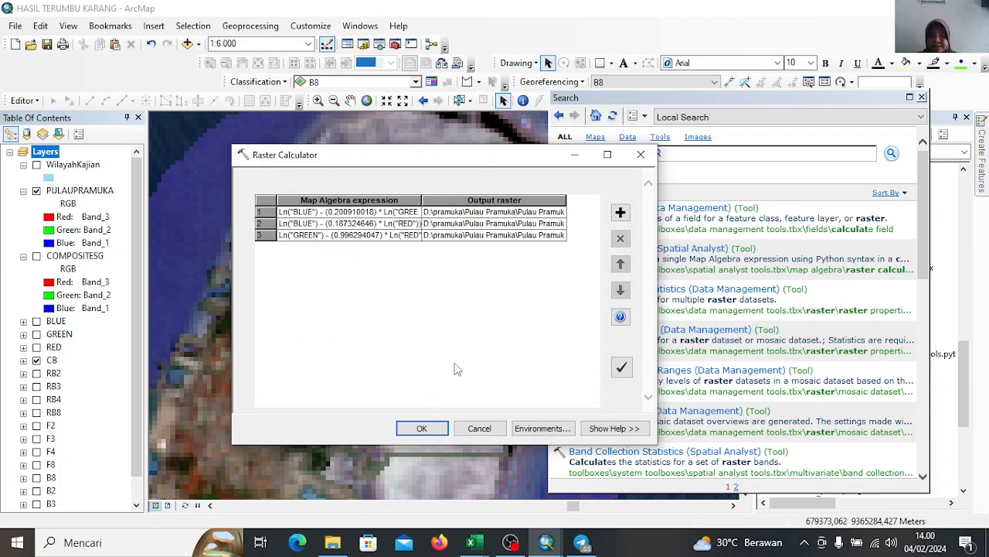
{"action": "left_click", "coordinate": [423, 428]}
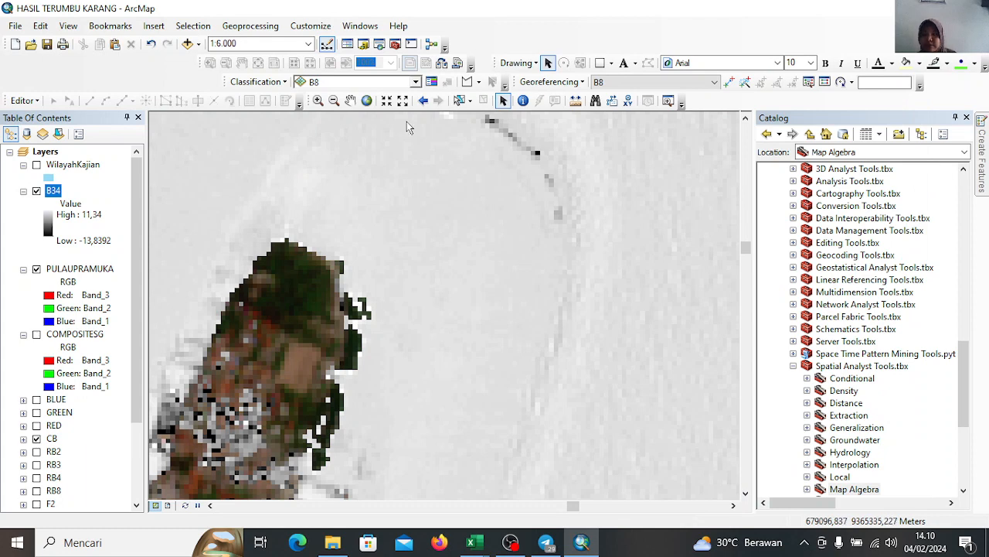
Add the B23 and B24 rasters from PPRAMUKA.gdb in the Pulau Pramuka - Copy folder to the map, building pyramids
{"action": "left_click", "coordinate": [187, 44]}
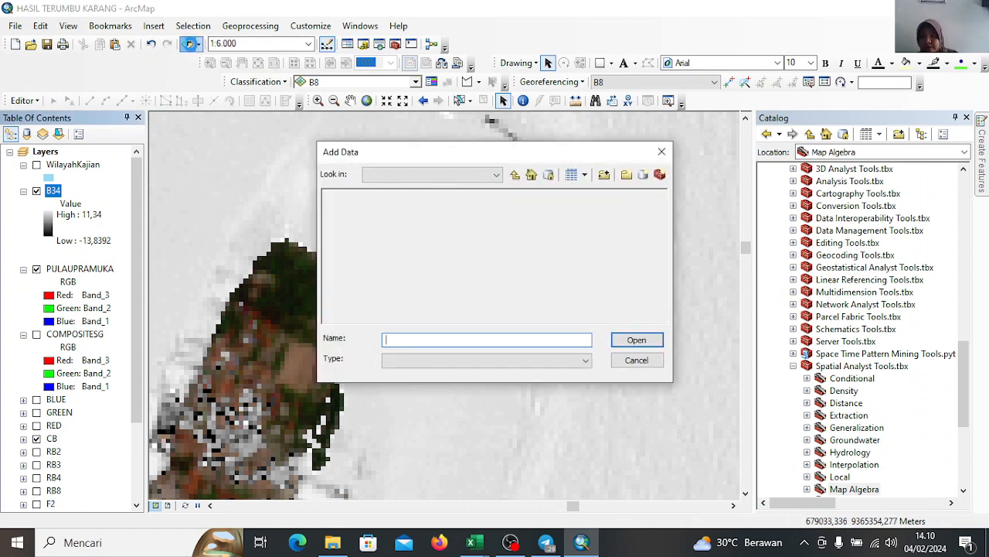
{"action": "left_click", "coordinate": [497, 175]}
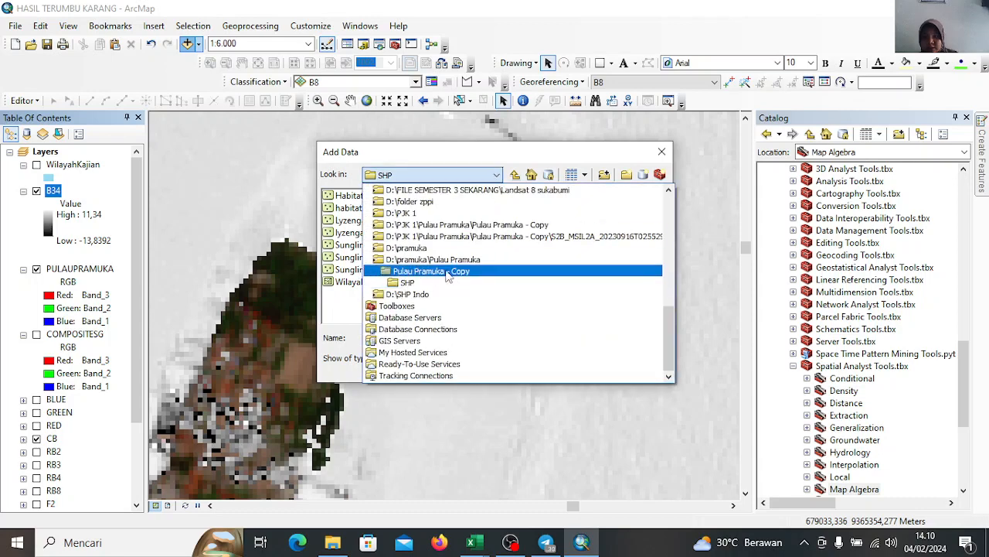
{"action": "left_click", "coordinate": [446, 211]}
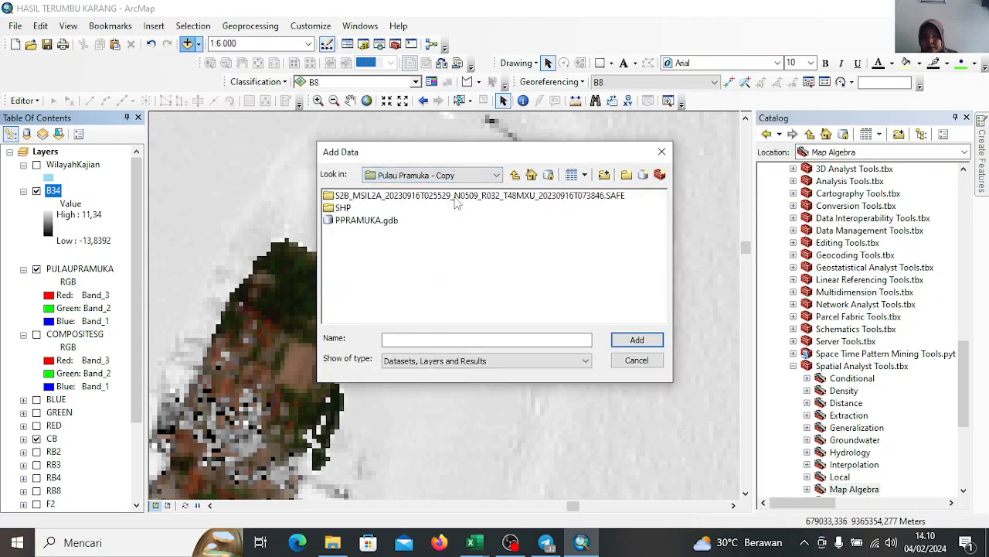
{"action": "double_click", "coordinate": [390, 220]}
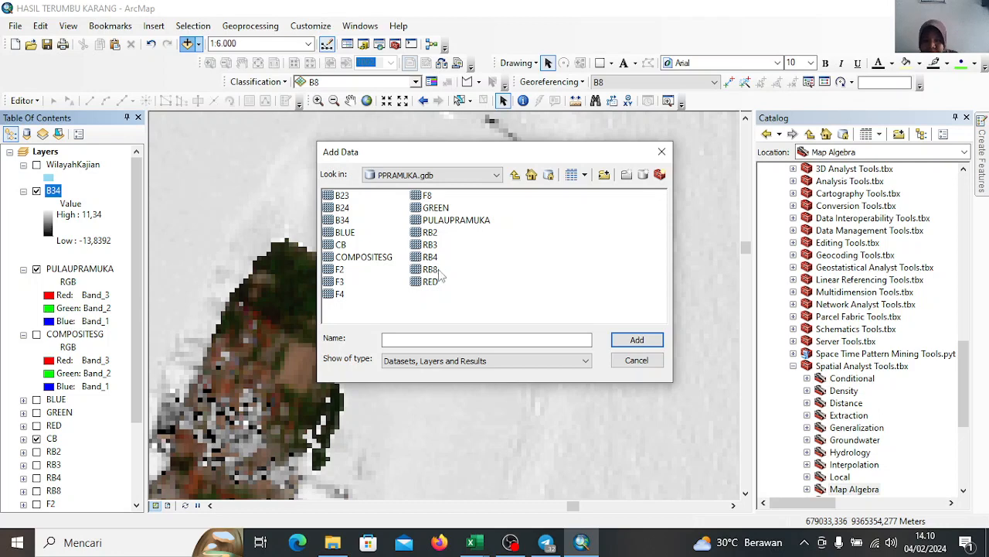
{"action": "left_click", "coordinate": [344, 196]}
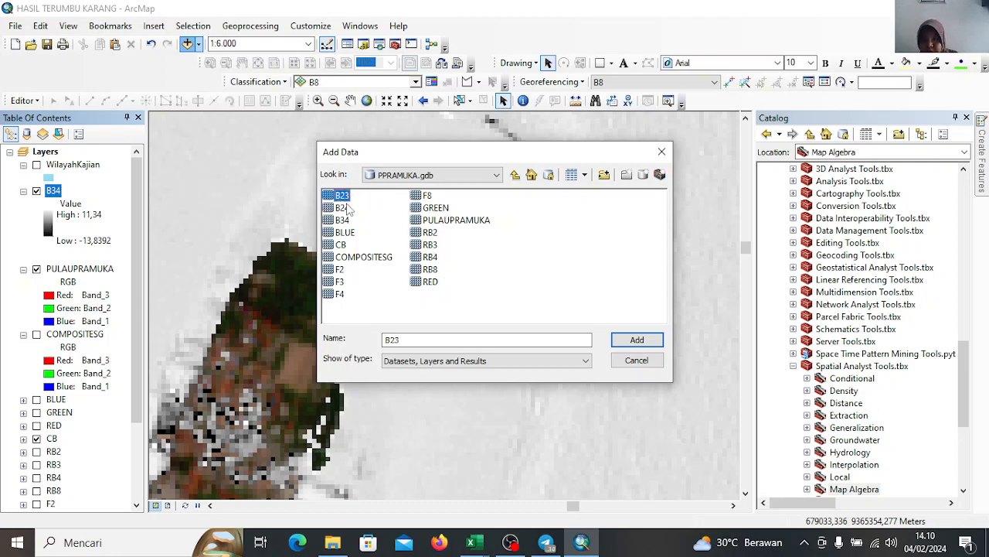
{"action": "left_click", "coordinate": [349, 208], "text": "ctrl"}
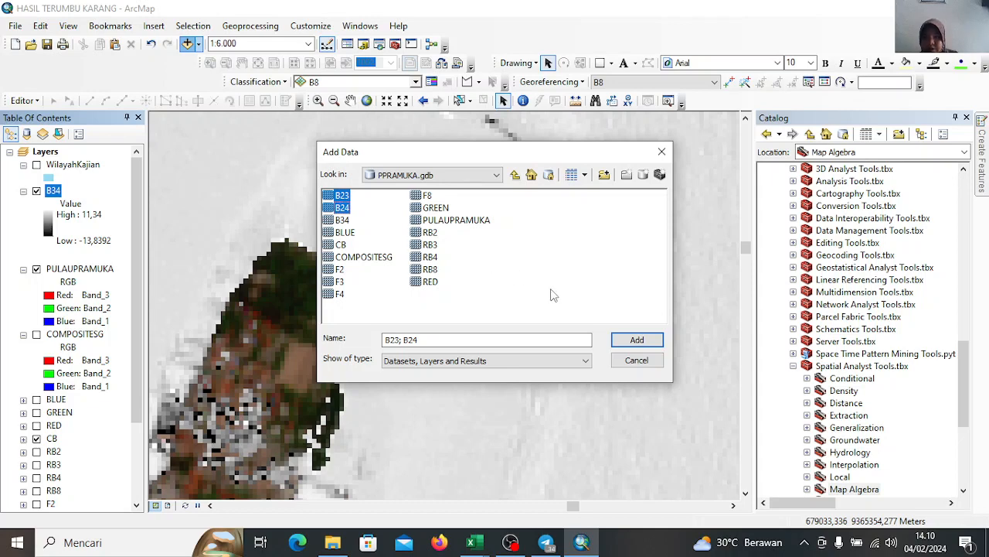
{"action": "left_click", "coordinate": [645, 342]}
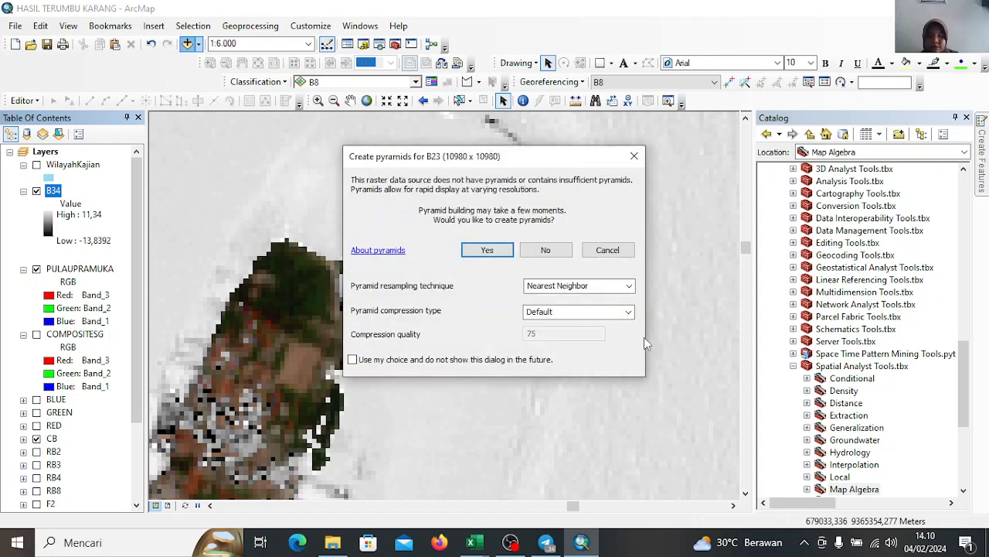
{"action": "left_click", "coordinate": [487, 250]}
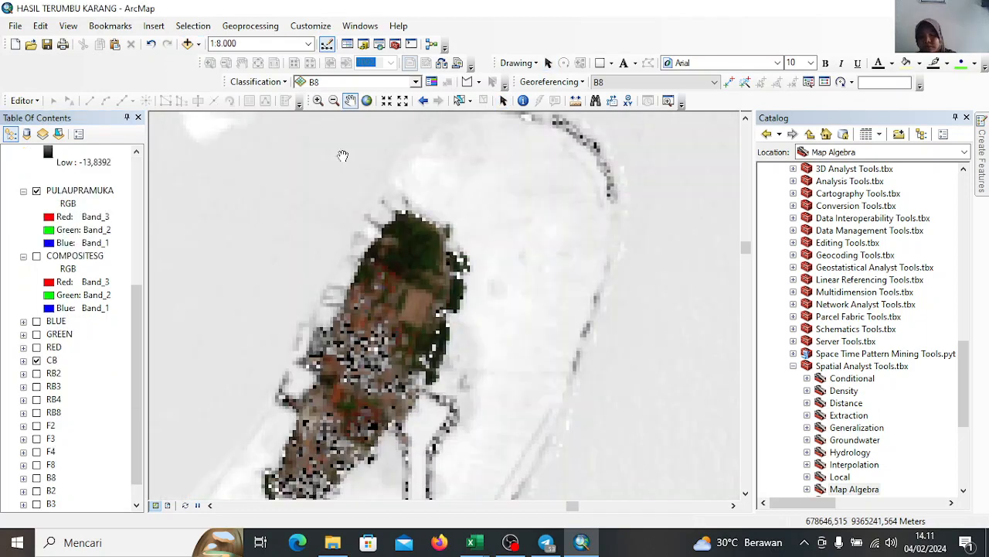
Search the tools for COMPOSITE BAND and open the Composite Bands (Data Management) tool
{"action": "left_click", "coordinate": [379, 45]}
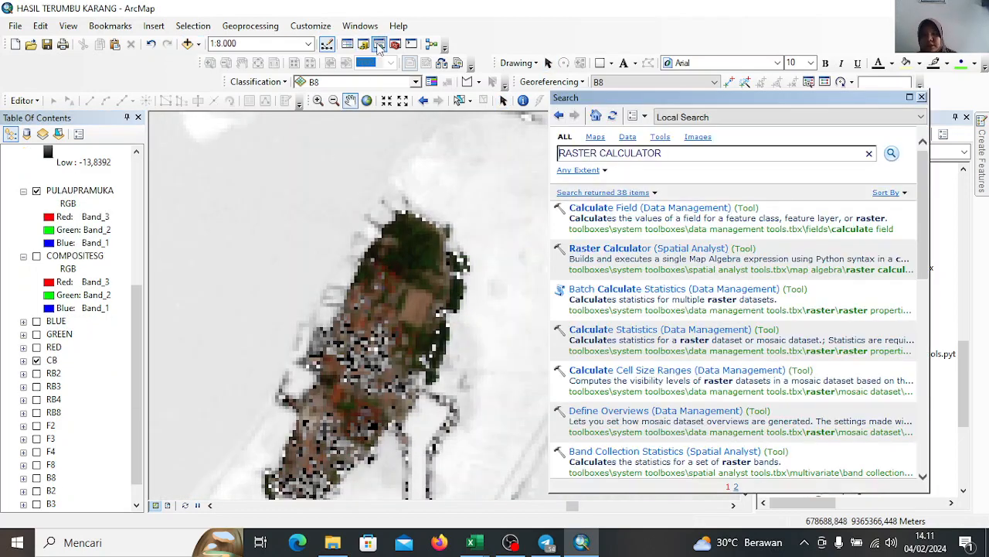
{"action": "left_click", "coordinate": [672, 152]}
{"action": "key", "text": "BackSpace"}
{"action": "key", "text": "BackSpace"}
{"action": "key", "text": "BackSpace"}
{"action": "key", "text": "BackSpace"}
{"action": "key", "text": "BackSpace"}
{"action": "key", "text": "BackSpace"}
{"action": "key", "text": "BackSpace"}
{"action": "key", "text": "BackSpace"}
{"action": "key", "text": "BackSpace"}
{"action": "key", "text": "BackSpace"}
{"action": "key", "text": "BackSpace"}
{"action": "key", "text": "BackSpace"}
{"action": "key", "text": "BackSpace"}
{"action": "key", "text": "BackSpace"}
{"action": "key", "text": "BackSpace"}
{"action": "key", "text": "BackSpace"}
{"action": "key", "text": "BackSpace"}
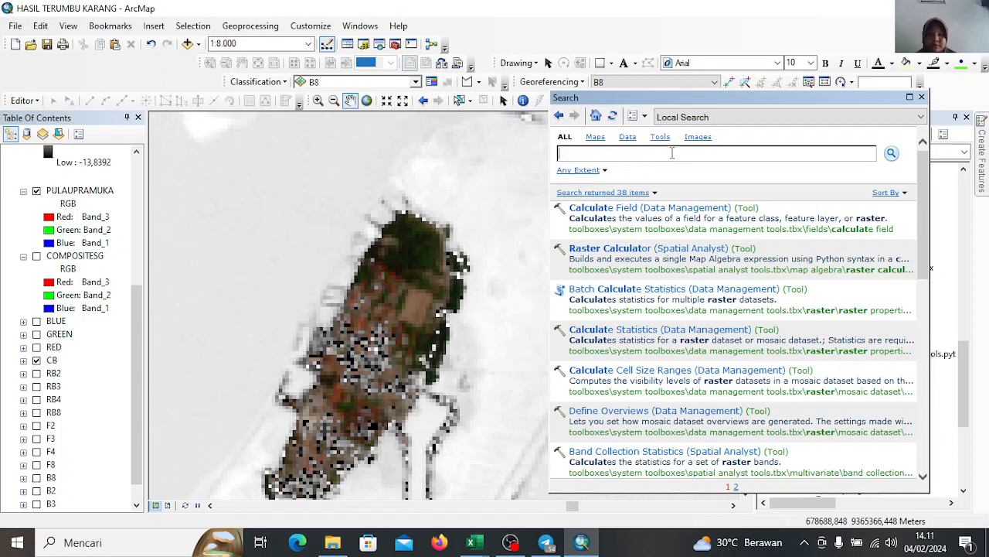
{"action": "type", "text": "COMPOSI"}
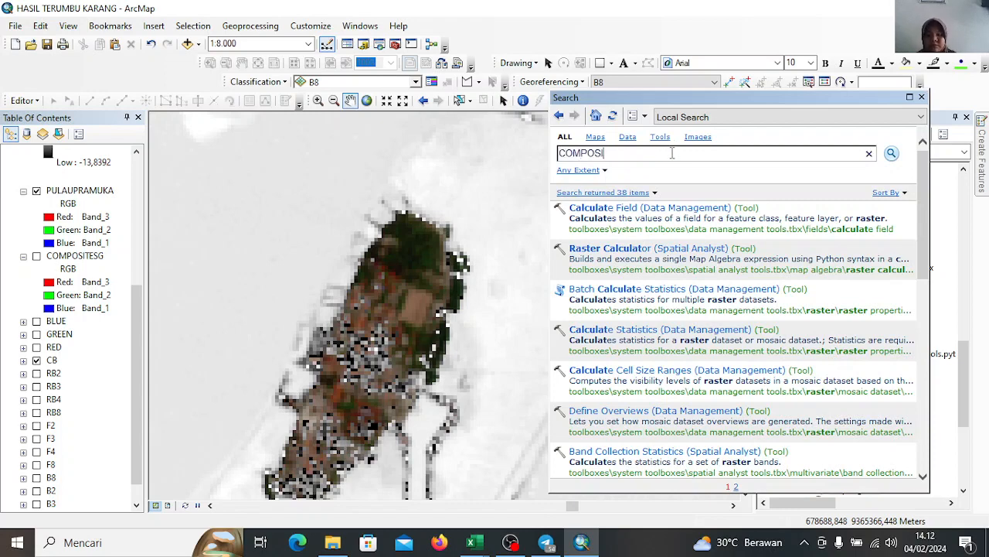
{"action": "type", "text": "TE BAND"}
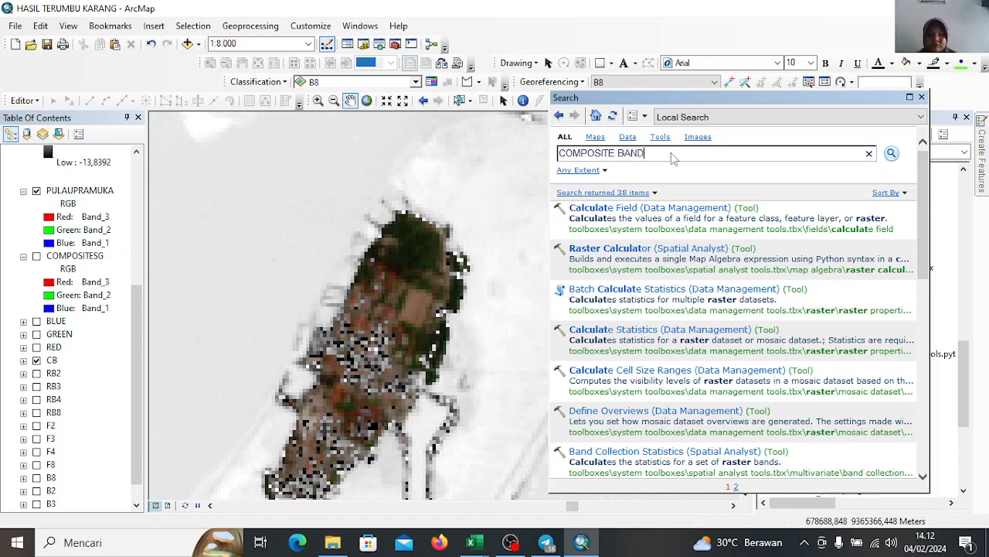
{"action": "key", "text": "Return"}
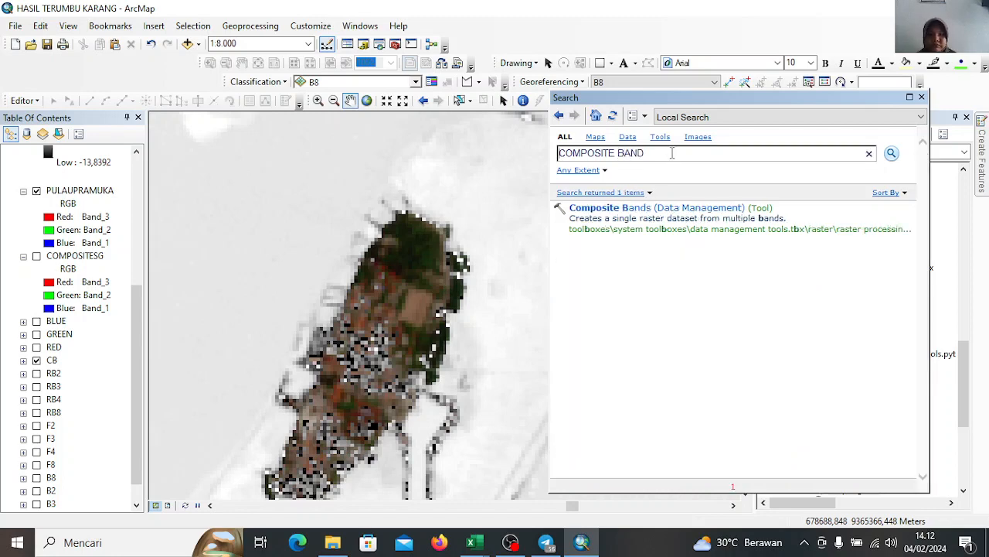
{"action": "left_click", "coordinate": [665, 207]}
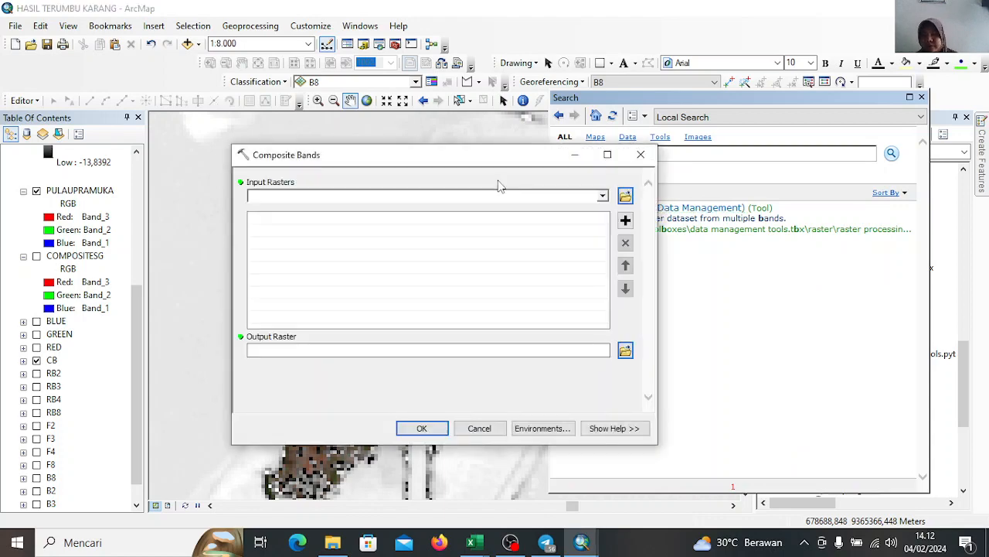
Add B23, B24 and B34, in that order, as input rasters for Composite Bands
{"action": "left_click", "coordinate": [603, 197]}
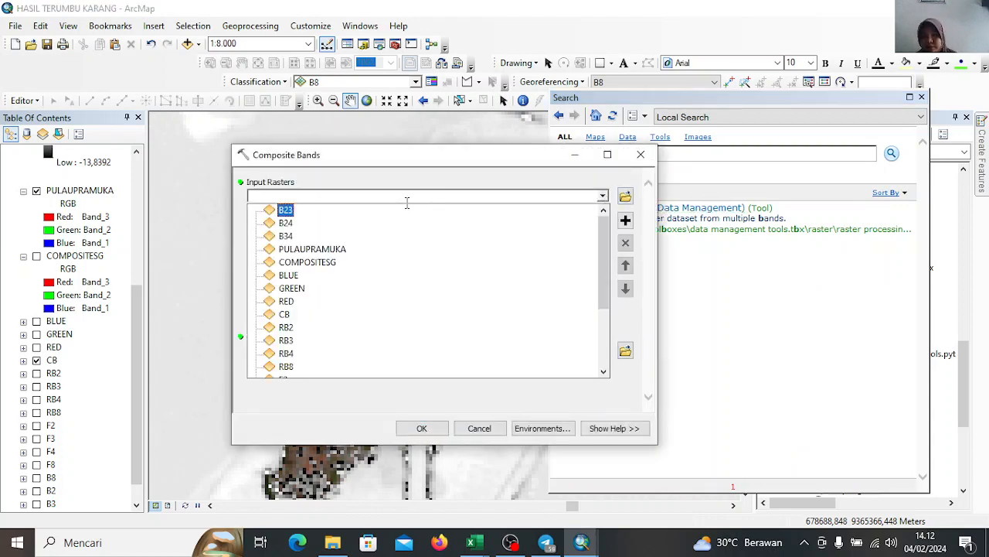
{"action": "left_click", "coordinate": [285, 211]}
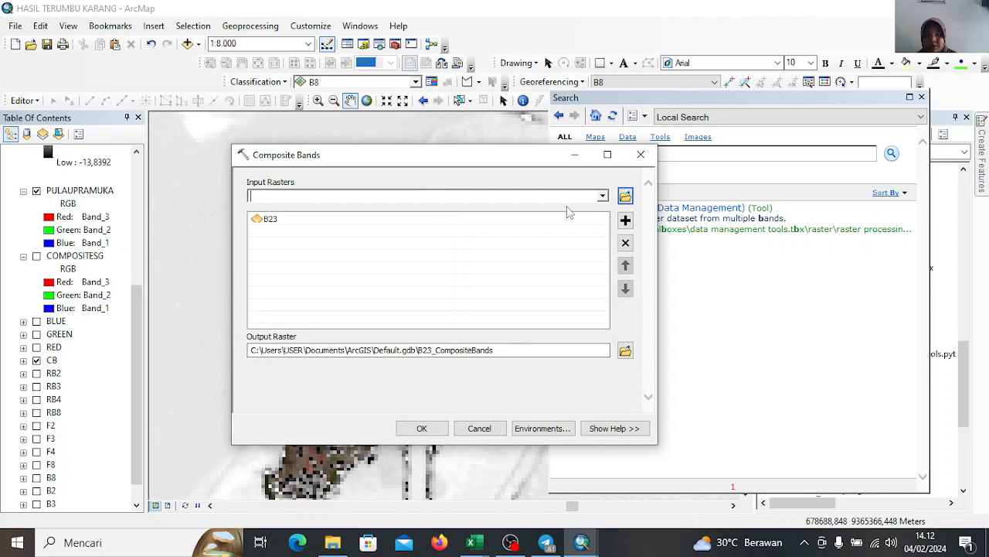
{"action": "left_click", "coordinate": [603, 196]}
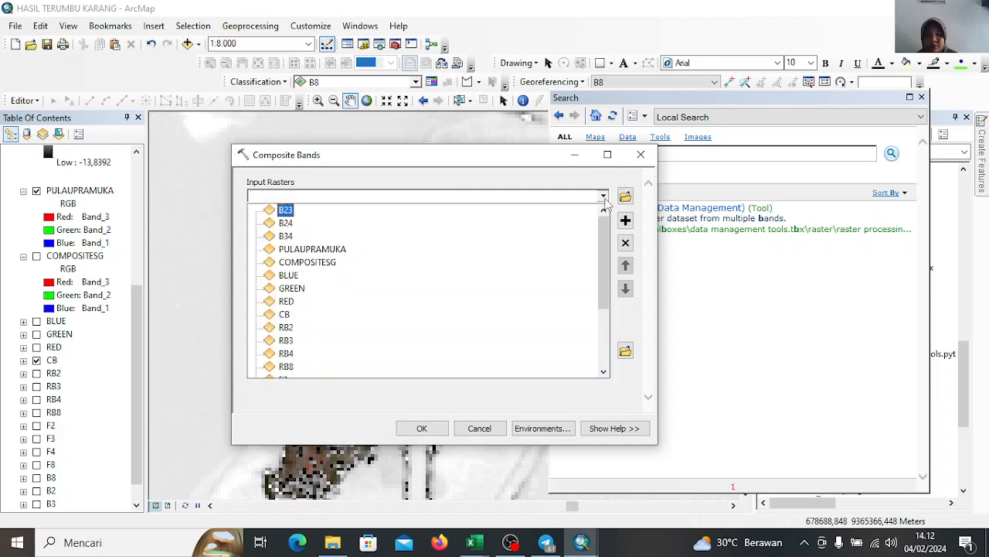
{"action": "left_click", "coordinate": [286, 223]}
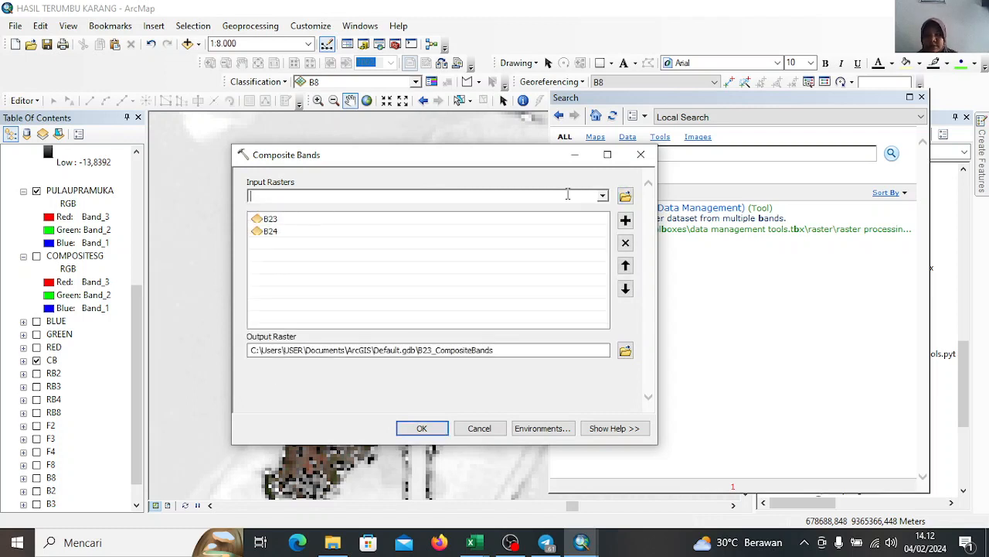
{"action": "left_click", "coordinate": [603, 197]}
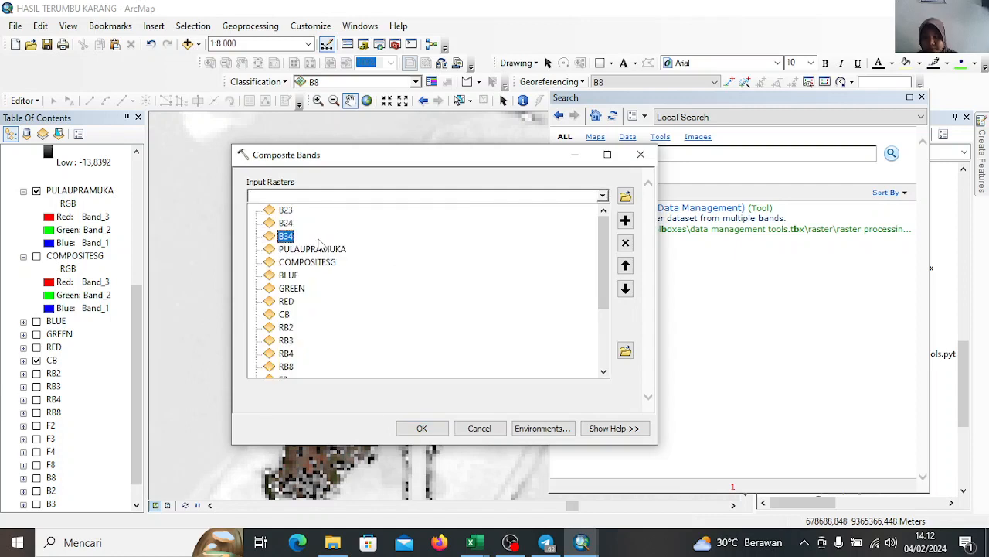
{"action": "left_click", "coordinate": [286, 236]}
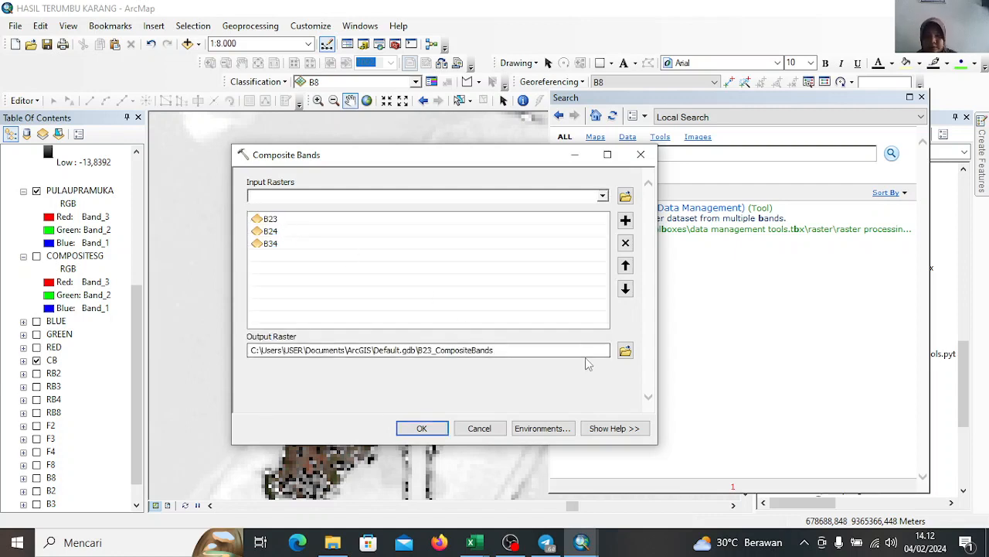
Set the composite's output raster to COMPOSITELYZENGA in PPRAMUKA.gdb
{"action": "left_click", "coordinate": [626, 349]}
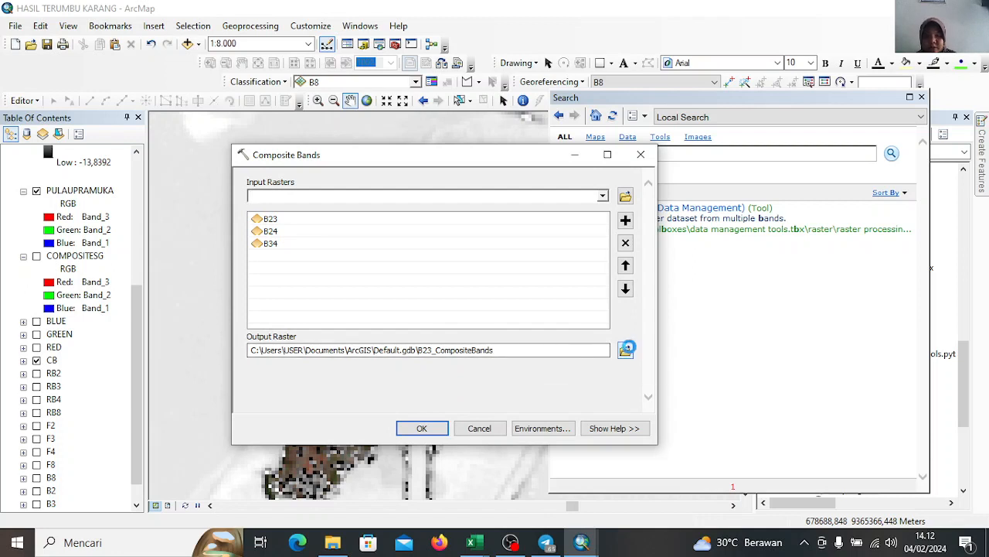
{"action": "type", "text": "COMPOSI"}
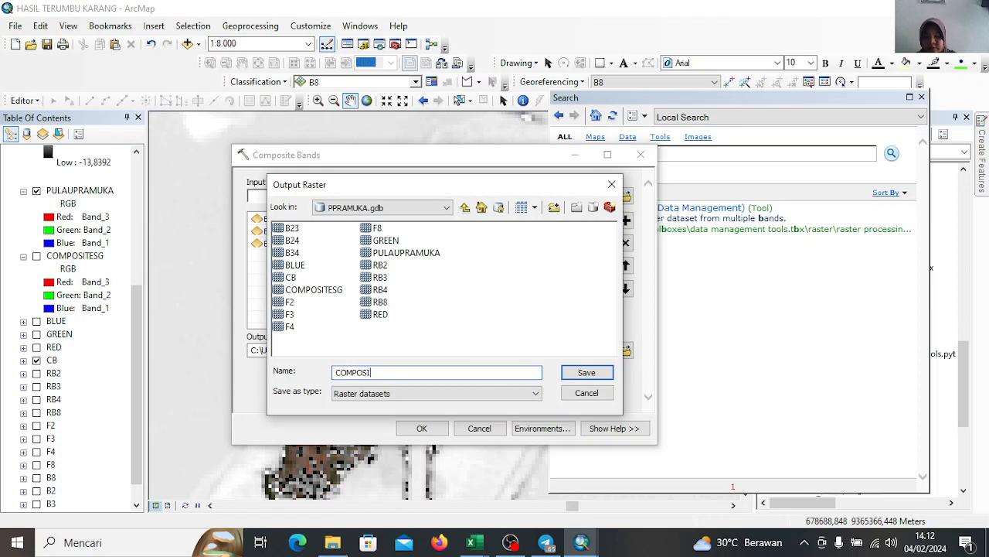
{"action": "type", "text": "TELYZENGA"}
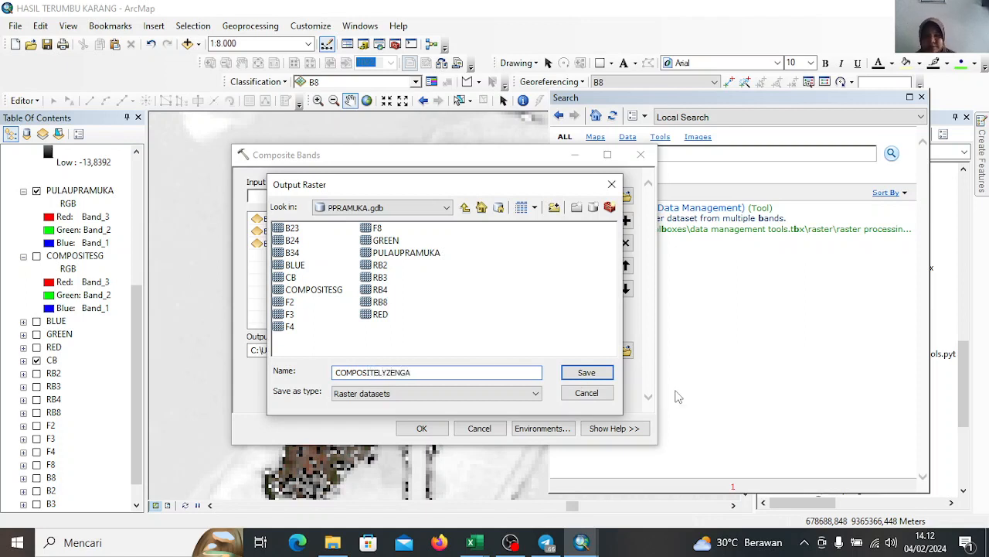
{"action": "left_click", "coordinate": [582, 372]}
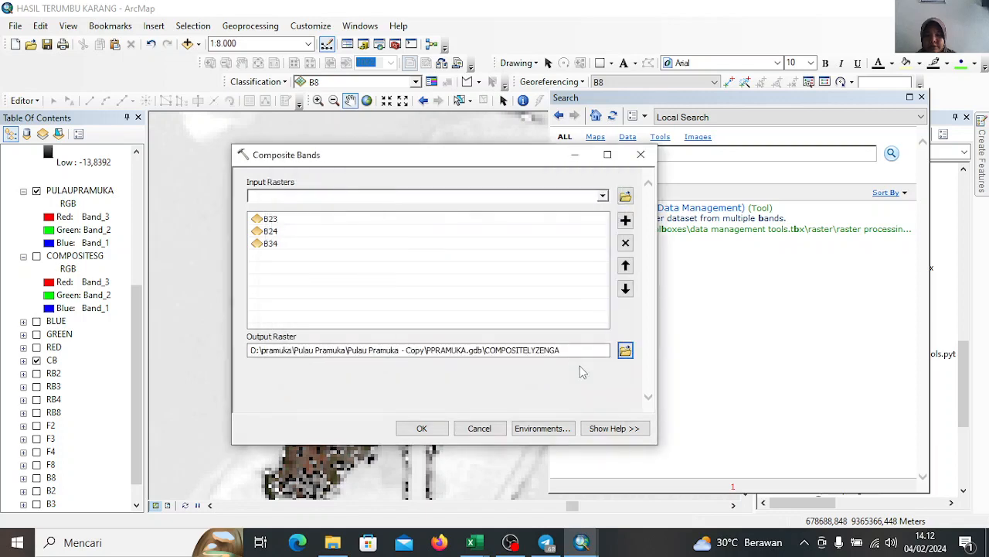
Set the processing extent in the tool's environment settings to Same as layer WilayahKajian
{"action": "left_click", "coordinate": [534, 430]}
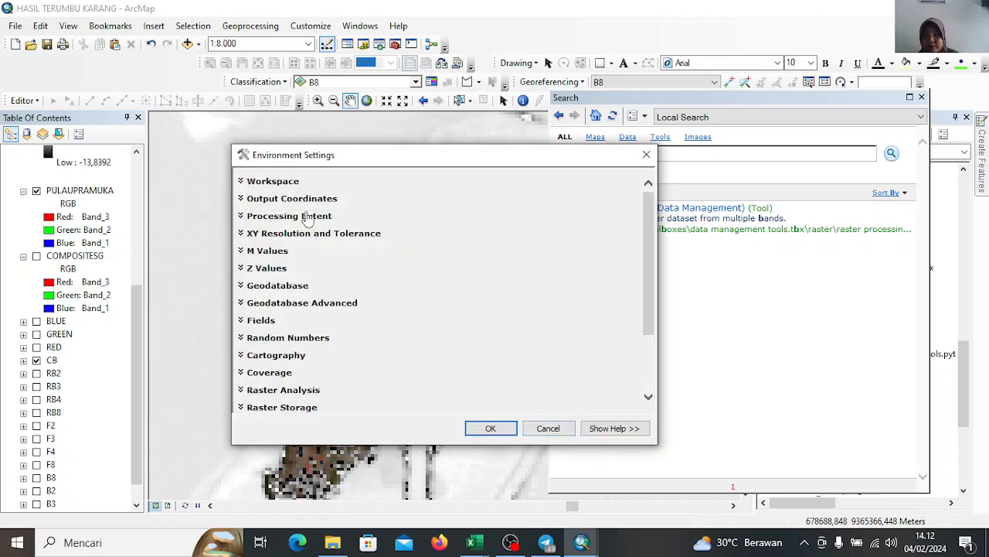
{"action": "left_click", "coordinate": [310, 220]}
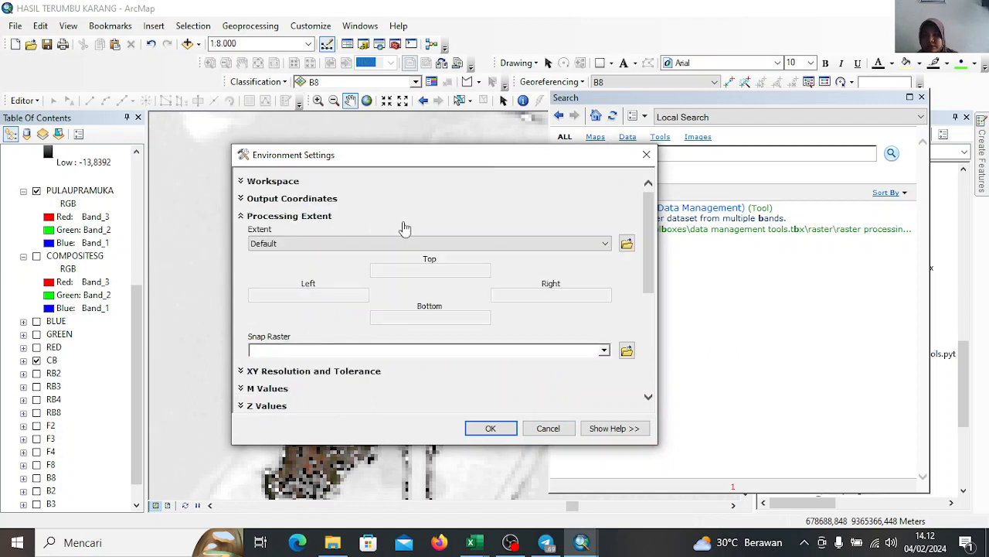
{"action": "left_click", "coordinate": [503, 243]}
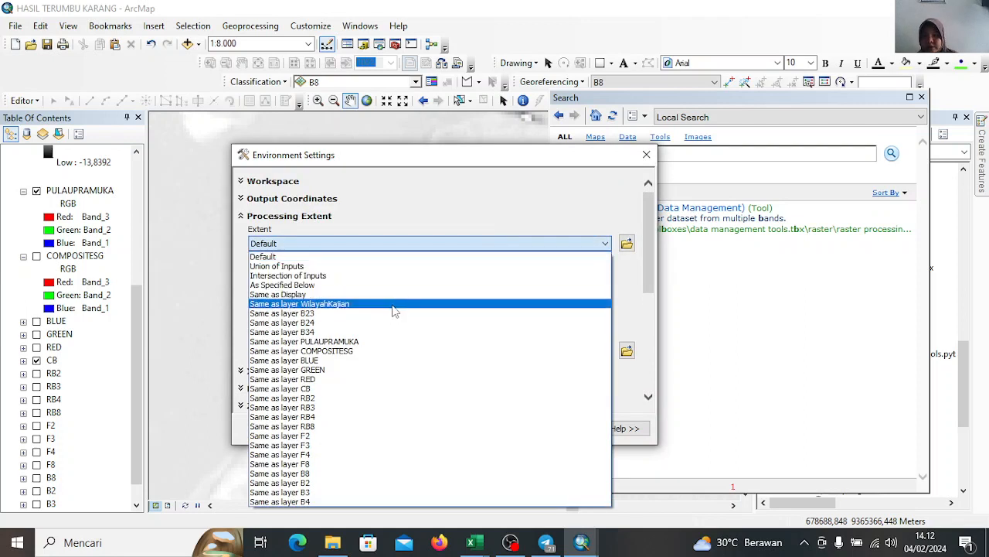
{"action": "left_click", "coordinate": [392, 304]}
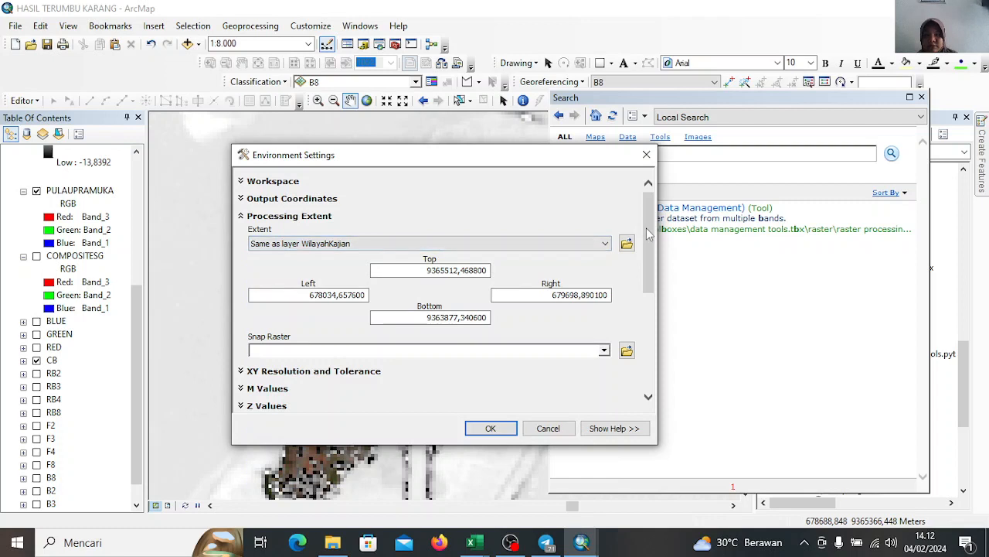
Set the Raster Analysis mask to WilayahKajian, accept the environment settings and run Composite Bands
{"action": "left_click_drag", "start_coordinate": [647, 230], "coordinate": [651, 284]}
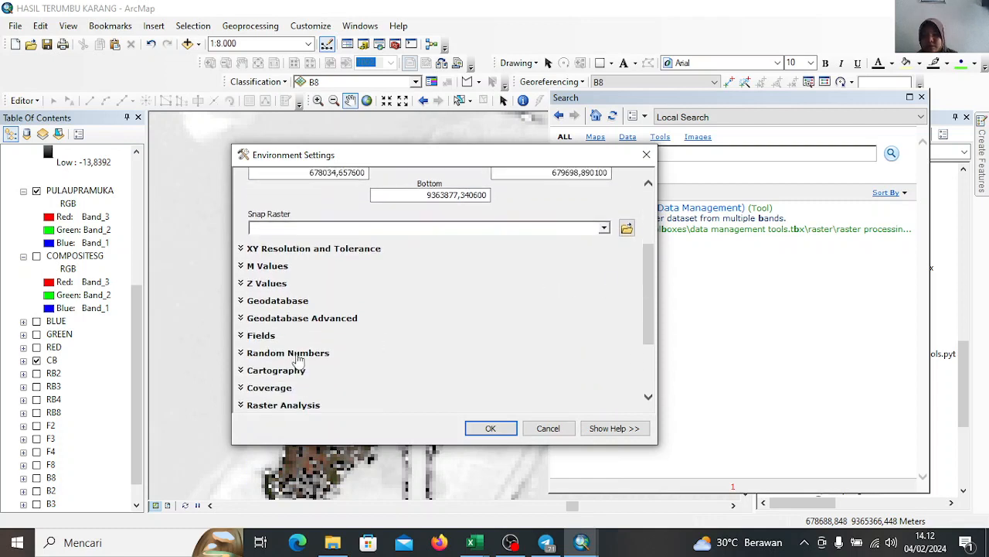
{"action": "left_click", "coordinate": [281, 406]}
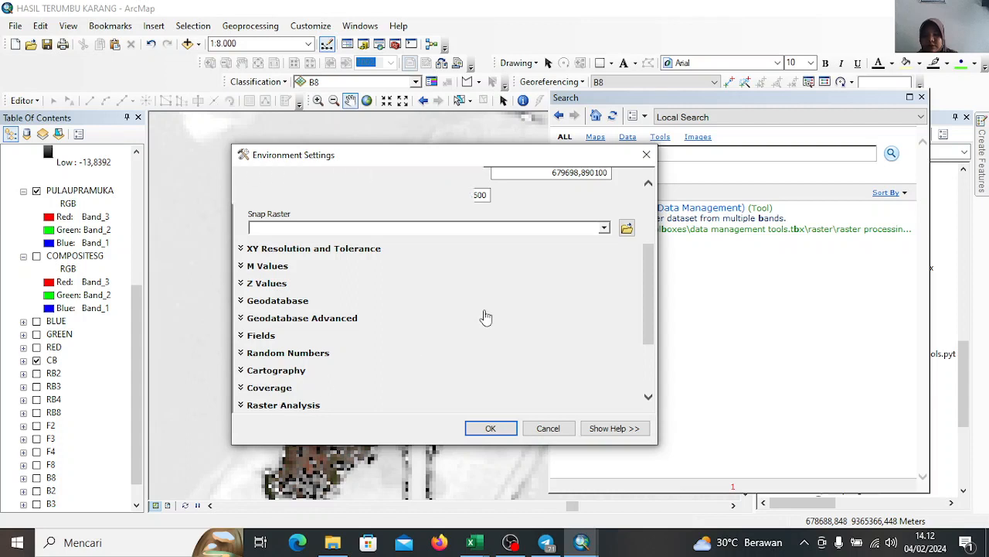
{"action": "left_click_drag", "start_coordinate": [648, 268], "coordinate": [651, 330]}
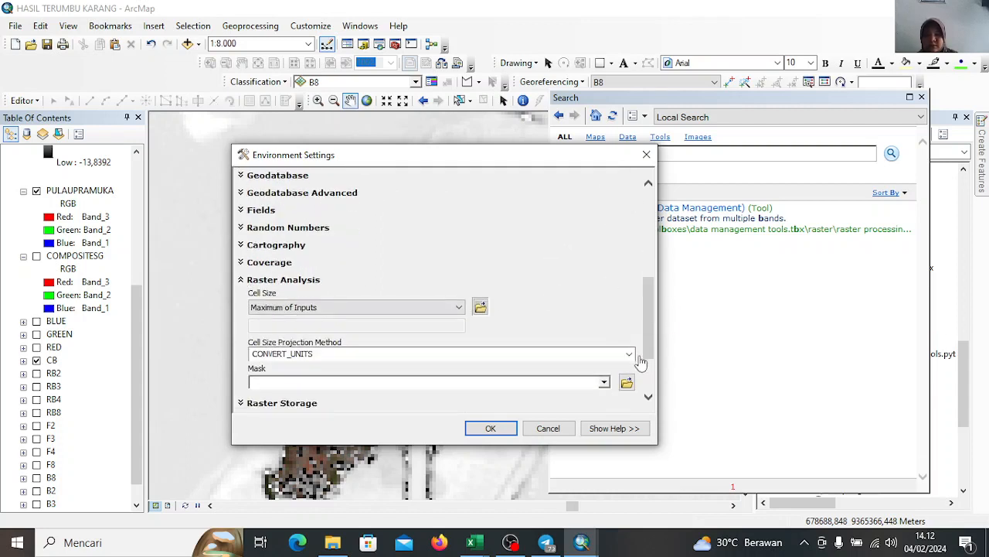
{"action": "left_click", "coordinate": [605, 382]}
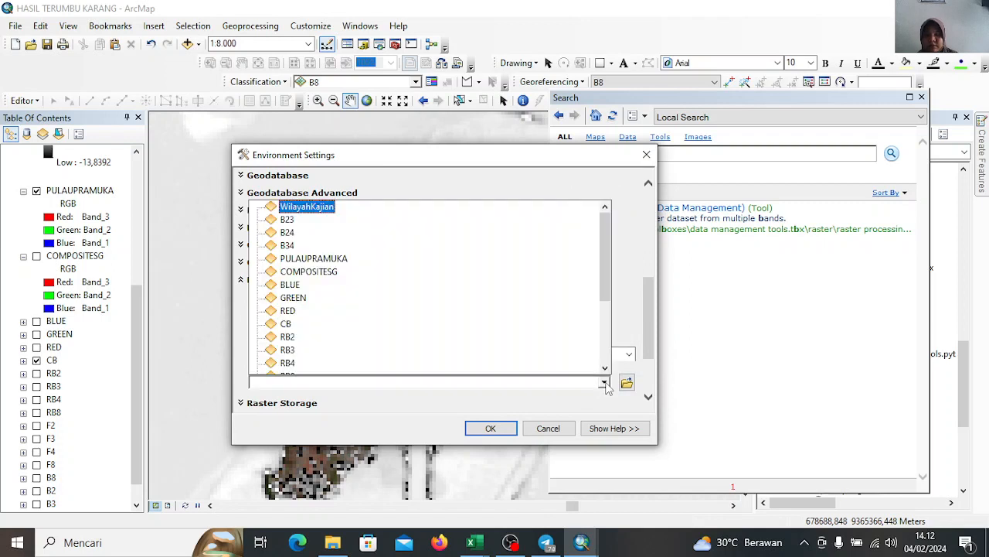
{"action": "left_click", "coordinate": [310, 205]}
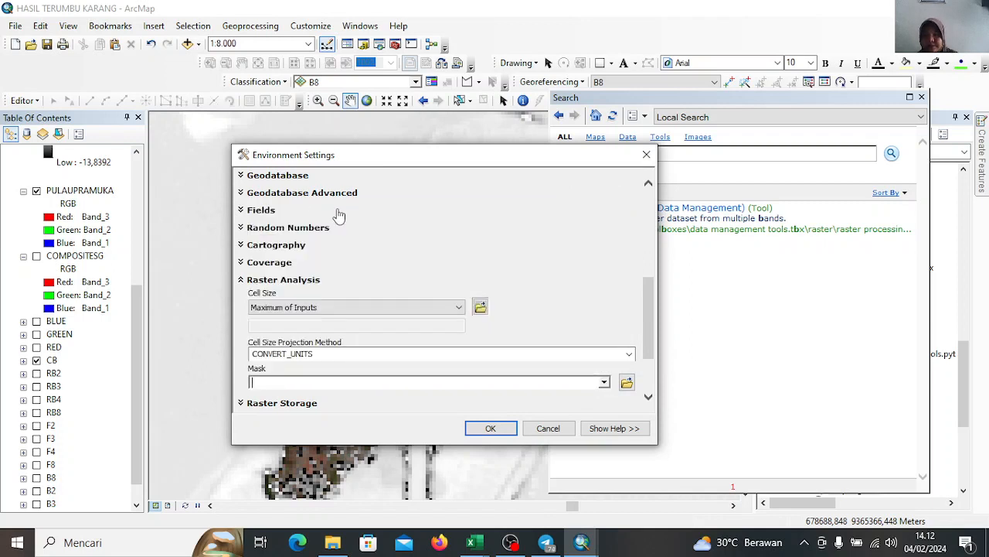
{"action": "left_click", "coordinate": [490, 428]}
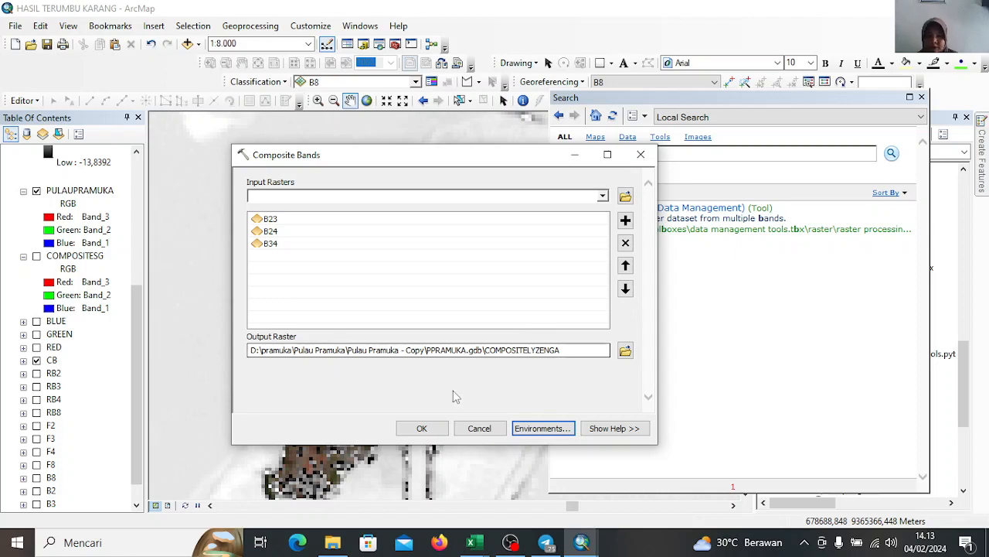
{"action": "left_click", "coordinate": [422, 429]}
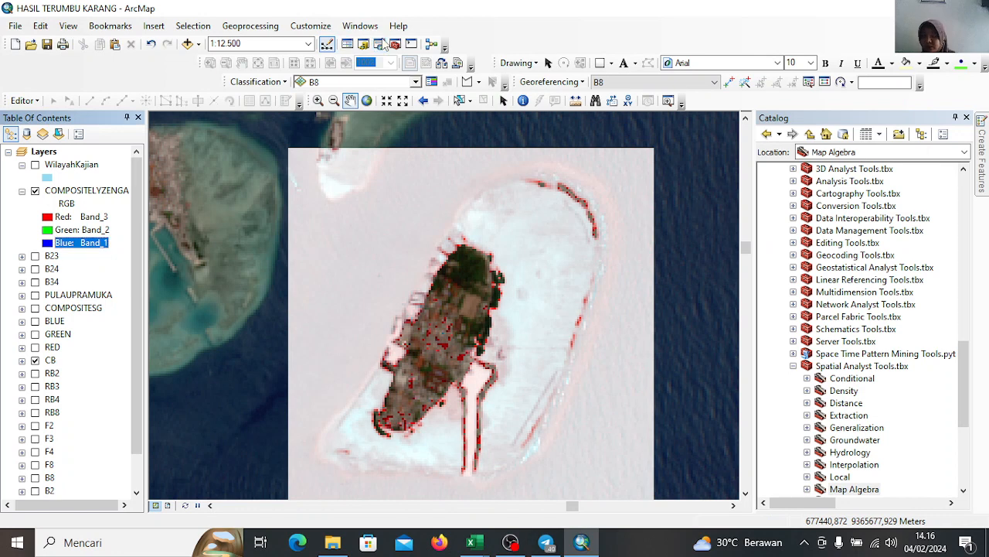
Search the tools for EXTRACT BY MASK and open the Spatial Analyst Extract by Mask tool
{"action": "left_click", "coordinate": [381, 44]}
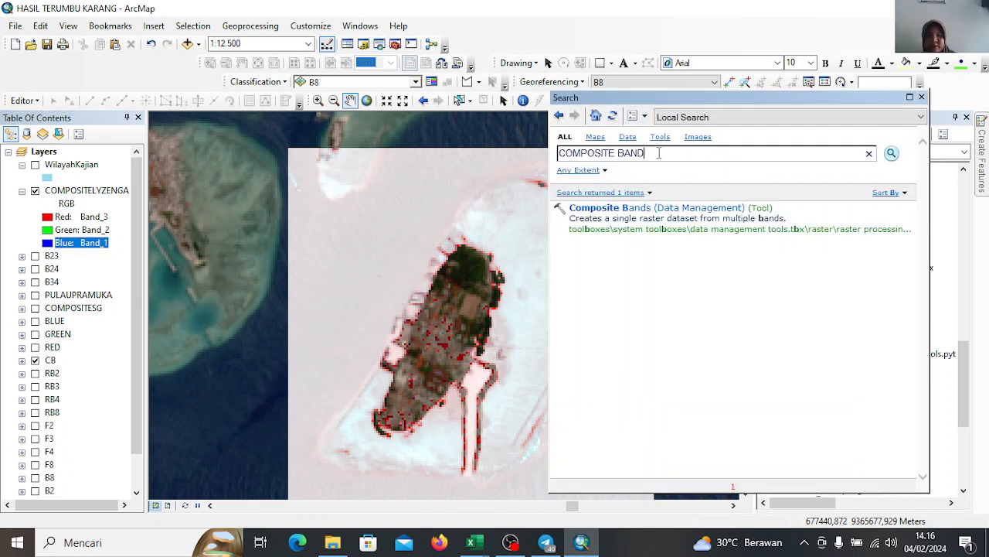
{"action": "key", "text": "BackSpace"}
{"action": "key", "text": "BackSpace"}
{"action": "key", "text": "BackSpace"}
{"action": "key", "text": "BackSpace"}
{"action": "key", "text": "BackSpace"}
{"action": "key", "text": "BackSpace"}
{"action": "key", "text": "BackSpace"}
{"action": "key", "text": "BackSpace"}
{"action": "key", "text": "BackSpace"}
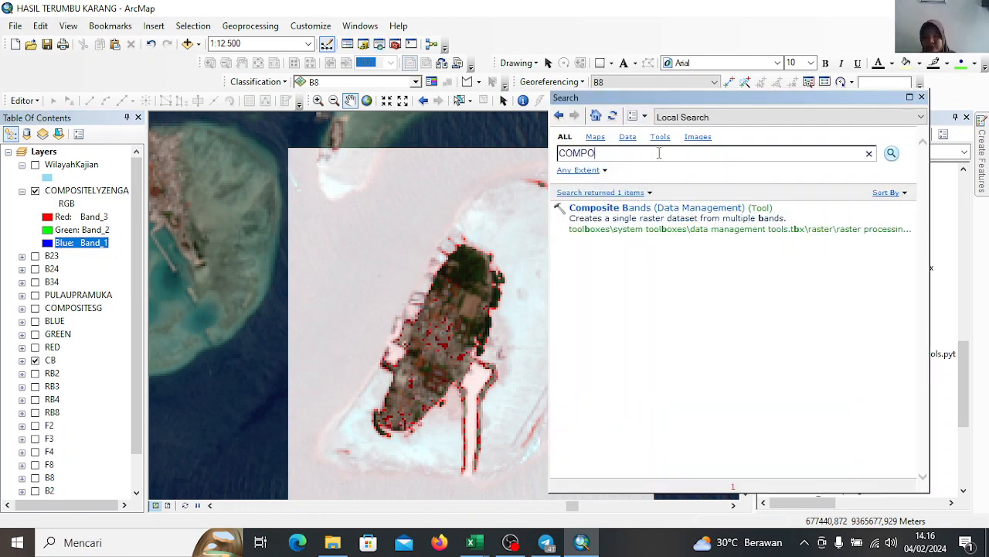
{"action": "key", "text": "BackSpace"}
{"action": "key", "text": "BackSpace"}
{"action": "key", "text": "BackSpace"}
{"action": "key", "text": "BackSpace"}
{"action": "type", "text": "EX"}
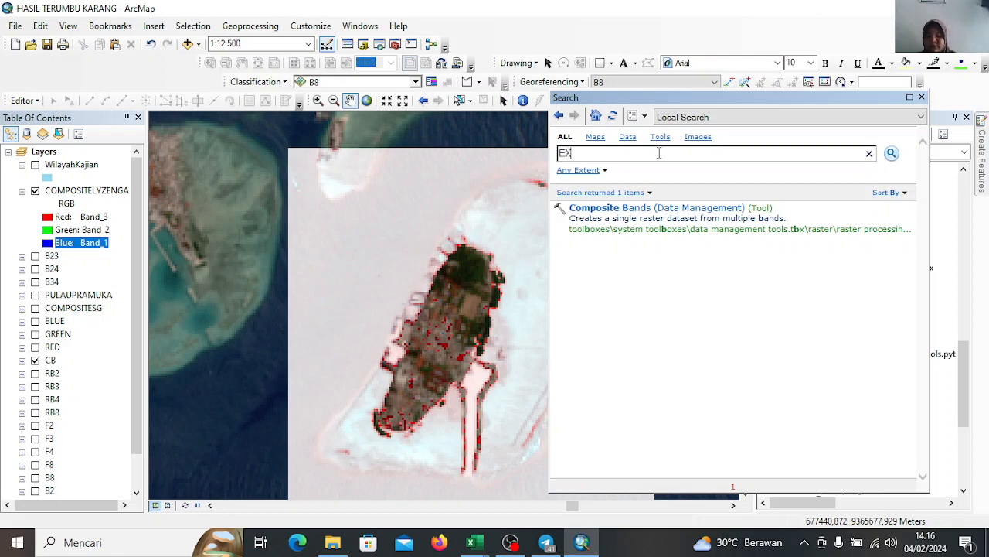
{"action": "type", "text": "TRACT BY MASK"}
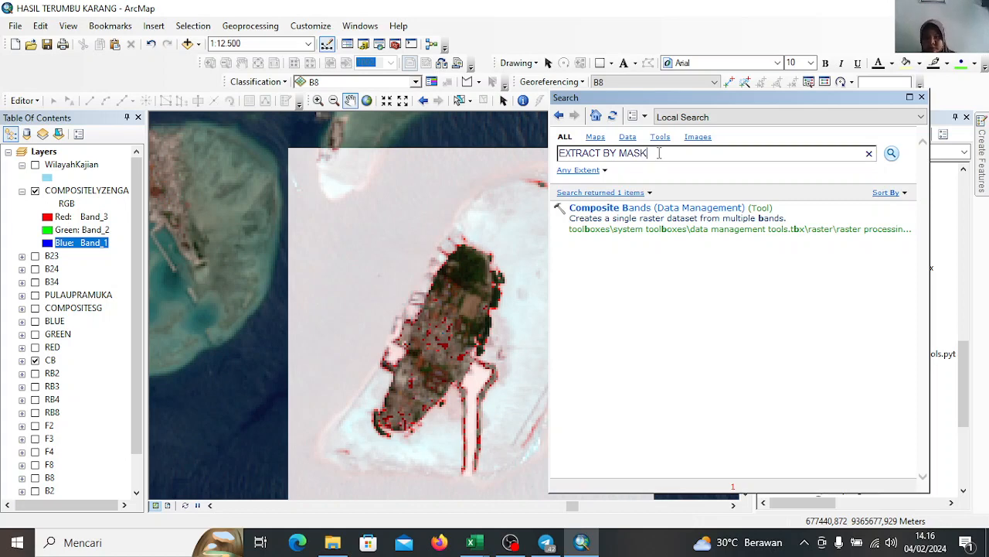
{"action": "key", "text": "Return"}
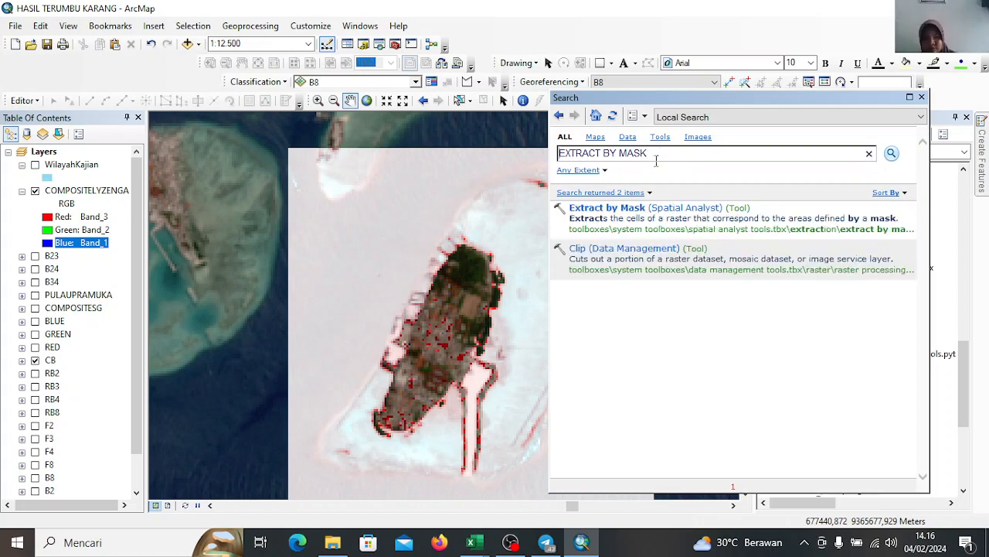
{"action": "left_click", "coordinate": [656, 210]}
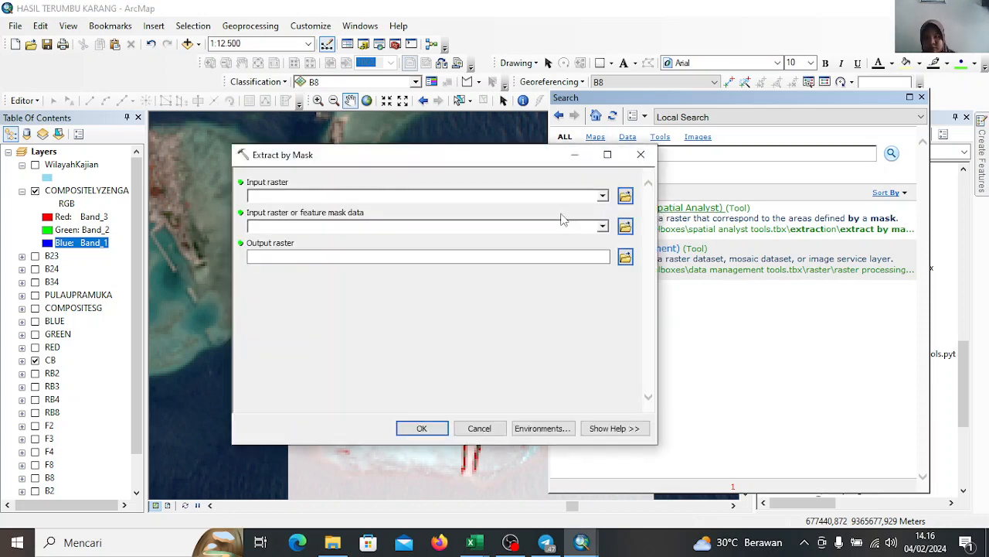
Set COMPOSITELYZENGA as the input raster and WilayahKajian as the feature mask for Extract by Mask
{"action": "left_click", "coordinate": [602, 197]}
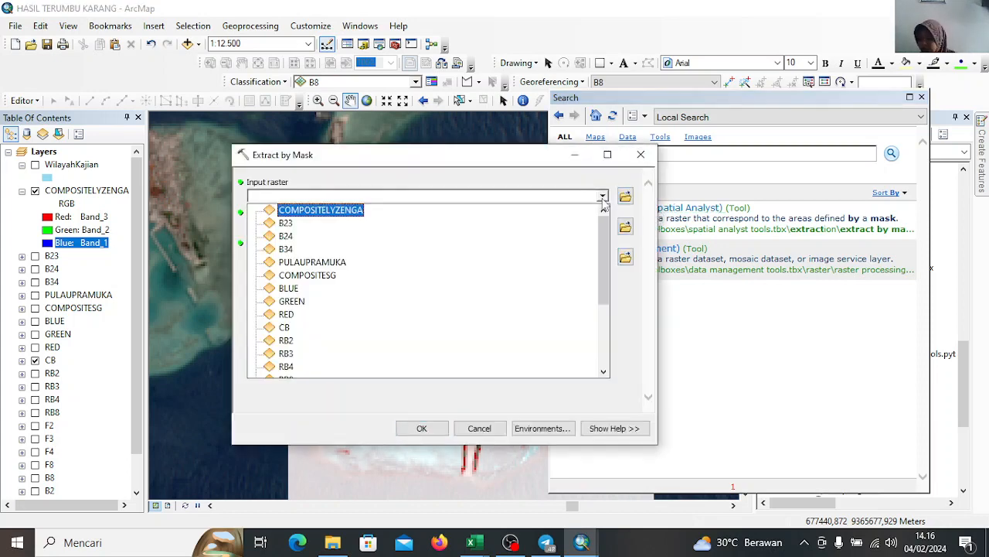
{"action": "left_click", "coordinate": [349, 208]}
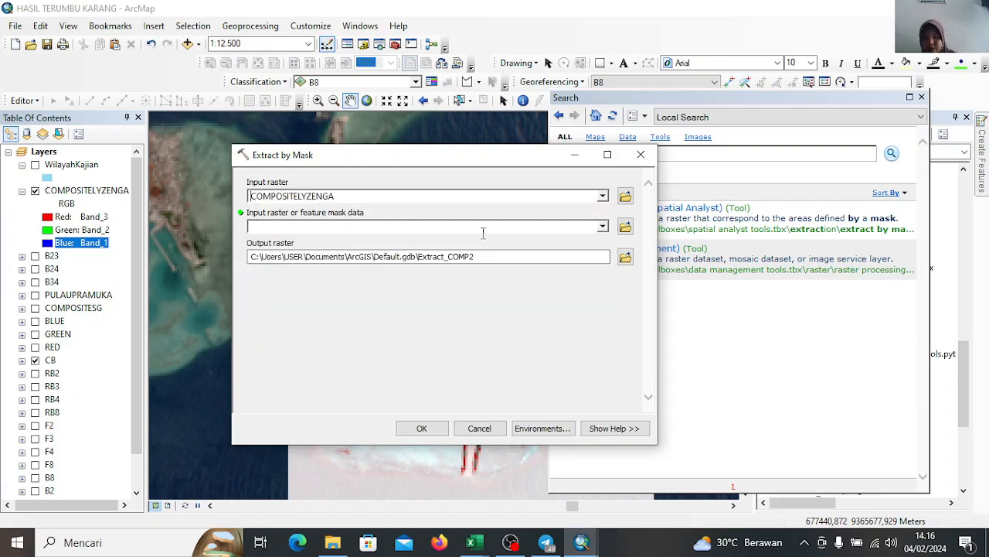
{"action": "left_click", "coordinate": [602, 225]}
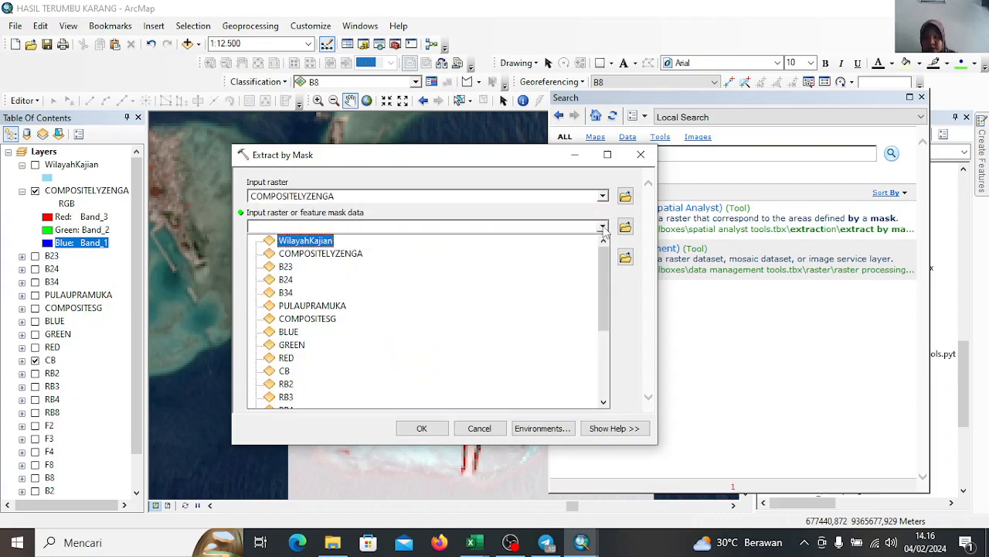
{"action": "left_click", "coordinate": [318, 241]}
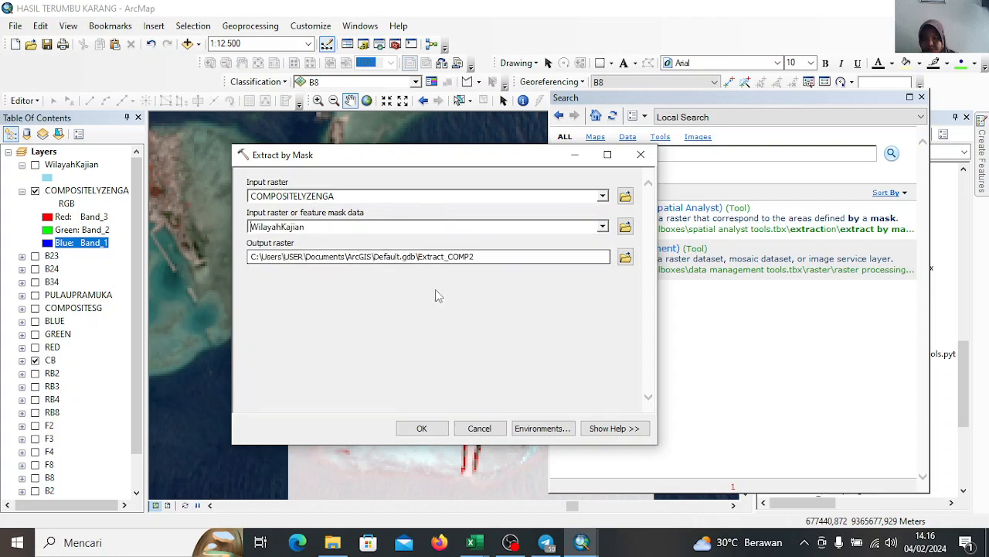
Set the output raster to WILAYAHKAJIAN in PPRAMUKA.gdb and run Extract by Mask
{"action": "left_click", "coordinate": [625, 257]}
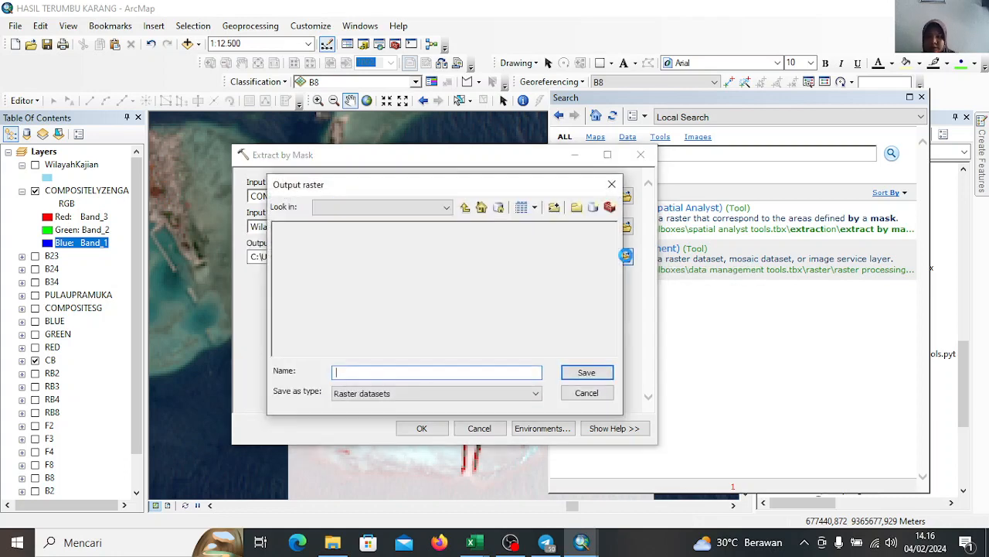
{"action": "type", "text": "w"}
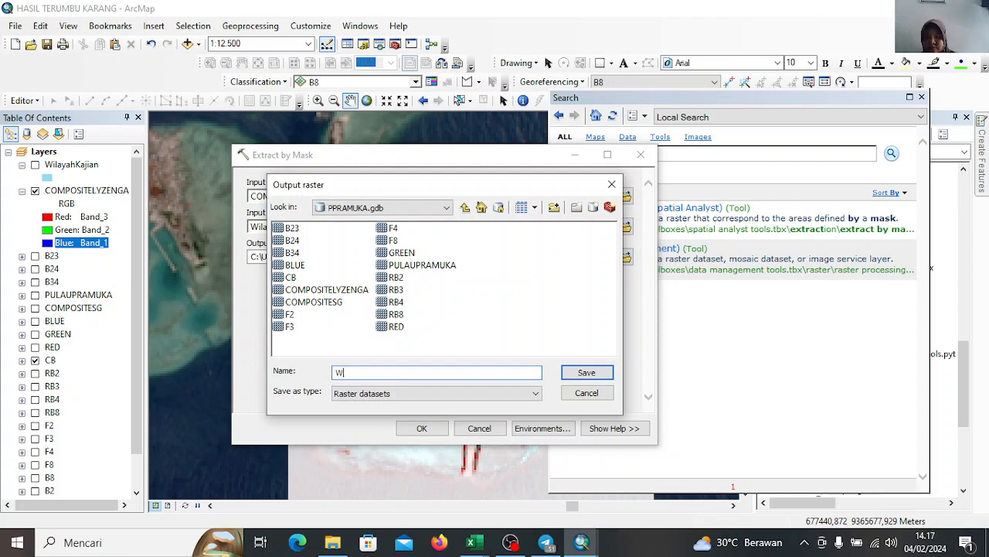
{"action": "type", "text": "ilayahKajian"}
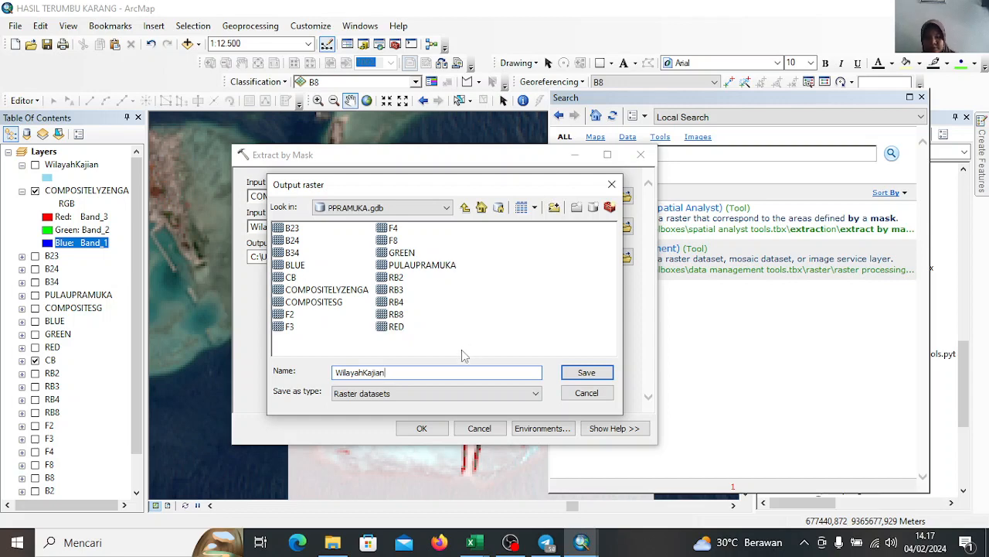
{"action": "key", "text": "BackSpace"}
{"action": "key", "text": "BackSpace"}
{"action": "key", "text": "BackSpace"}
{"action": "key", "text": "BackSpace"}
{"action": "key", "text": "BackSpace"}
{"action": "key", "text": "BackSpace"}
{"action": "key", "text": "BackSpace"}
{"action": "key", "text": "BackSpace"}
{"action": "key", "text": "BackSpace"}
{"action": "key", "text": "BackSpace"}
{"action": "key", "text": "BackSpace"}
{"action": "key", "text": "BackSpace"}
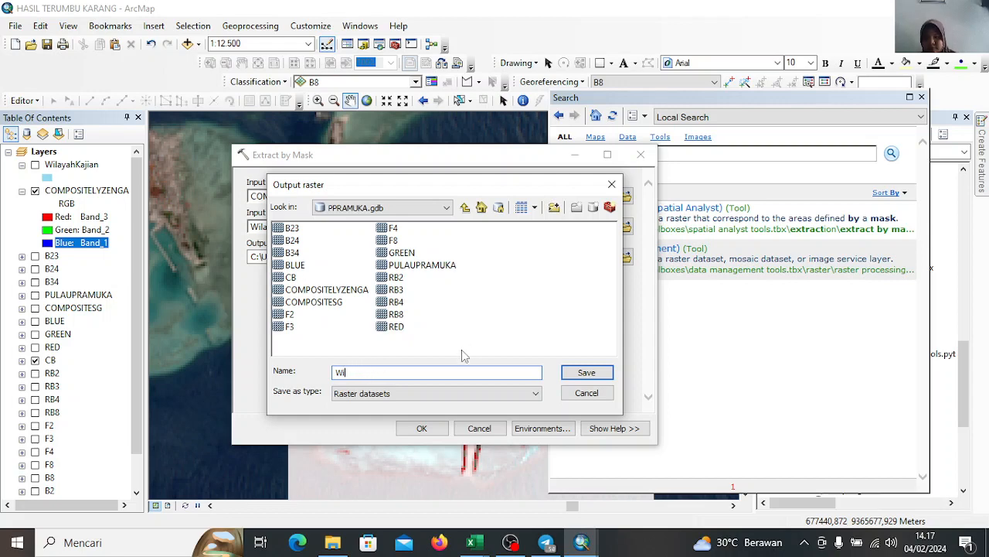
{"action": "type", "text": "ILAYAHKAJIAN"}
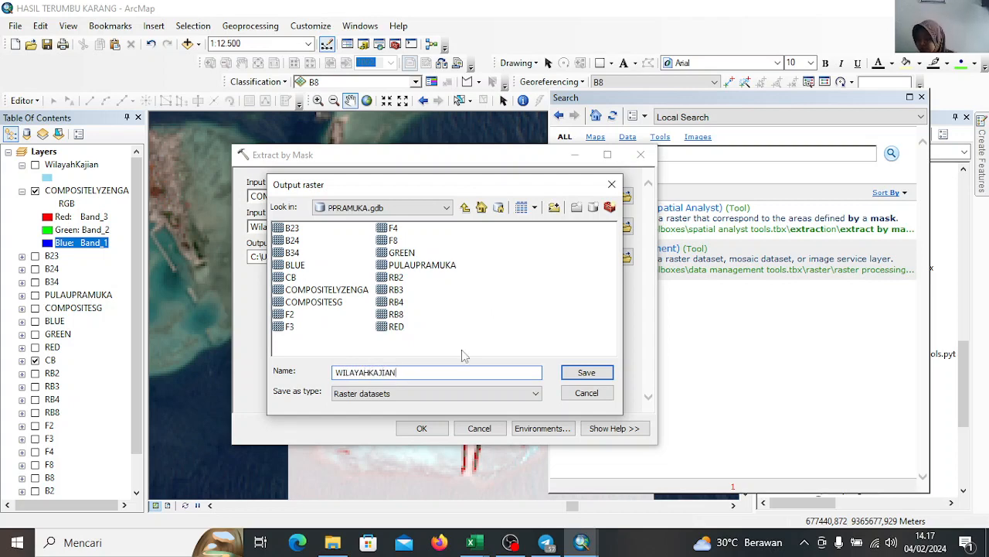
{"action": "left_click", "coordinate": [581, 373]}
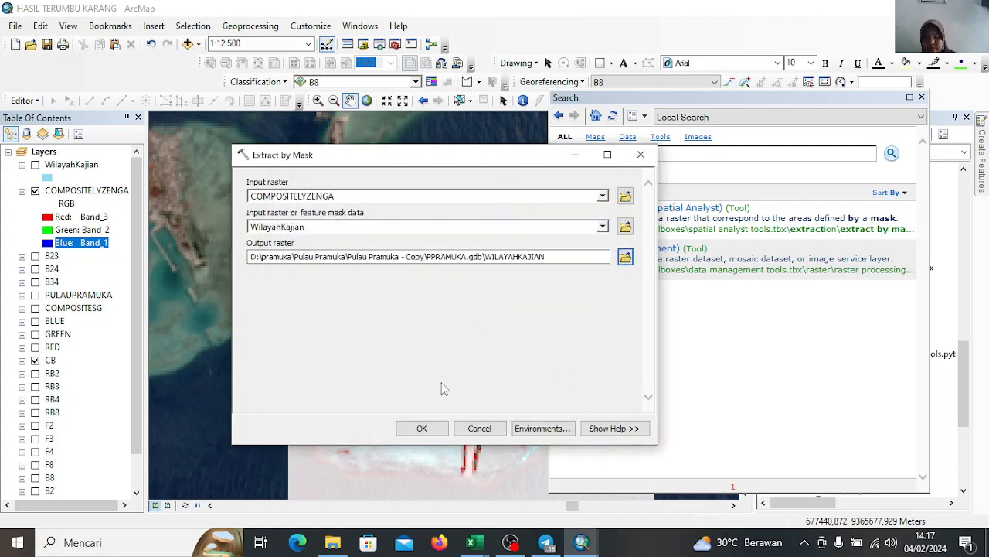
{"action": "left_click", "coordinate": [422, 429]}
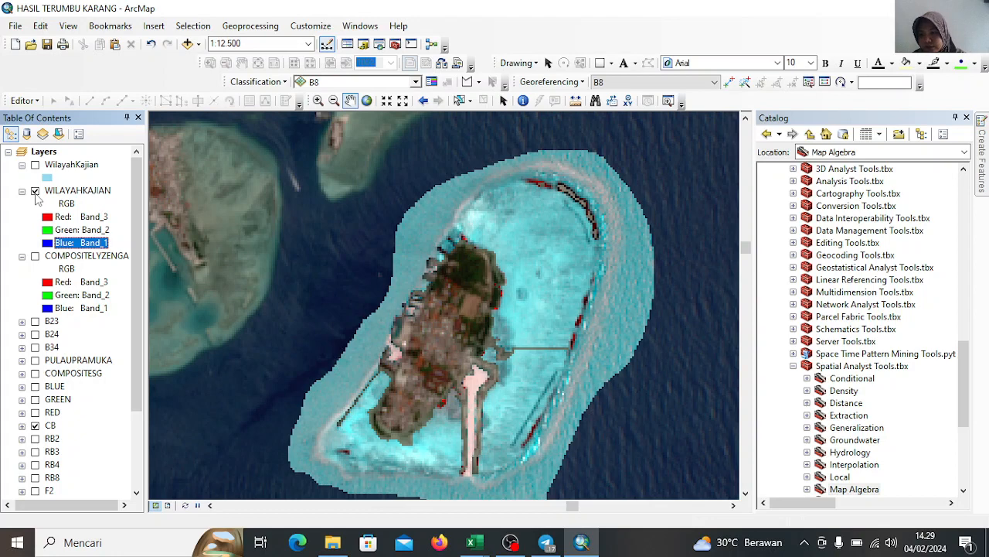
Hide the WILAYAHKAJIAN raster and start a new shapefile in the SHP folder of Pulau Pramuka - Copy
{"action": "left_click", "coordinate": [35, 191]}
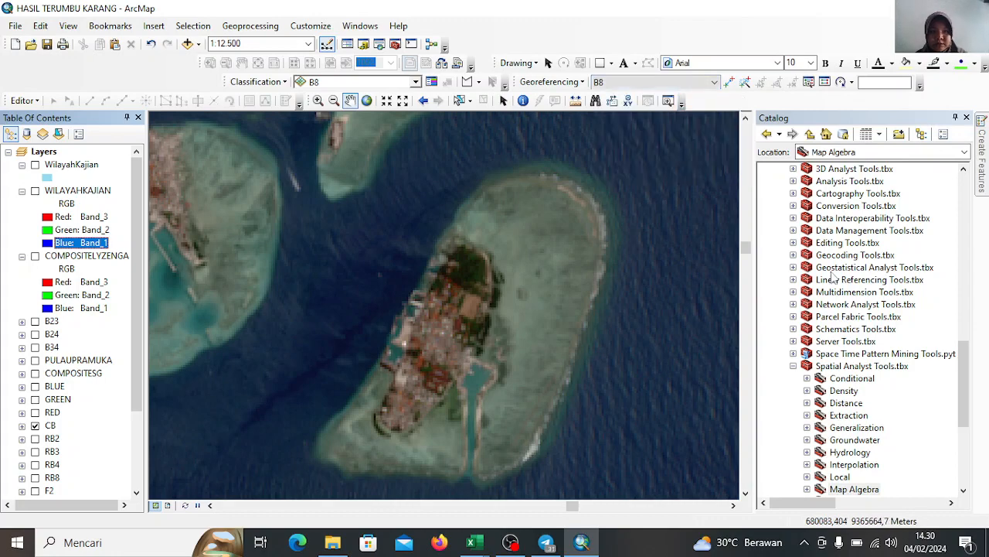
{"action": "scroll", "coordinate": [833, 275], "scroll_direction": "up", "scroll_amount": 10}
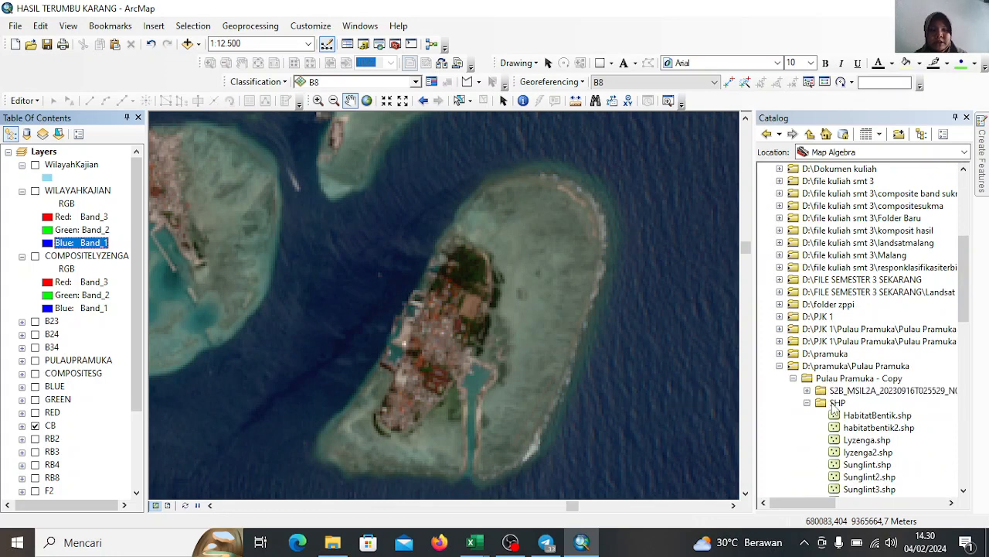
{"action": "left_click", "coordinate": [836, 403]}
{"action": "right_click", "coordinate": [836, 403]}
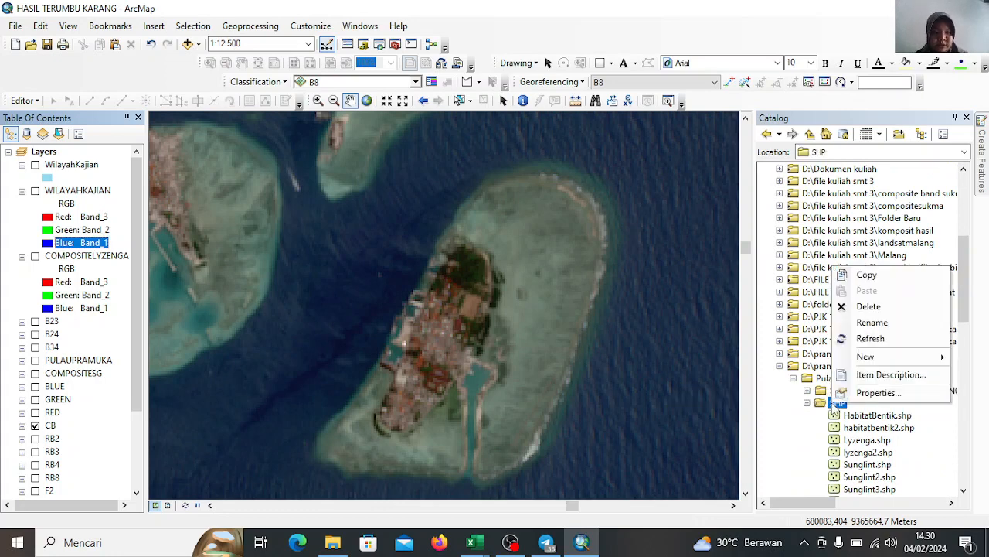
{"action": "mouse_move", "coordinate": [863, 367]}
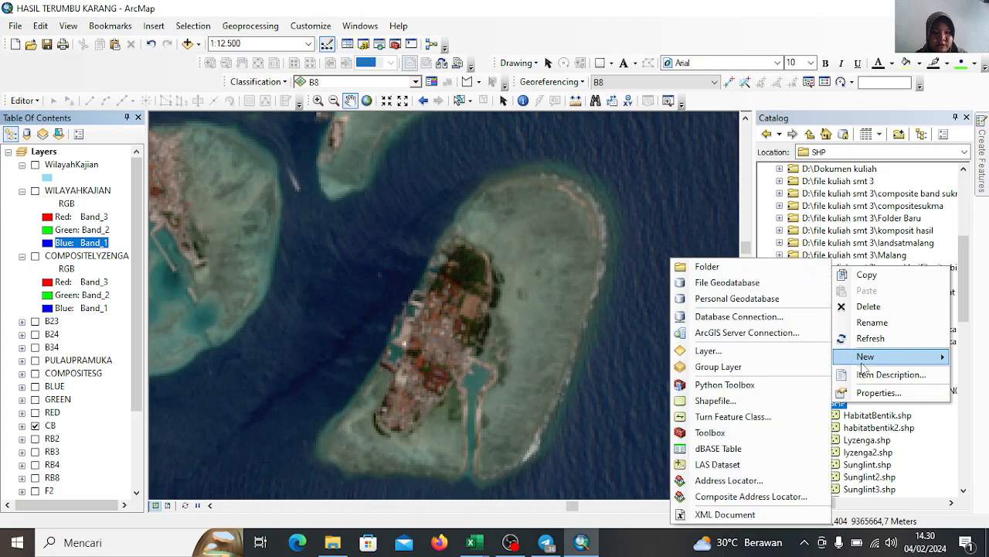
{"action": "left_click", "coordinate": [779, 399]}
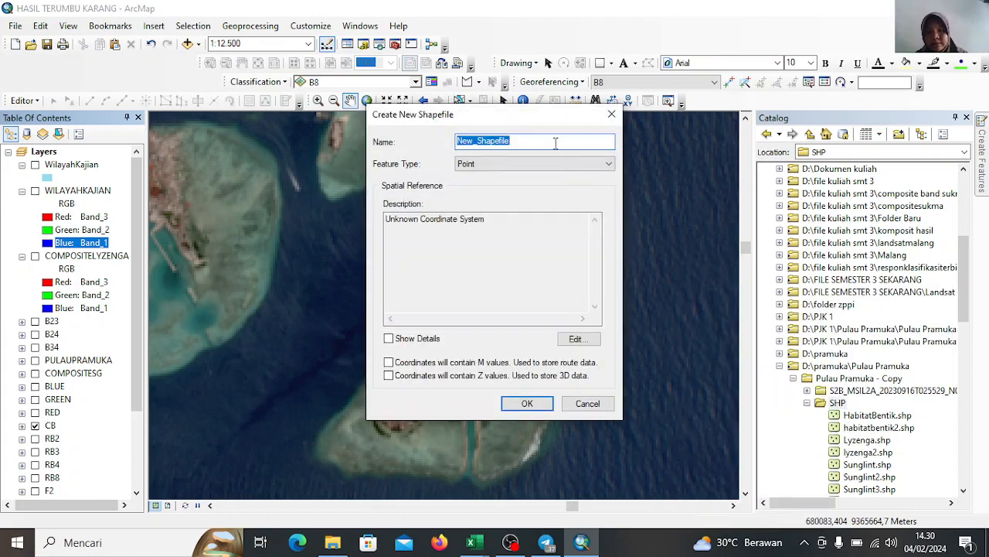
Name the new point shapefile HabitatBentik
{"action": "left_click", "coordinate": [552, 143]}
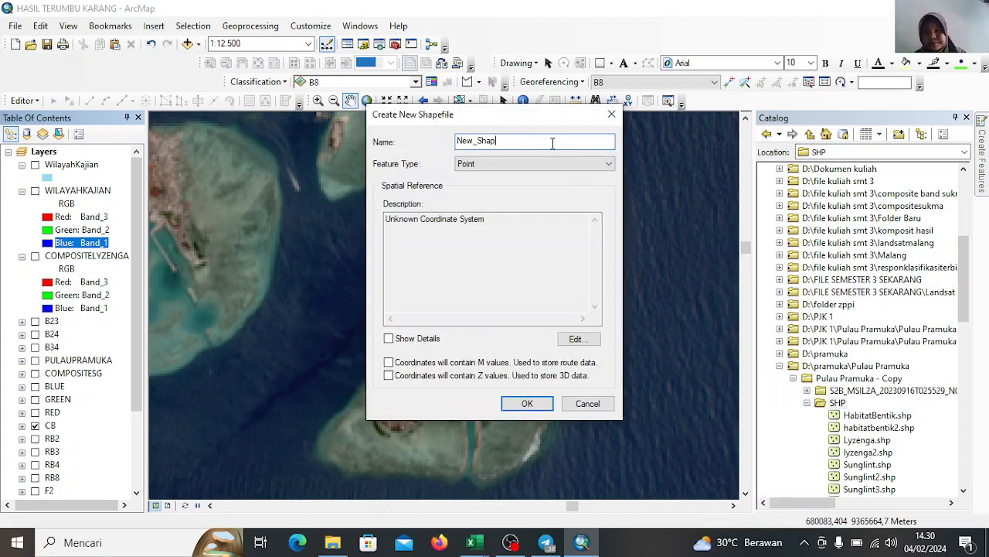
{"action": "key", "text": "BackSpace"}
{"action": "key", "text": "BackSpace"}
{"action": "type", "text": "HAB"}
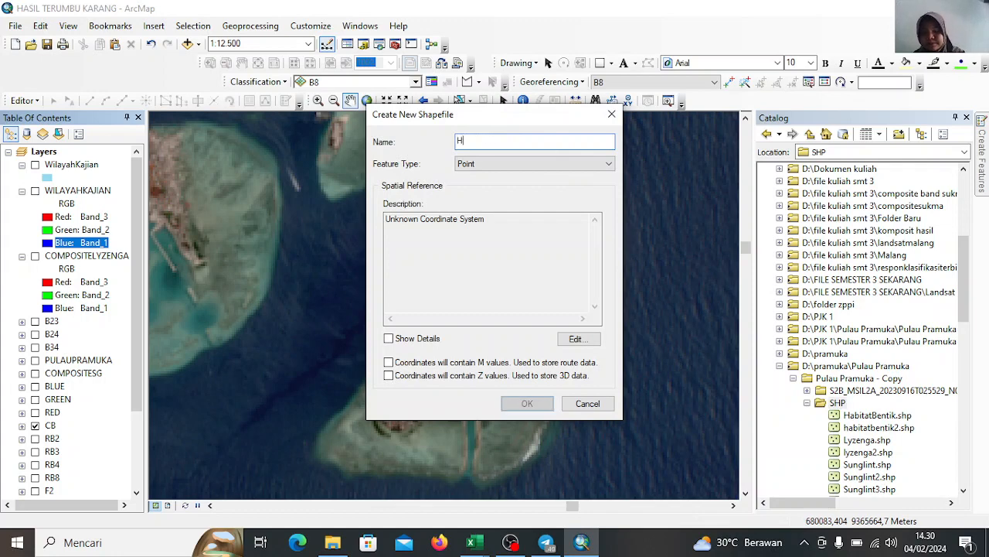
{"action": "key", "text": "BackSpace"}
{"action": "key", "text": "BackSpace"}
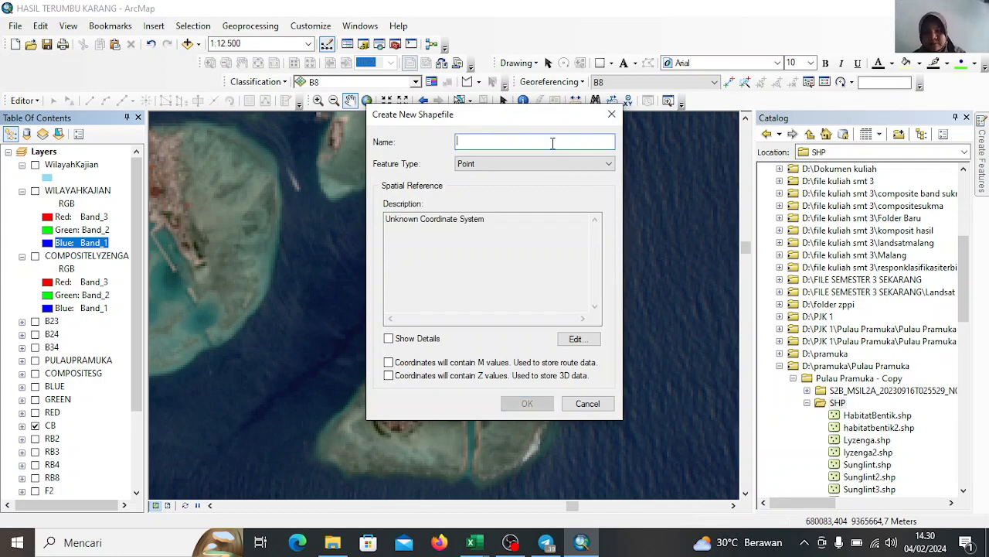
{"action": "type", "text": "hb"}
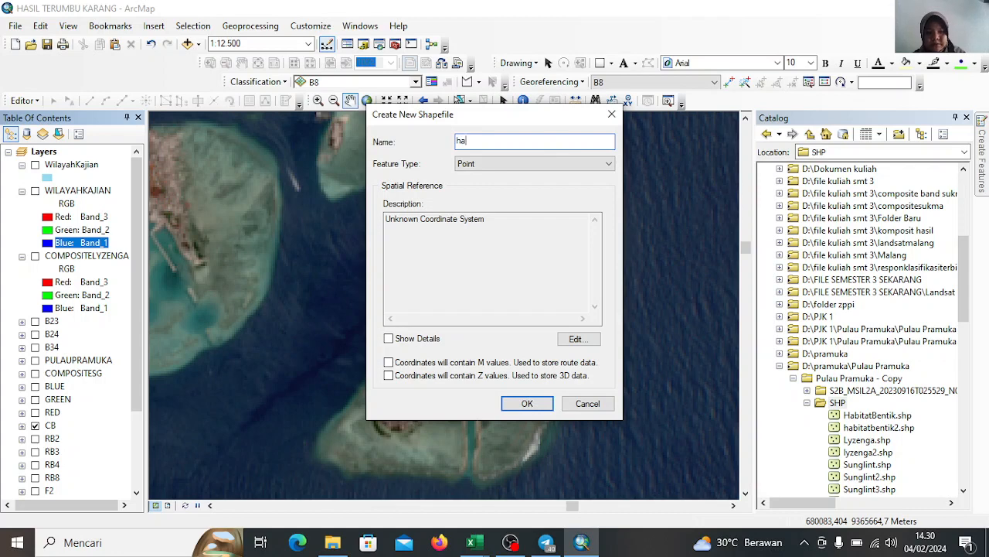
{"action": "key", "text": "BackSpace"}
{"action": "key", "text": "BackSpace"}
{"action": "type", "text": "Hab"}
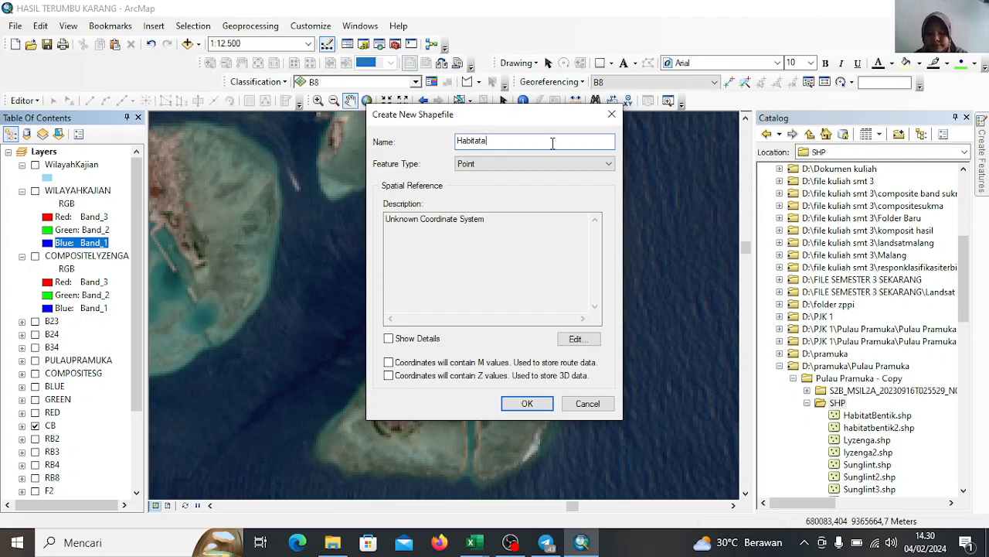
{"action": "type", "text": "itatBentik"}
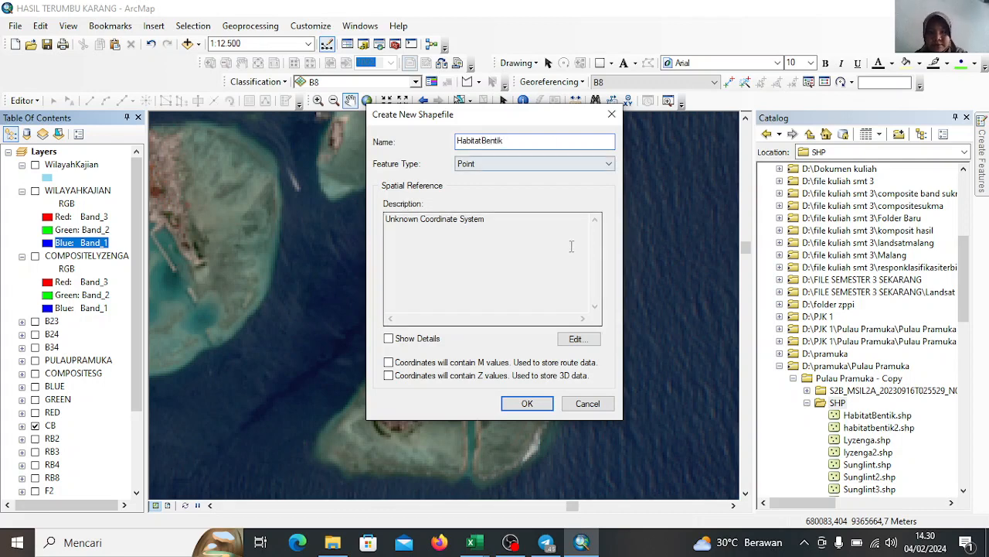
Assign the favorite coordinate system WGS 1984 UTM Zone 48S to the new shapefile
{"action": "left_click", "coordinate": [578, 339]}
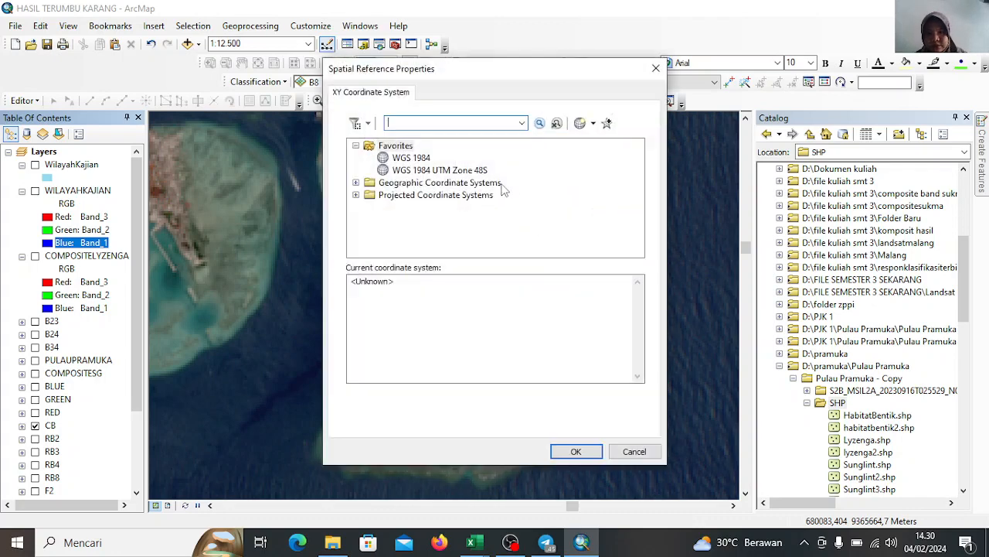
{"action": "left_click", "coordinate": [475, 170]}
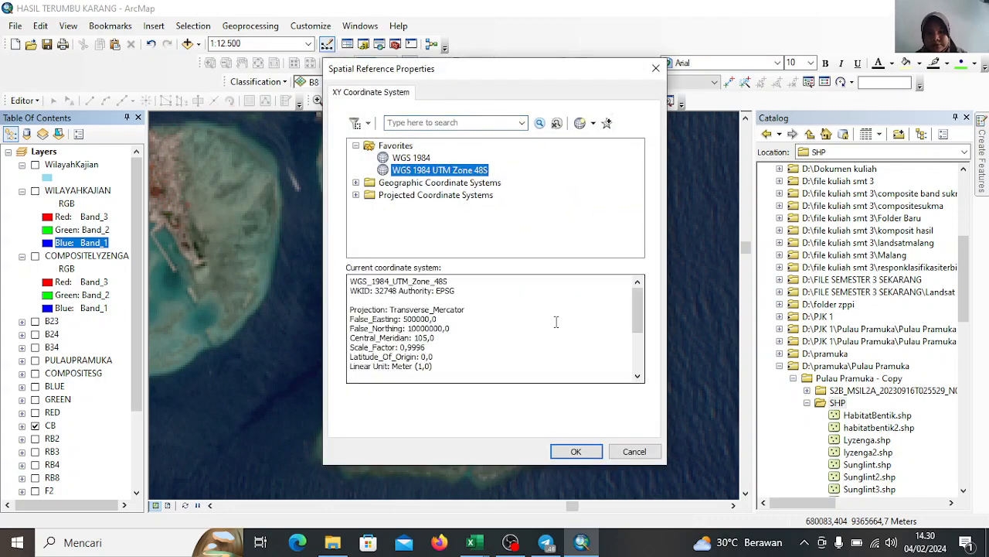
{"action": "left_click", "coordinate": [576, 452]}
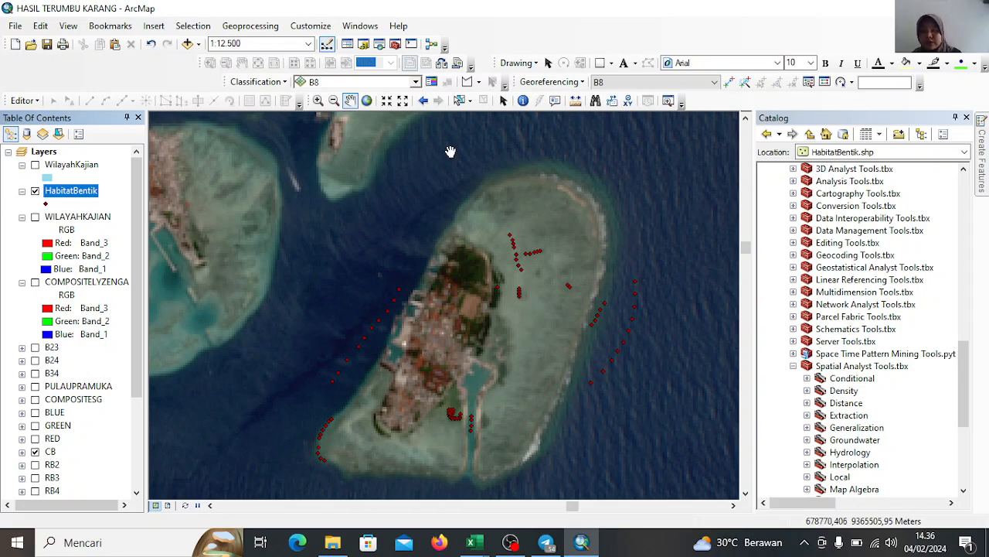
Search the tools for create signature and open the Spatial Analyst Create Signatures tool
{"action": "left_click", "coordinate": [379, 44]}
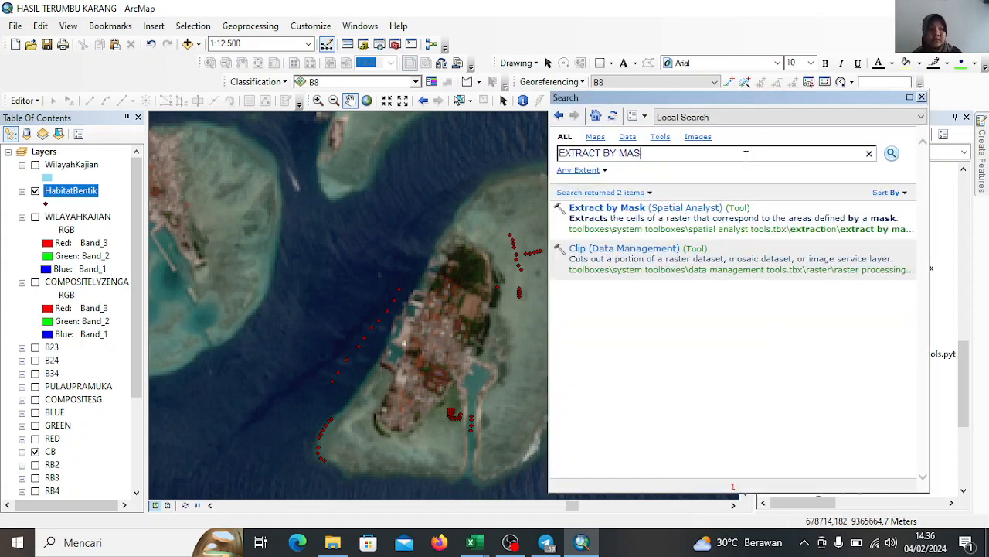
{"action": "key", "text": "BackSpace"}
{"action": "key", "text": "BackSpace"}
{"action": "key", "text": "BackSpace"}
{"action": "key", "text": "BackSpace"}
{"action": "key", "text": "BackSpace"}
{"action": "key", "text": "BackSpace"}
{"action": "key", "text": "BackSpace"}
{"action": "key", "text": "BackSpace"}
{"action": "key", "text": "BackSpace"}
{"action": "key", "text": "BackSpace"}
{"action": "key", "text": "BackSpace"}
{"action": "key", "text": "BackSpace"}
{"action": "key", "text": "BackSpace"}
{"action": "key", "text": "BackSpace"}
{"action": "type", "text": "create signature"}
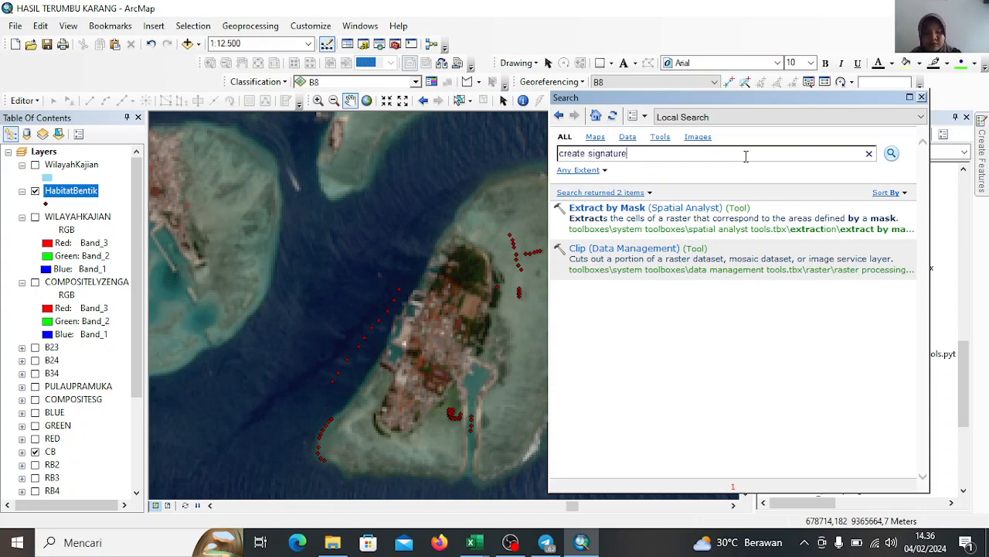
{"action": "key", "text": "Return"}
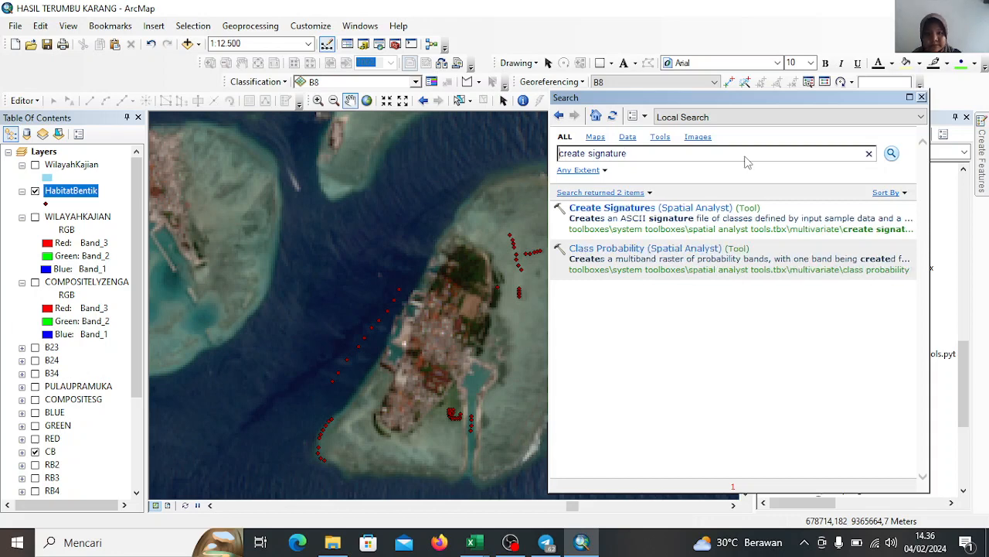
{"action": "left_click", "coordinate": [712, 207]}
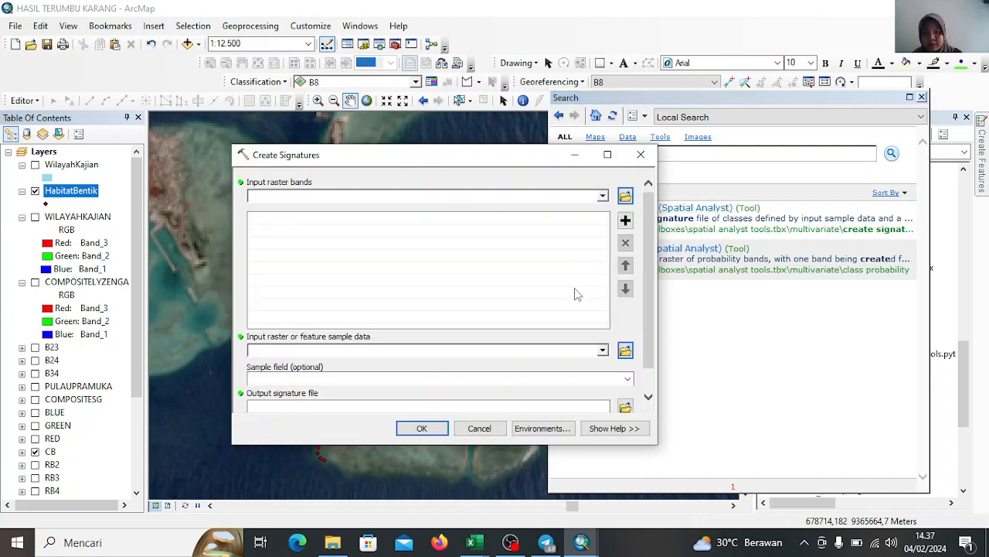
Set Create Signatures to use the WILAYAHKAJIAN raster, HabitatBentik as sample data and Kelas as the sample field
{"action": "scroll", "coordinate": [540, 319], "scroll_direction": "down", "scroll_amount": 1}
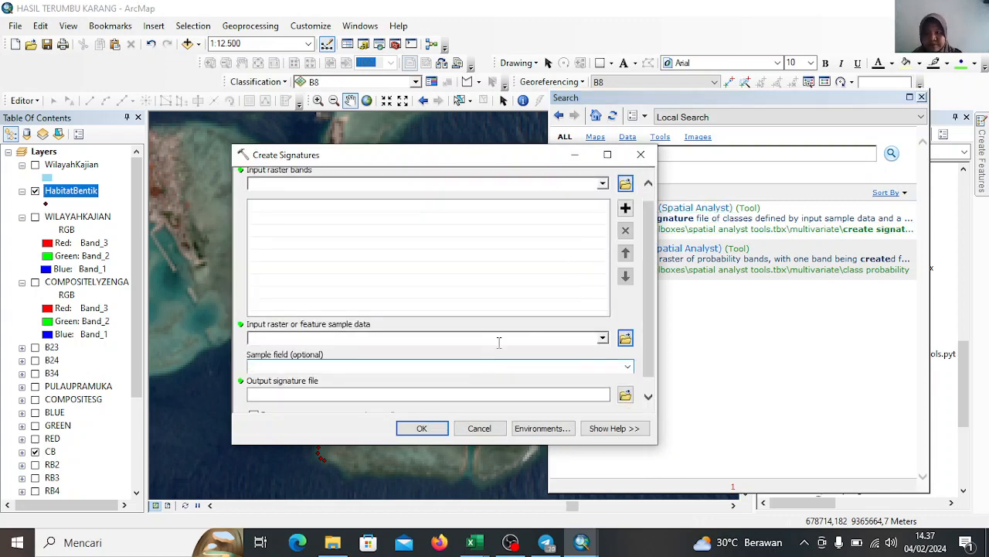
{"action": "left_click", "coordinate": [602, 183]}
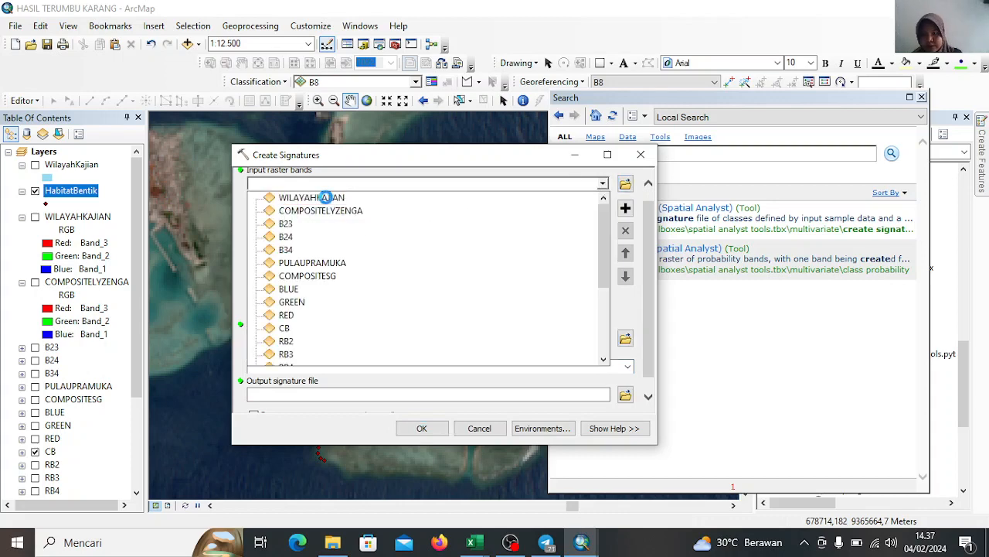
{"action": "left_click", "coordinate": [328, 199]}
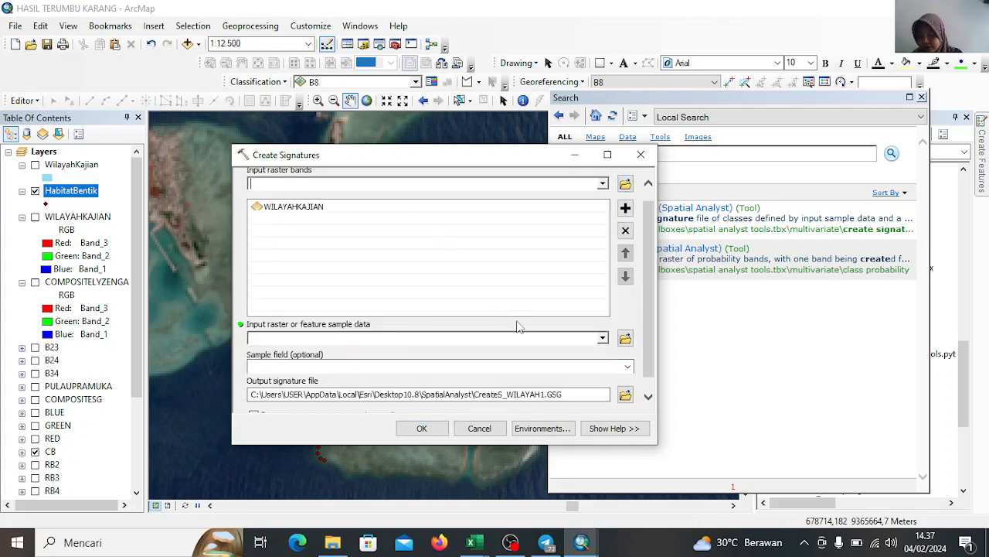
{"action": "left_click", "coordinate": [602, 338]}
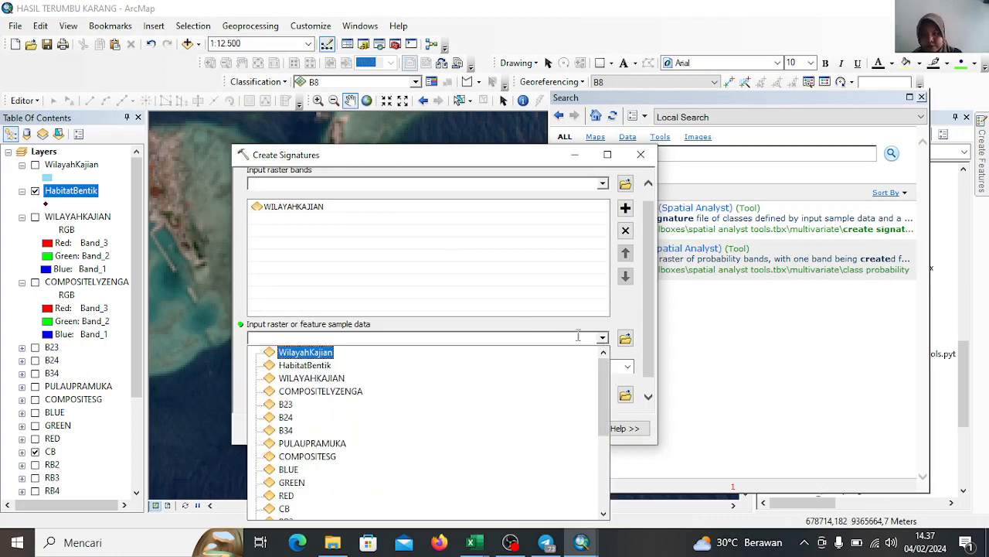
{"action": "left_click", "coordinate": [345, 366]}
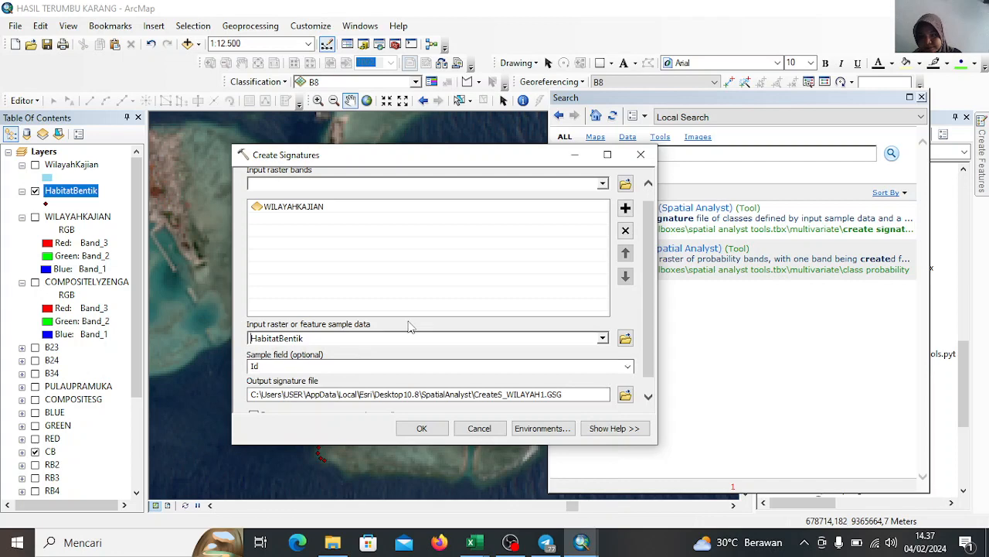
{"action": "scroll", "coordinate": [409, 326], "scroll_direction": "down", "scroll_amount": 1}
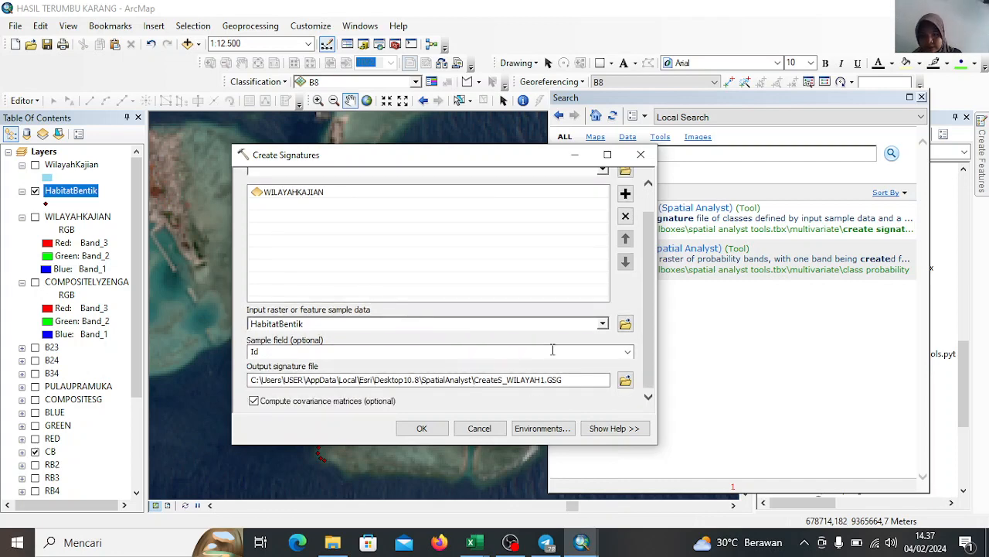
{"action": "left_click", "coordinate": [628, 352]}
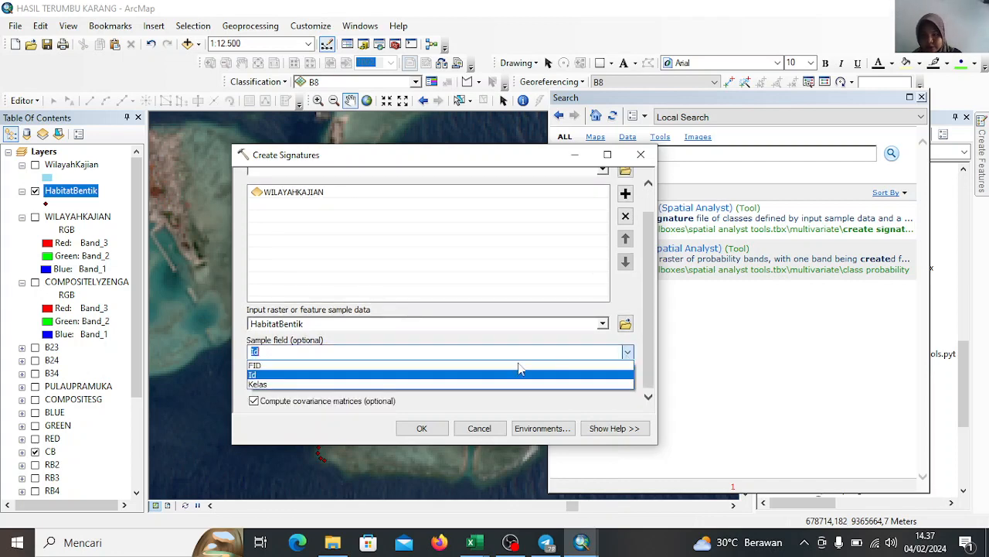
{"action": "left_click", "coordinate": [475, 384]}
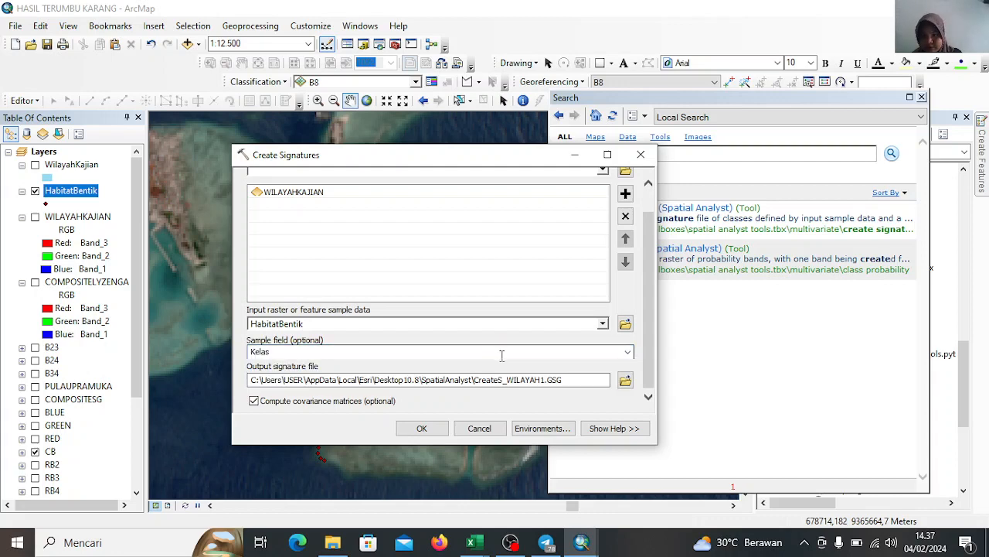
Save the output signature file as create in the Pulau Pramuka folder and run Create Signatures
{"action": "left_click", "coordinate": [625, 382]}
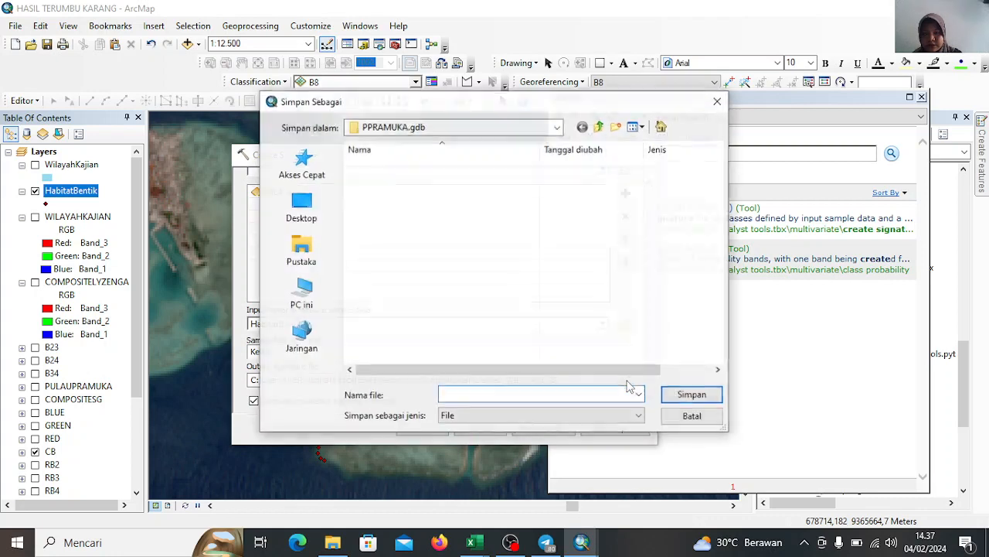
{"action": "left_click", "coordinate": [418, 130]}
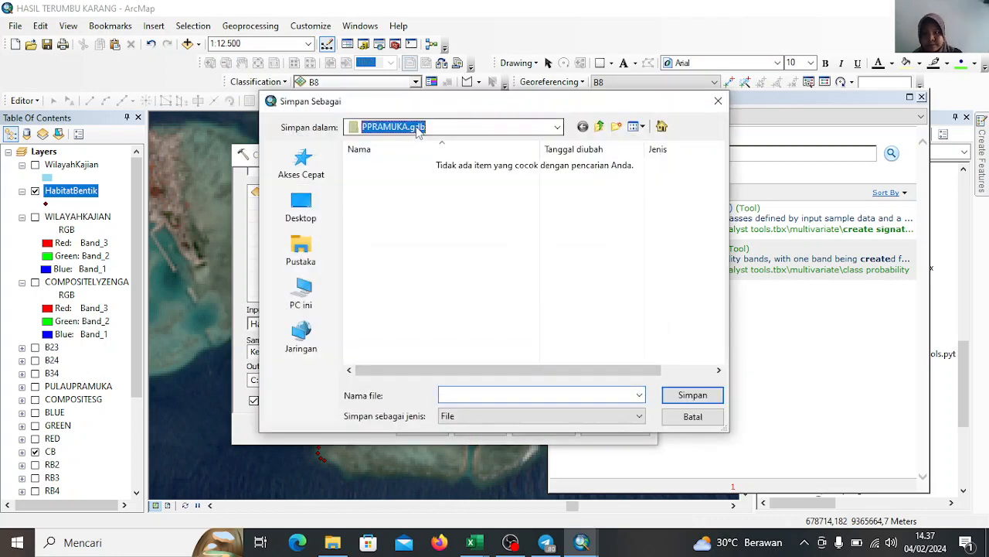
{"action": "left_click", "coordinate": [418, 132]}
{"action": "left_click", "coordinate": [418, 131]}
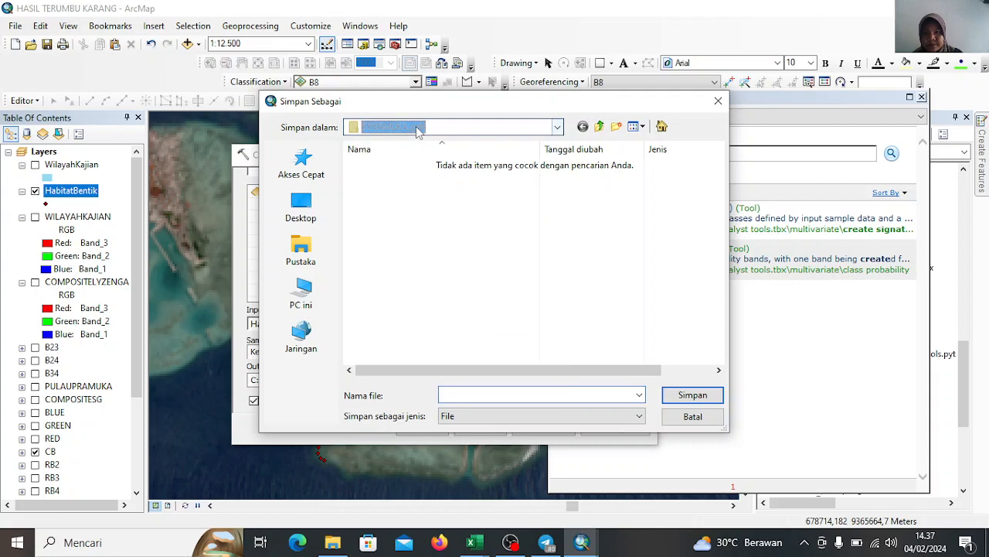
{"action": "left_click", "coordinate": [418, 131]}
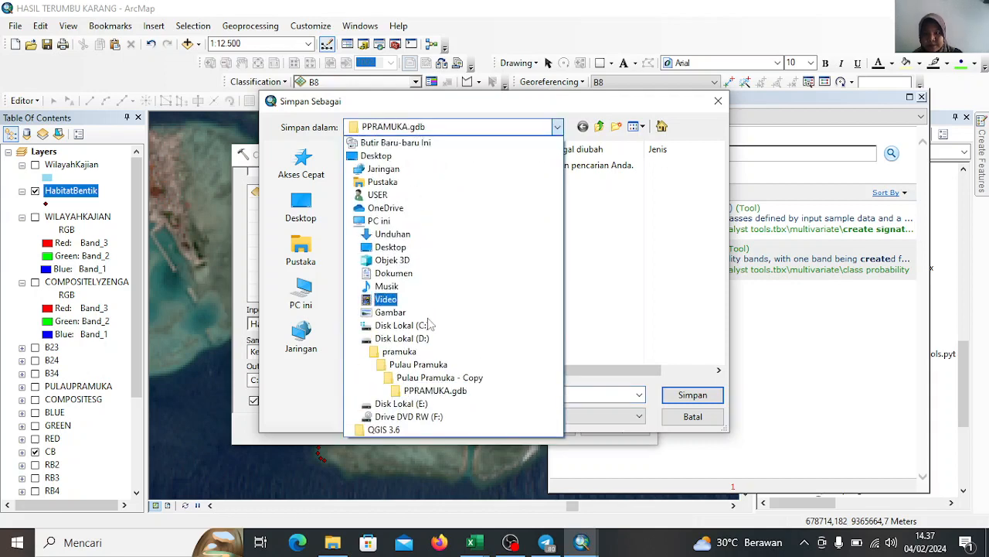
{"action": "left_click", "coordinate": [428, 365]}
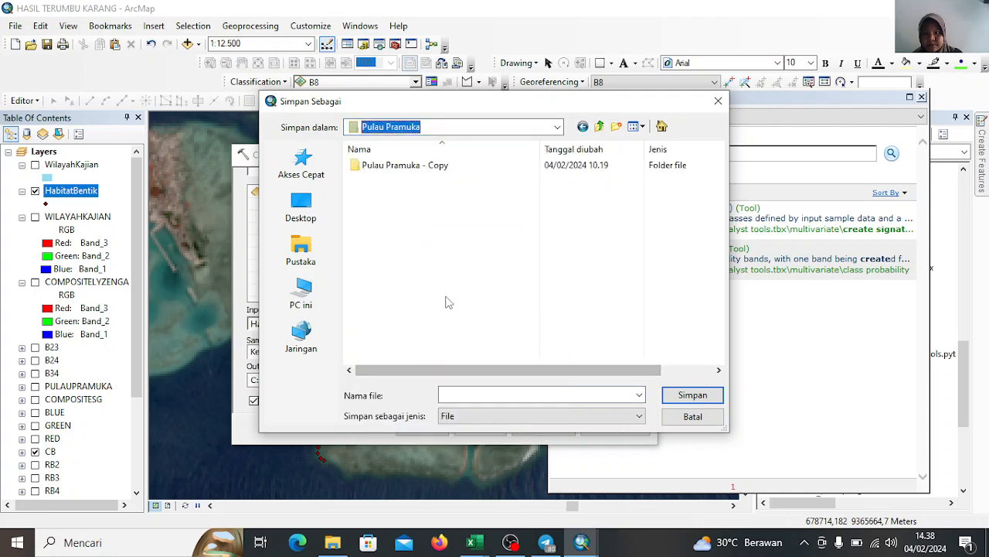
{"action": "left_click", "coordinate": [452, 395]}
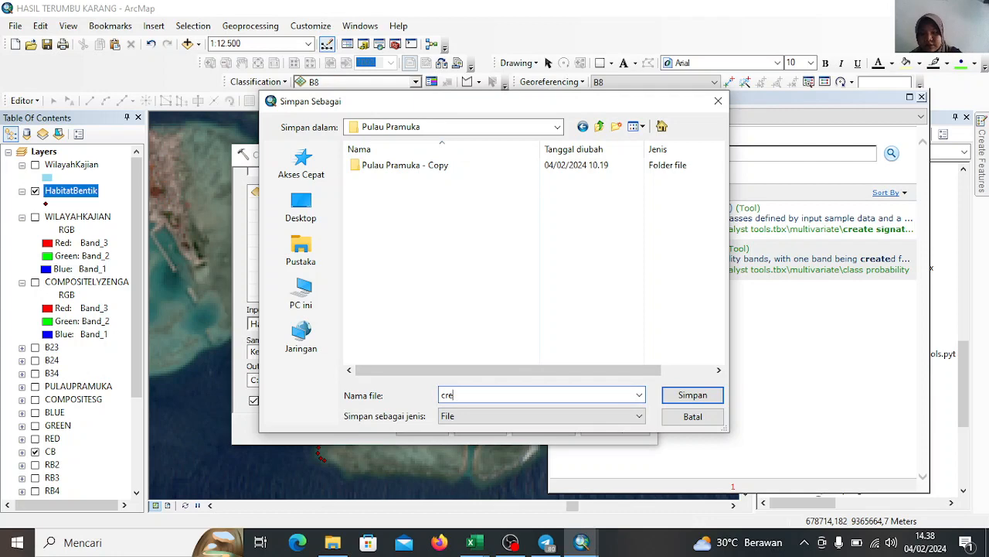
{"action": "type", "text": "create"}
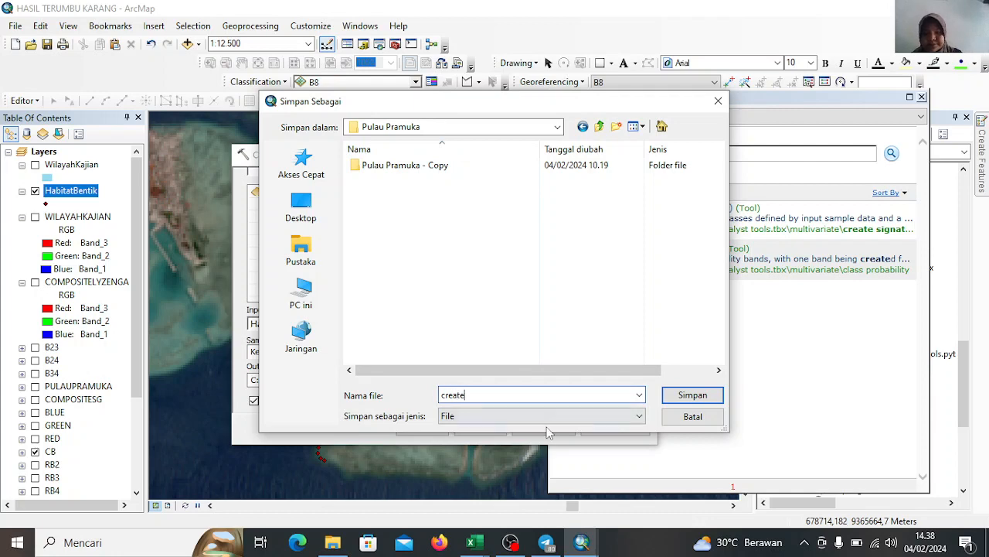
{"action": "left_click", "coordinate": [693, 394]}
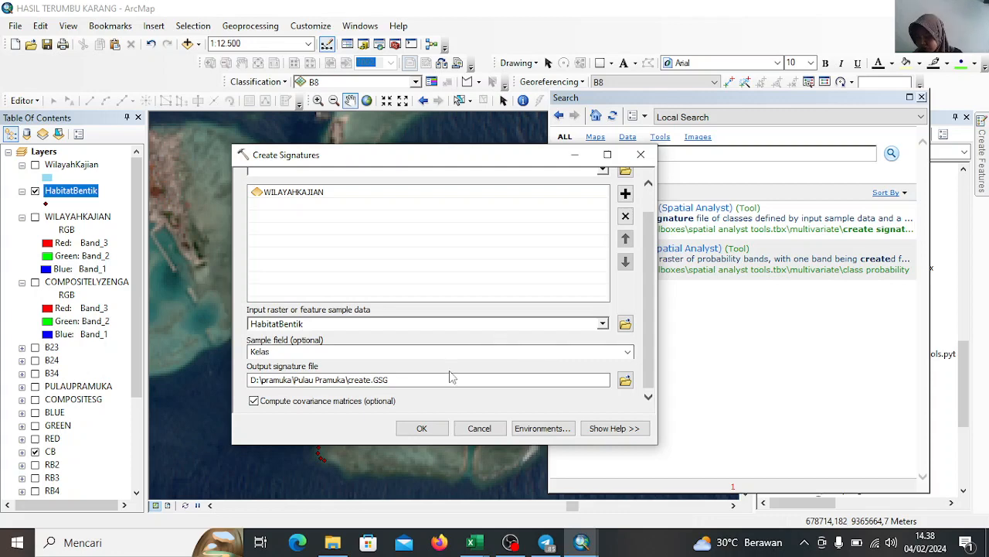
{"action": "left_click", "coordinate": [421, 428]}
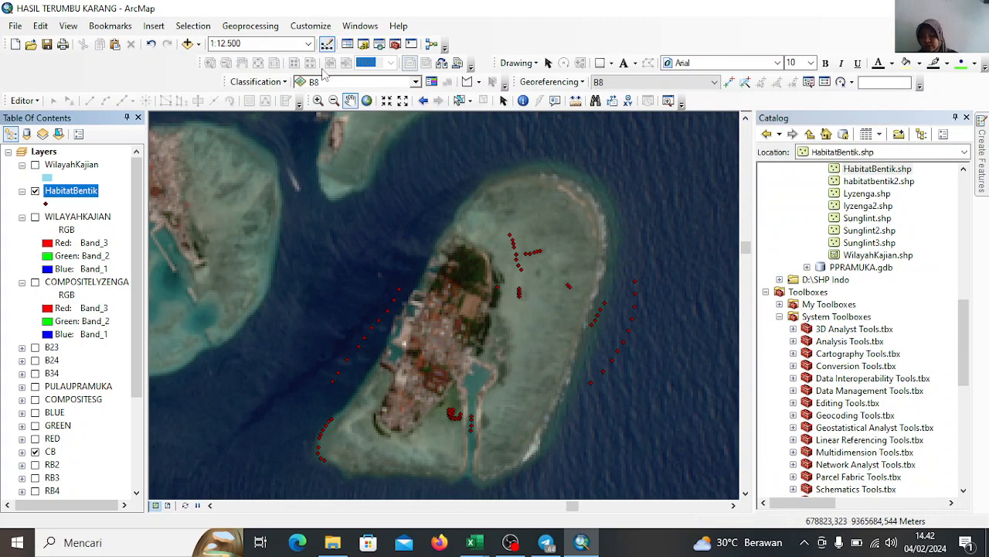
Set the WILAYAHKAJIAN raster as the target layer for image classification
{"action": "left_click", "coordinate": [270, 82]}
{"action": "left_click", "coordinate": [270, 82]}
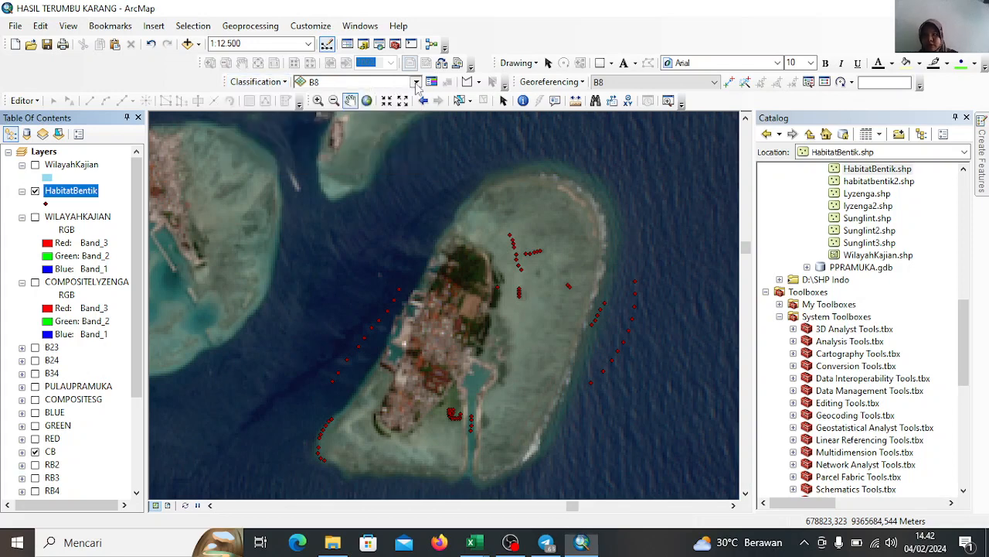
{"action": "left_click", "coordinate": [416, 82]}
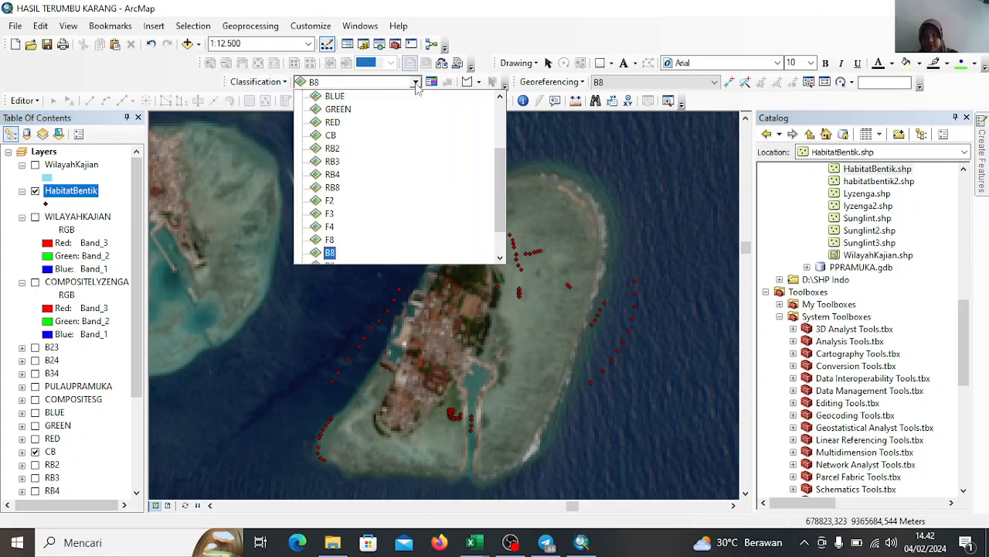
{"action": "left_click_drag", "start_coordinate": [504, 174], "coordinate": [500, 124]}
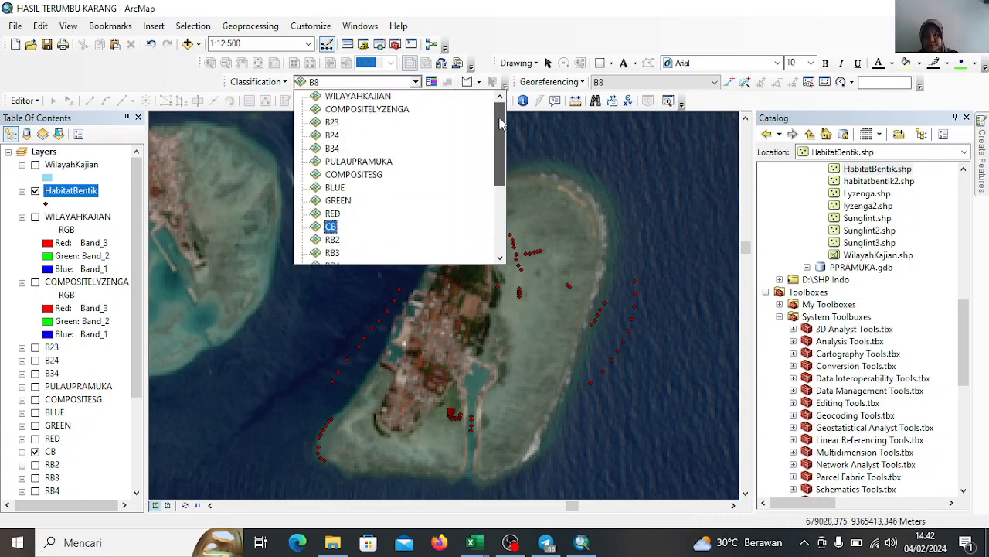
{"action": "left_click", "coordinate": [374, 84]}
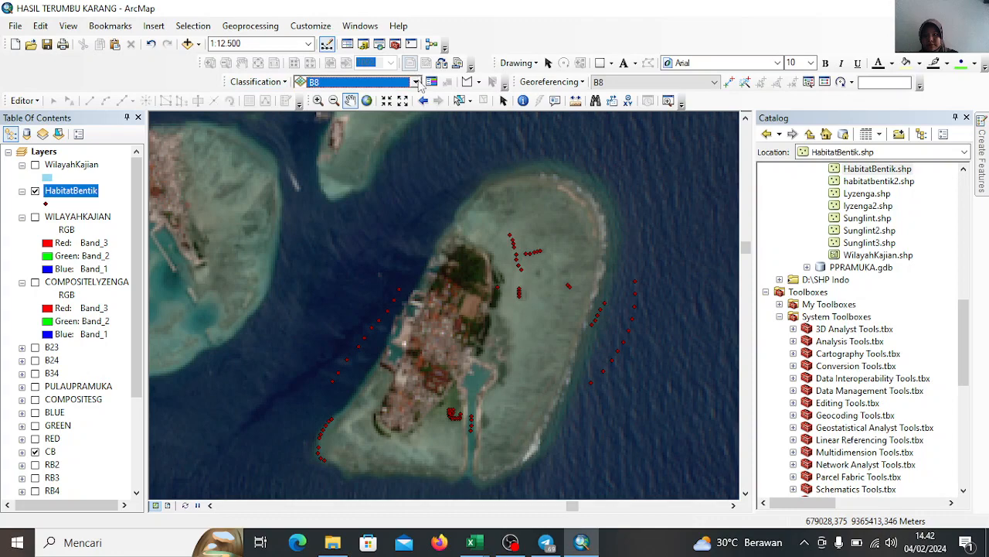
{"action": "left_click", "coordinate": [416, 82]}
{"action": "left_click", "coordinate": [371, 97]}
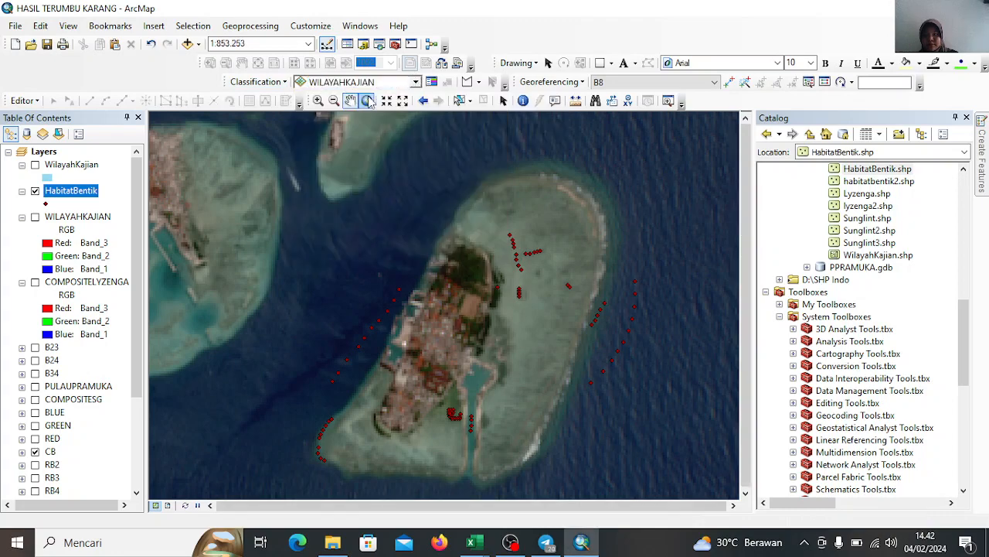
{"action": "left_click", "coordinate": [368, 102]}
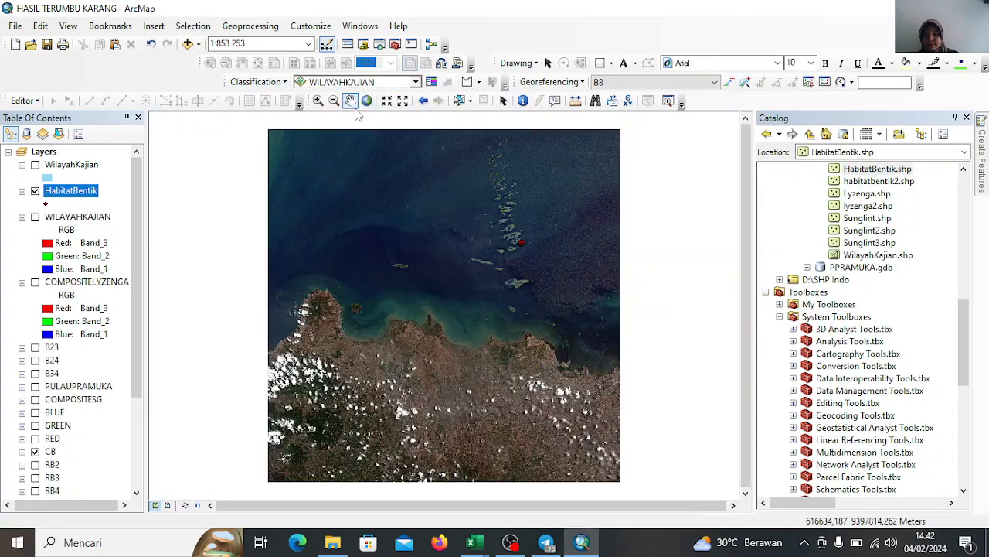
{"action": "left_click", "coordinate": [350, 102]}
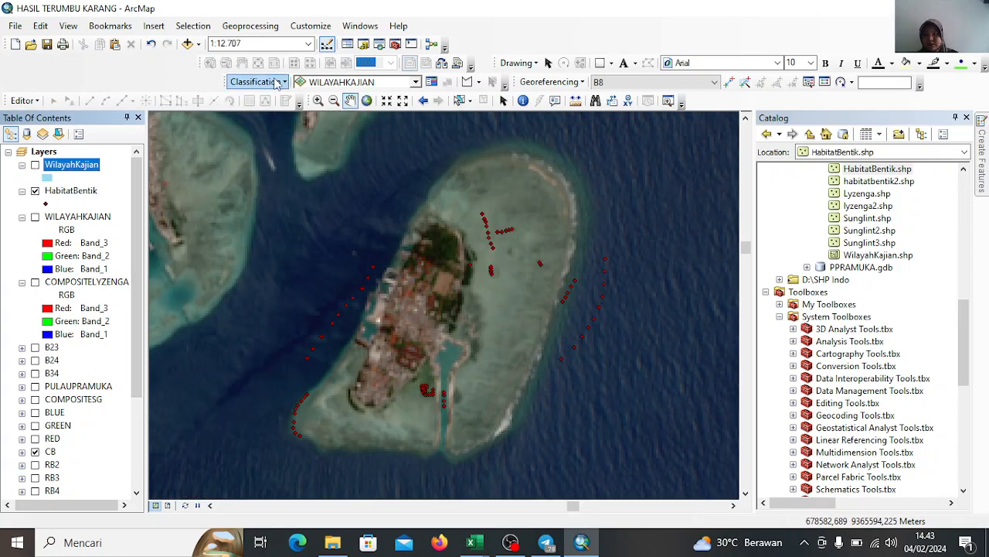
Start a Maximum Likelihood Classification and load createsig.gsg from the pramuka folder as the input signature file
{"action": "left_click", "coordinate": [275, 83]}
{"action": "left_click", "coordinate": [278, 106]}
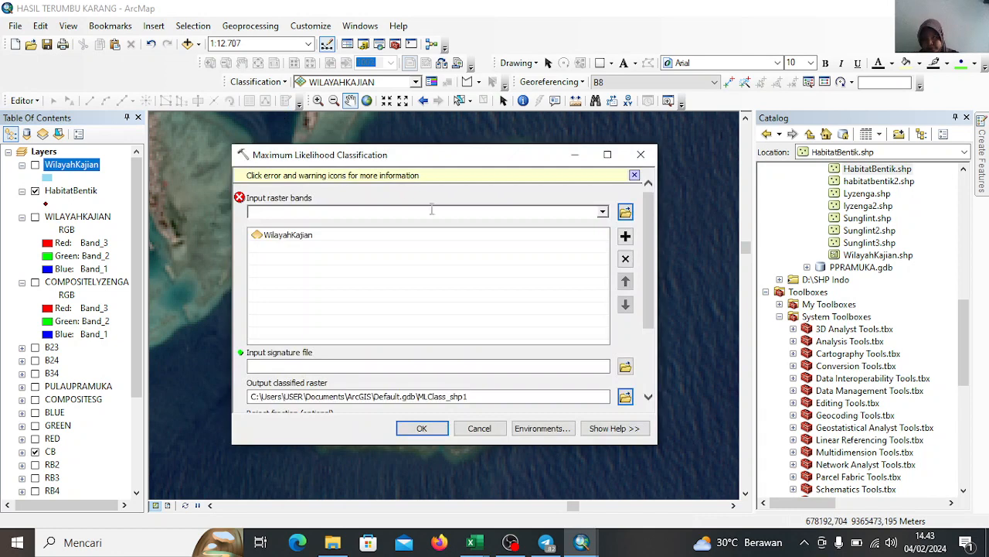
{"action": "left_click", "coordinate": [625, 366]}
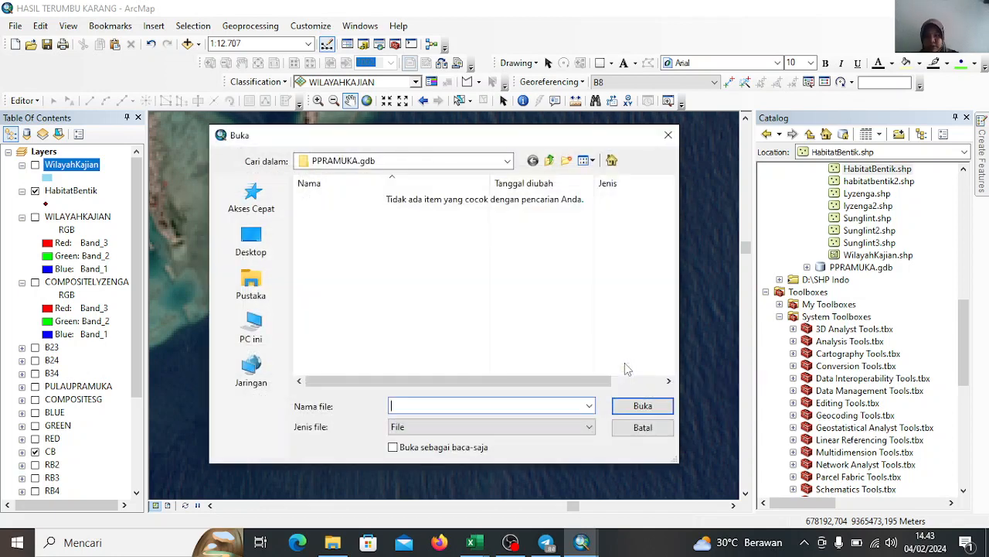
{"action": "left_click", "coordinate": [507, 161]}
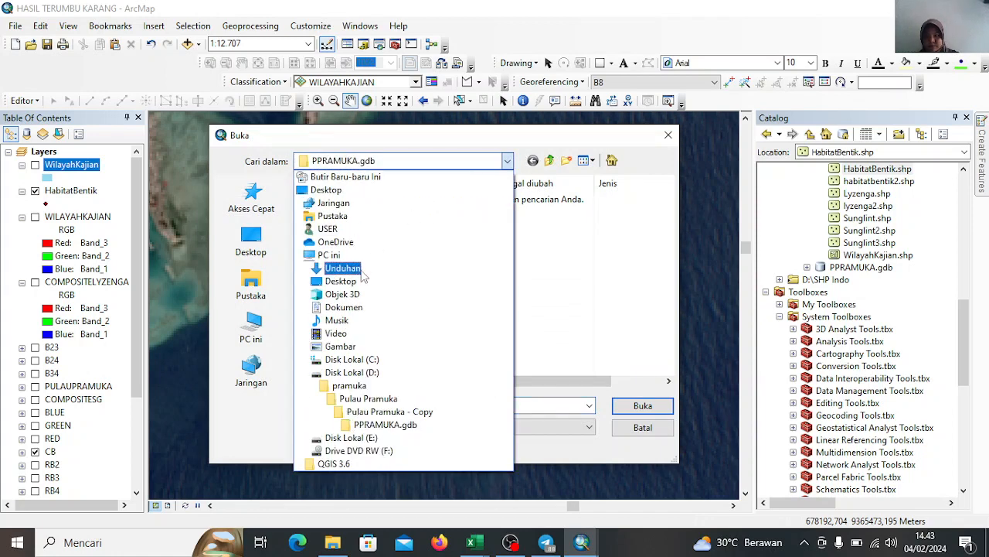
{"action": "left_click", "coordinate": [350, 384]}
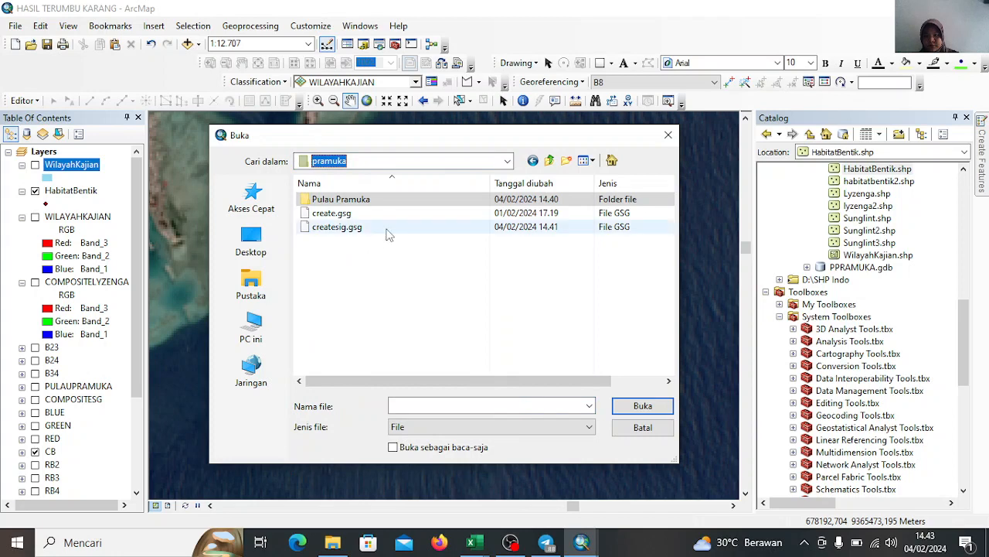
{"action": "left_click", "coordinate": [386, 226]}
{"action": "left_click", "coordinate": [632, 407]}
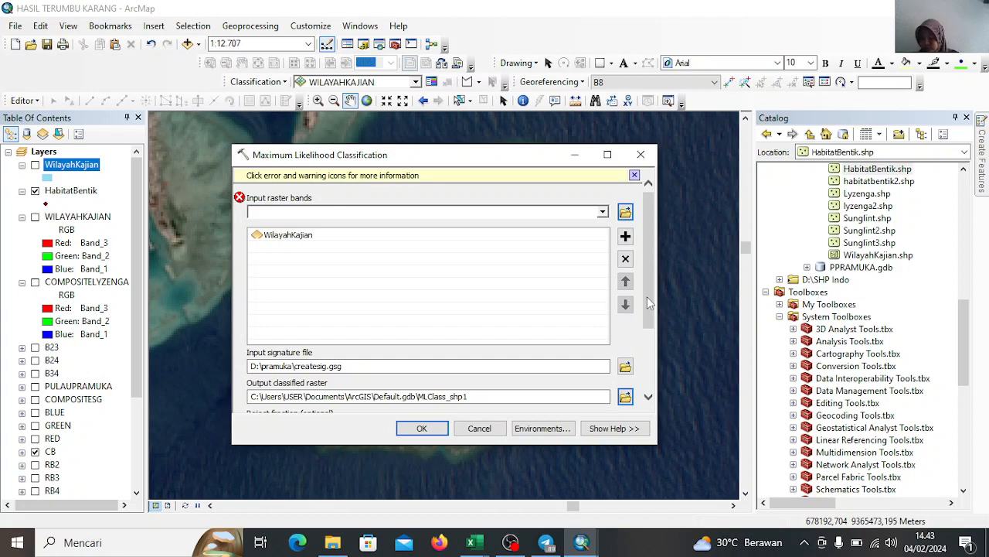
Name the output classified raster habitatbentik in PPRAMUKA.gdb and try to run the classification with the WilayahKajian input
{"action": "left_click_drag", "start_coordinate": [650, 303], "coordinate": [653, 358]}
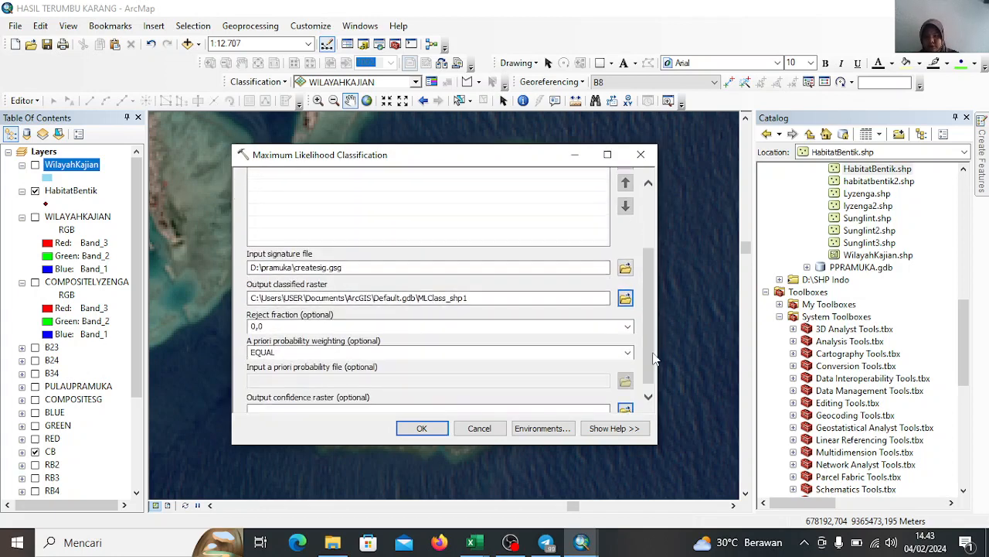
{"action": "left_click", "coordinate": [624, 299]}
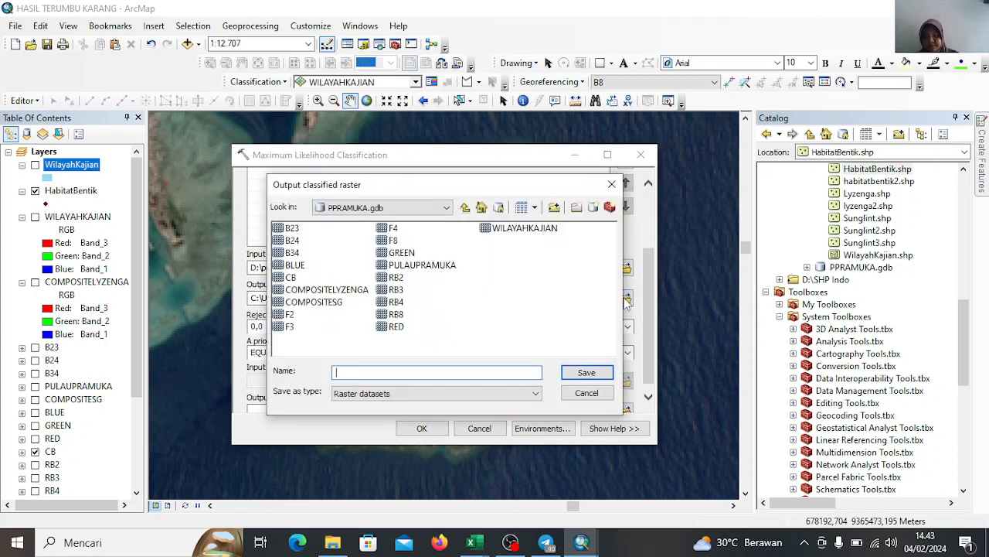
{"action": "type", "text": "habitatbenti"}
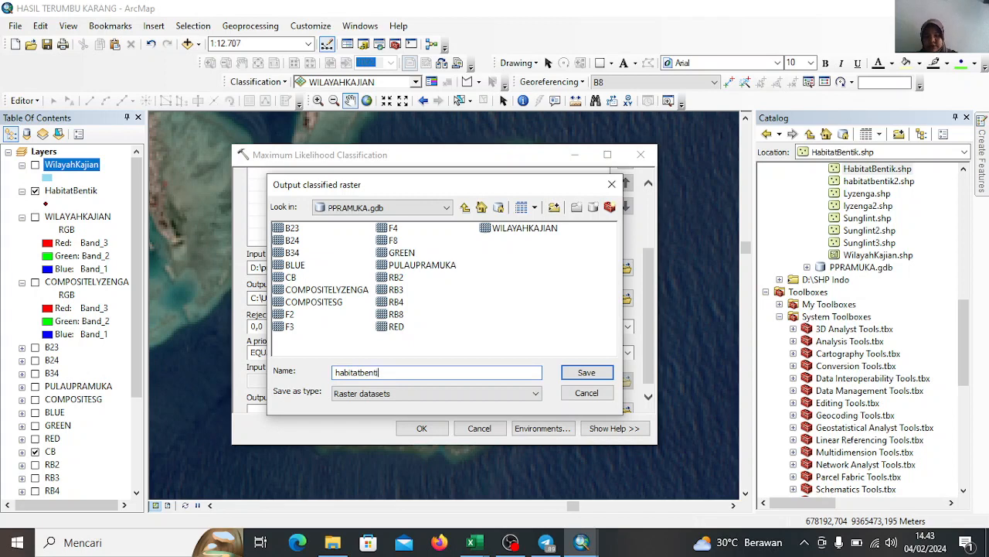
{"action": "type", "text": "k"}
{"action": "left_click", "coordinate": [579, 373]}
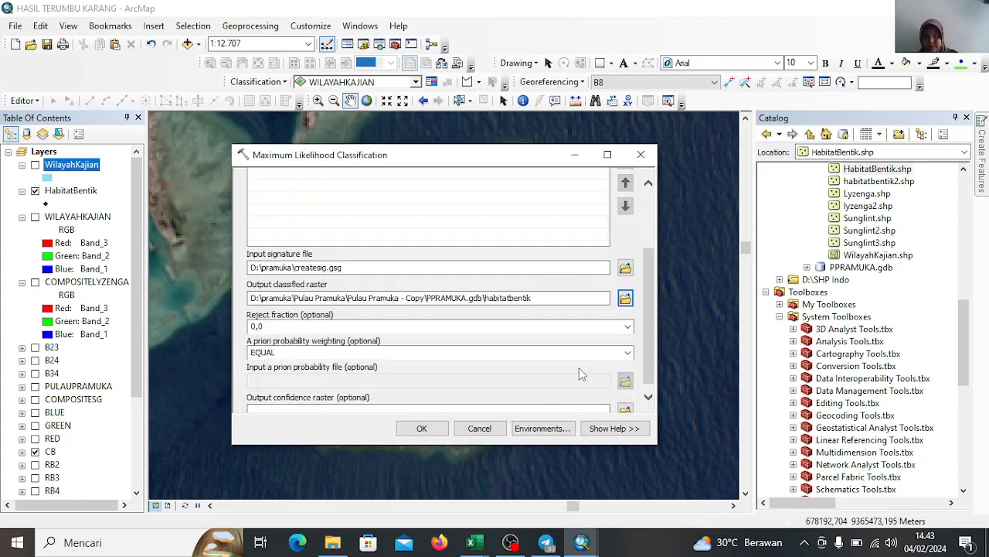
{"action": "left_click", "coordinate": [424, 429]}
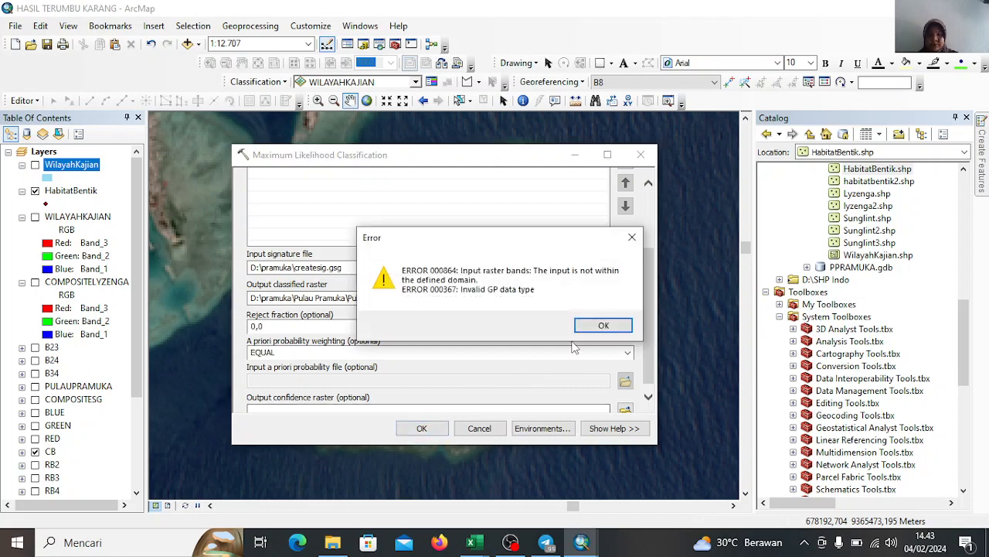
{"action": "left_click", "coordinate": [602, 328]}
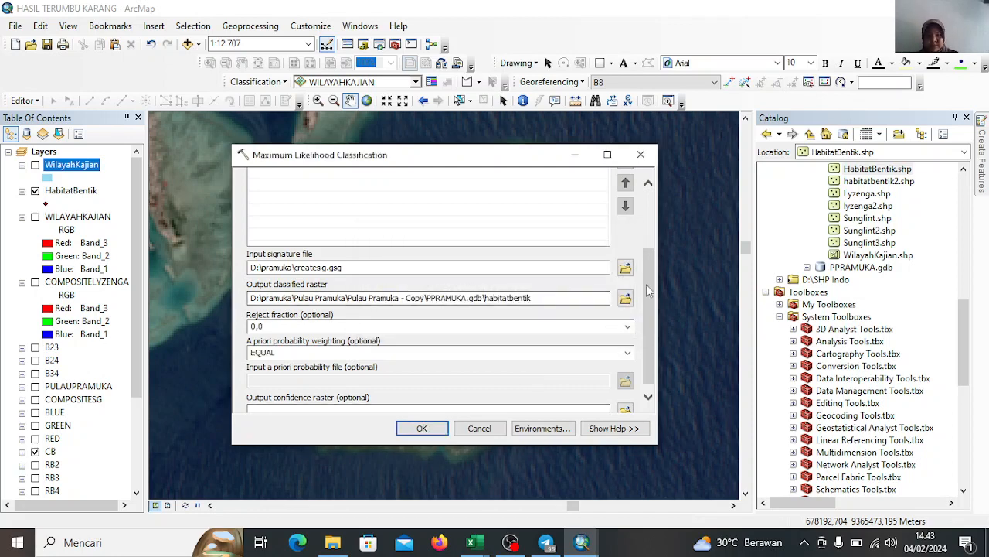
Replace the WilayahKajian input with the WILAYAHKAJIAN raster in the input raster bands and run the Maximum Likelihood Classification
{"action": "scroll", "coordinate": [615, 271], "scroll_direction": "up", "scroll_amount": 5}
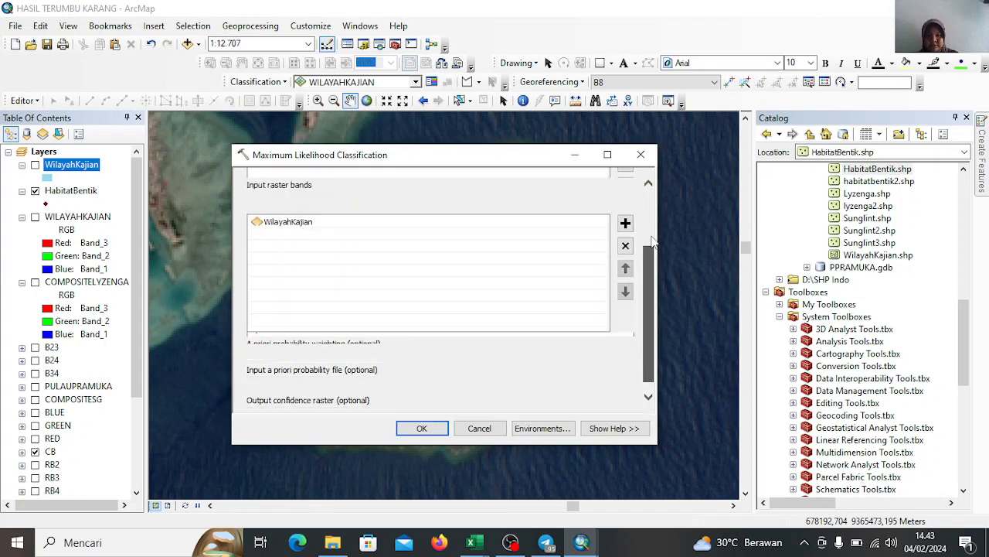
{"action": "left_click", "coordinate": [592, 236]}
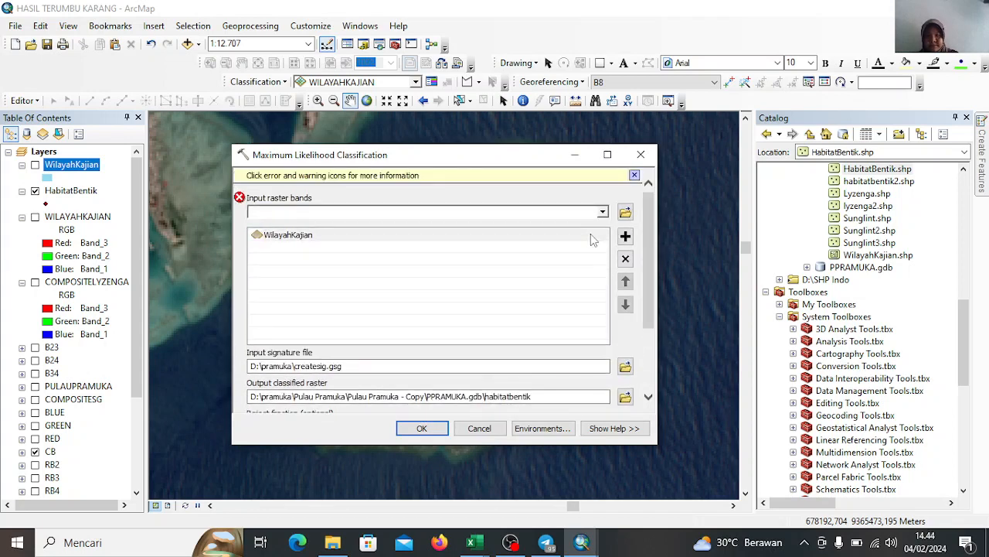
{"action": "left_click", "coordinate": [625, 260]}
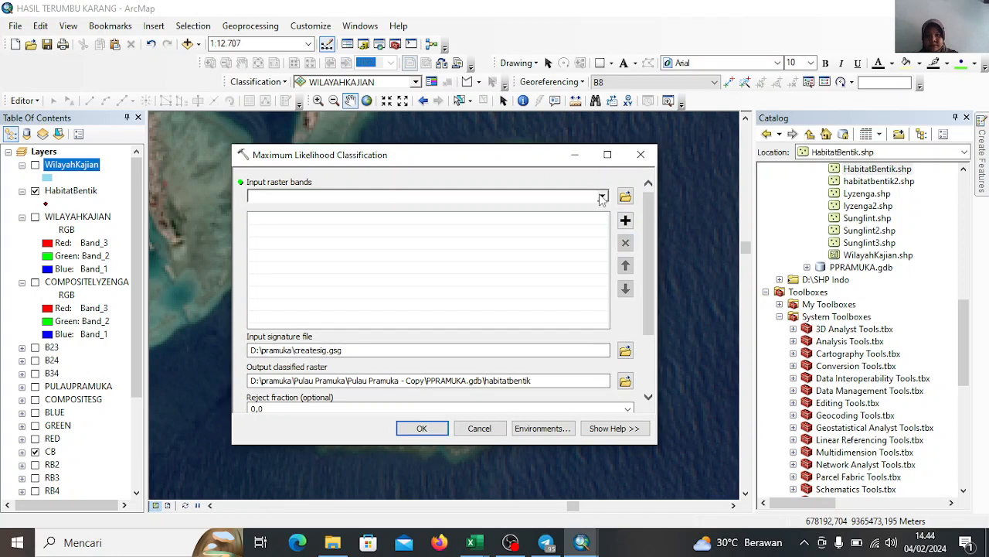
{"action": "left_click", "coordinate": [602, 197]}
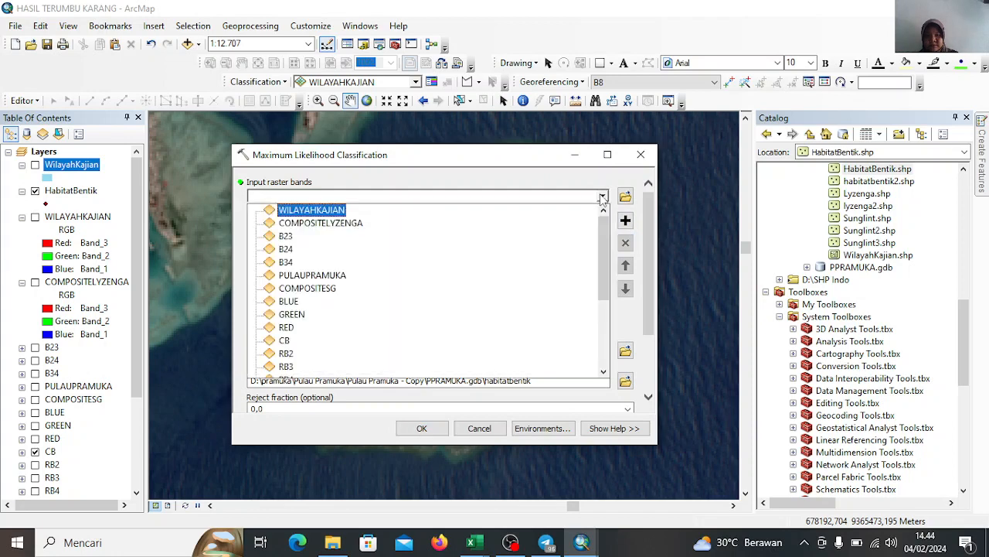
{"action": "left_click", "coordinate": [338, 211]}
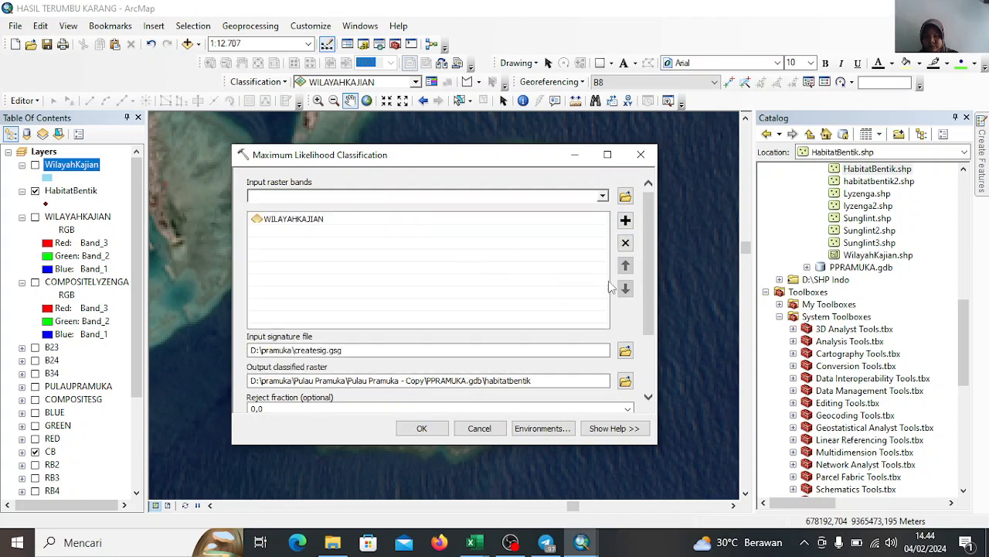
{"action": "scroll", "coordinate": [648, 272], "scroll_direction": "down", "scroll_amount": 3}
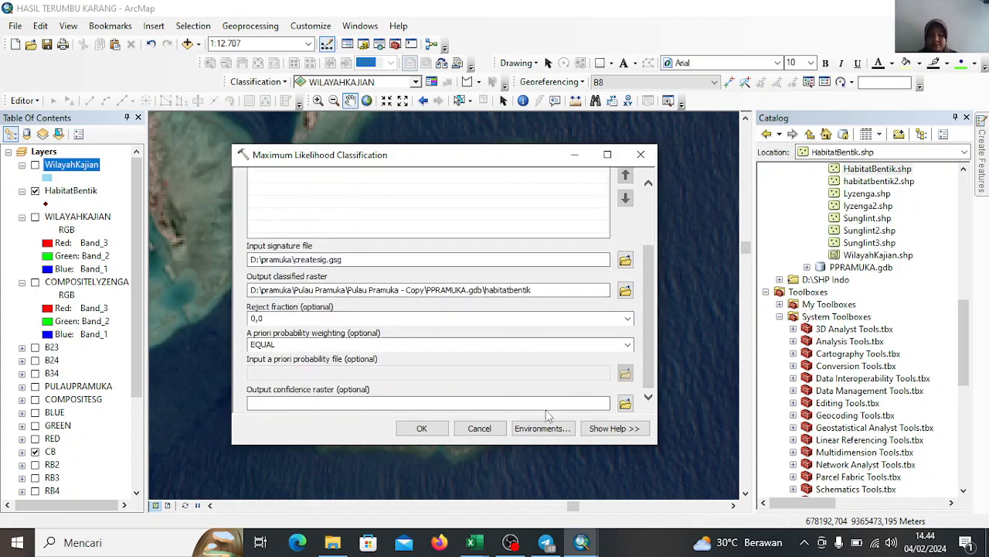
{"action": "left_click", "coordinate": [422, 428]}
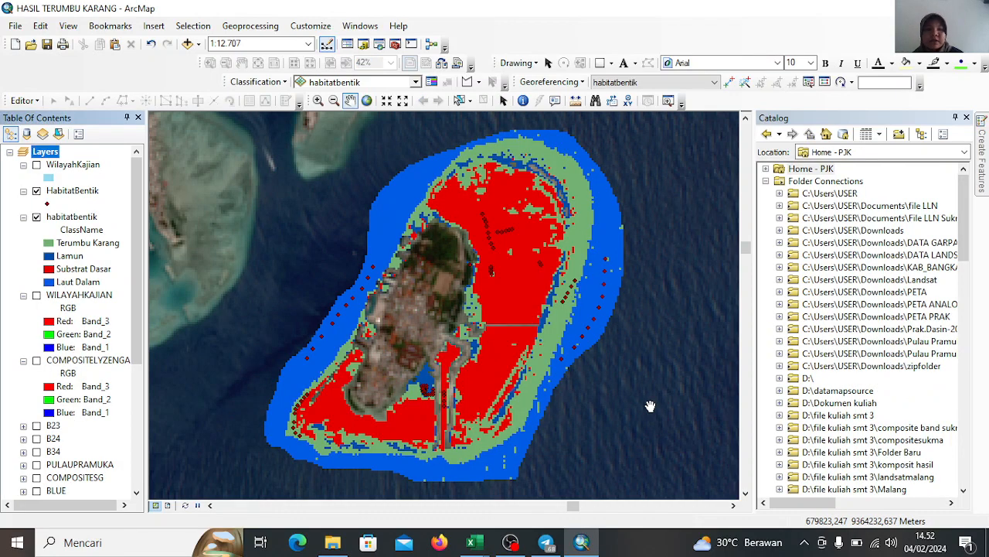